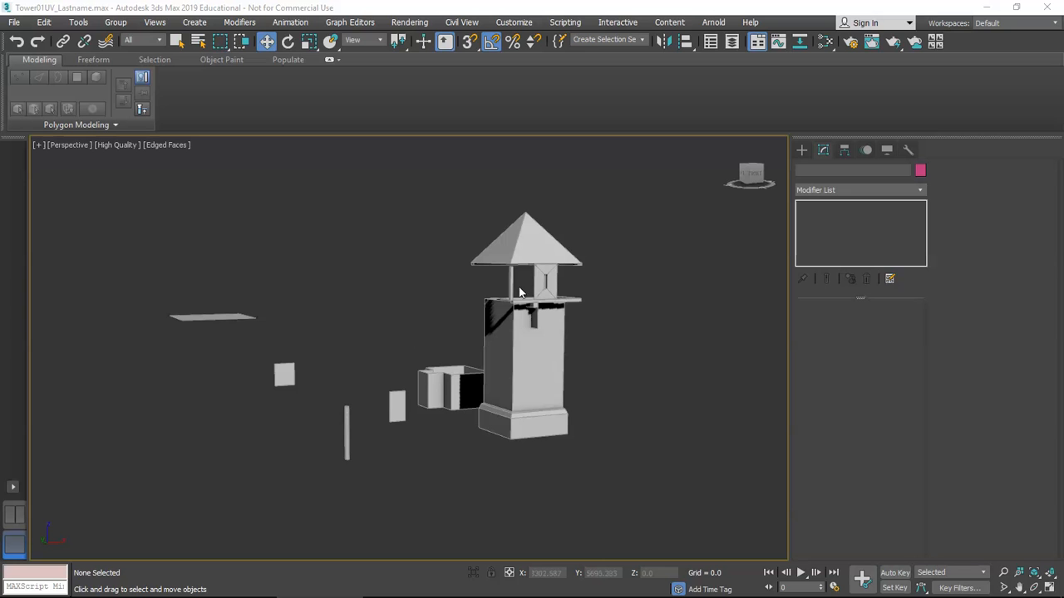
Select the thin standalone fence post in front of the tower and frame it up close
middle_click_drag(532, 332, 537, 361, "alt")
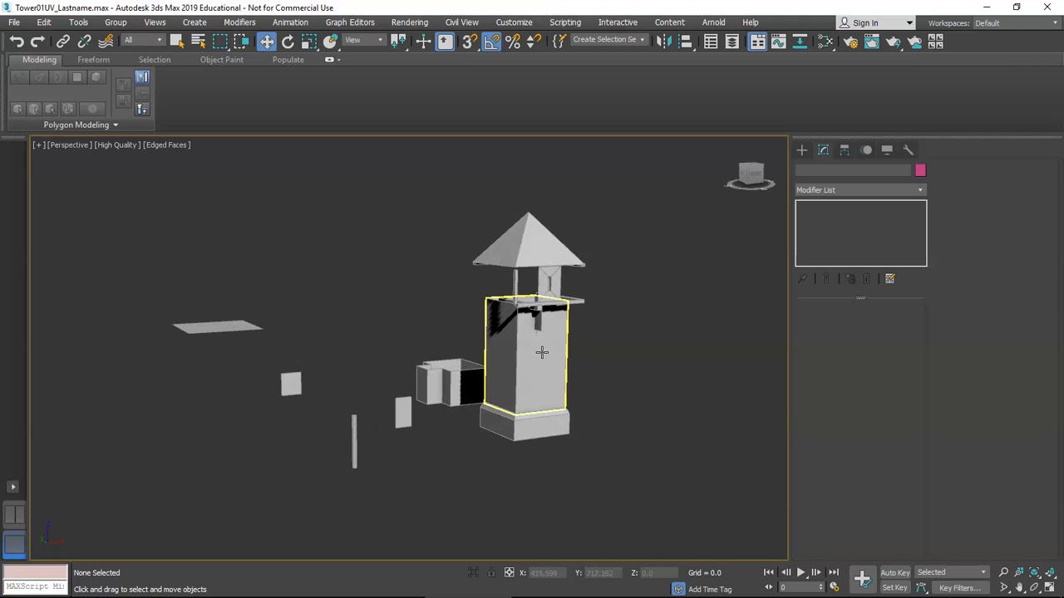
middle_click_drag(527, 368, 463, 400, "alt")
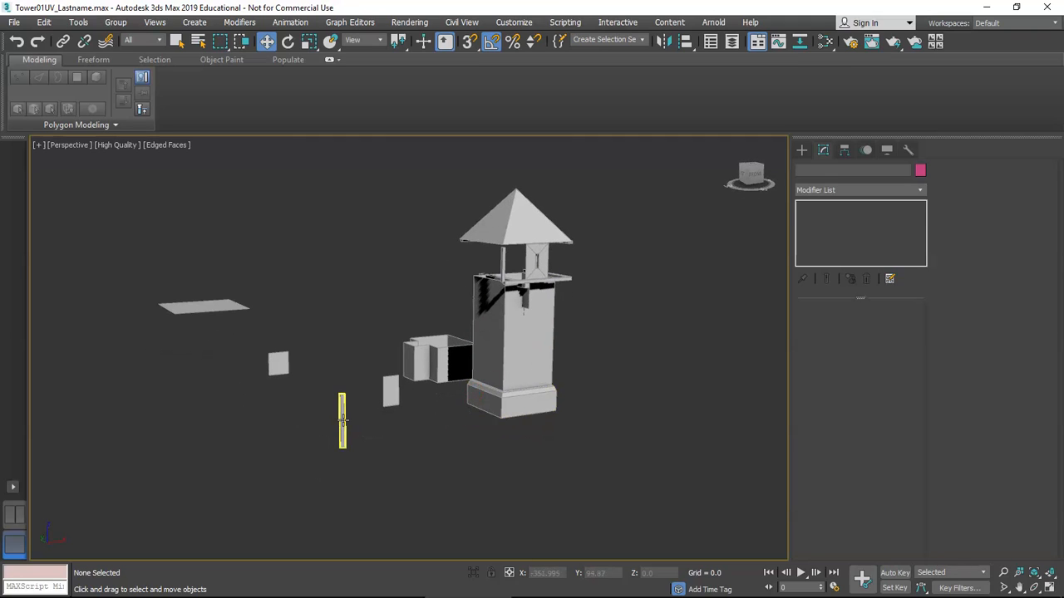
left_click(342, 419)
key("z")
scroll(391, 374, "up", 3)
mouse_move(391, 373)
middle_mouse_down("alt")
mouse_move(380, 398)
mouse_move(399, 380)
mouse_move(362, 385)
mouse_move(373, 391)
mouse_move(366, 410)
mouse_move(414, 388)
mouse_move(380, 373)
mouse_move(382, 361)
mouse_move(406, 371)
mouse_move(455, 315)
middle_mouse_up("alt")
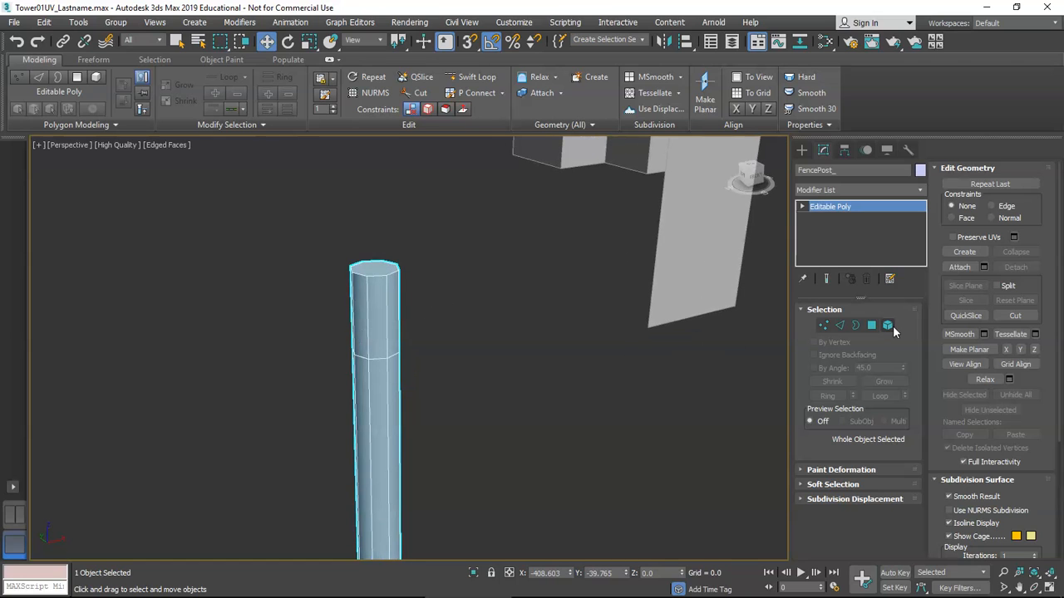
Enter polygon editing on the fence post and select its top cap polygon
scroll(486, 382, "down", 5)
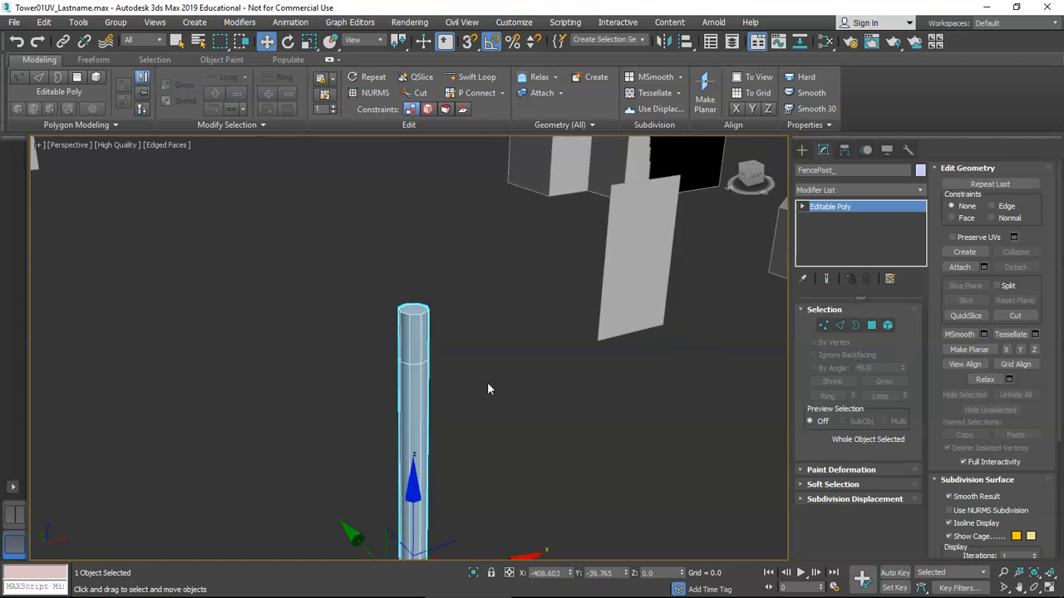
left_click(469, 404)
left_click(461, 394)
scroll(457, 371, "up", 5)
key("alt+q")
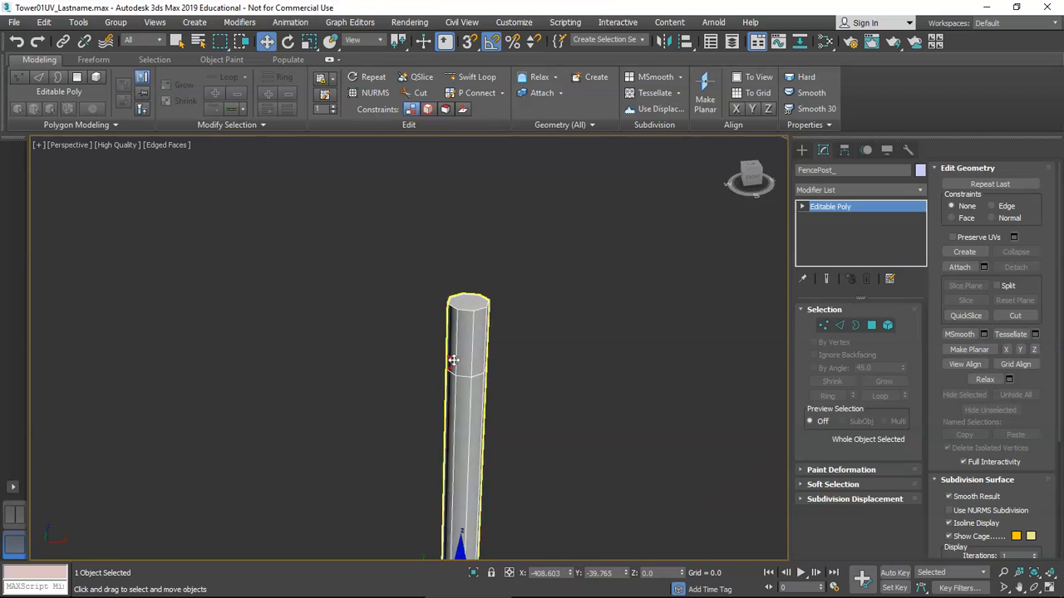
left_click(871, 325)
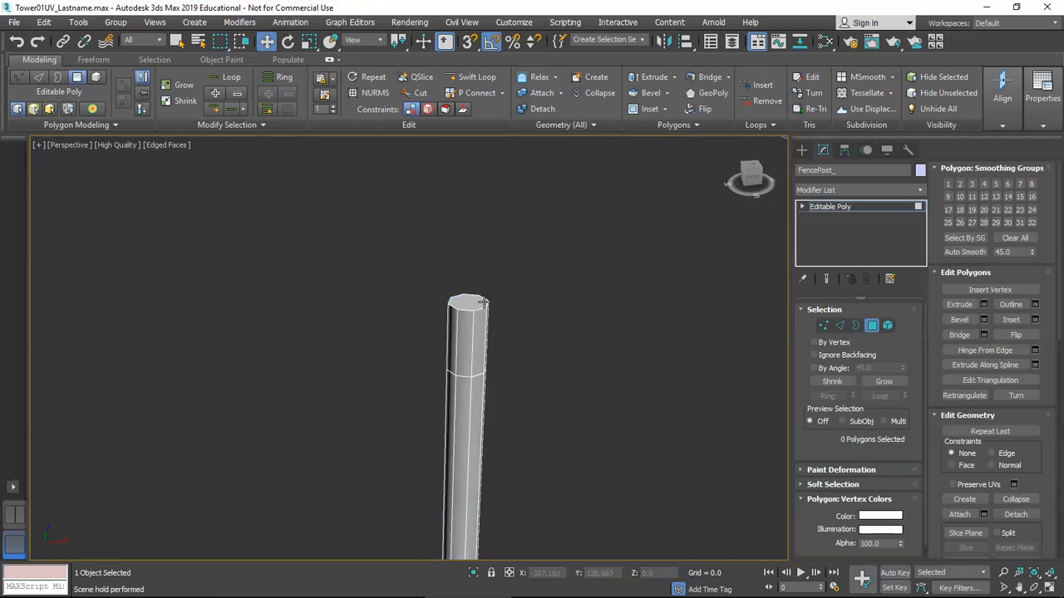
key("alt+q")
scroll(464, 390, "up", 6)
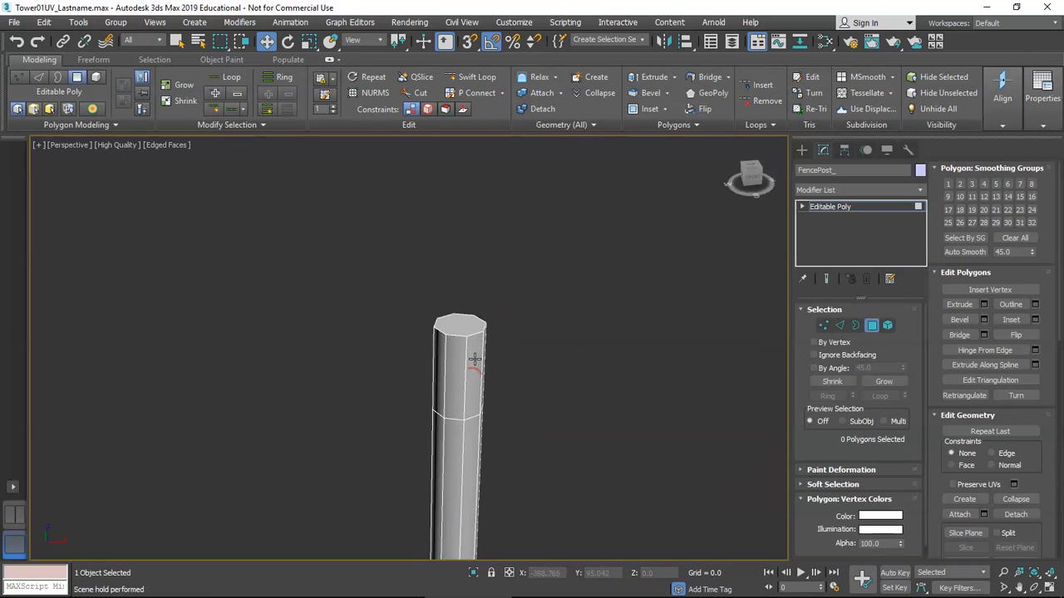
left_click(463, 328)
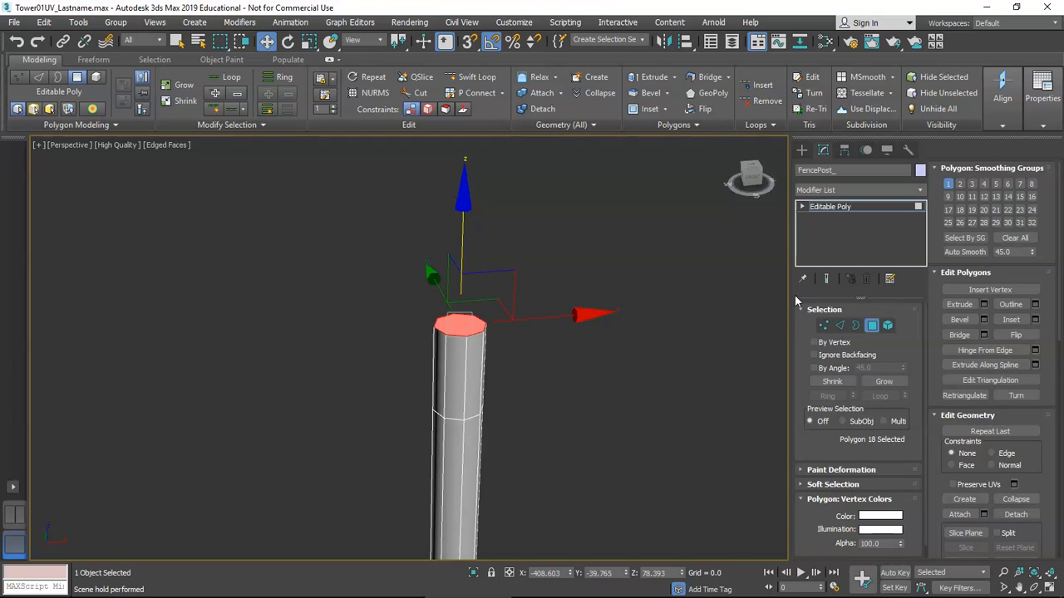
Narrow the command panel to a single column and fold the rollouts above Edit Geometry
left_click_drag(789, 295, 945, 306)
left_click(947, 309)
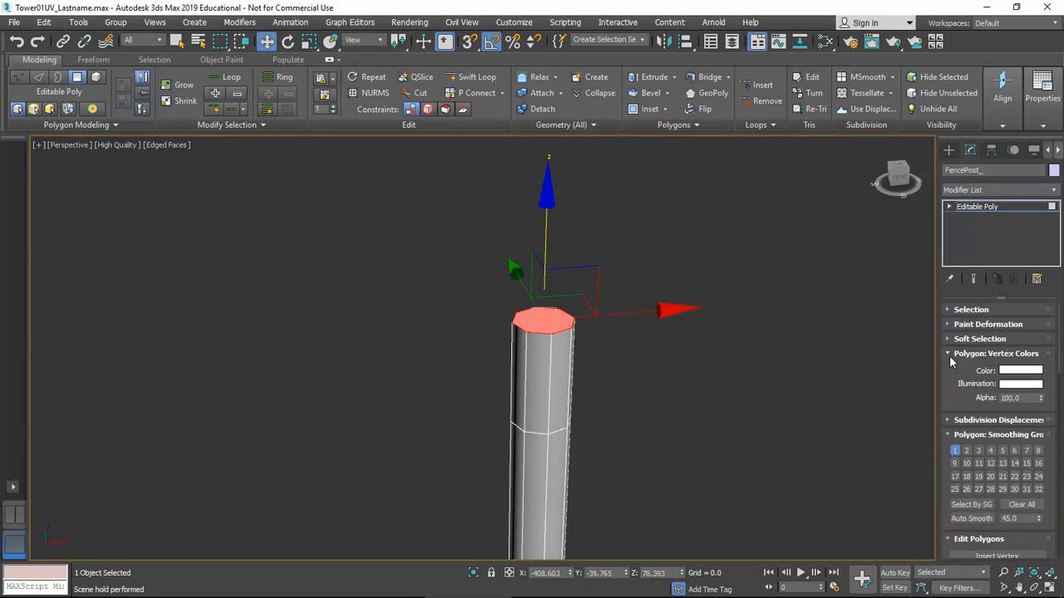
left_click(949, 354)
left_click(948, 383)
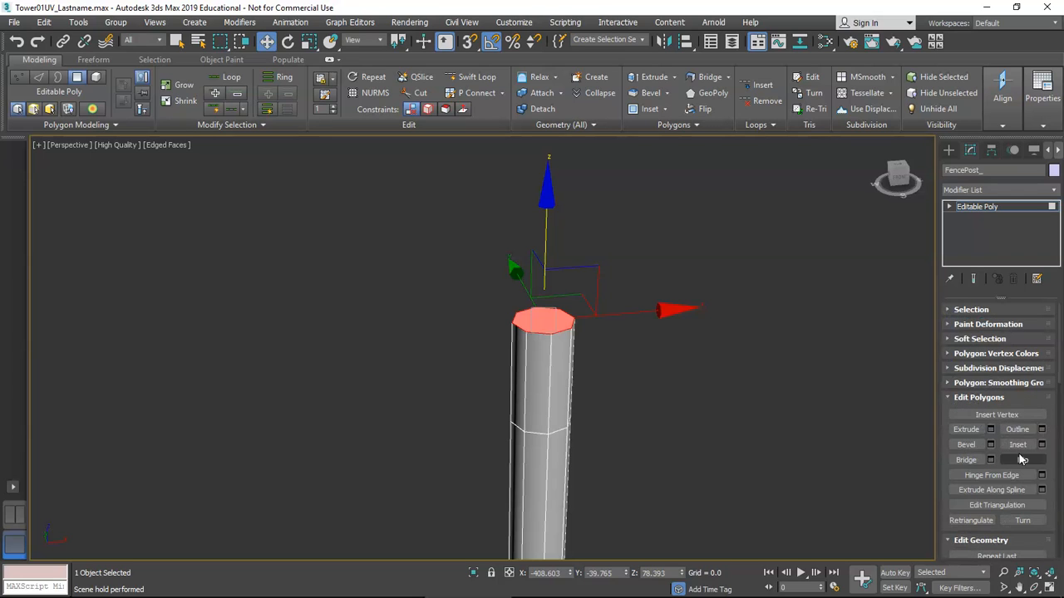
left_click(949, 397)
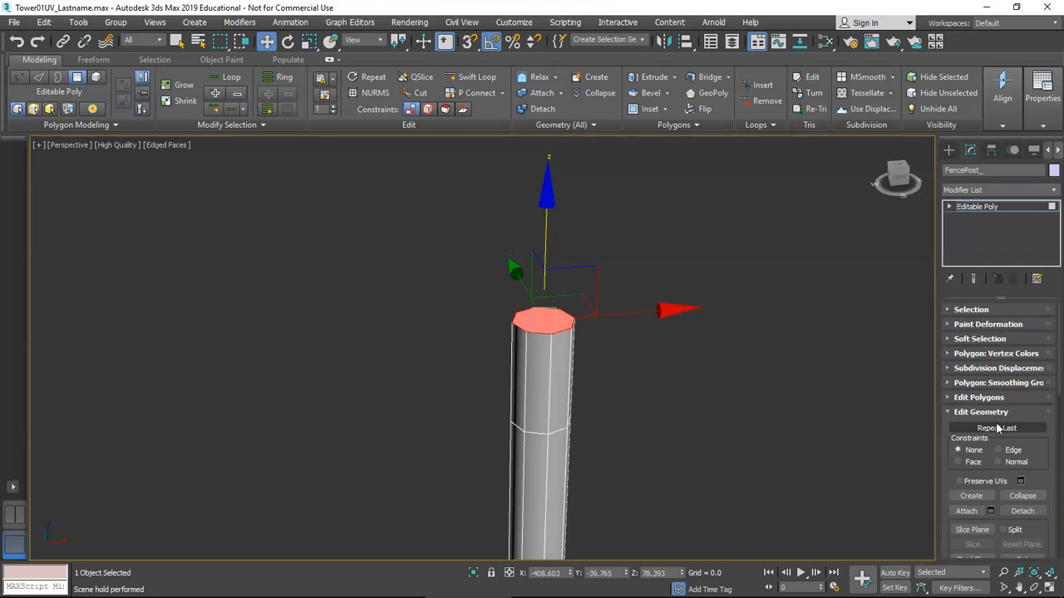
Collapse the fence post's top polygon into a pointed tip and leave polygon editing
left_click(1024, 497)
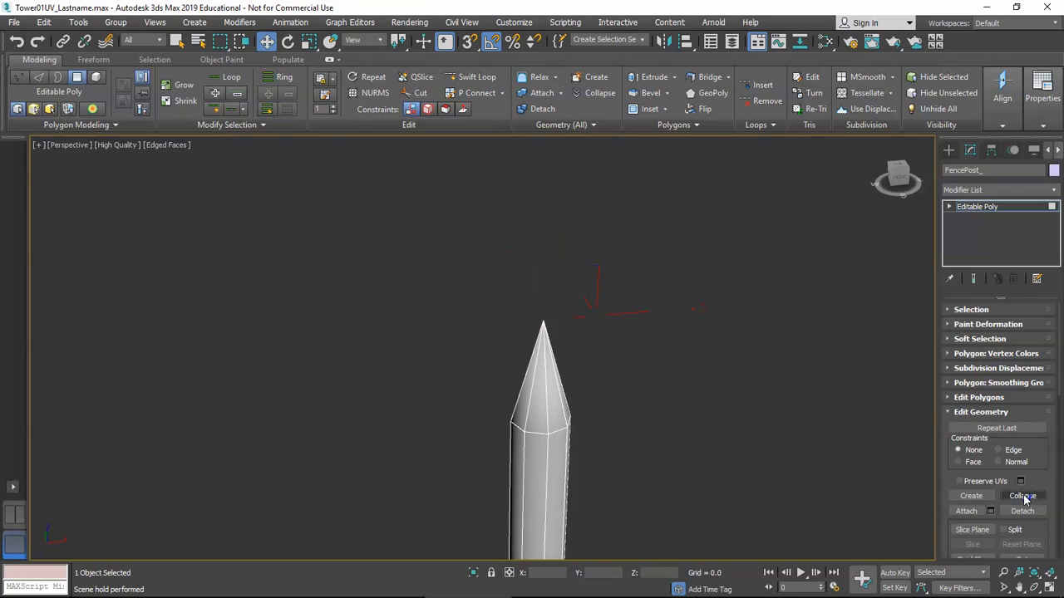
scroll(617, 432, "down", 6)
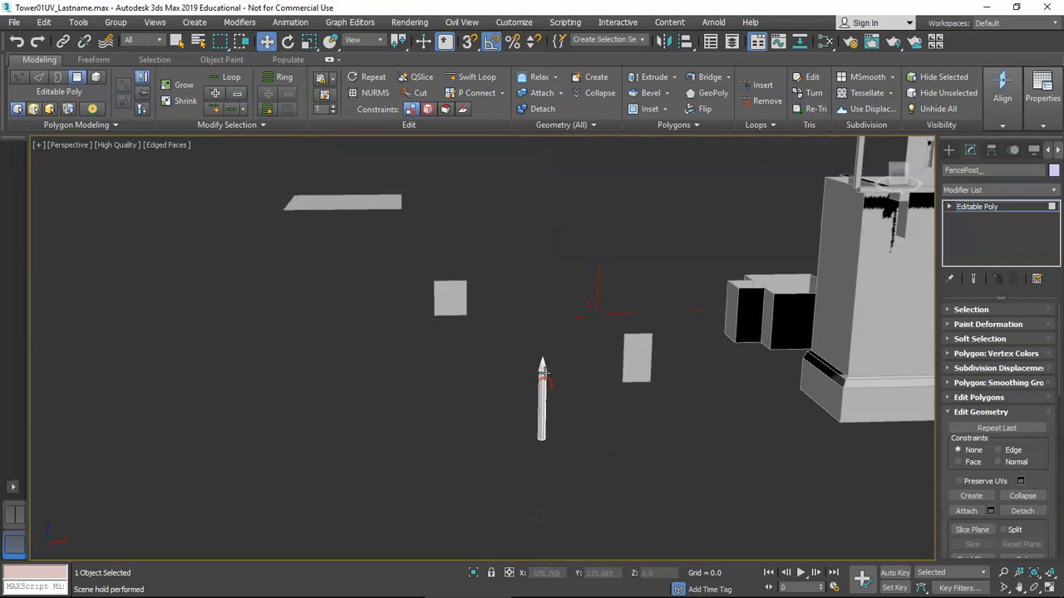
scroll(537, 390, "up", 4)
scroll(548, 387, "down", 4)
middle_click_drag(718, 405, 241, 430)
scroll(527, 395, "down", 4)
middle_click_drag(540, 318, 575, 318)
scroll(521, 318, "up", 4)
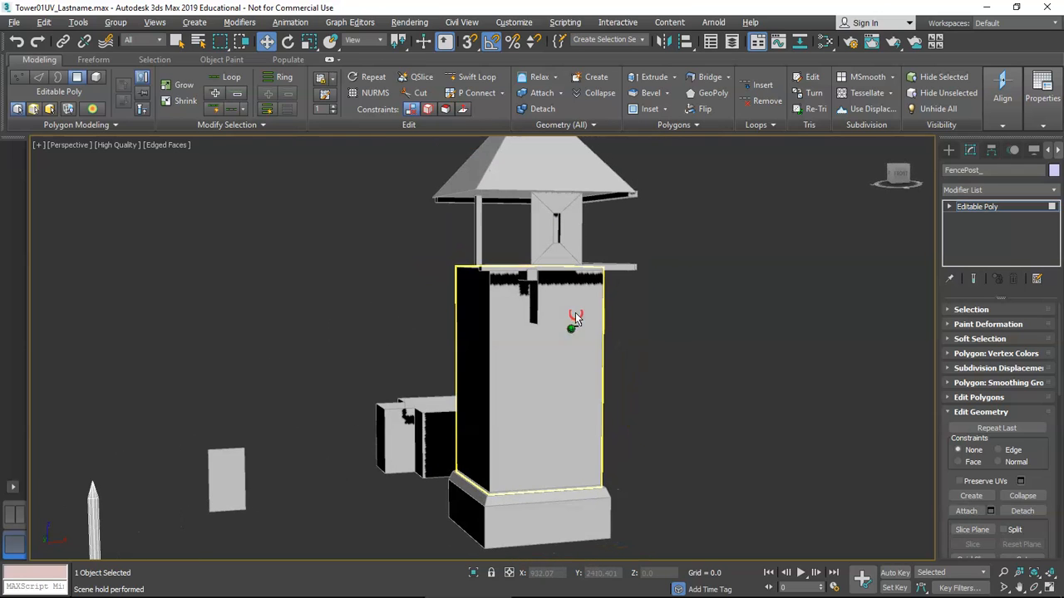
left_click(989, 207)
Review the names of all scene objects in the Select From Scene list
key("h")
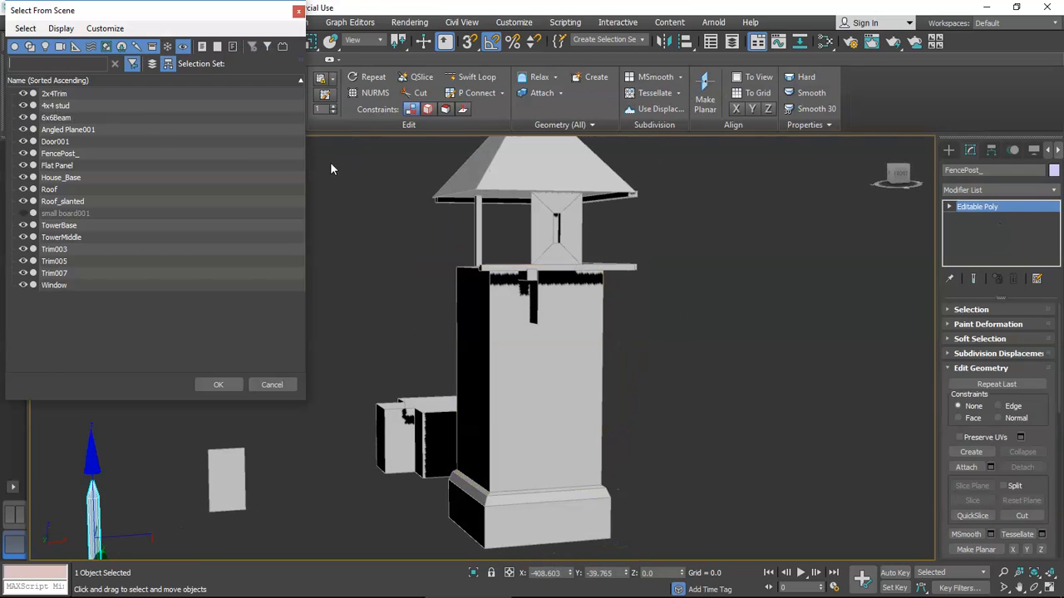
left_click_drag(113, 17, 137, 96)
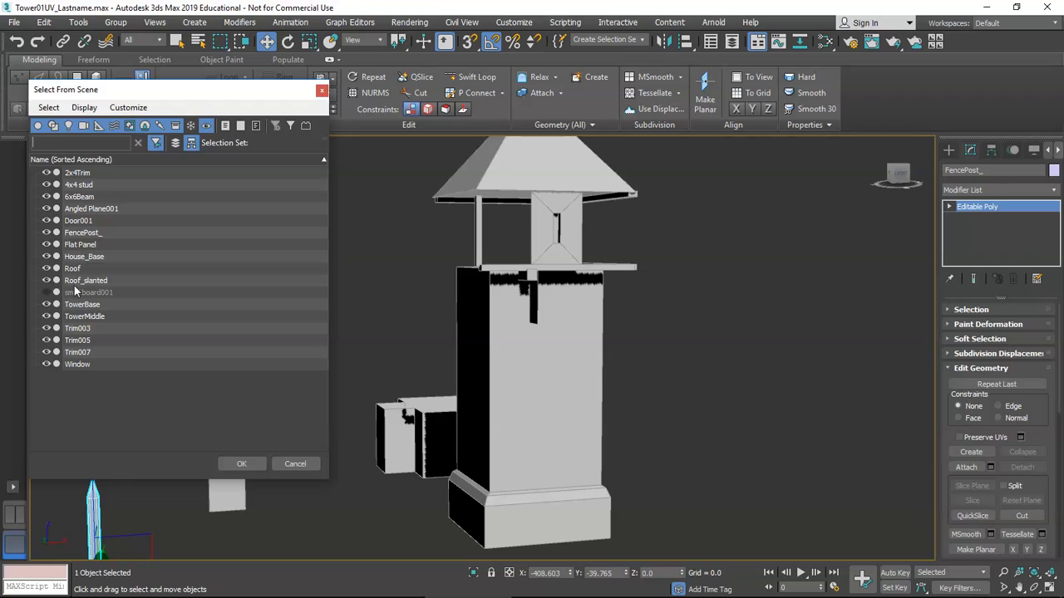
left_click(249, 463)
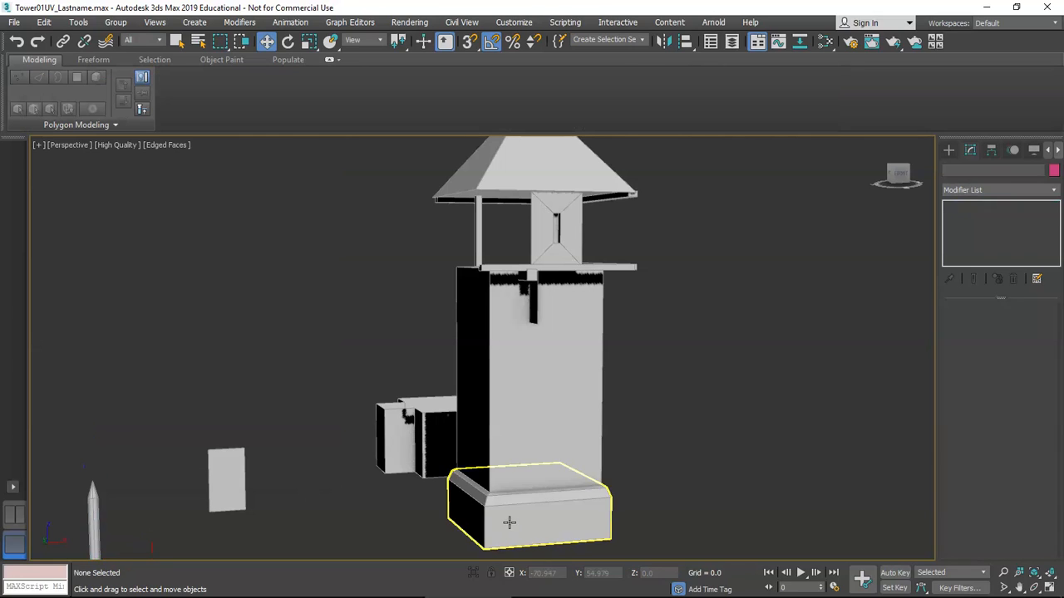
Inspect the tower's middle section and its roof as separate objects
left_click(565, 357)
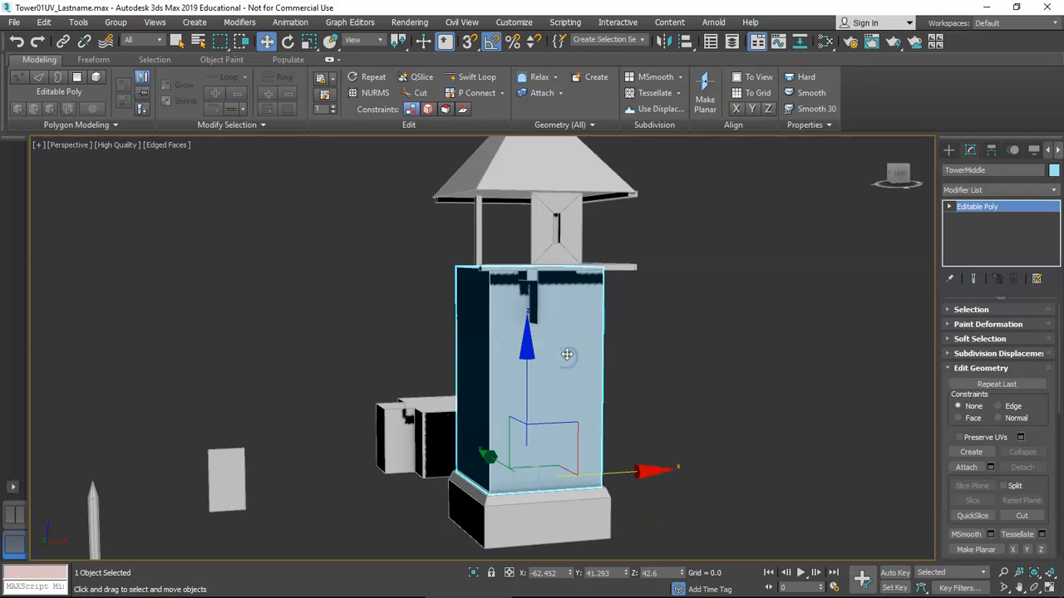
middle_click_drag(566, 355, 562, 315, "alt")
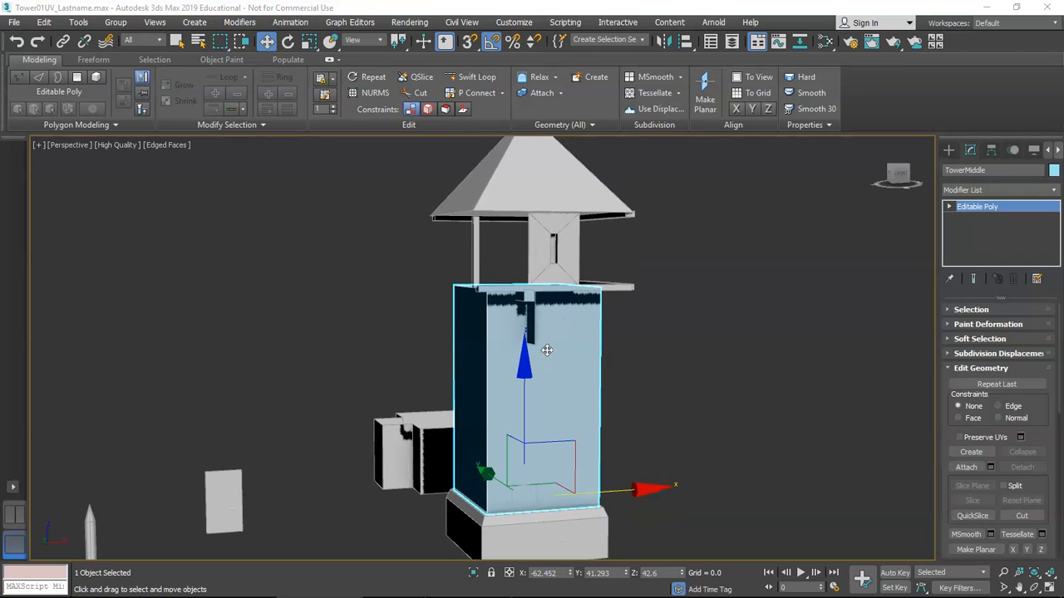
middle_click_drag(548, 359, 532, 292, "alt")
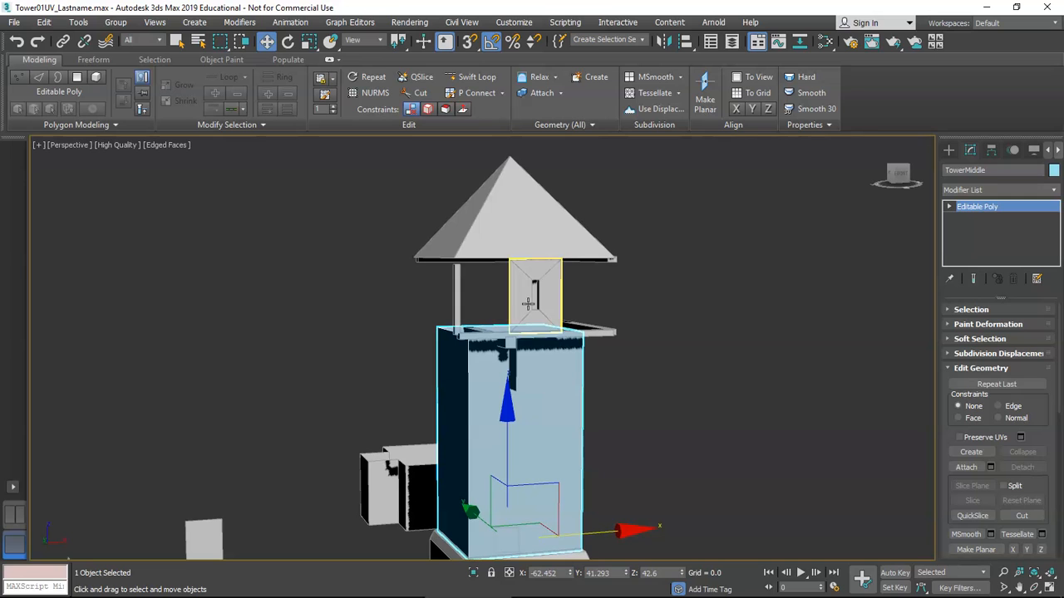
left_click(525, 242)
middle_click_drag(525, 242, 519, 282, "alt")
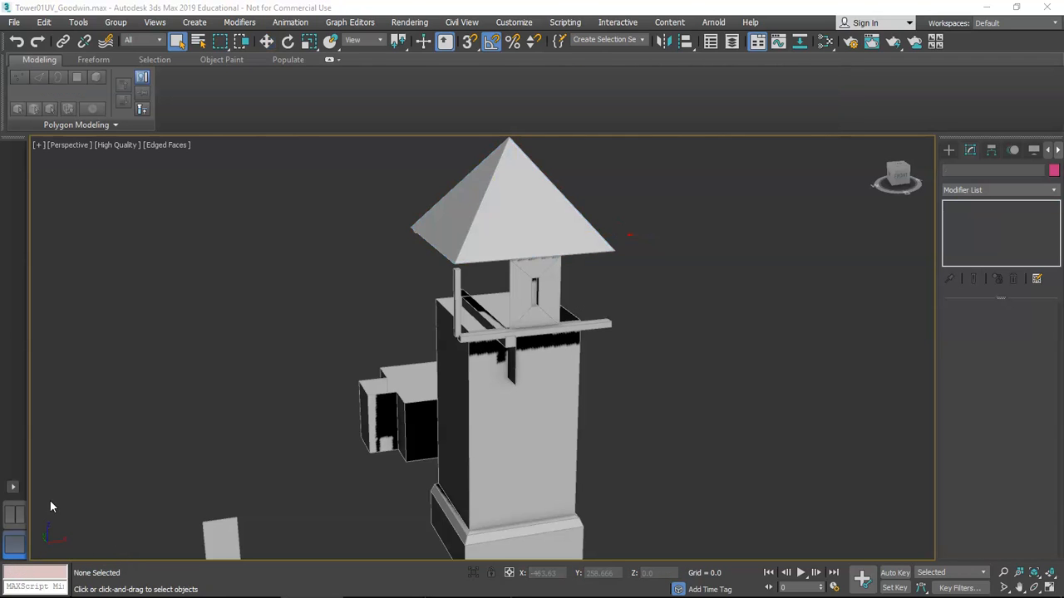
Select the beveled base block of the tower
middle_click_drag(505, 498, 506, 434, "alt")
middle_click_drag(508, 397, 488, 375)
scroll(482, 382, "up", 4)
left_click(449, 409)
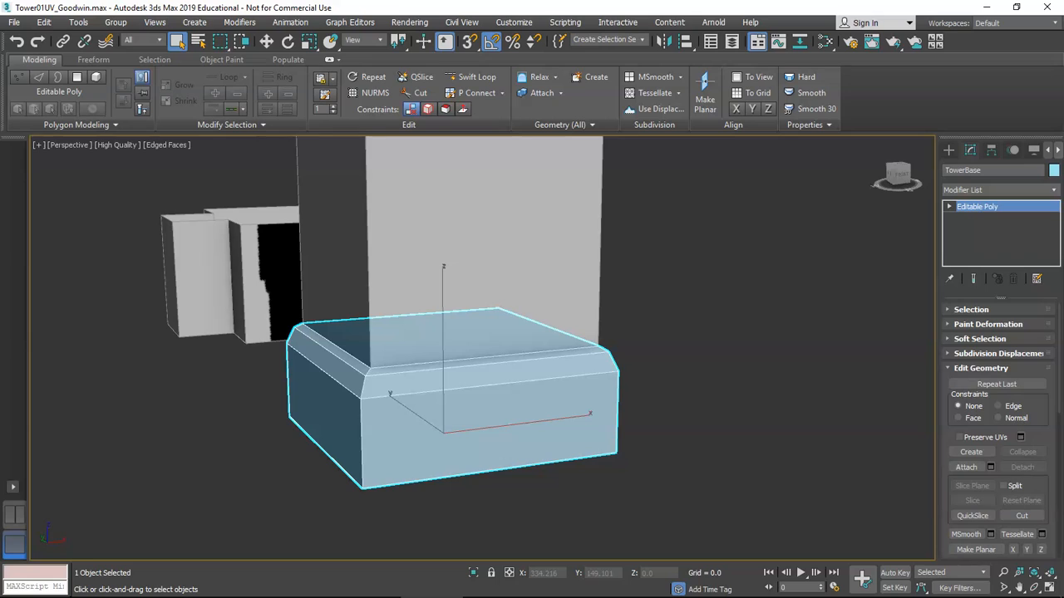
Apply the texture BrickOldMixedSize0075_4_seamless_XL.jpg from the Tower Textures folder to the tower base
left_click_drag(1063, 75, 693, 60)
left_click(474, 280)
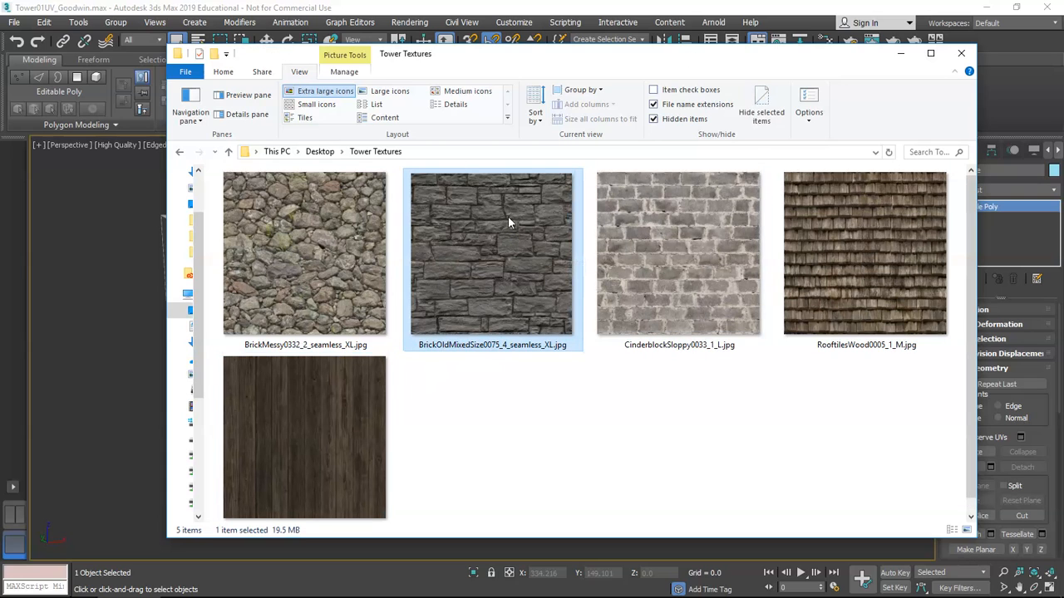
left_click_drag(490, 60, 1063, 89)
left_click_drag(1063, 275, 541, 388)
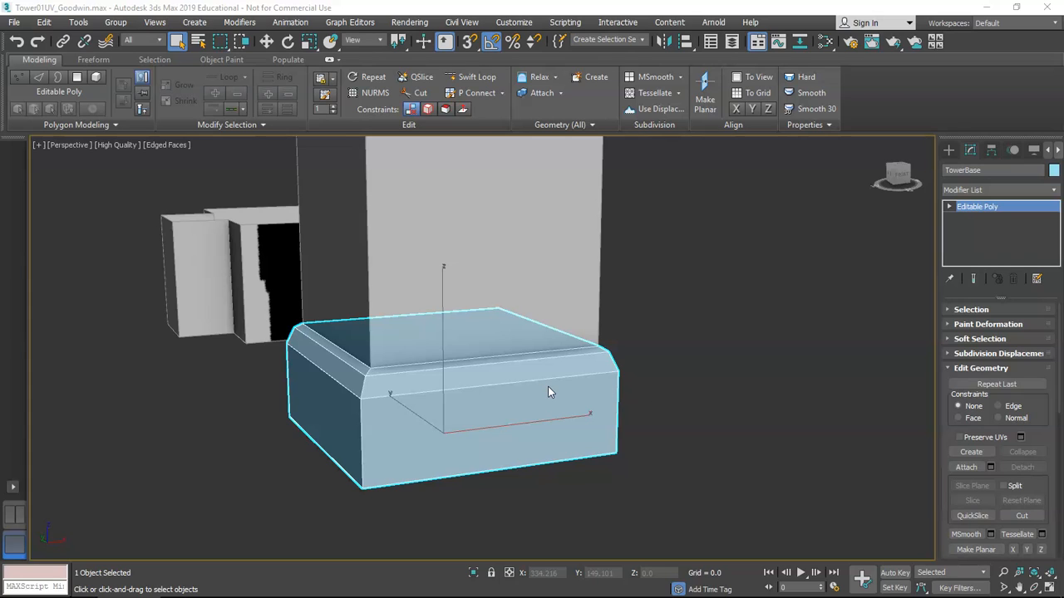
left_click(726, 357)
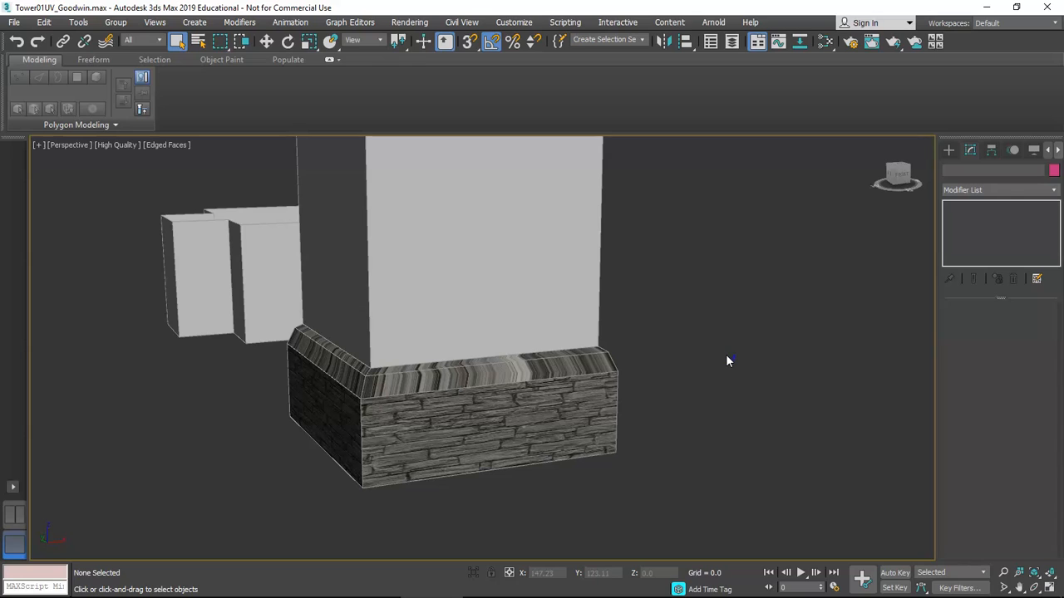
Apply the texture CinderblockSloppy0033_1_L.jpg to the tower's middle section
left_click(602, 384)
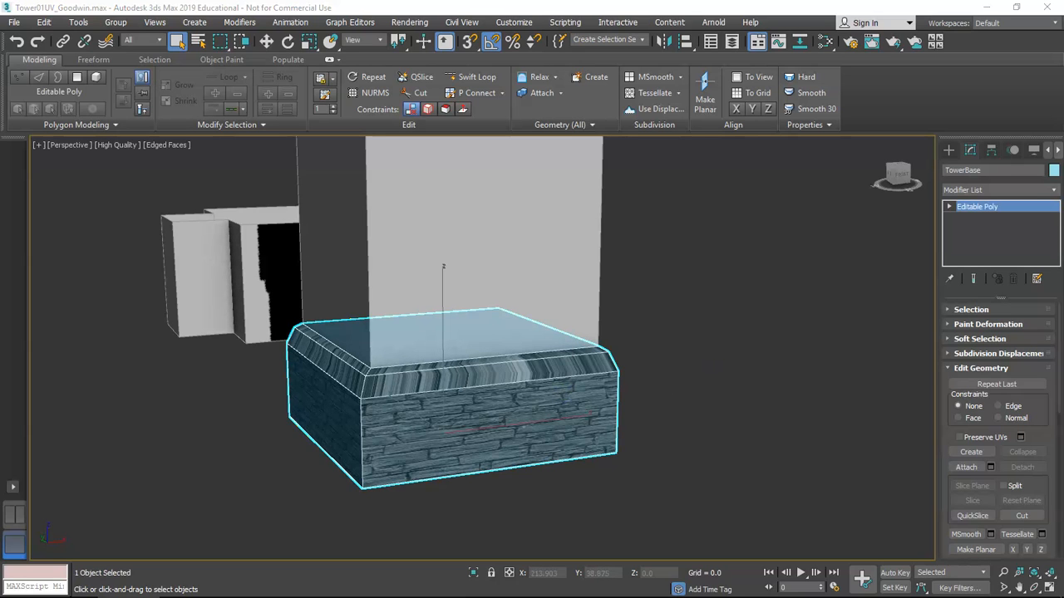
left_click_drag(1063, 266, 512, 214)
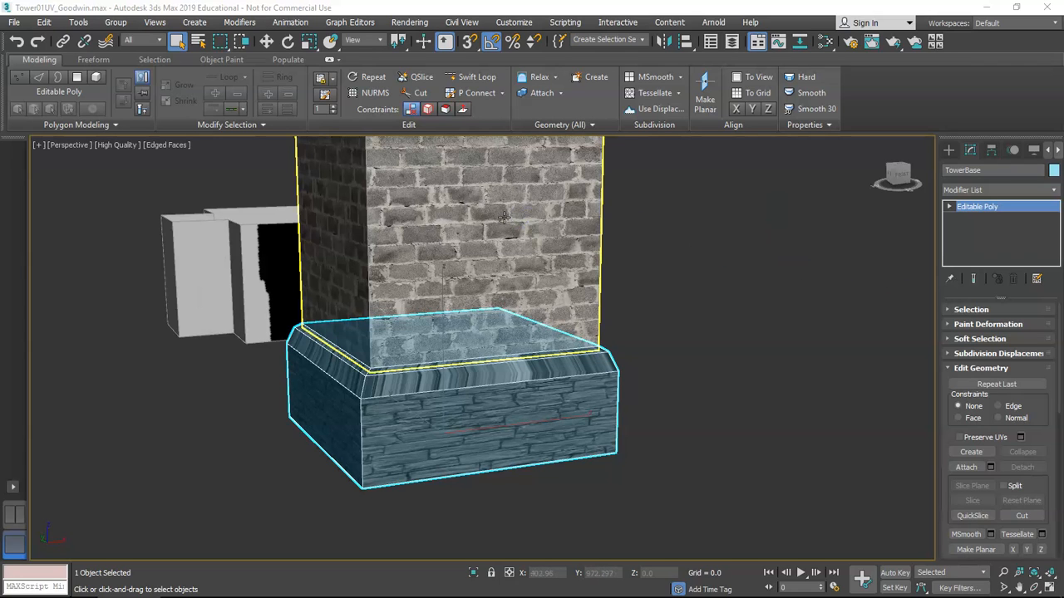
left_click(661, 275)
left_click(497, 387)
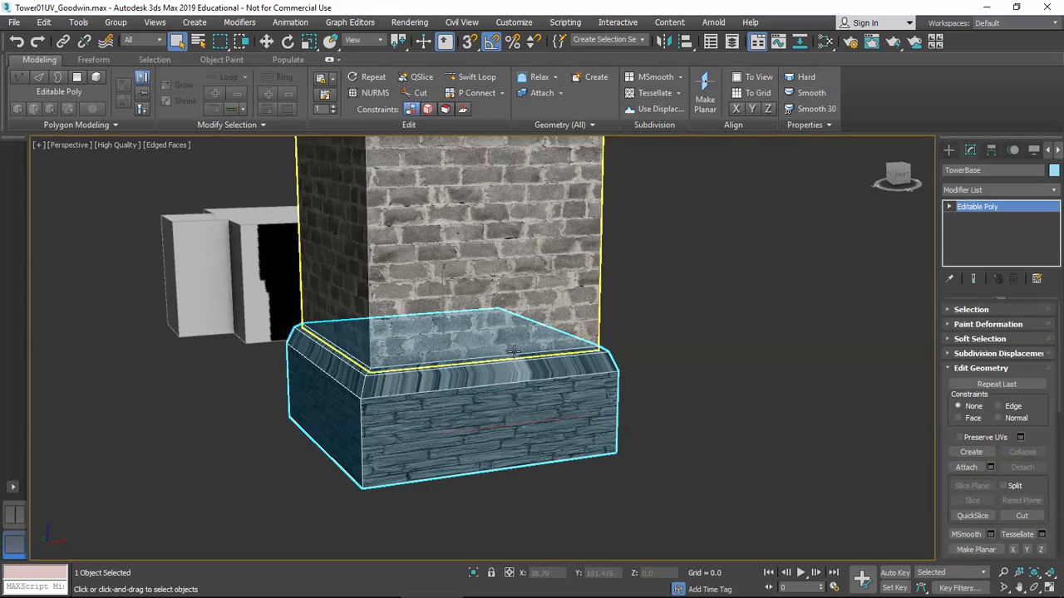
scroll(540, 366, "down", 5)
scroll(554, 398, "up", 3)
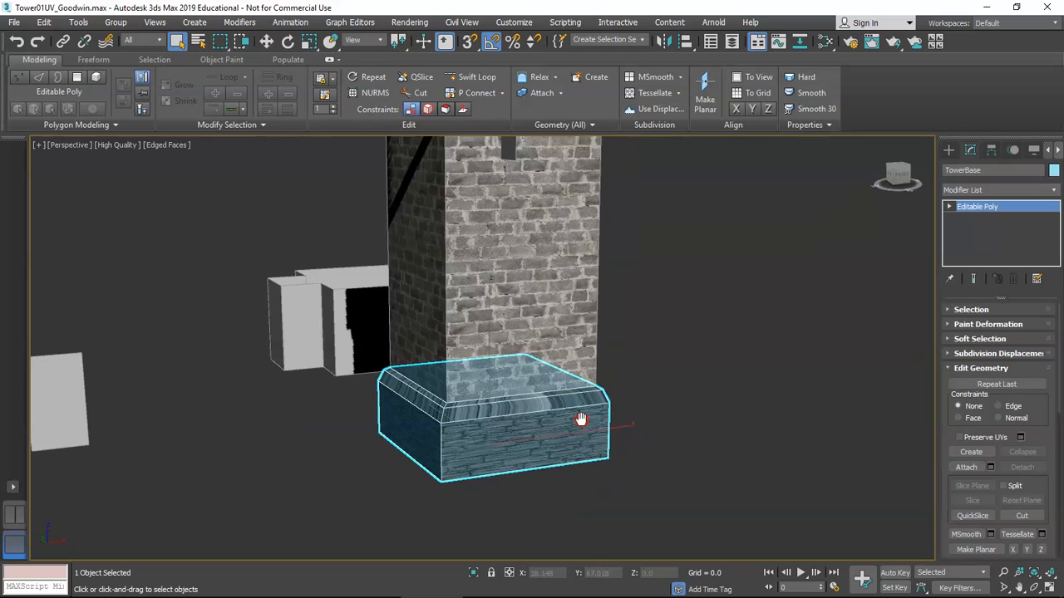
scroll(572, 411, "up", 3)
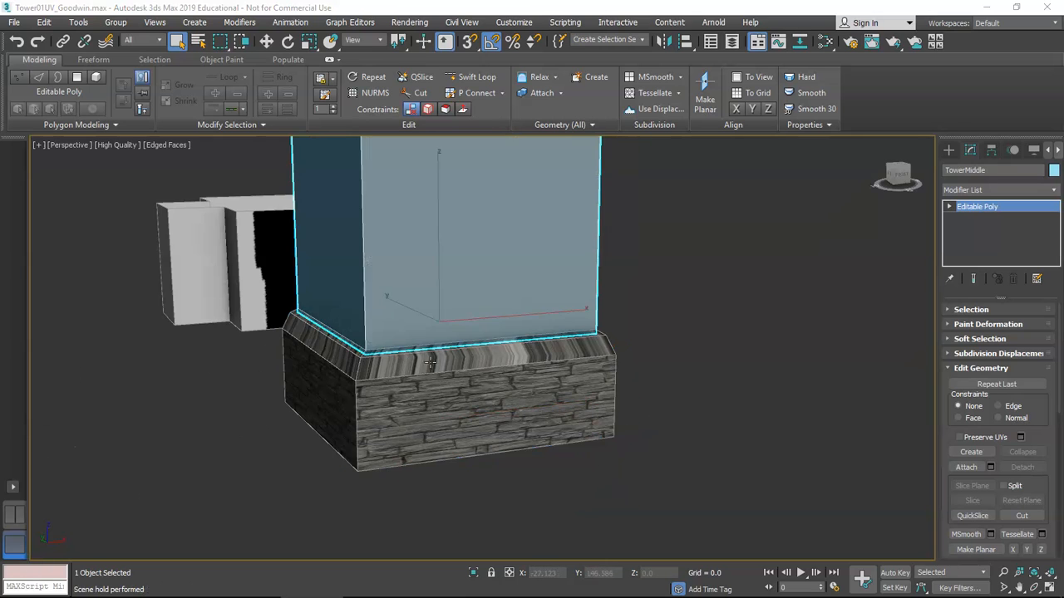
Add an Unwrap UVW modifier to the tower base and open its UV editor
left_click(482, 390)
mouse_move(443, 407)
middle_mouse_down()
mouse_move(490, 400)
mouse_move(424, 400)
middle_mouse_up()
left_click(1013, 189)
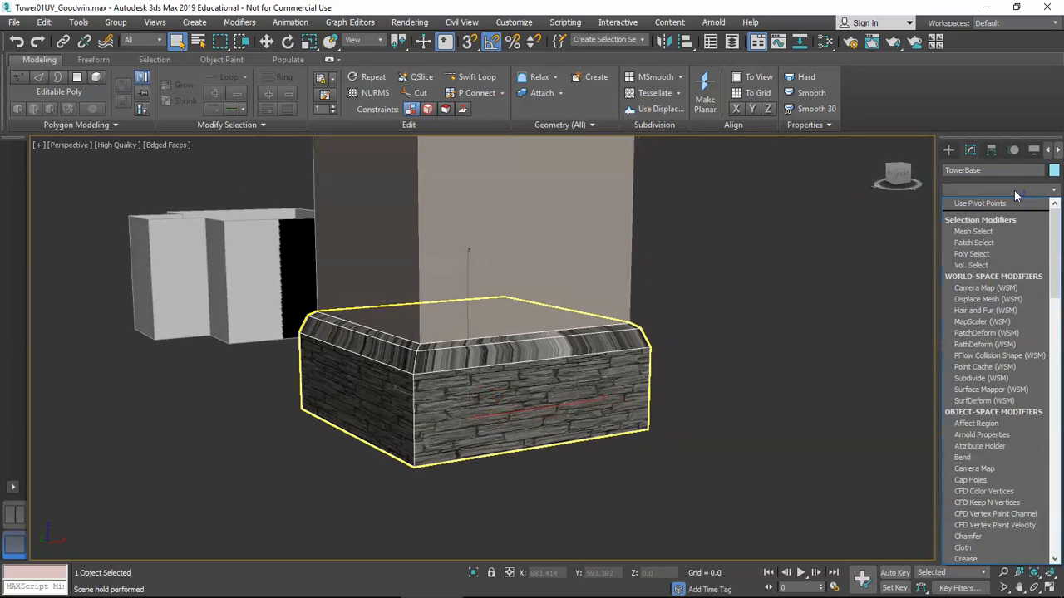
key("u")
key("Return")
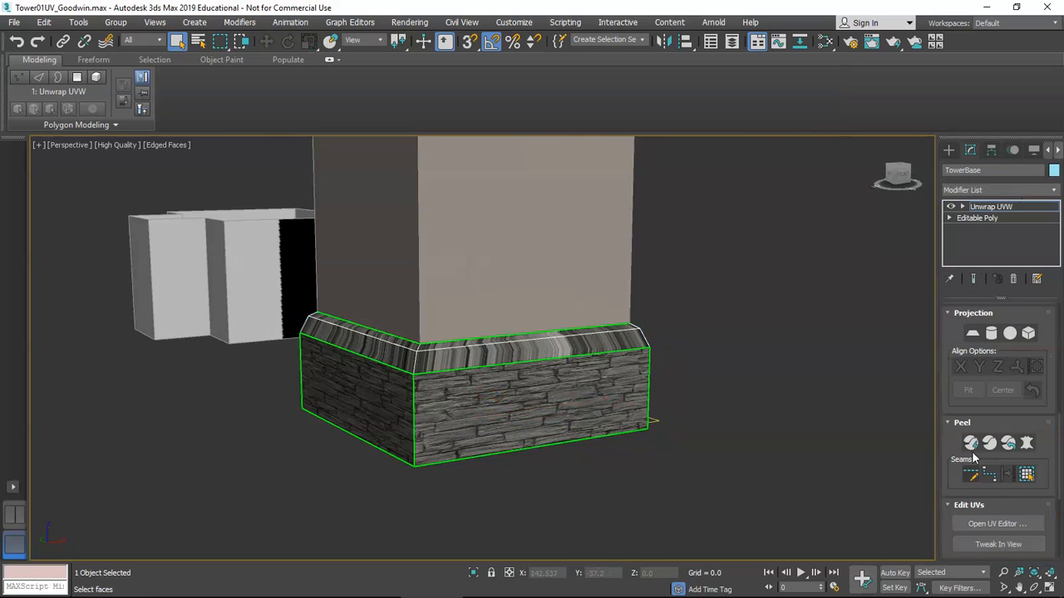
left_click(994, 524)
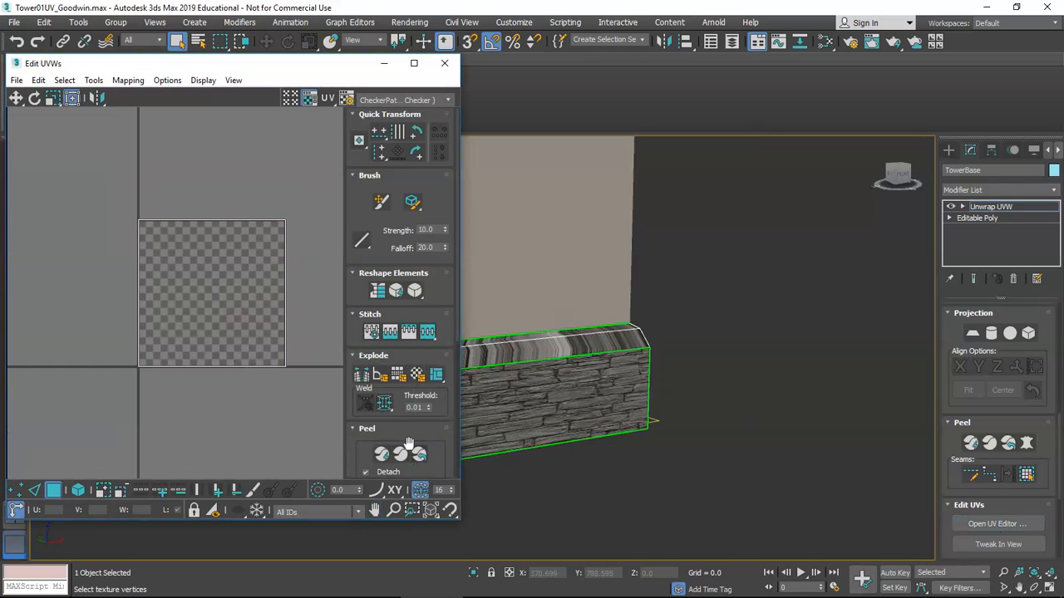
Unwrap the tower base's UVs with Reset Peel and check the stone texture around its corner
scroll(422, 461, "down", 2)
left_click(420, 394)
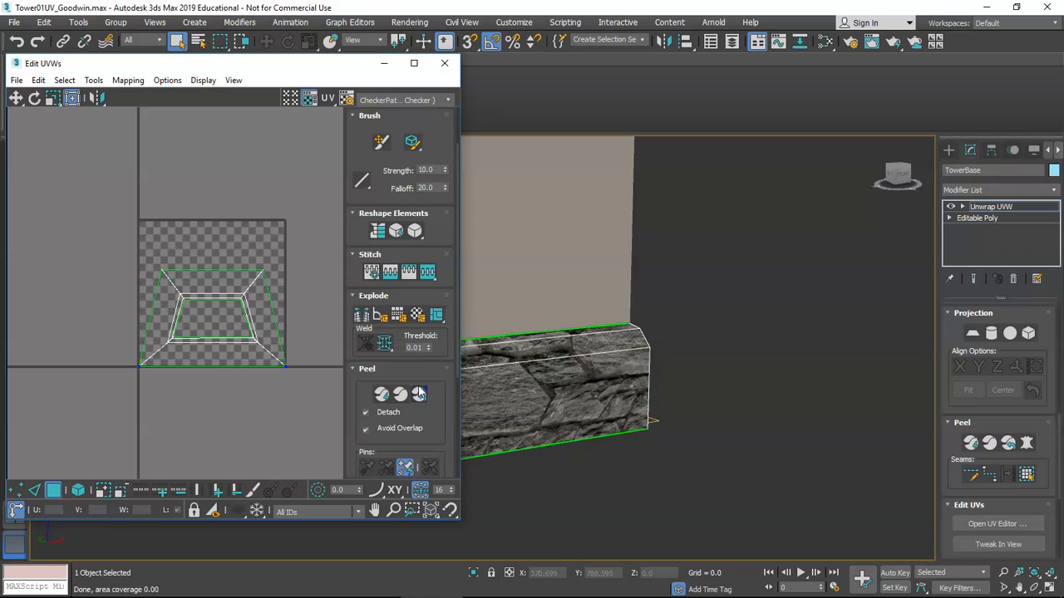
scroll(695, 361, "down", 3)
middle_click_drag(695, 361, 610, 360, "alt")
scroll(636, 368, "up", 3)
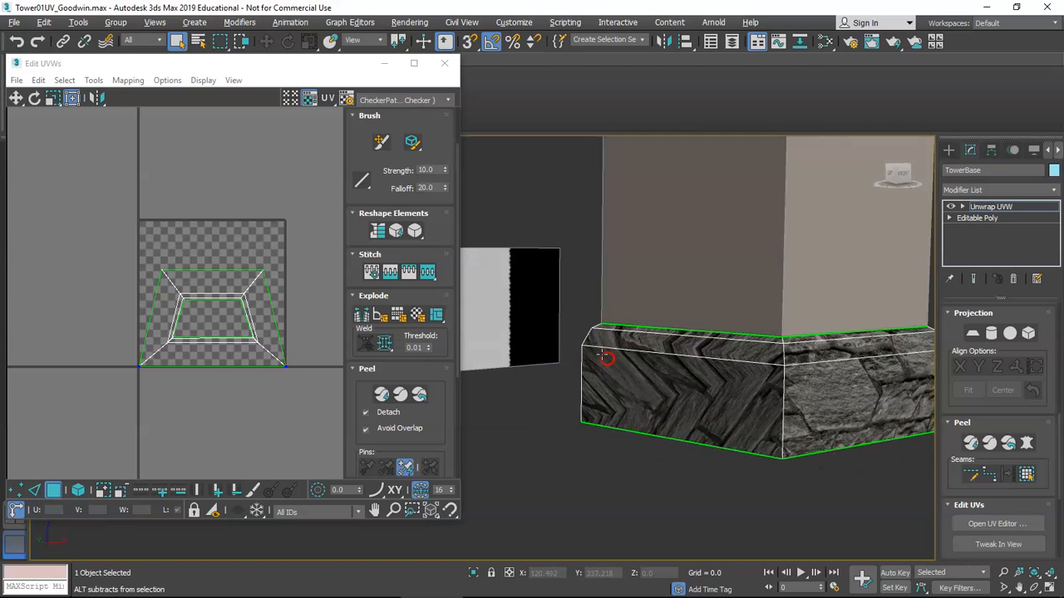
Select the tower base's outer vertical corner edges running up through the bevel and convert them to a peel seam
left_click(585, 342)
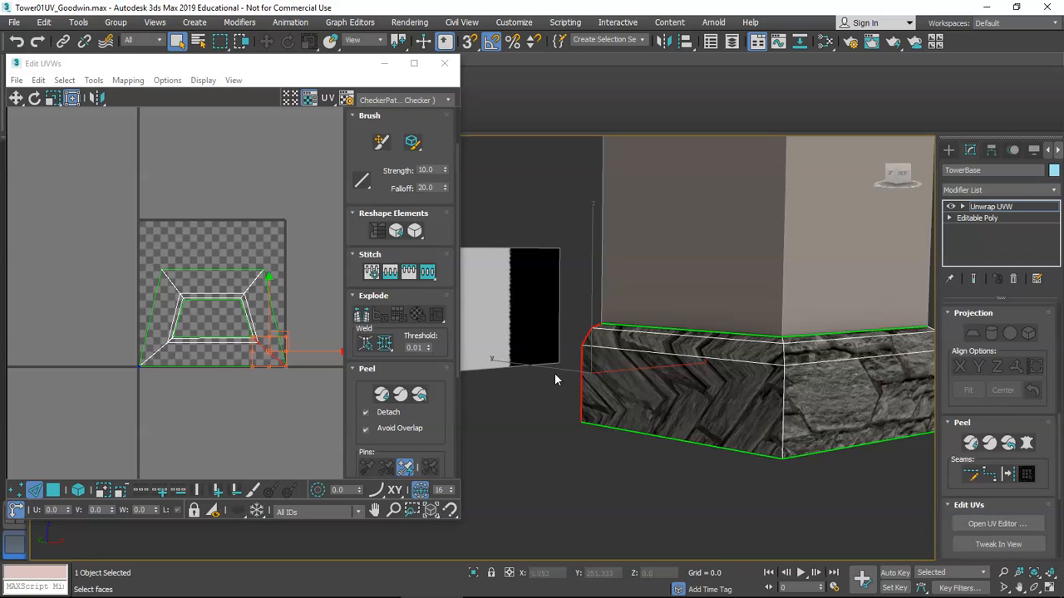
scroll(989, 371, "down", 4)
scroll(1010, 347, "up", 1)
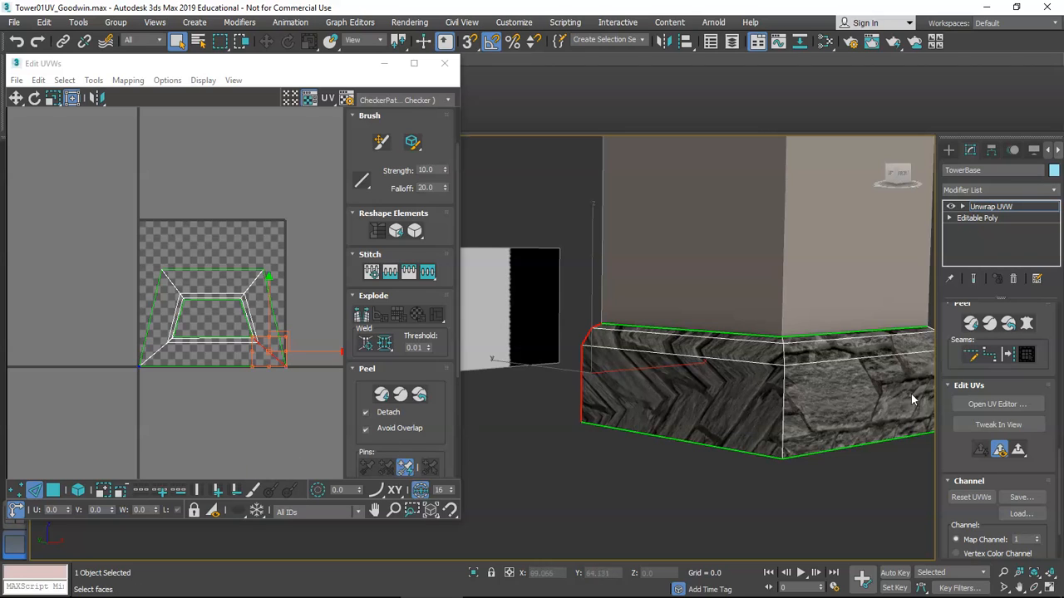
left_click(1008, 356)
middle_click_drag(629, 375, 610, 381)
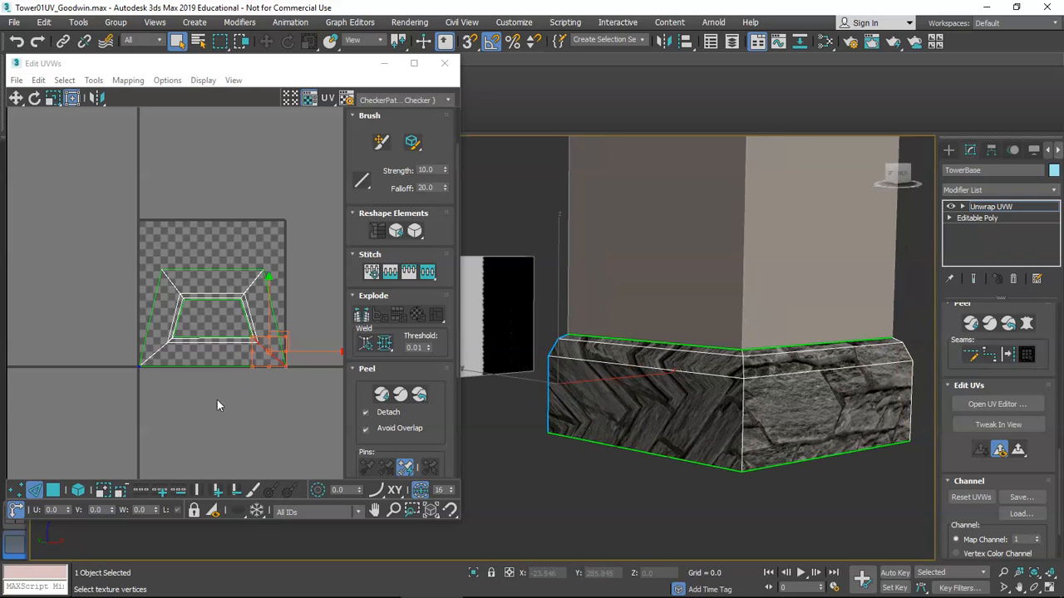
Select all of the tower base's UV faces and unfold them along the new seam with Quick Peel
left_click(53, 490)
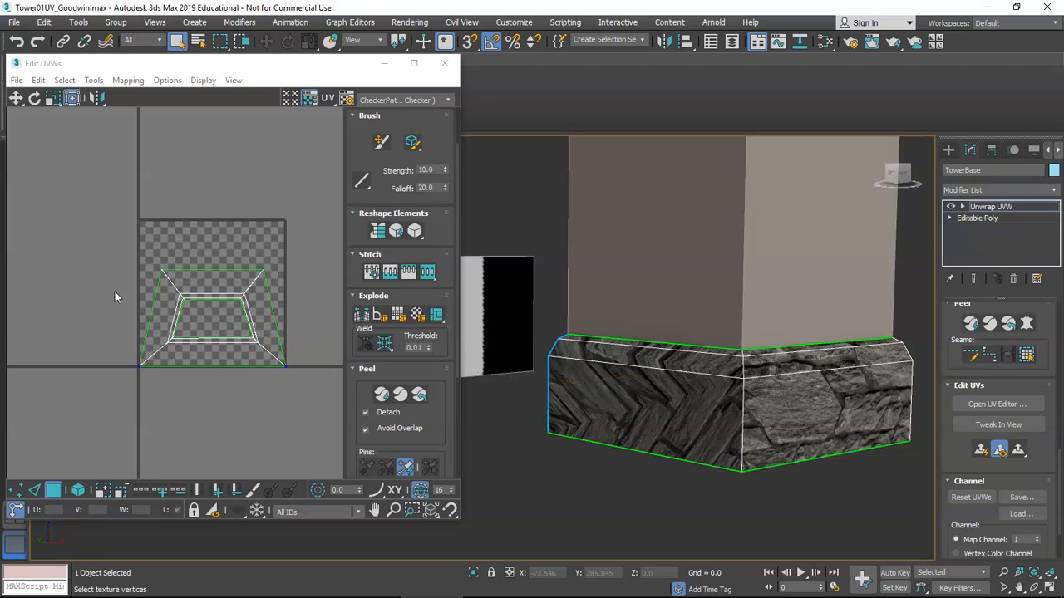
left_click(151, 303)
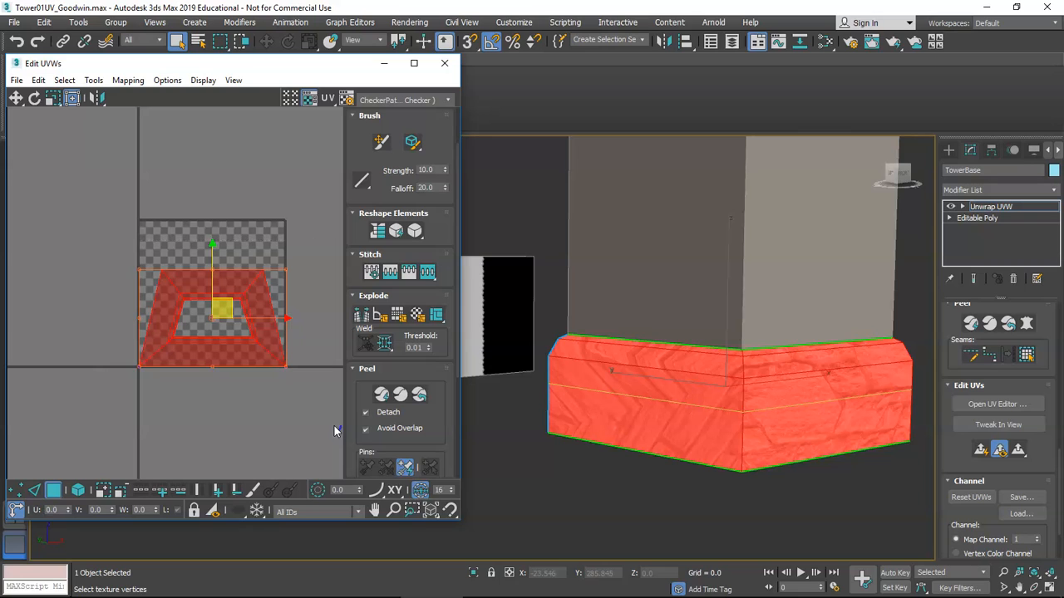
left_click(382, 396)
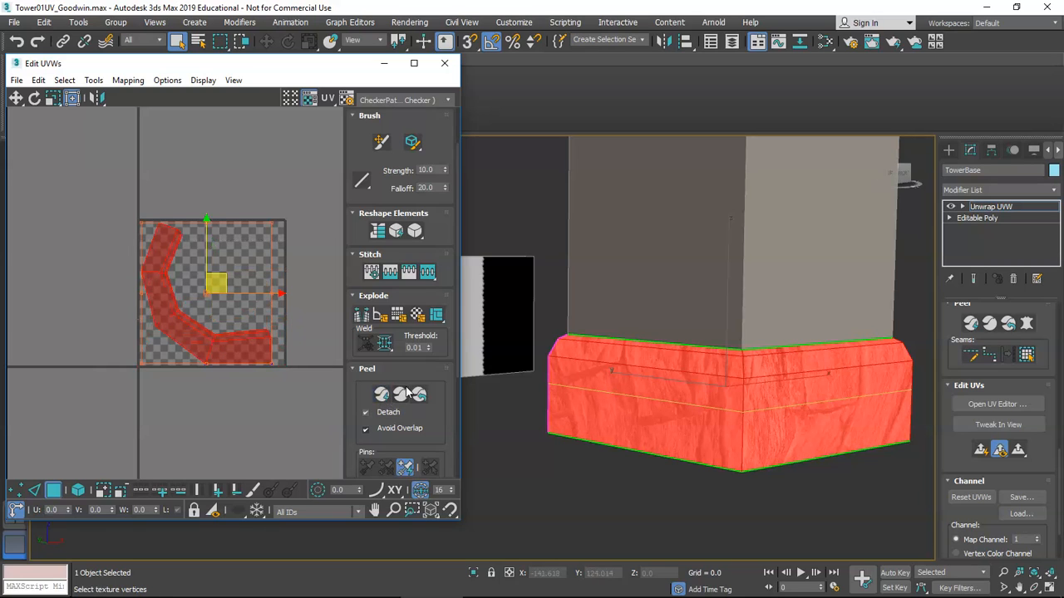
scroll(230, 354, "up", 2)
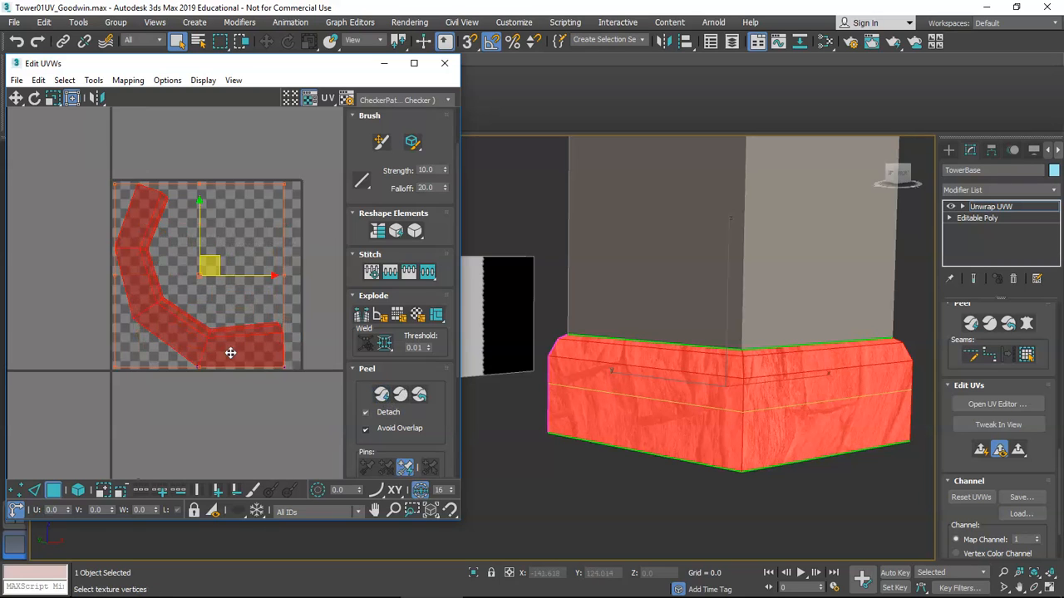
scroll(222, 347, "down", 1)
middle_click_drag(225, 345, 198, 347)
middle_click_drag(723, 357, 548, 372)
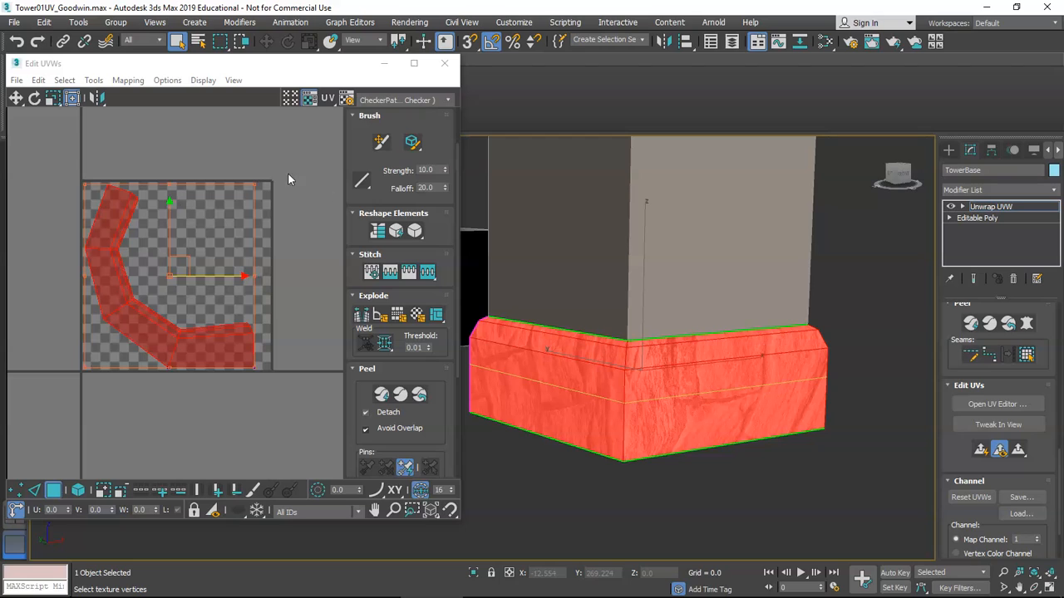
Show BrickOldMixedSize0075_4_seamless_XL.jpg behind the UVs and relax the peeled shell
left_click(395, 102)
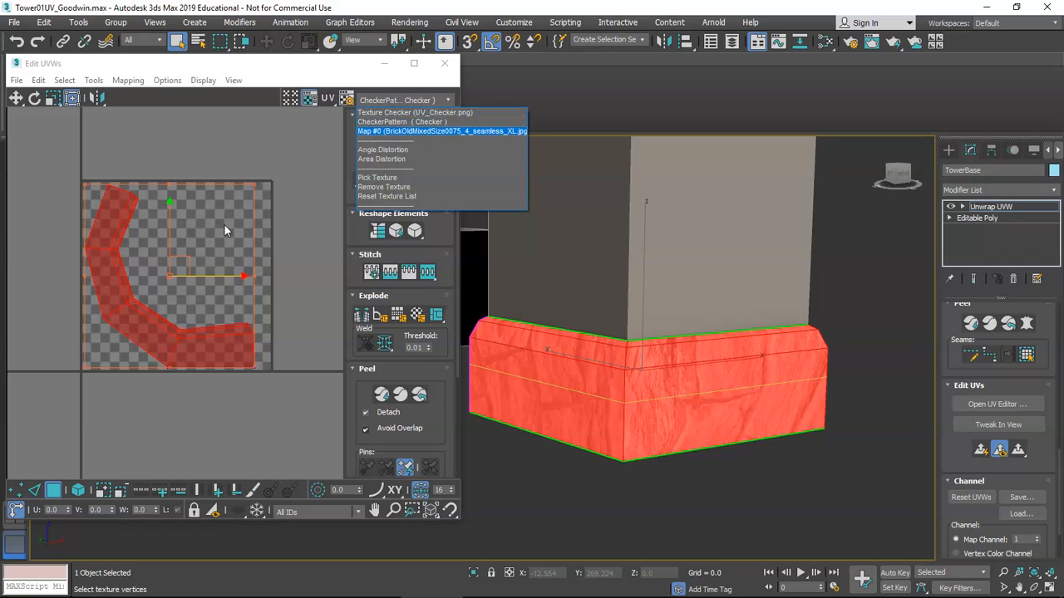
left_click(424, 130)
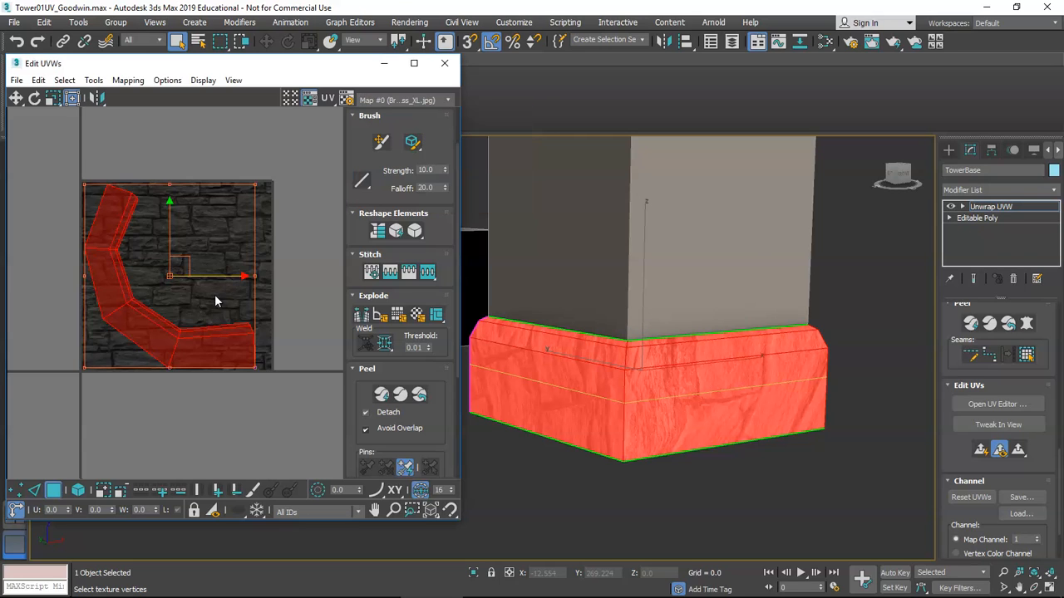
left_click(415, 232)
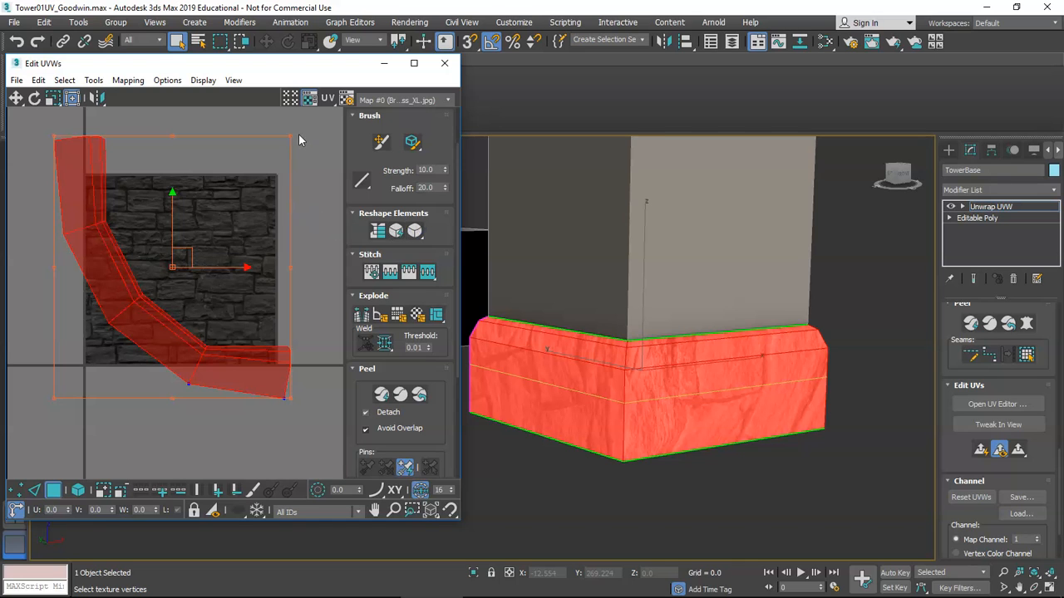
Rotate the curved UV shell so its middle panels run roughly level and move it over the stone texture
key("e")
left_click_drag(95, 184, 55, 278)
key("w")
left_click_drag(174, 316, 202, 269)
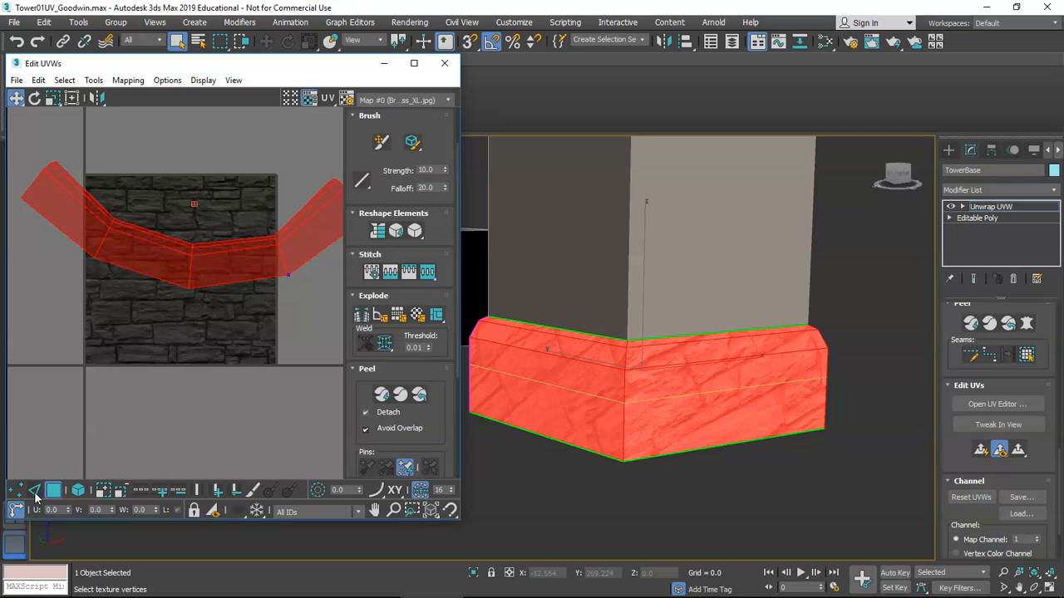
Select the lengthwise edges of one UV panel and extend the selection to full loops along the whole shell
left_click(35, 491)
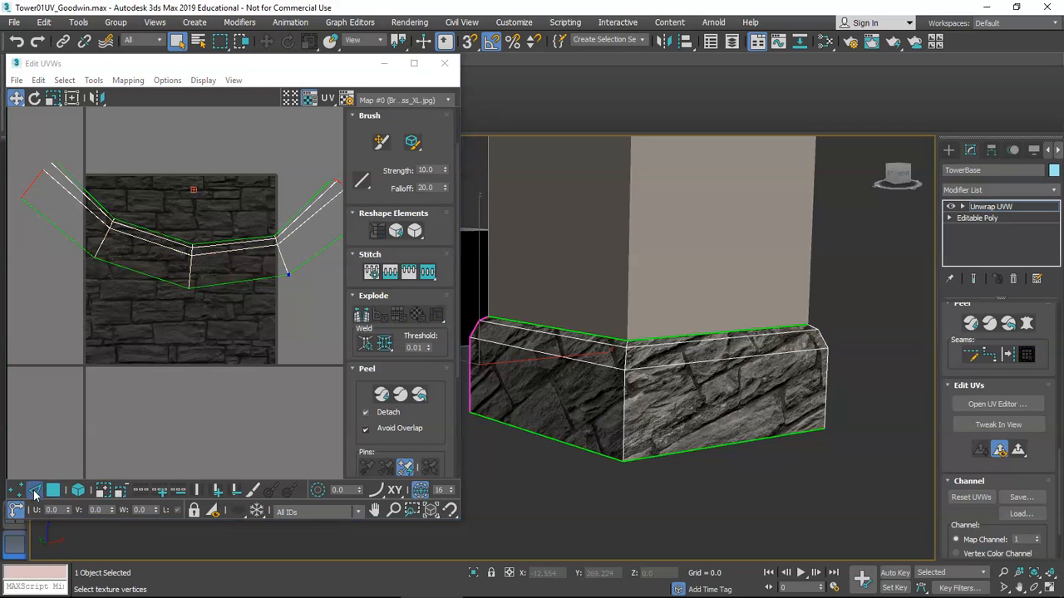
middle_click_drag(145, 390, 97, 435)
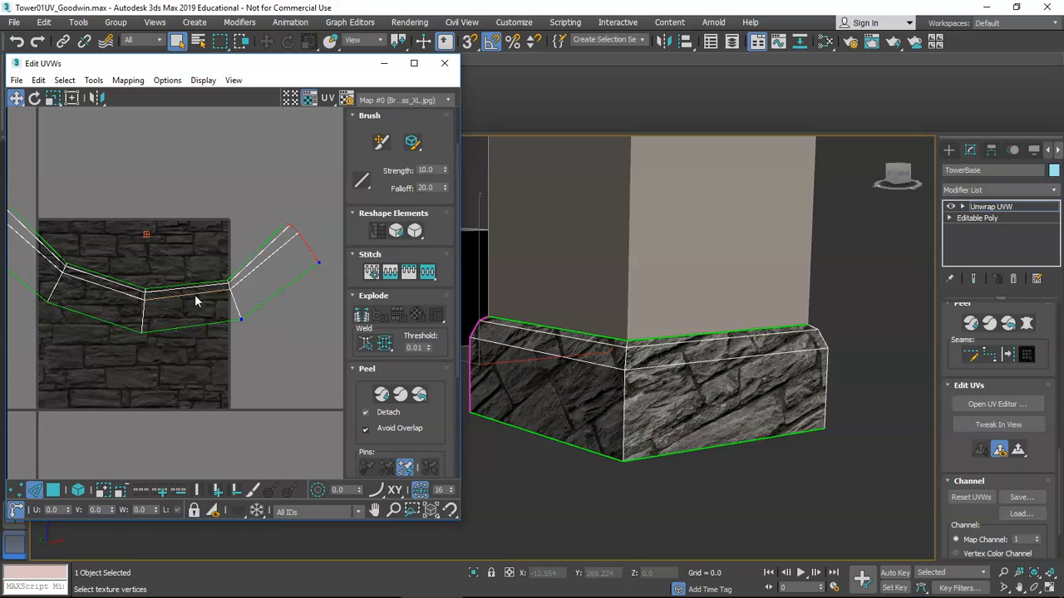
left_click_drag(190, 355, 193, 358)
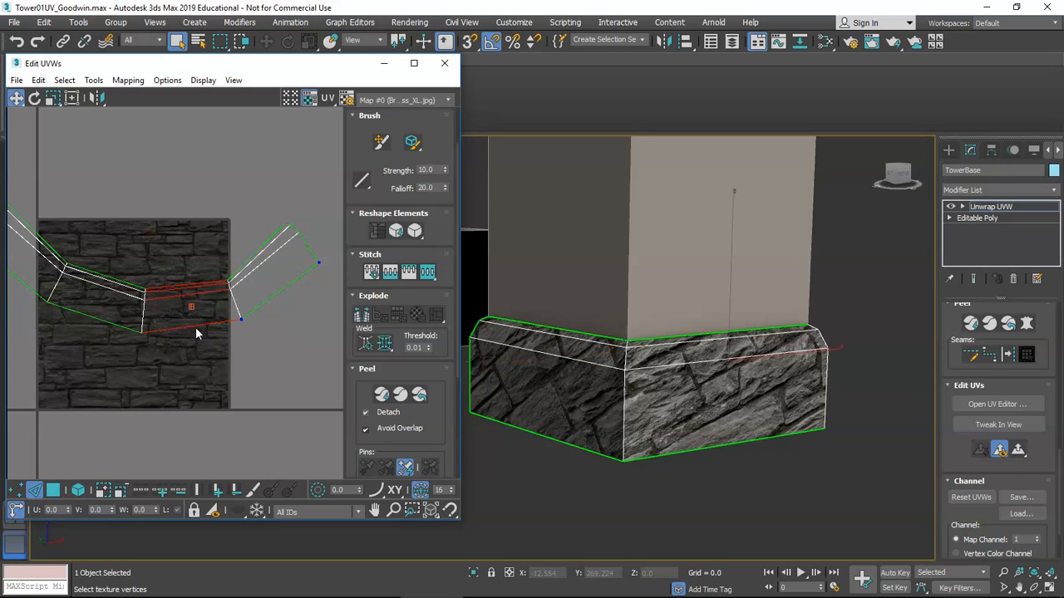
left_click(147, 494)
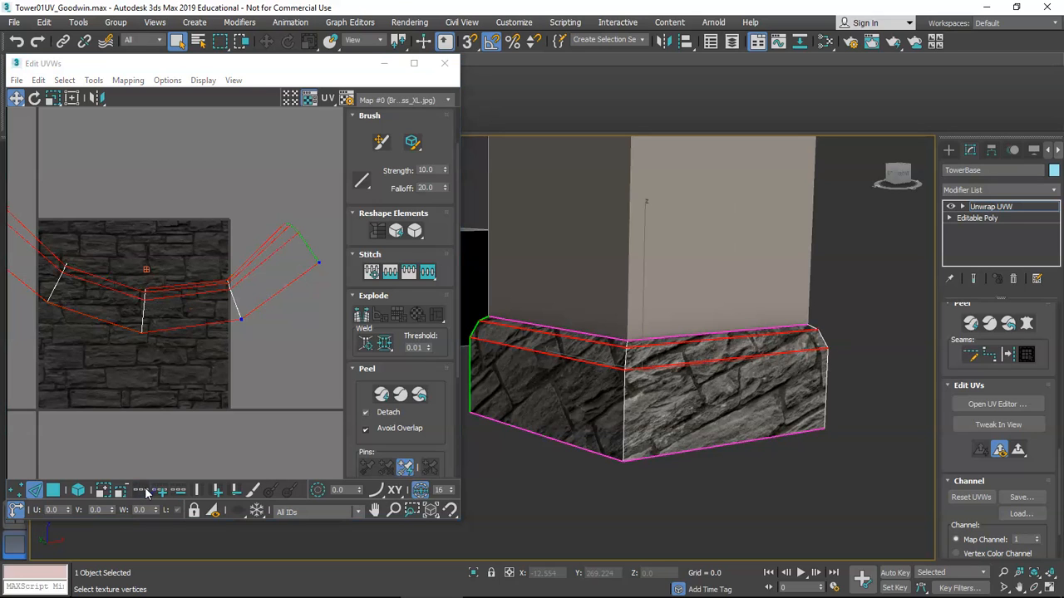
Collapse all tool groups in the UV editor and expand only Quick Transform
left_click(367, 115)
left_click(359, 131)
right_click(356, 147)
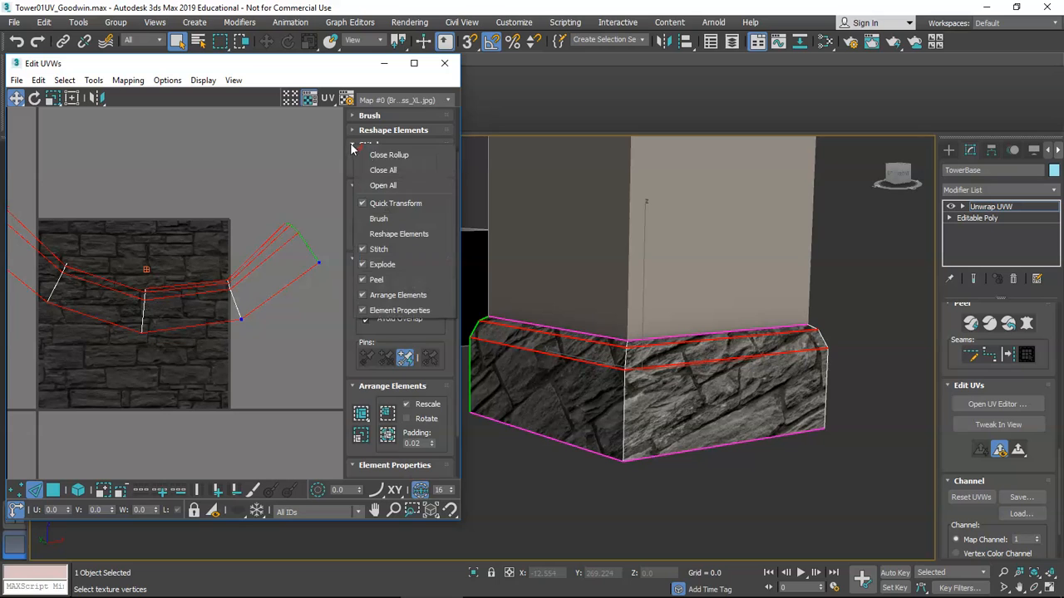
left_click(388, 174)
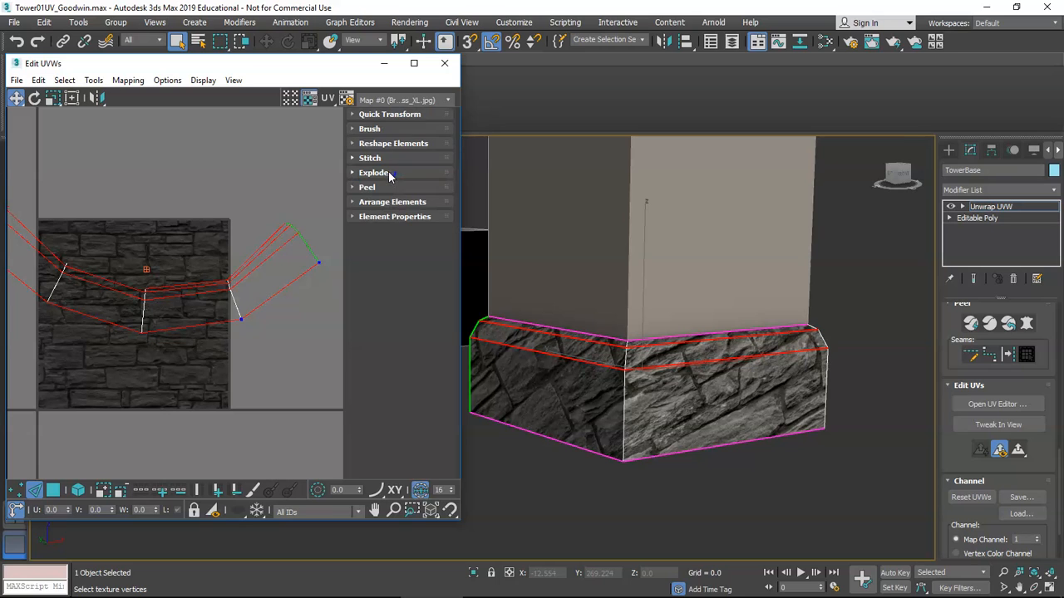
left_click(391, 116)
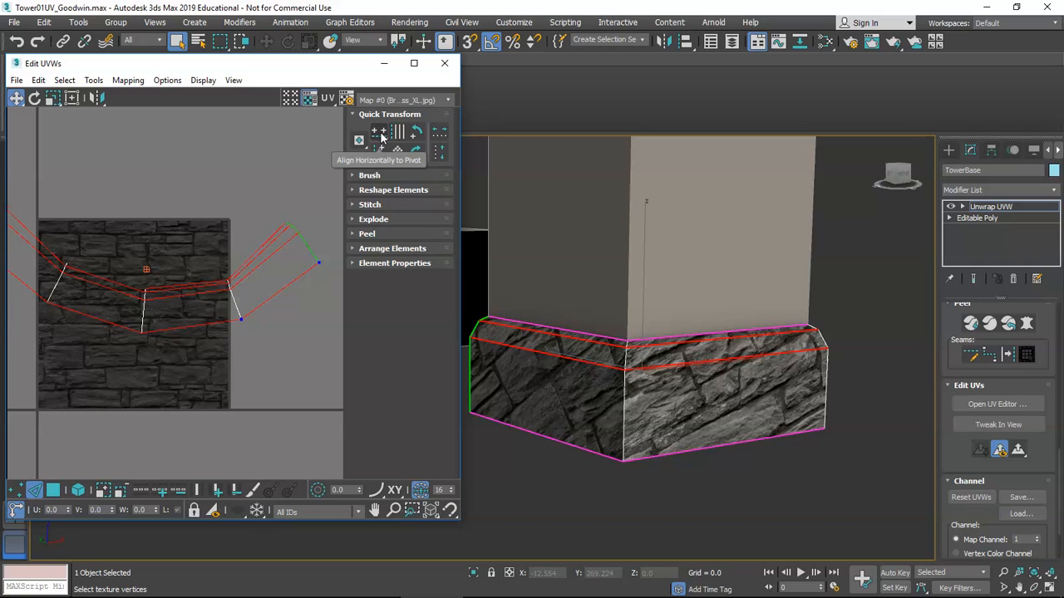
Align the selected lengthwise edge loops horizontally in place and check the stone courses on the tower base
left_click(379, 136)
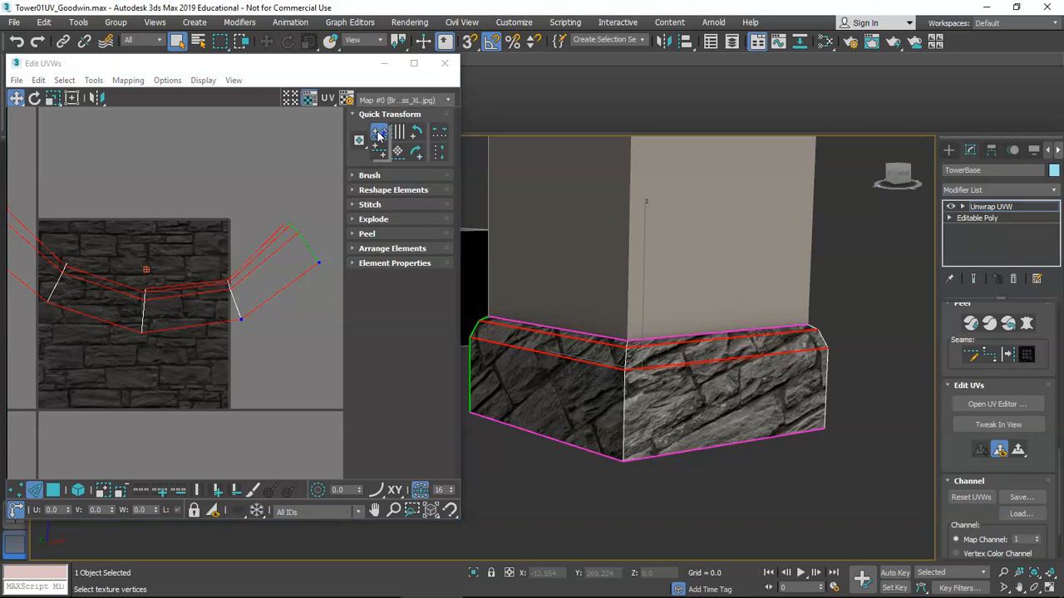
left_click_drag(379, 136, 380, 152)
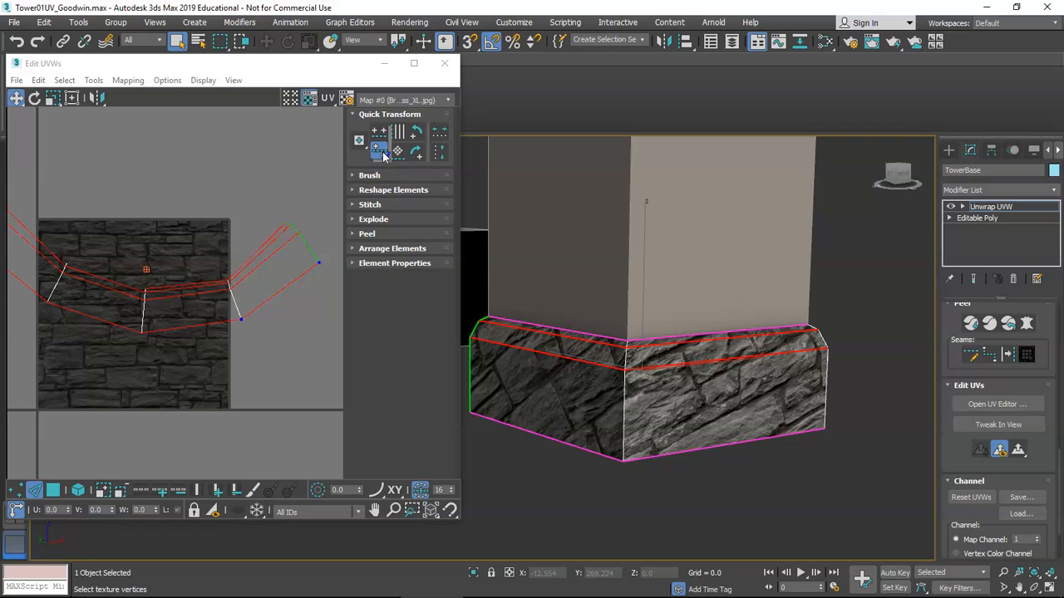
left_click_drag(383, 156, 383, 157)
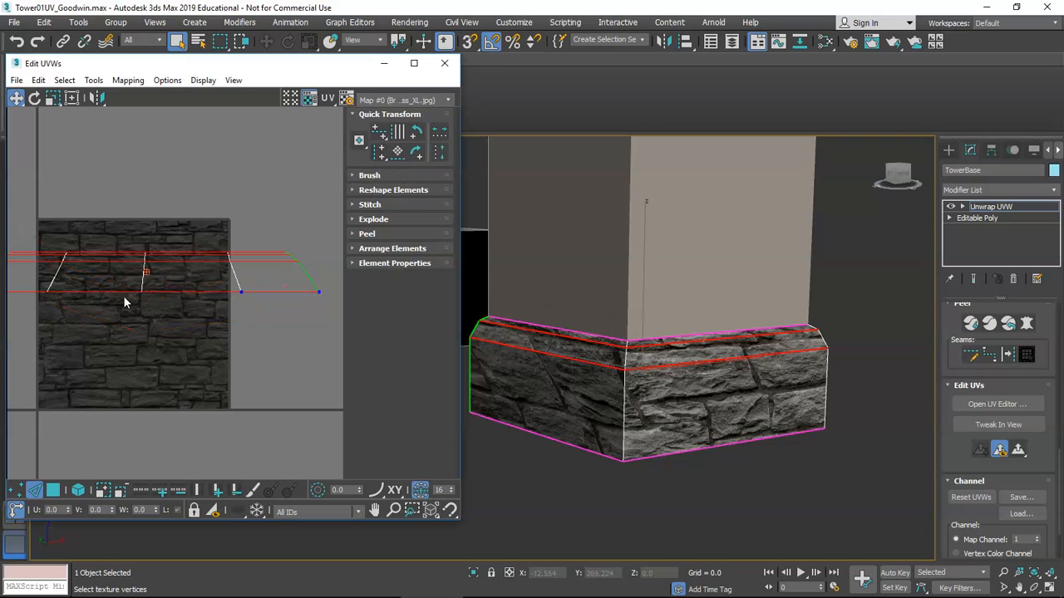
scroll(125, 295, "down", 2)
middle_click_drag(170, 297, 233, 286)
scroll(229, 288, "up", 1)
mouse_move(540, 398)
middle_mouse_down("alt")
mouse_move(563, 388)
mouse_move(534, 374)
mouse_move(570, 392)
mouse_move(546, 392)
middle_mouse_up("alt")
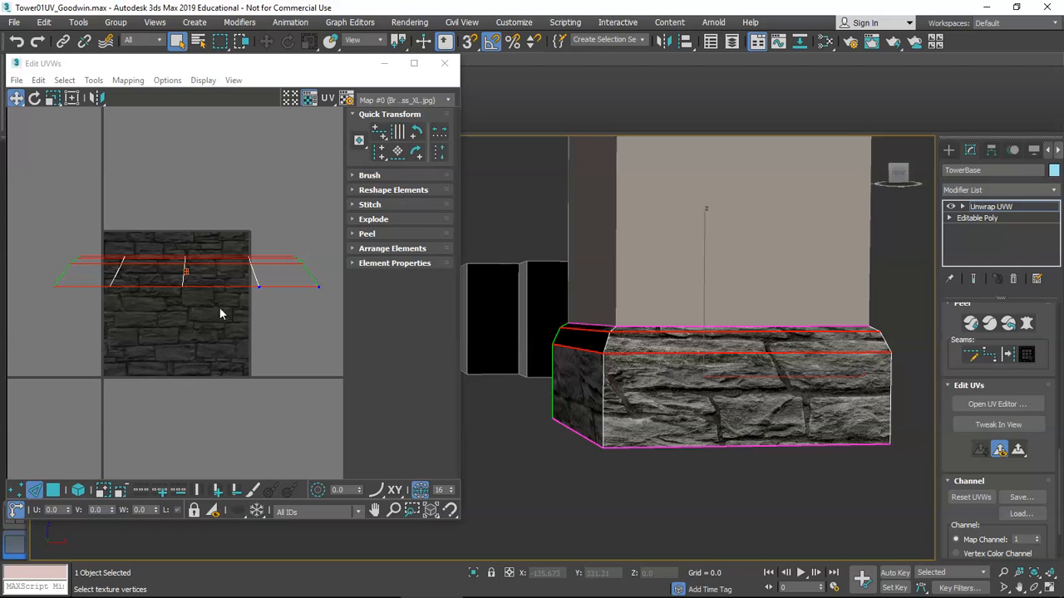
Select an end edge of the UV shell, extend it to all crosswise edges, and align them vertically in place
left_click(51, 276)
scroll(62, 279, "up", 2)
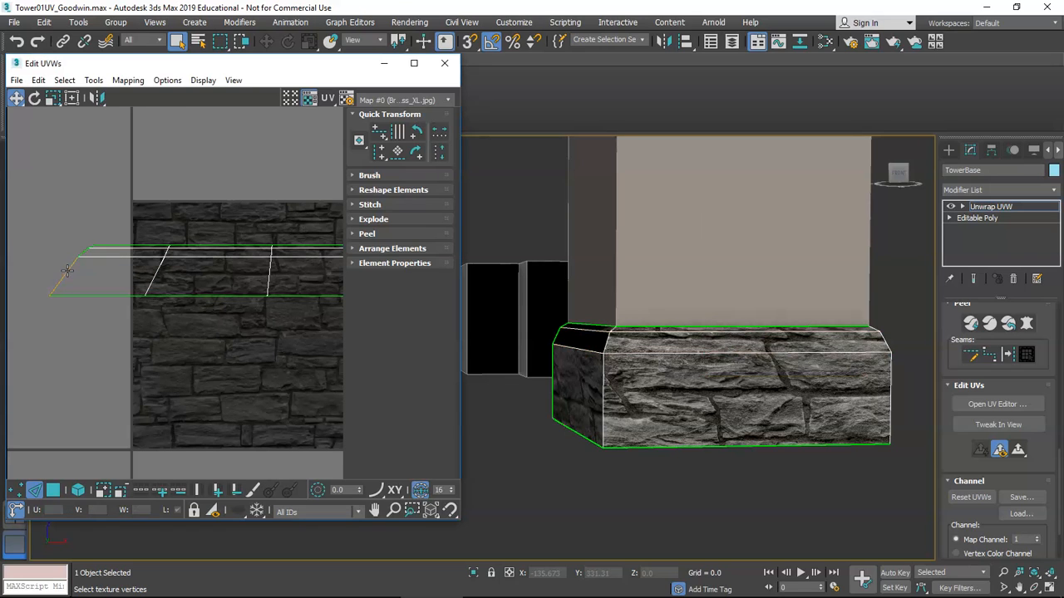
left_click(68, 271)
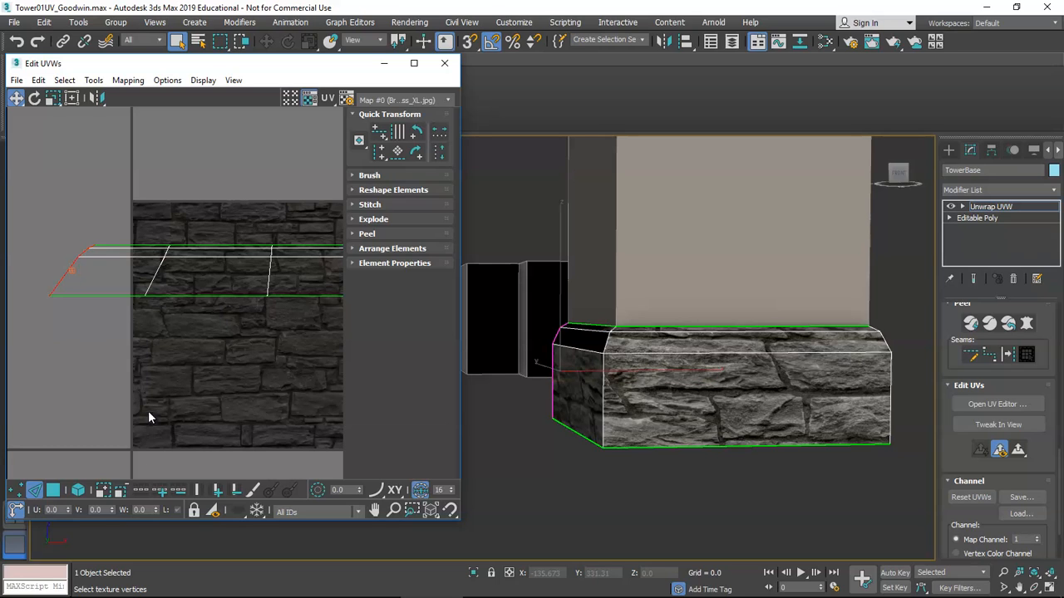
left_click(199, 492)
scroll(244, 403, "down", 3)
scroll(177, 368, "up", 2)
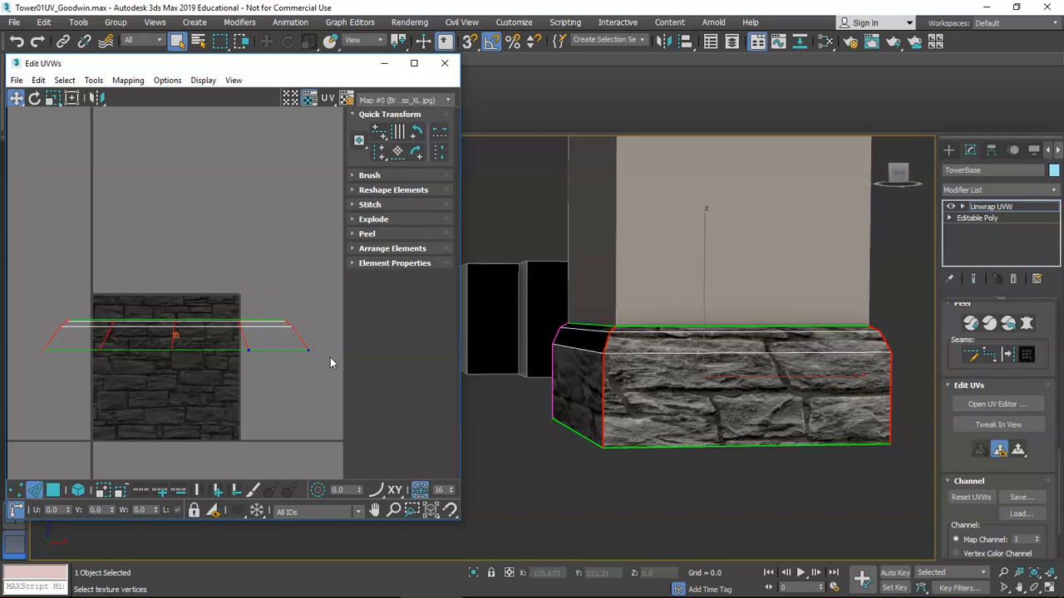
left_click(379, 155)
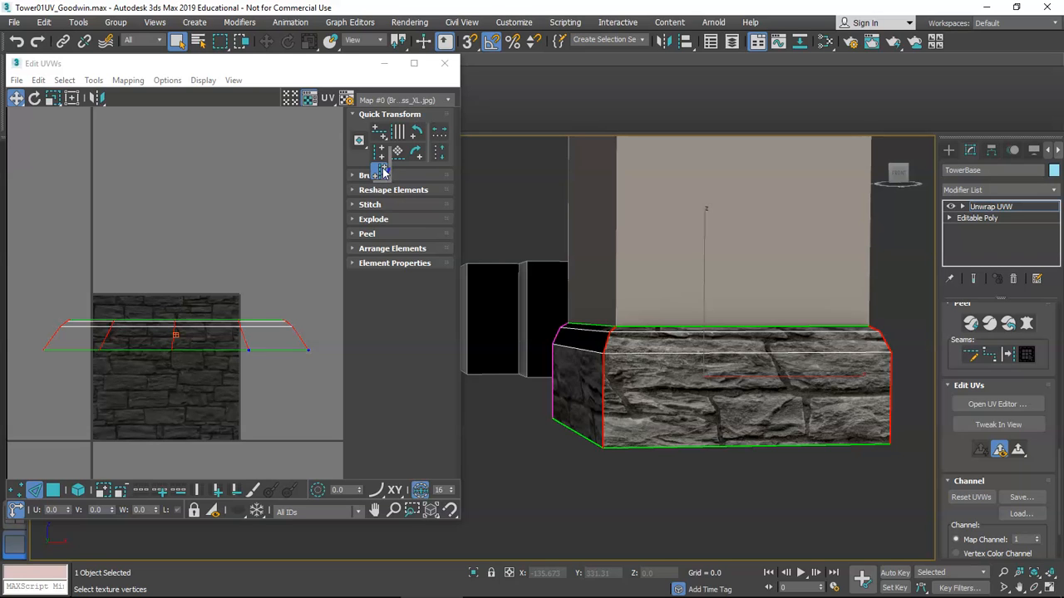
left_click(382, 172)
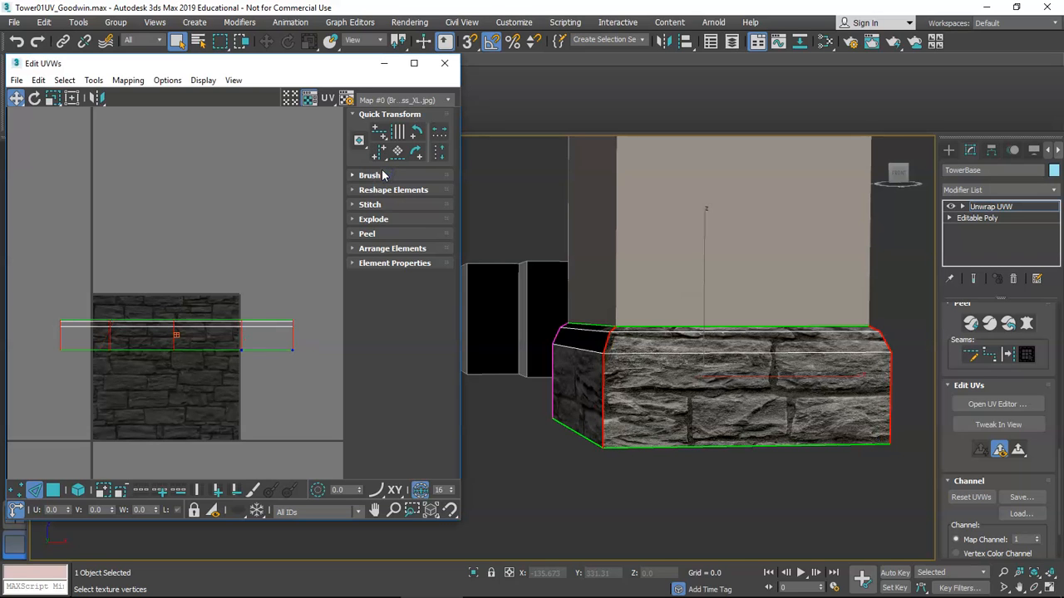
middle_click_drag(640, 365, 657, 384, "alt")
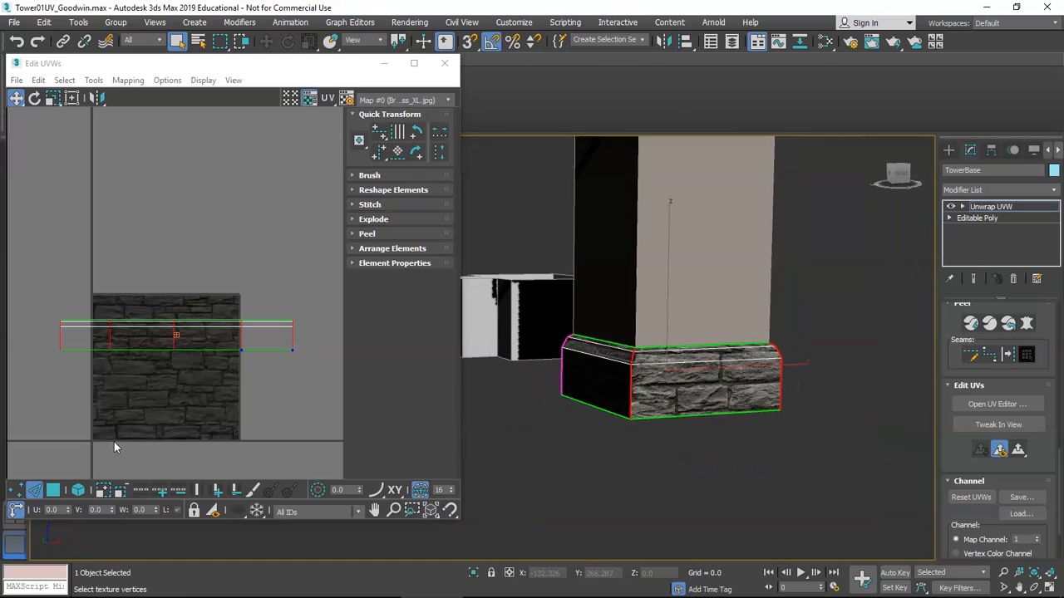
Select the straightened UV strip as a whole element and move it to the lower-left corner of the stone texture
middle_click_drag(114, 441, 85, 396)
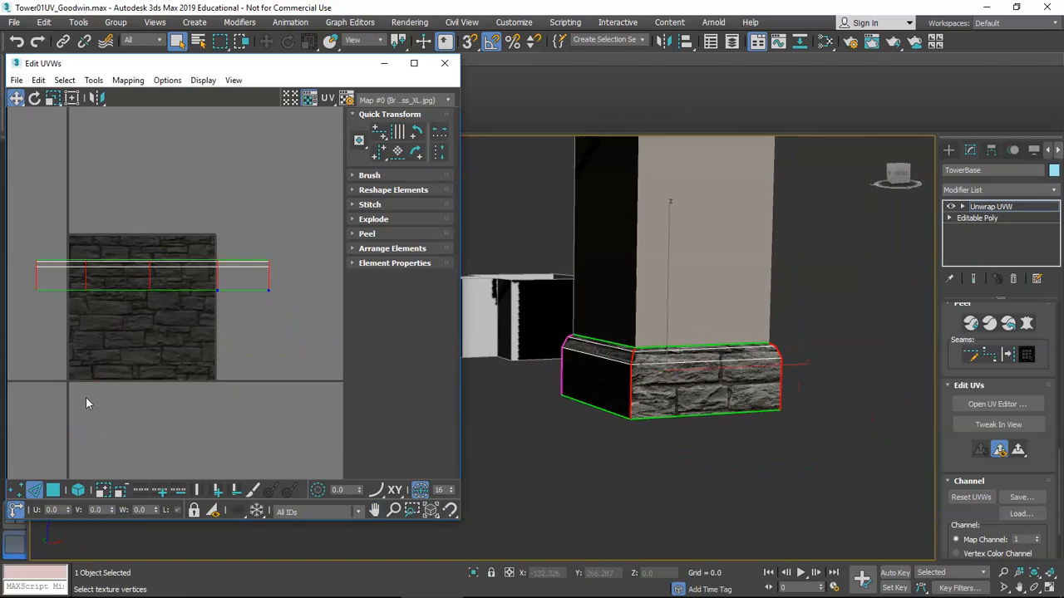
left_click(54, 490)
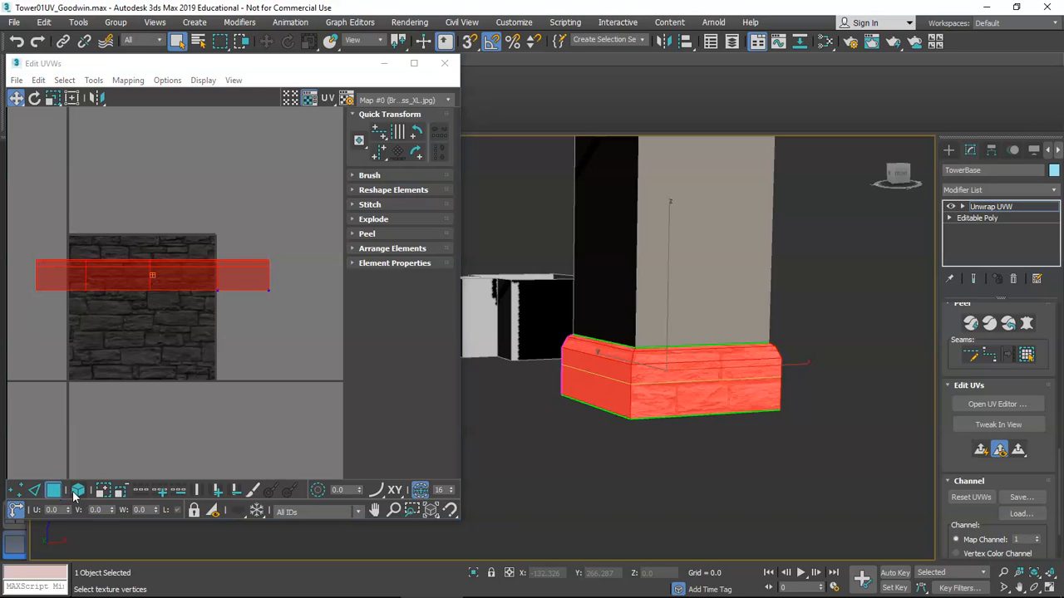
left_click(78, 490)
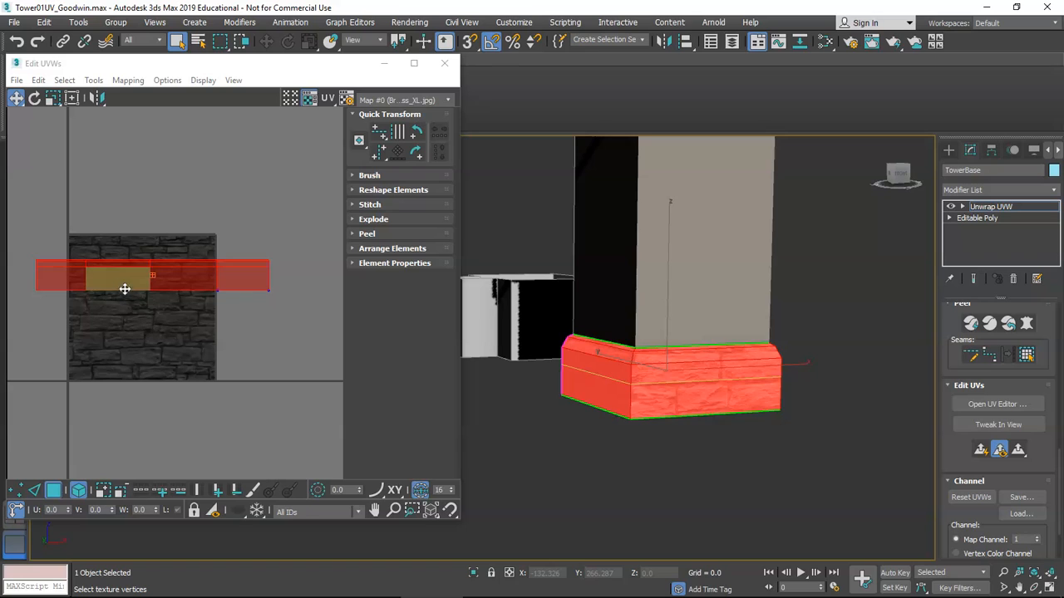
left_click_drag(123, 284, 150, 371)
Scale the base's UV strip slightly larger with the Freeform tool, keeping its lower-left corner at the texture's corner
left_click(73, 99)
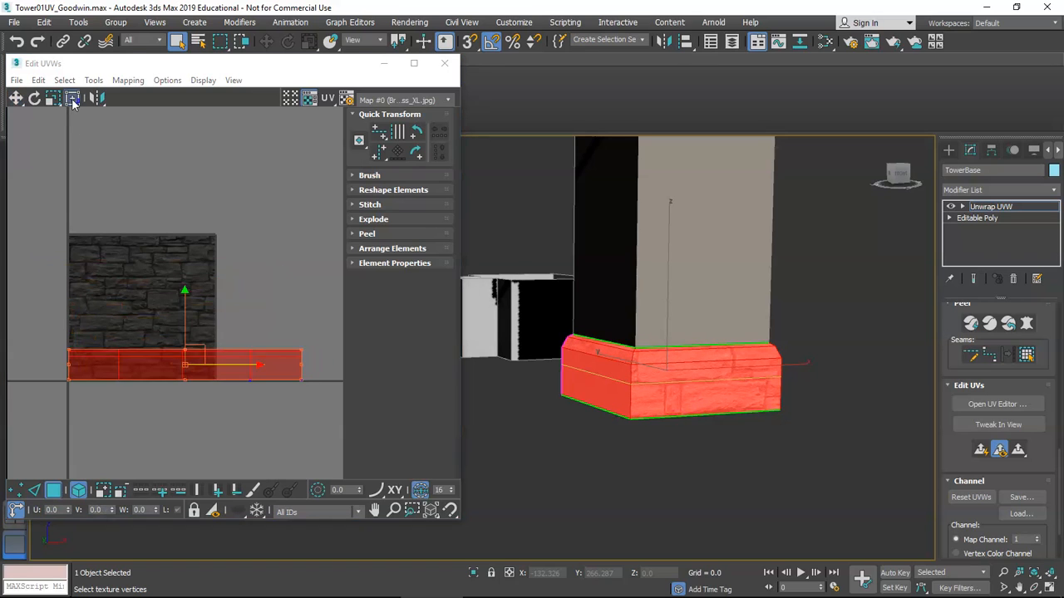
middle_click_drag(275, 353, 230, 337)
left_click_drag(256, 332, 83, 334, "ctrl")
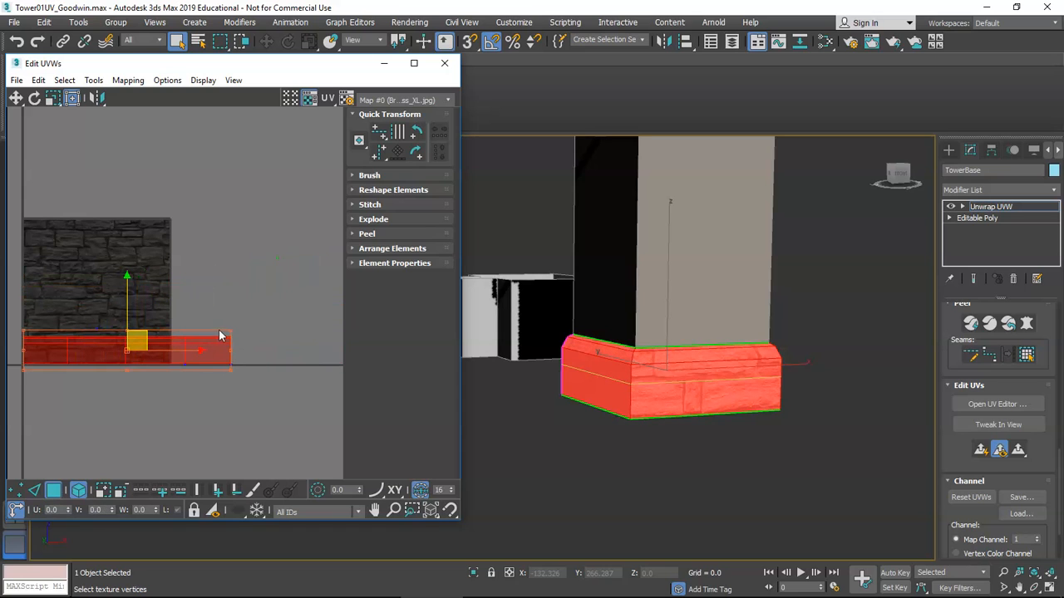
left_click_drag(232, 330, 49, 327, "ctrl")
middle_click_drag(145, 344, 170, 339)
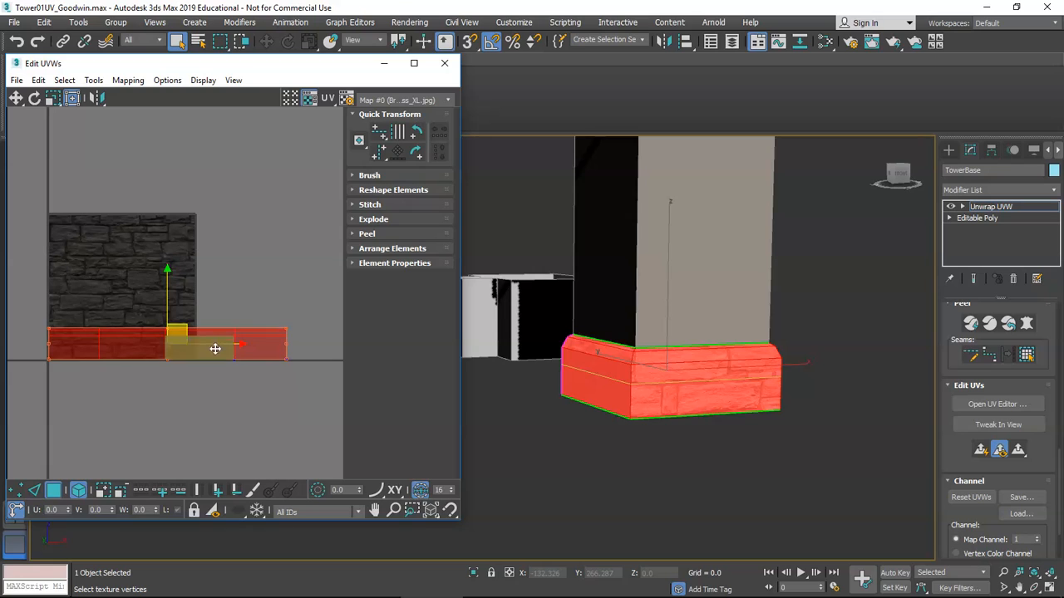
Turn off whole-element selection and pick individual side polygons of the UV strip to locate them on the tower base
left_click(97, 380)
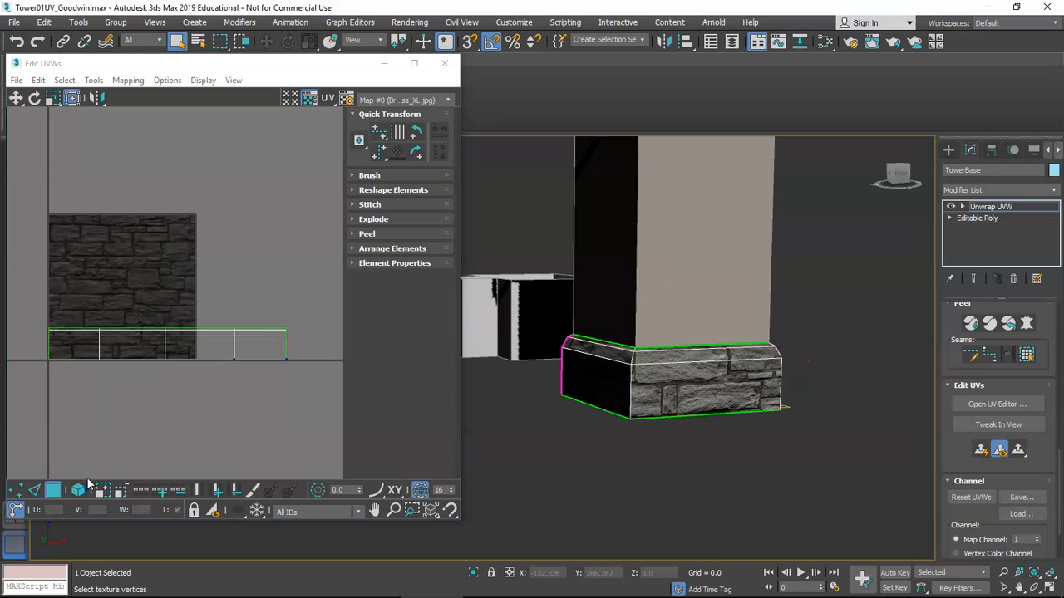
left_click(78, 337)
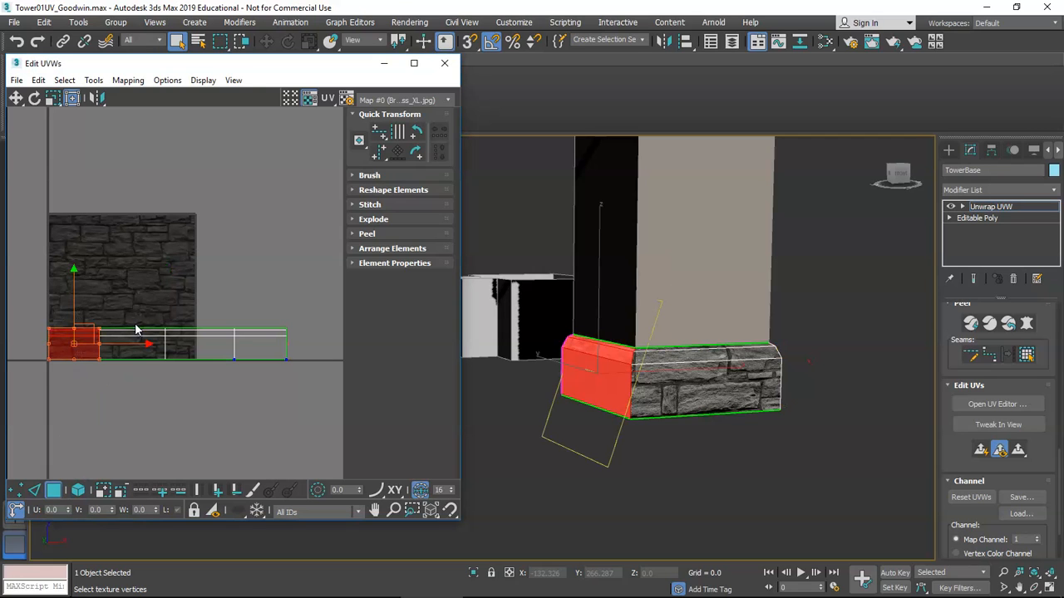
left_click(134, 353)
left_click(257, 329)
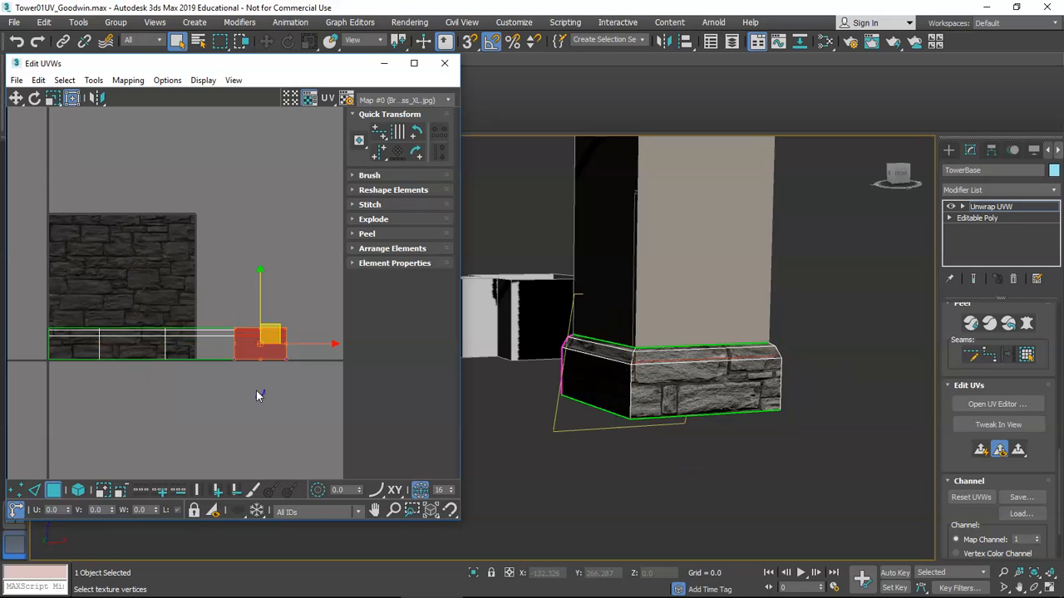
Display the CheckerPattern texture on the tower base and check its squares for stretching
left_click(397, 101)
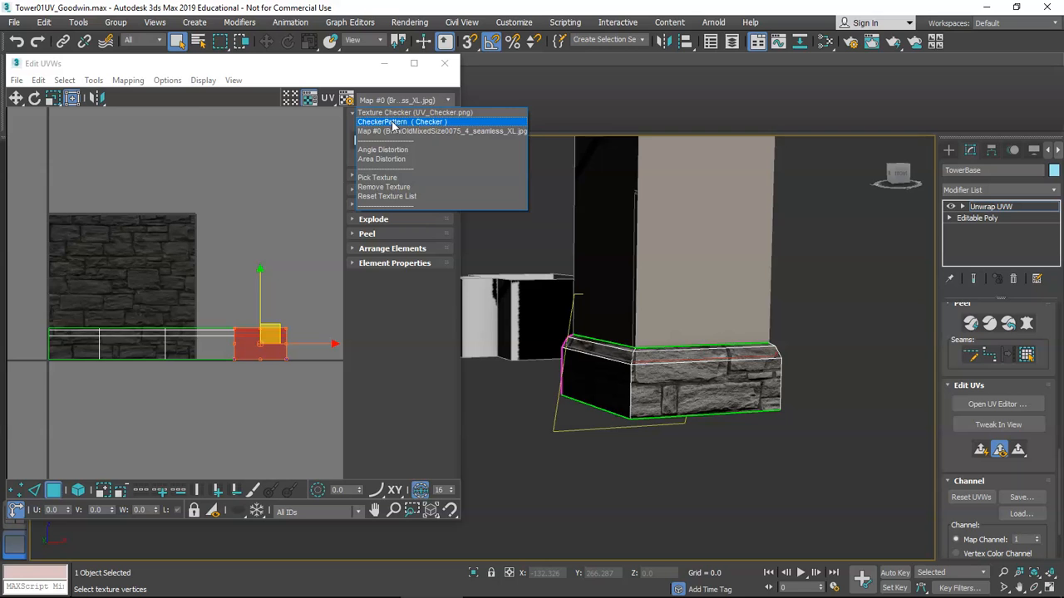
left_click(394, 124)
scroll(665, 374, "up", 8)
middle_click_drag(643, 376, 725, 369, "alt")
scroll(693, 371, "down", 5)
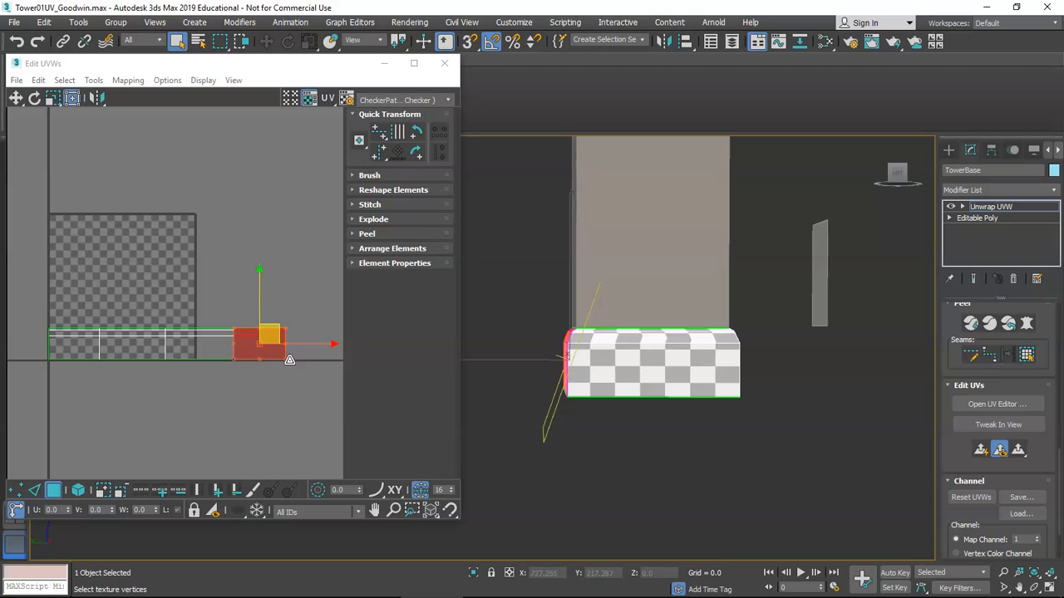
Select the vertices at the UV strip's right end and move them outward horizontally to even out the checker squares
key("1")
middle_click_drag(260, 392, 192, 372)
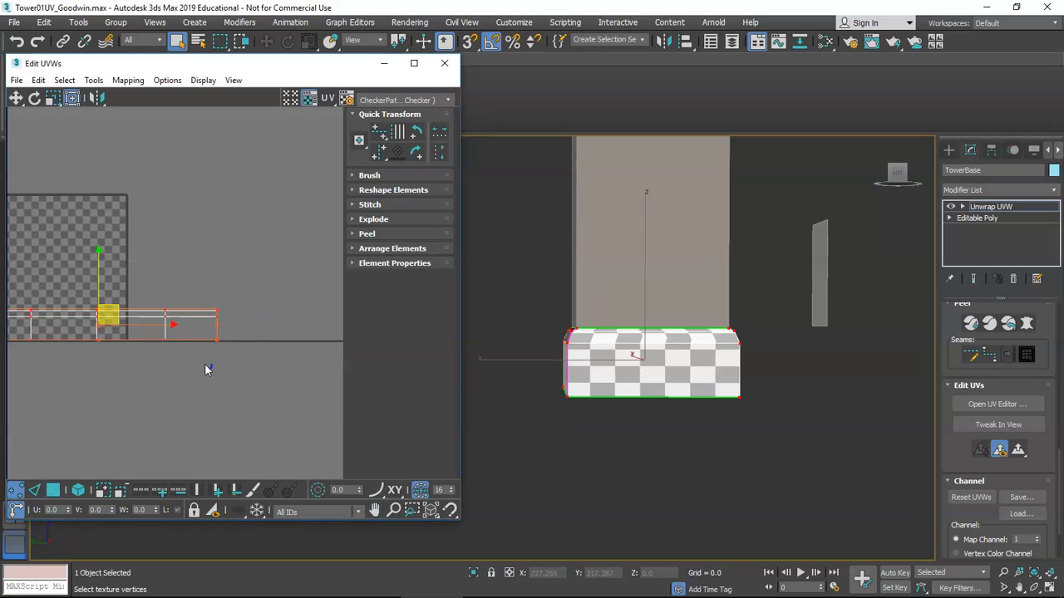
left_click_drag(206, 366, 238, 293)
scroll(226, 327, "up", 3)
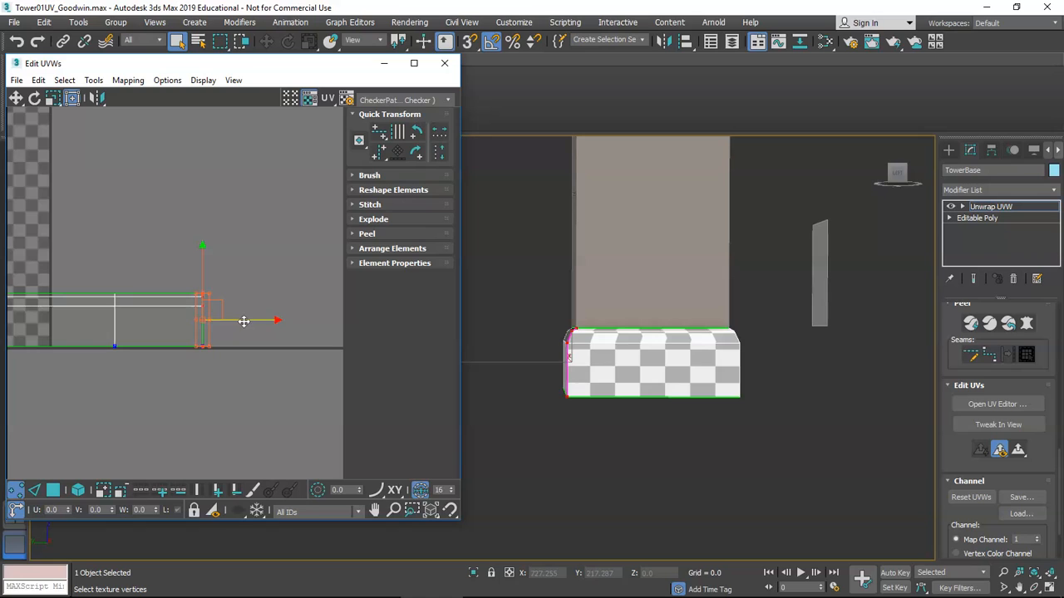
mouse_move(244, 321)
middle_mouse_down()
mouse_move(282, 334)
mouse_move(246, 324)
middle_mouse_up()
left_click_drag(255, 317, 279, 318)
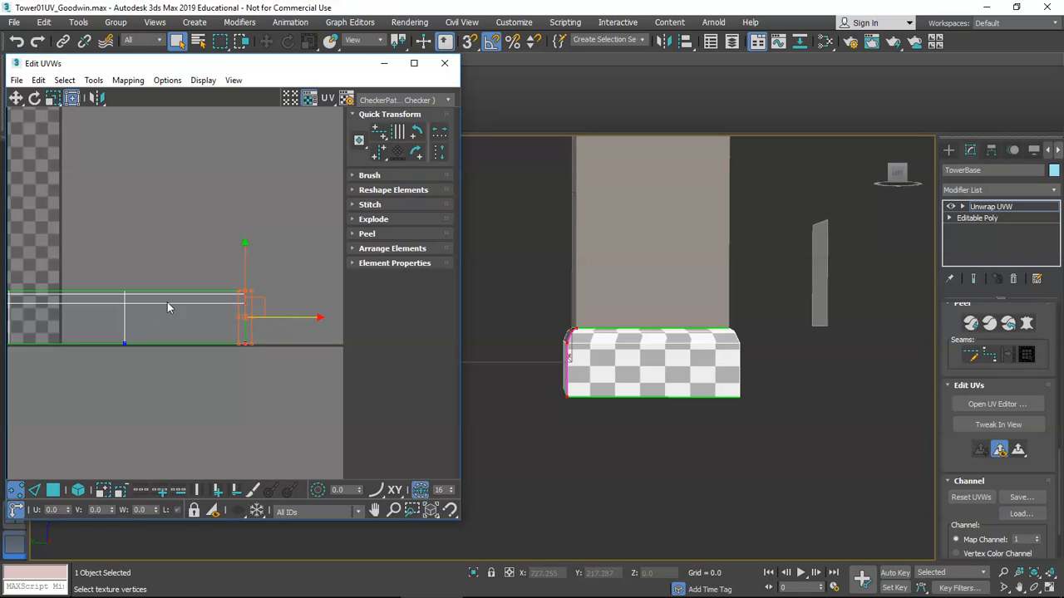
Move the vertices at the UV strip's left end outward horizontally until the checker squares on that side look even
middle_click_drag(598, 370, 617, 380)
scroll(220, 344, "down", 1)
middle_click_drag(45, 349, 296, 353)
scroll(184, 334, "up", 1)
middle_click_drag(554, 374, 652, 372, "alt")
left_click_drag(128, 289, 176, 364)
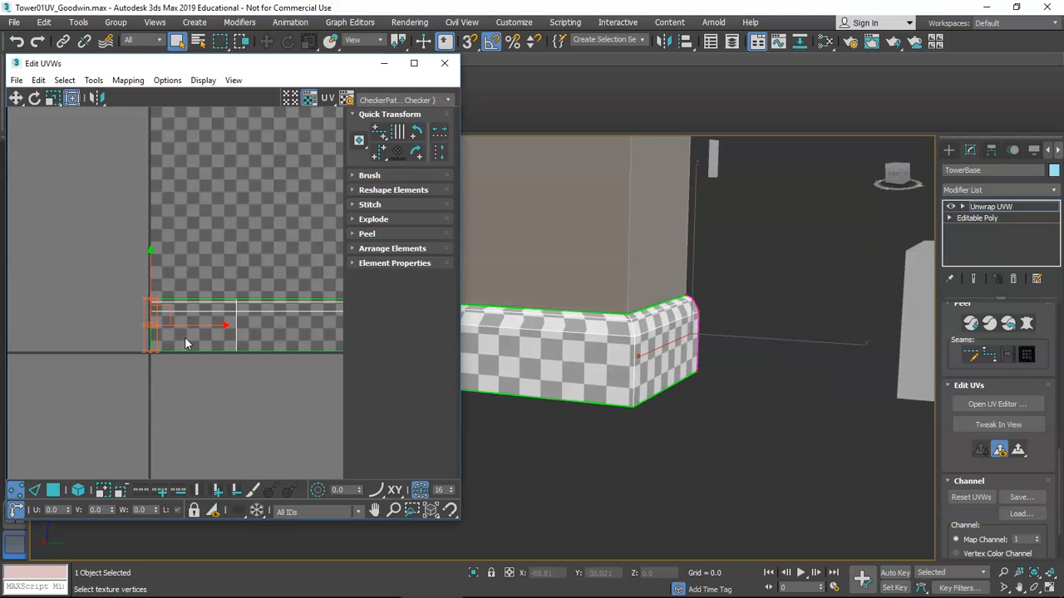
left_click_drag(200, 326, 167, 326)
mouse_move(244, 342)
middle_mouse_down()
mouse_move(180, 350)
mouse_move(237, 355)
middle_mouse_up()
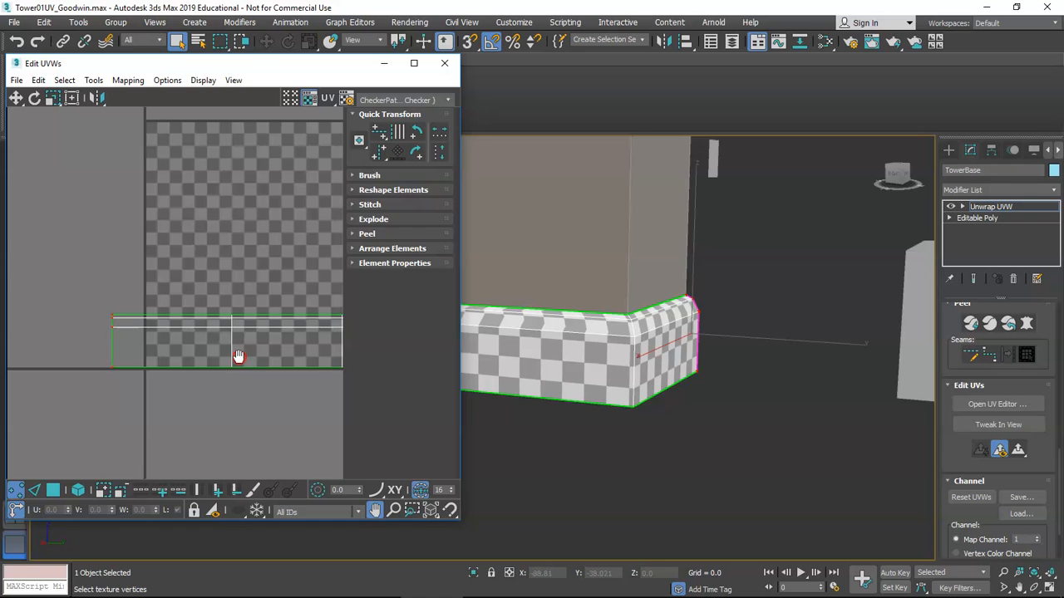
left_click_drag(153, 342, 157, 342)
middle_click_drag(558, 371, 629, 387)
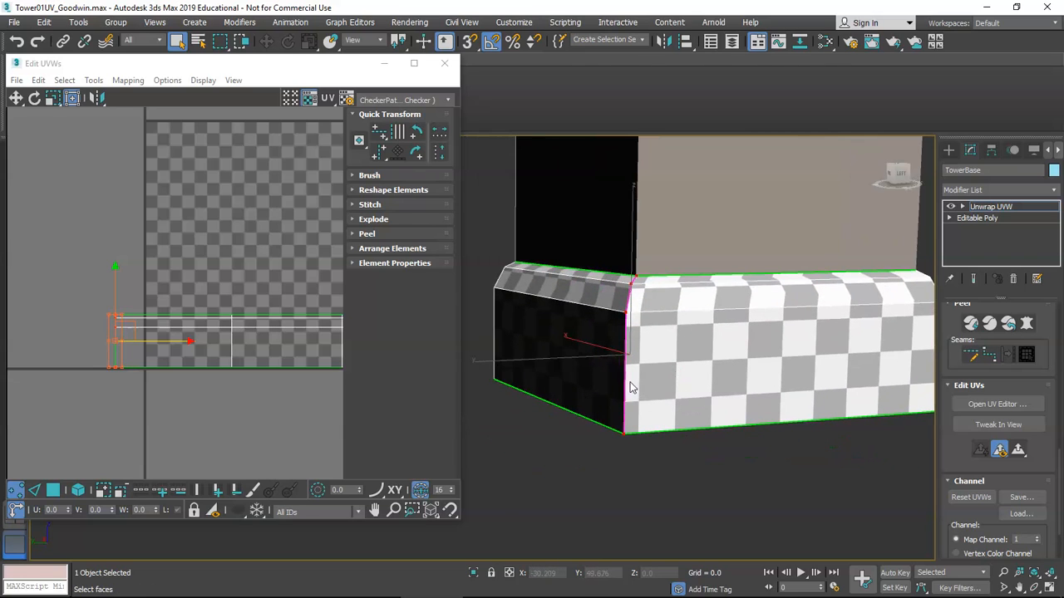
Try the selected-faces filter with all polygons of the base's UV strip selected
left_click(213, 512)
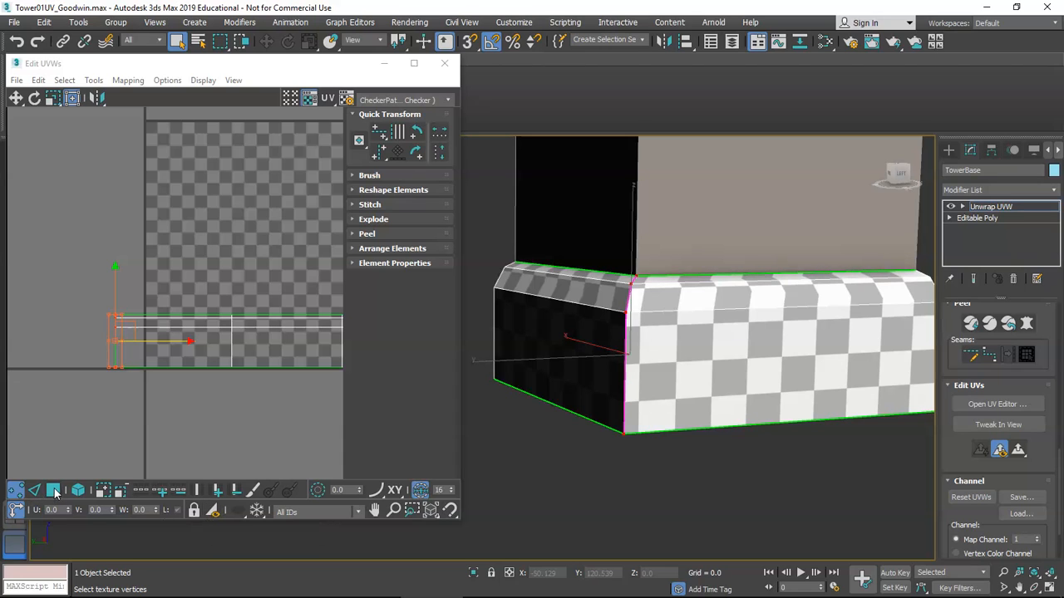
middle_click_drag(207, 399, 174, 382)
scroll(178, 382, "down", 3)
scroll(308, 414, "down", 3)
middle_click_drag(309, 416, 166, 411)
scroll(84, 432, "up", 2)
left_click(53, 490)
left_click_drag(60, 308, 358, 427)
left_click(212, 509)
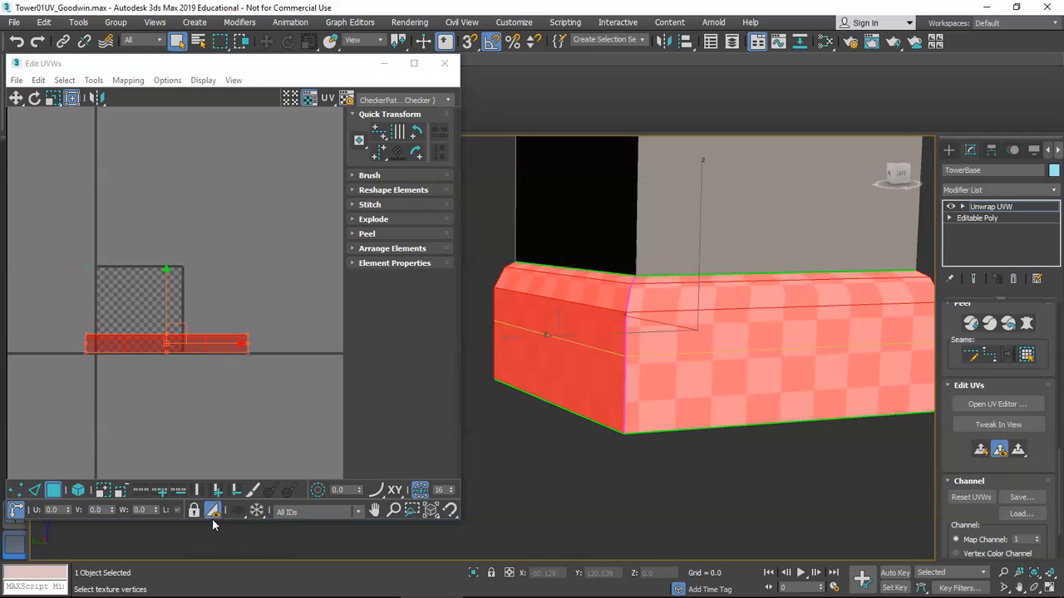
left_click(227, 397)
mouse_move(632, 388)
middle_mouse_down("alt")
mouse_move(702, 381)
mouse_move(618, 386)
middle_mouse_up("alt")
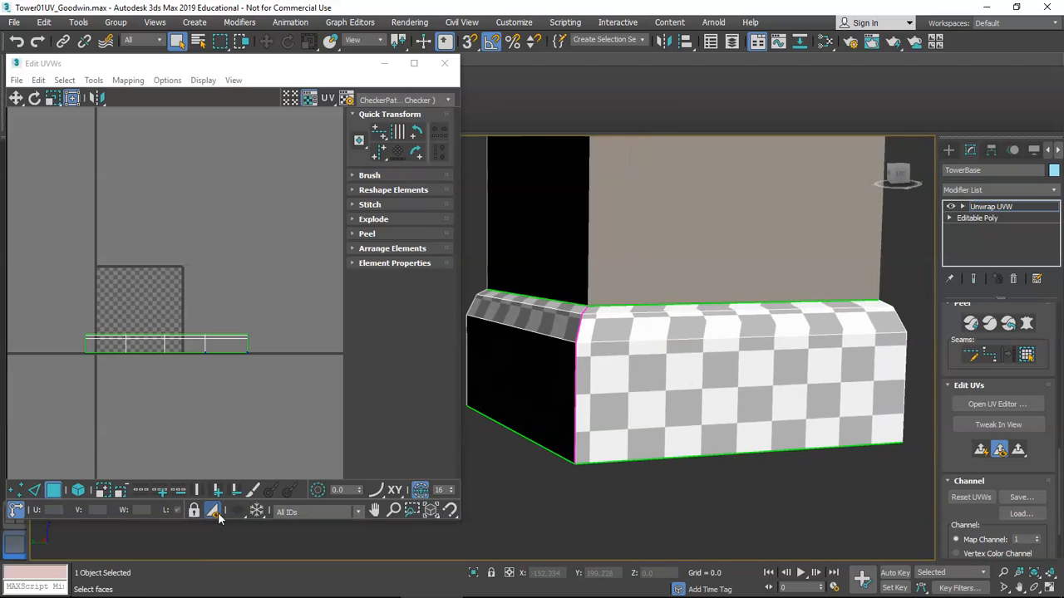
Examine the checker squares on the base's sides and compare them with the proportions of the UV strip
scroll(190, 364, "up", 2)
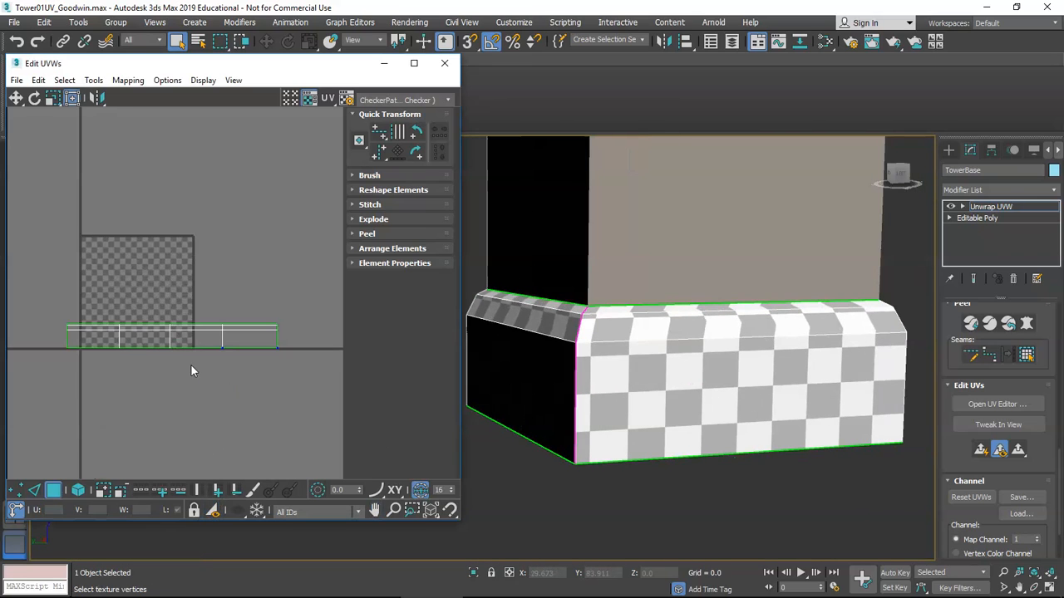
middle_click_drag(221, 359, 226, 364)
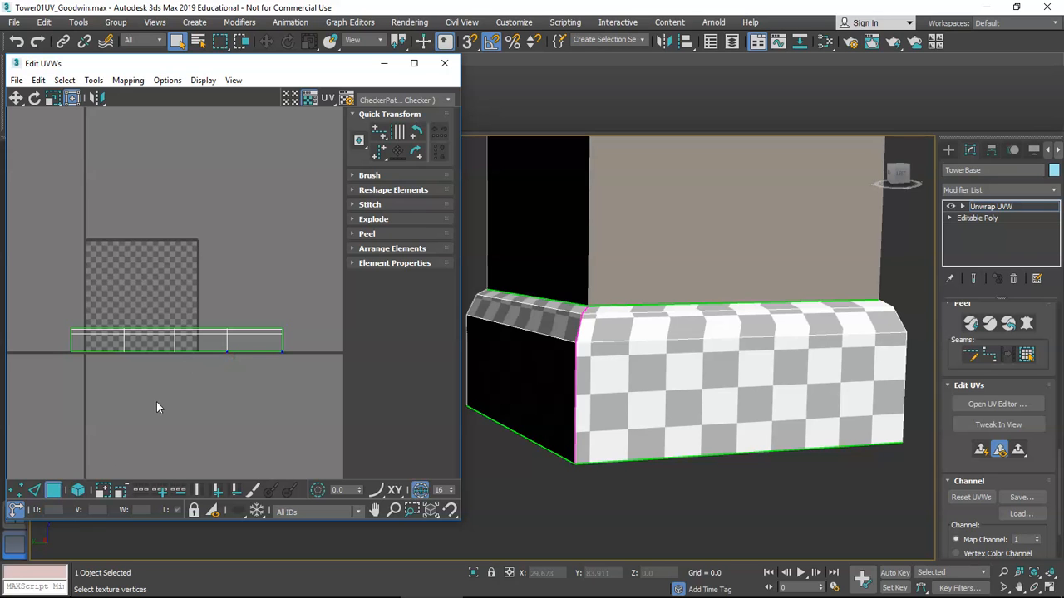
scroll(221, 353, "up", 3)
middle_click_drag(261, 329, 231, 349)
middle_click_drag(722, 304, 616, 333, "alt")
scroll(610, 335, "down", 10)
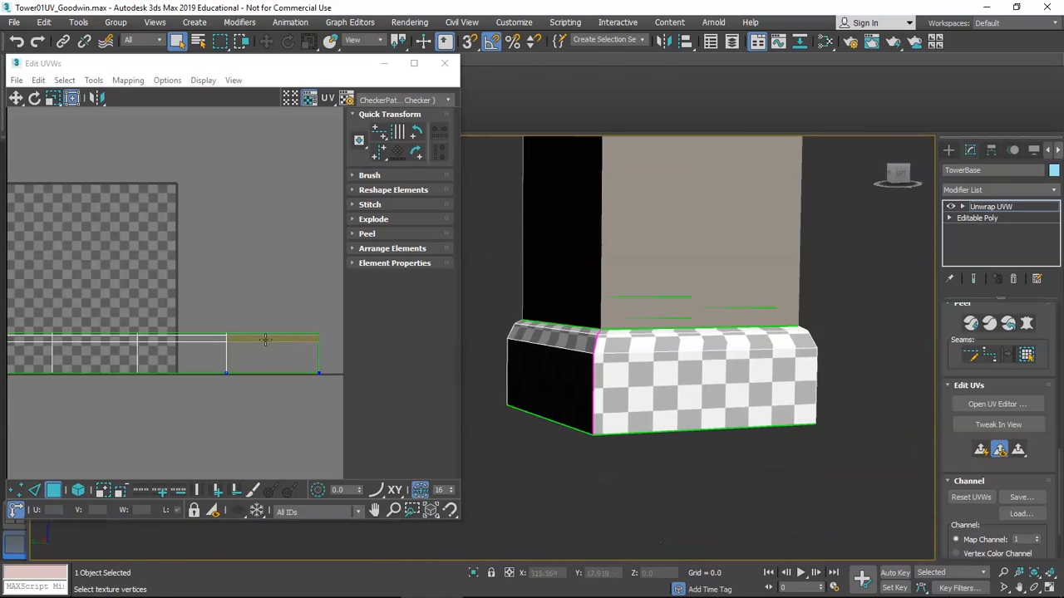
middle_click_drag(317, 344, 277, 339)
scroll(278, 337, "up", 2)
middle_click_drag(741, 339, 685, 329)
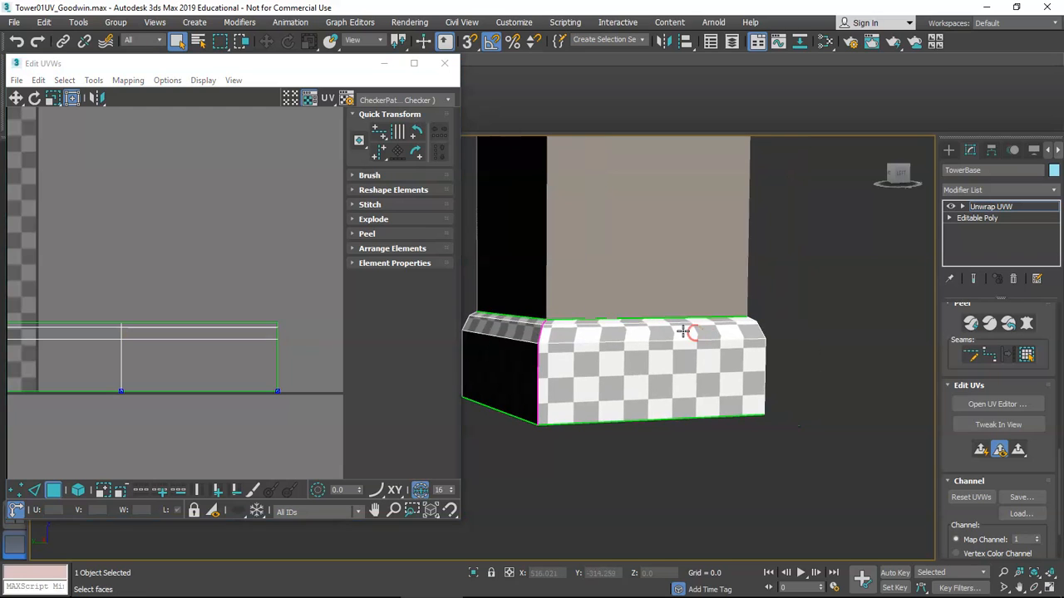
scroll(266, 383, "down", 1)
middle_click_drag(266, 384, 275, 366)
scroll(275, 365, "down", 2)
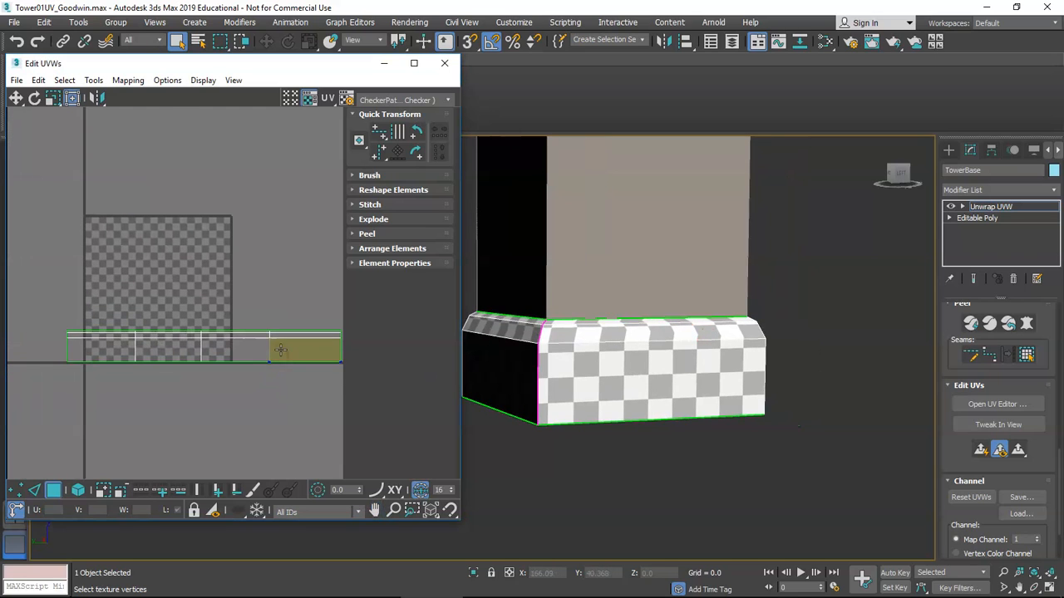
scroll(281, 350, "up", 1)
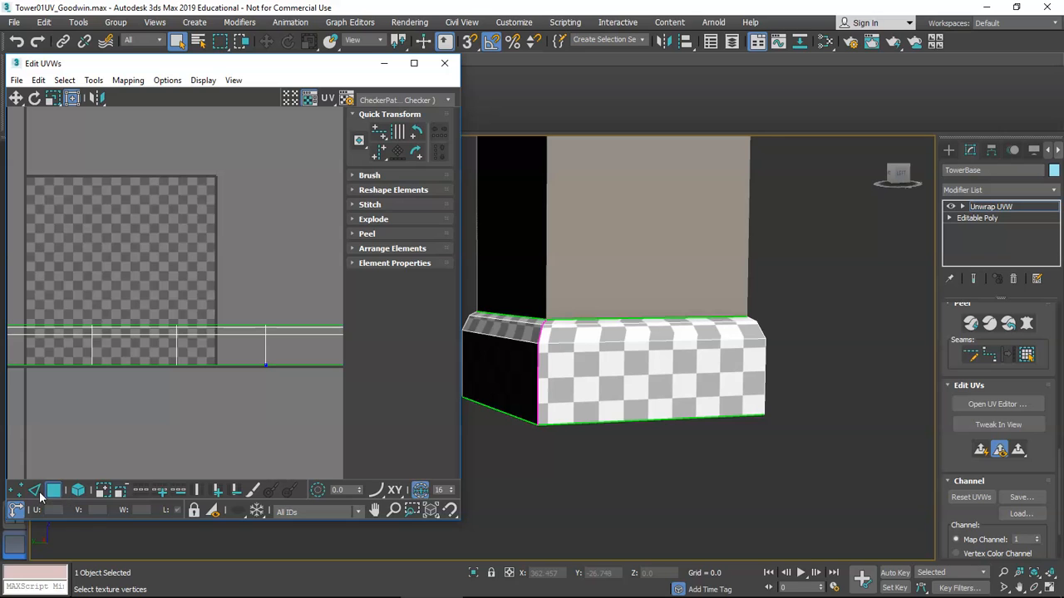
Select the whole UV strip as an element and move it horizontally so its left end meets the texture's left edge
left_click(57, 492)
scroll(250, 381, "down", 2)
middle_click_drag(254, 377, 239, 373)
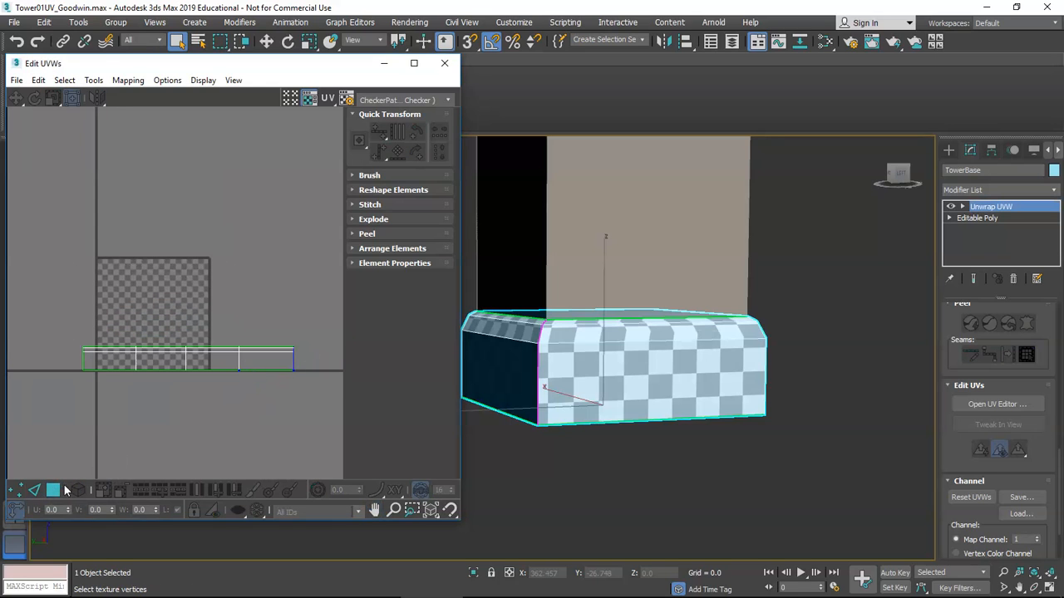
left_click(59, 491)
left_click_drag(74, 324, 233, 393)
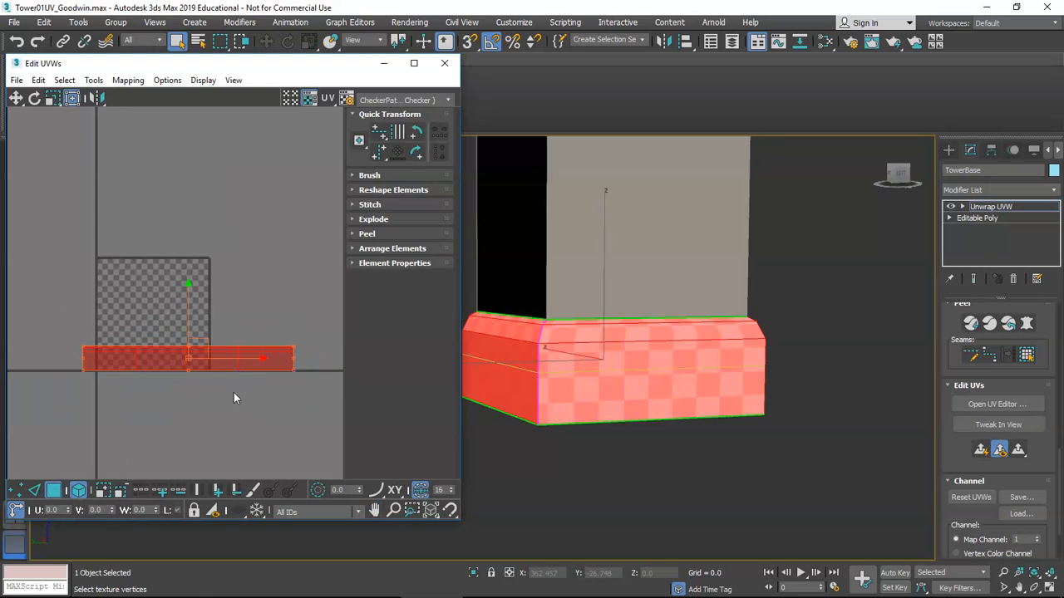
left_click_drag(109, 362, 124, 361)
Scale the UV strip to nearly three times its size from its lower-left corner and display the stone brick map
middle_click_drag(244, 376, 175, 389)
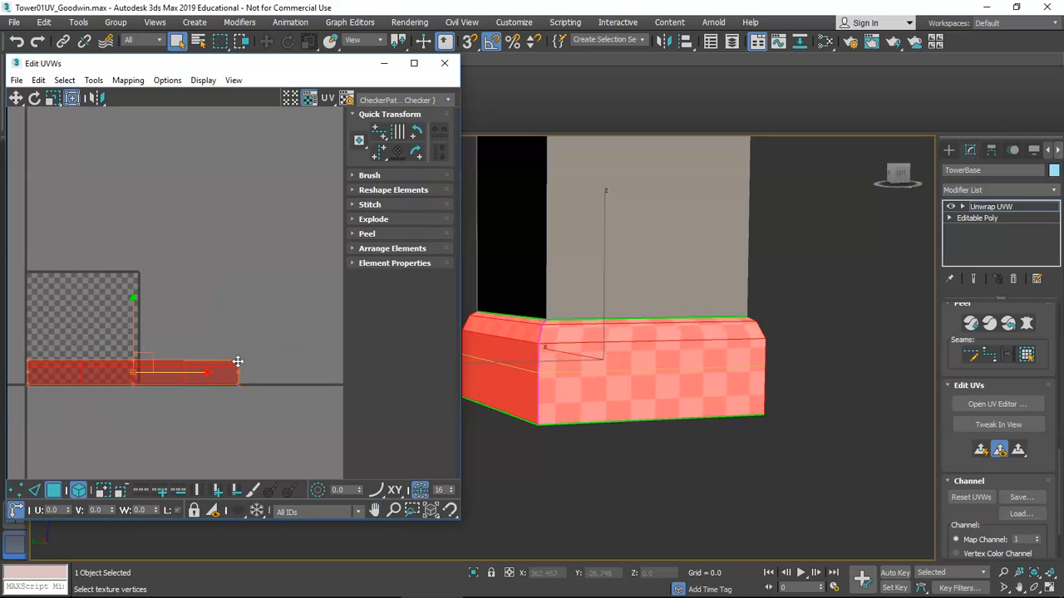
left_click_drag(239, 360, 384, 321)
left_click(402, 100)
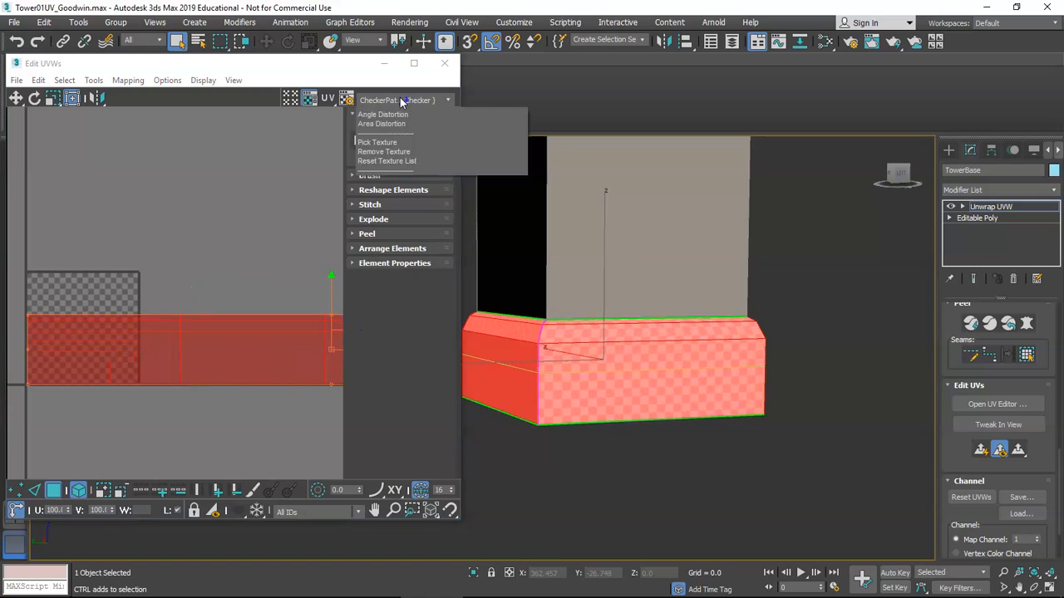
left_click(417, 131)
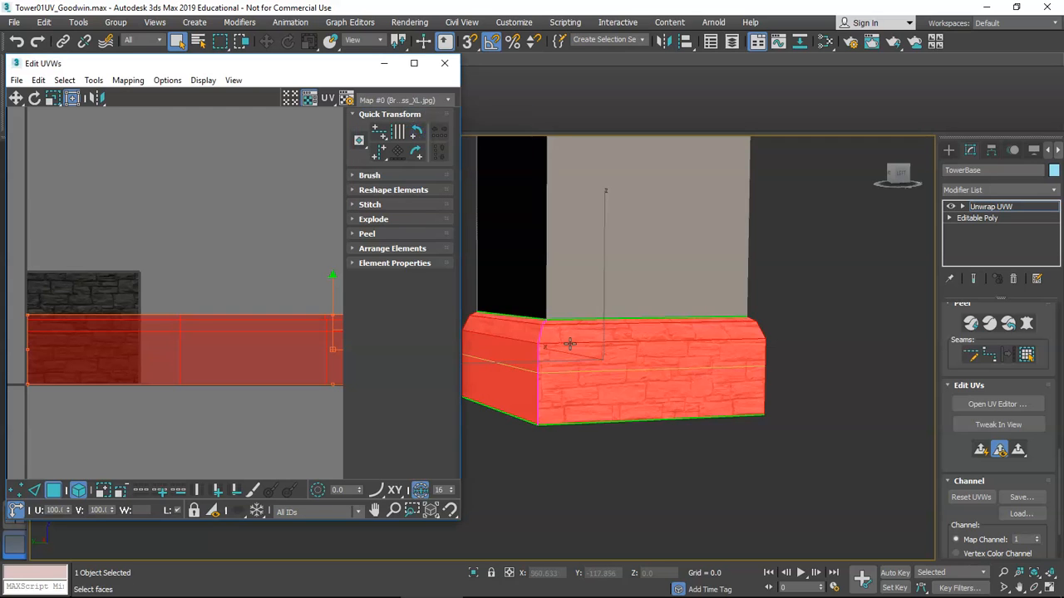
Scale the UV strip down slightly from its lower-left corner so the stones on the base appear larger
mouse_move(643, 399)
middle_mouse_down("alt")
mouse_move(606, 399)
mouse_move(649, 399)
middle_mouse_up("alt")
middle_click_drag(317, 326, 250, 335)
scroll(300, 346, "down", 3)
scroll(283, 347, "down", 2)
scroll(307, 340, "up", 2)
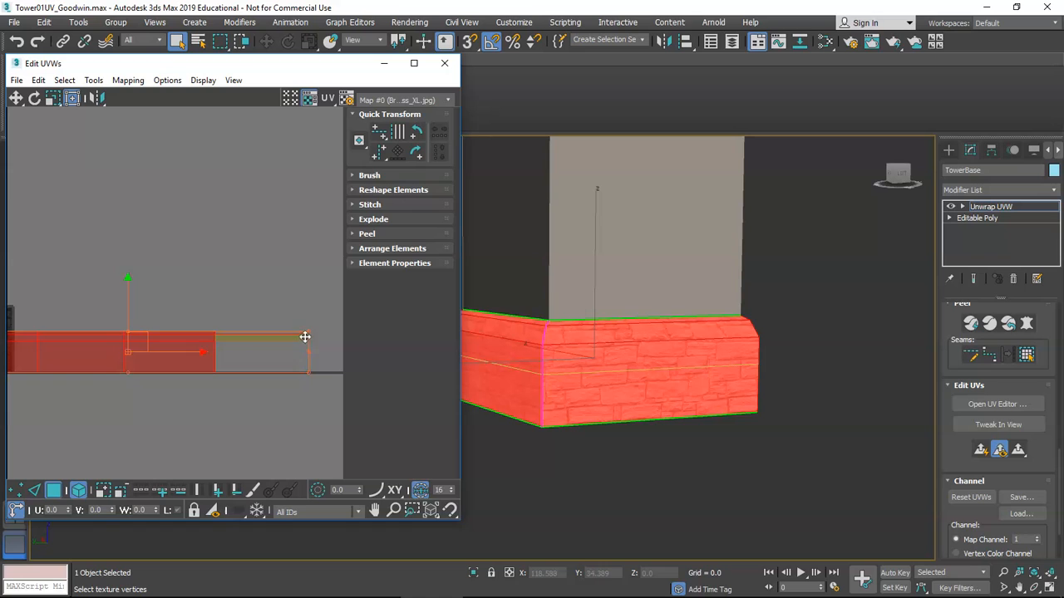
left_click_drag(309, 333, 203, 352)
middle_click_drag(130, 363, 199, 367)
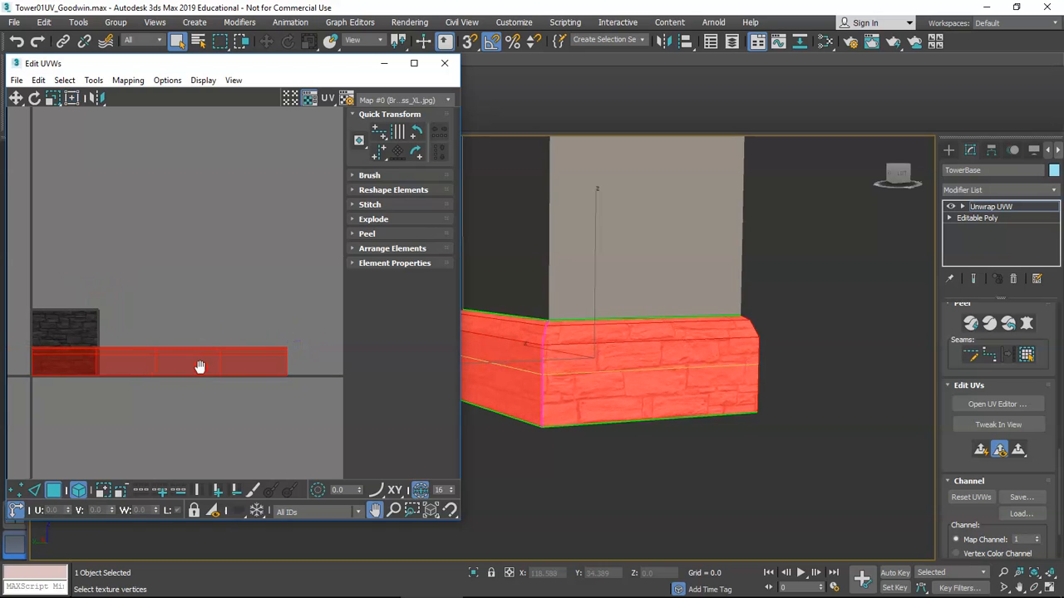
Inspect the stone size and the seam corner on the tower base with the faces deselected
scroll(604, 390, "up", 6)
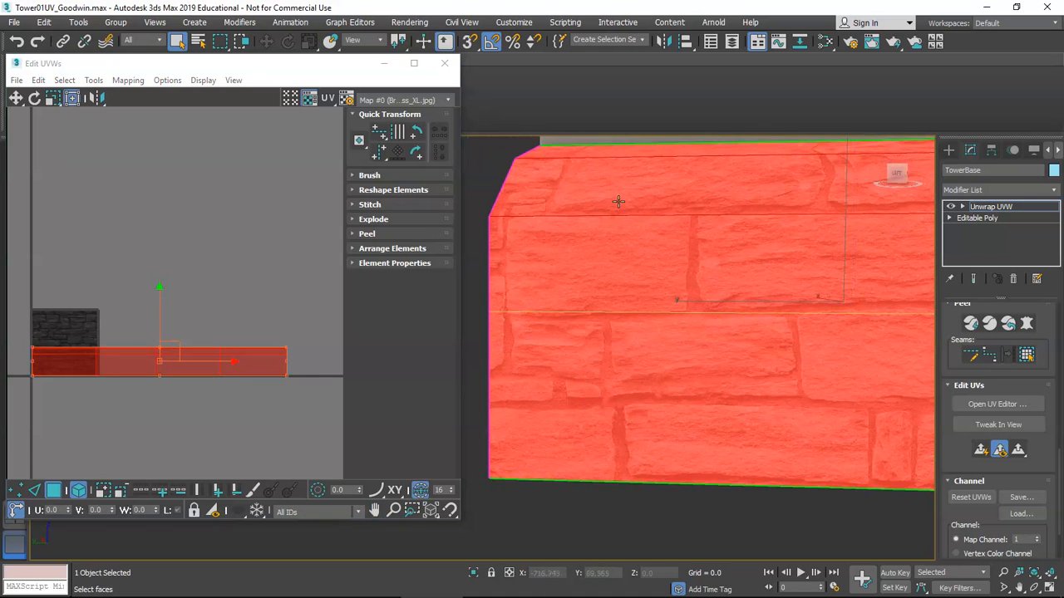
scroll(632, 258, "down", 2)
scroll(681, 313, "down", 2)
middle_click_drag(665, 316, 714, 343, "alt")
left_click(786, 400)
middle_click_drag(786, 400, 688, 482, "alt")
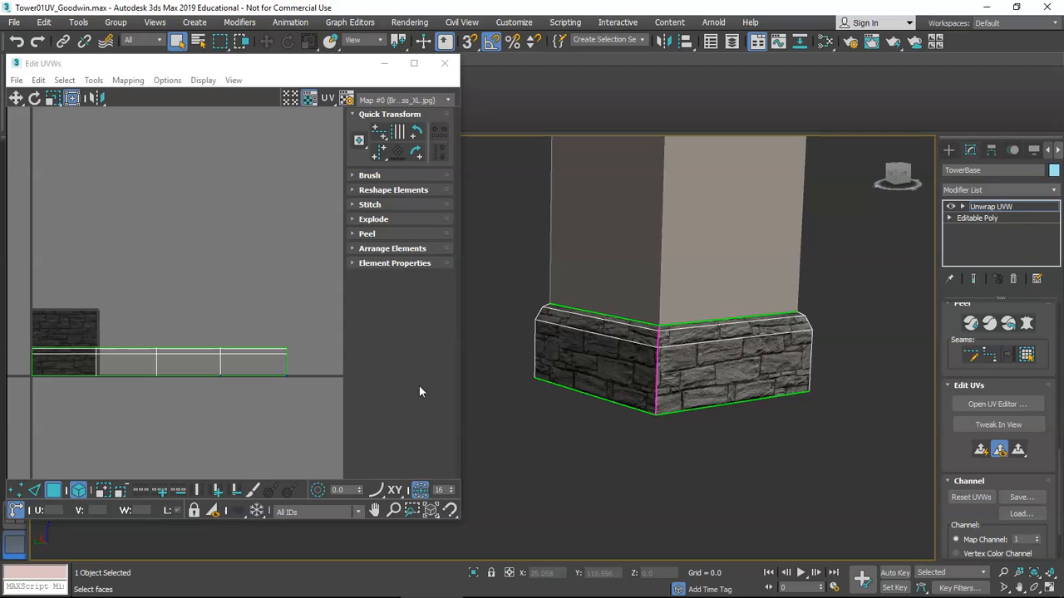
Collapse the Unwrap UVW modifier into the Editable Poly, clear the selection, and inspect the stonework at the base's corners
right_click(993, 206)
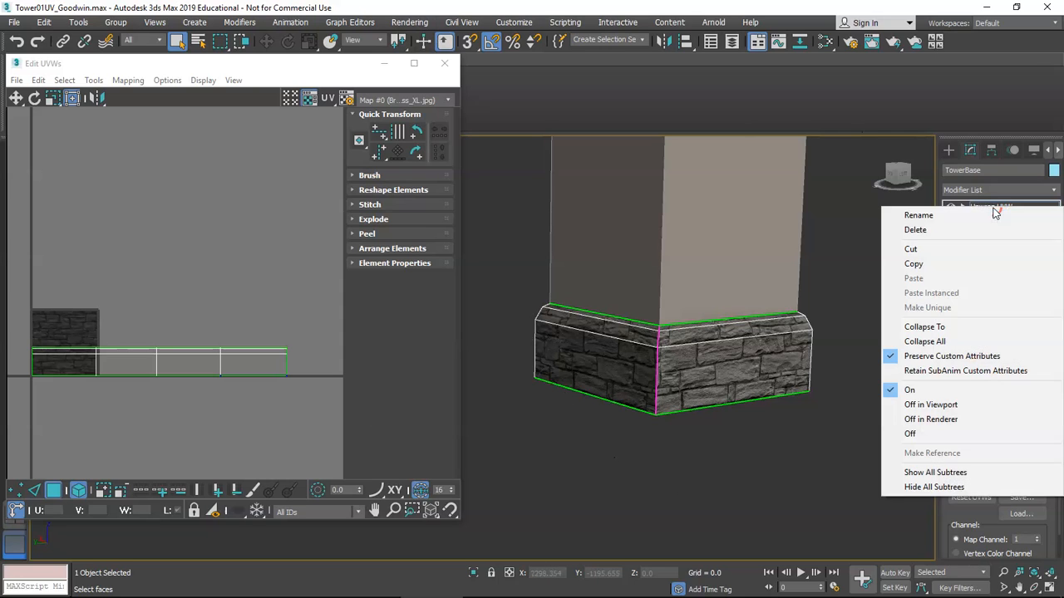
left_click(941, 330)
left_click(582, 358)
middle_click_drag(745, 375, 432, 389)
left_click(625, 404)
scroll(540, 388, "up", 4)
scroll(565, 384, "down", 4)
middle_click_drag(571, 382, 733, 389, "alt")
scroll(567, 388, "up", 4)
middle_click_drag(500, 409, 560, 388)
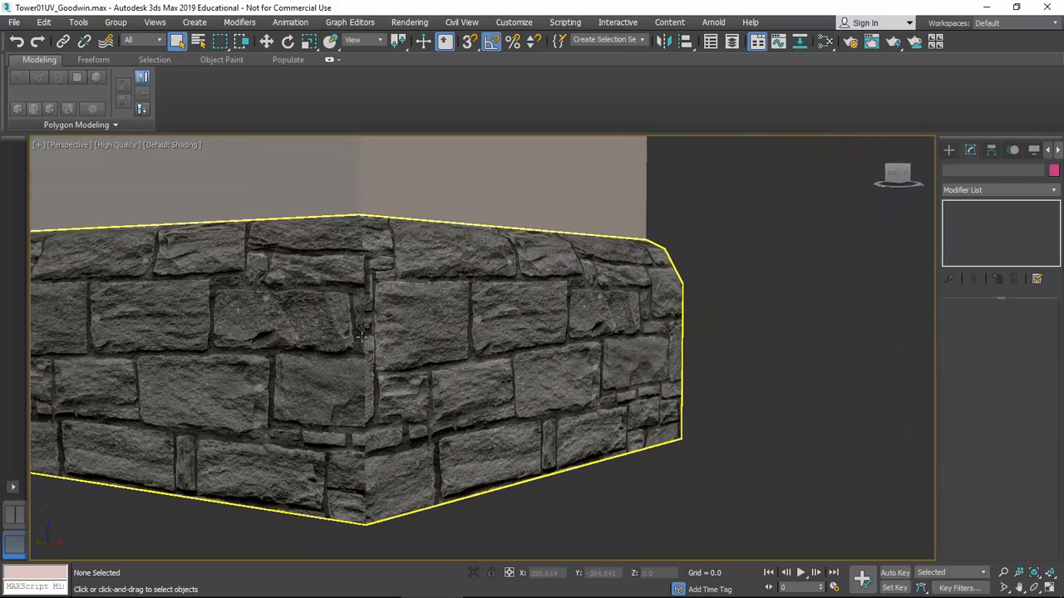
Select the tower base, add a new Unwrap UVW modifier, and open its UV editor
left_click(385, 264)
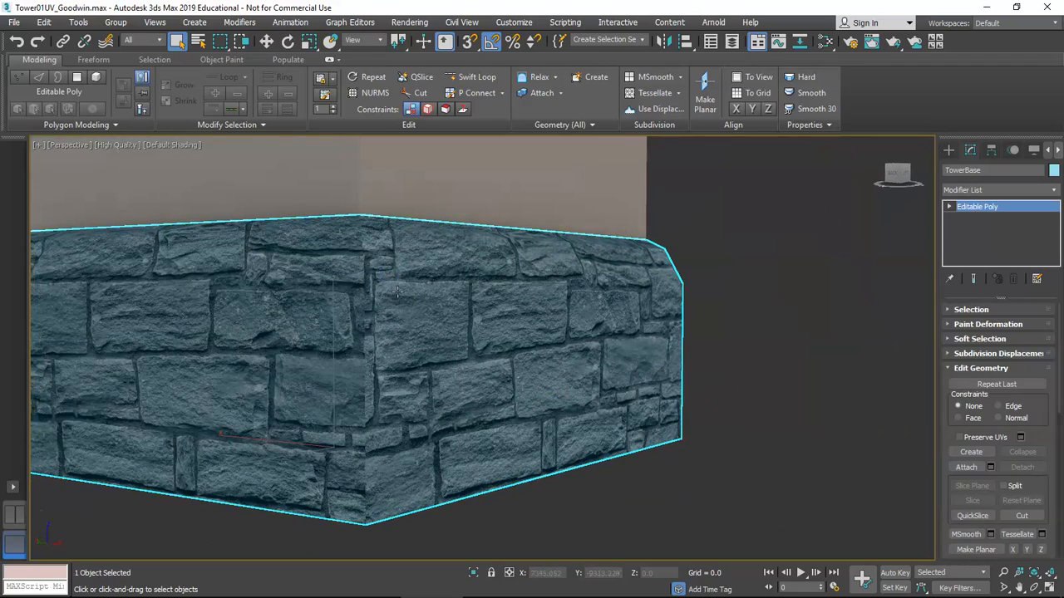
middle_click_drag(388, 315, 391, 324, "alt")
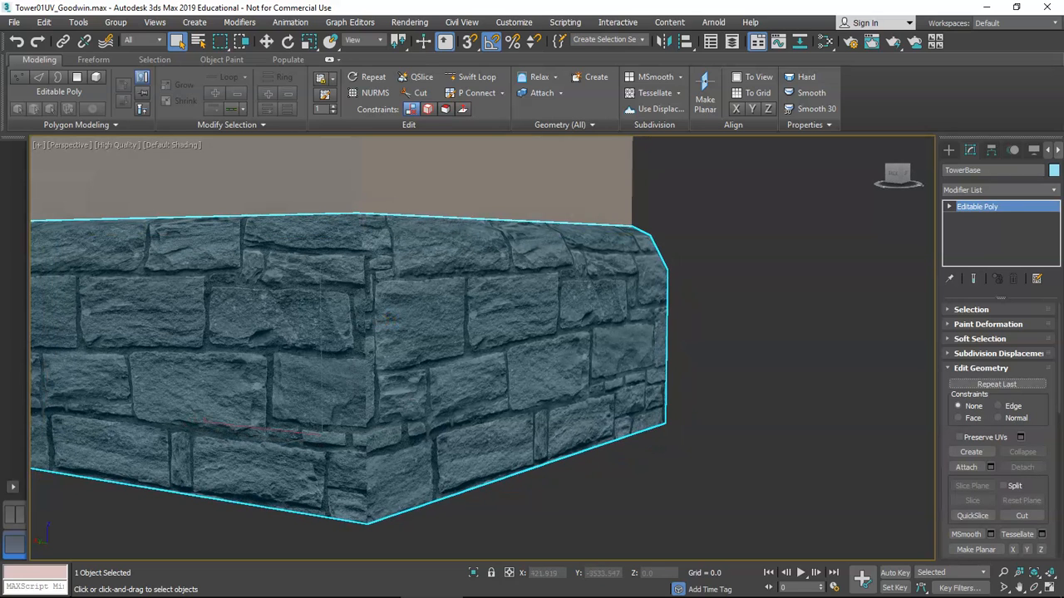
left_click(977, 191)
key("u")
key("Return")
left_click(999, 524)
scroll(286, 376, "down", 3)
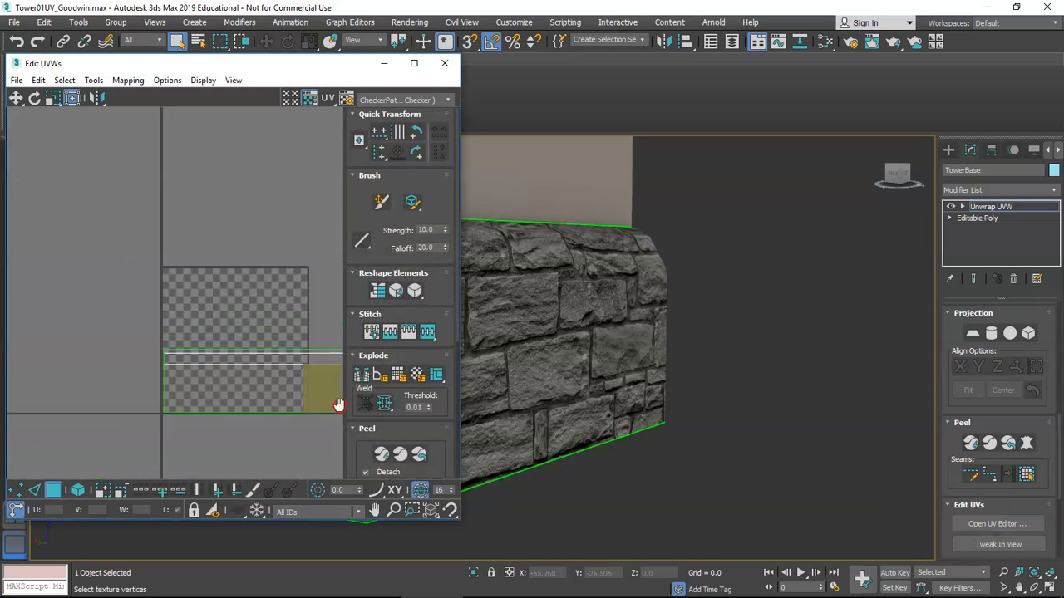
Turn on the tiled texture display in the UV editor and examine where the strip's right end falls within its tile
middle_click_drag(339, 405, 219, 363)
scroll(219, 363, "down", 1)
left_click(291, 99)
middle_click_drag(275, 333, 250, 328)
scroll(248, 329, "down", 1)
middle_click_drag(329, 358, 169, 344)
scroll(203, 315, "up", 3)
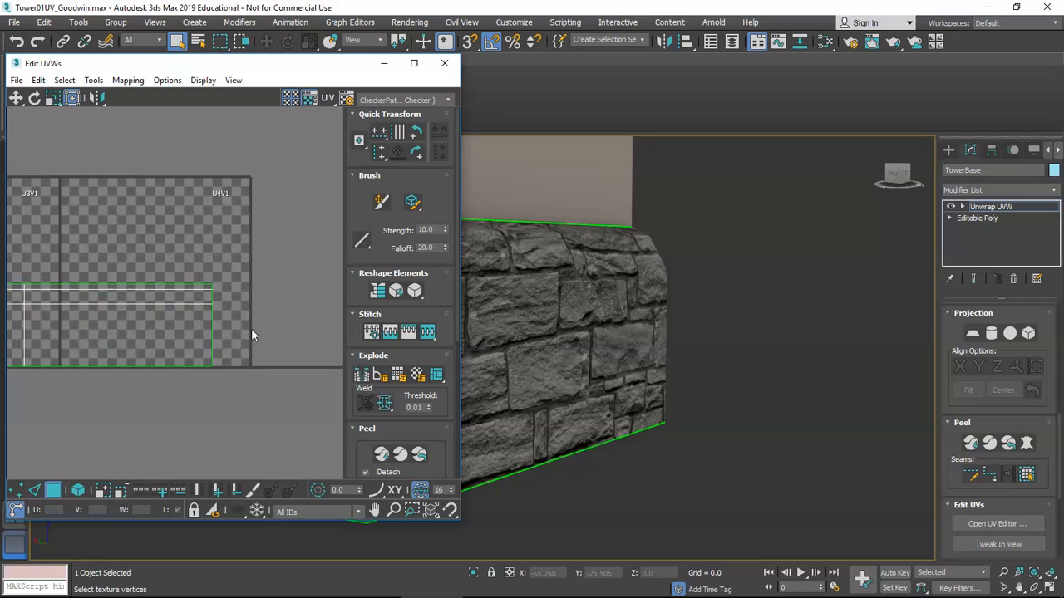
Select the tower base's whole UV strip and enlarge it so its far end meets the edge of the fourth tile
left_click(78, 491)
left_click(176, 329)
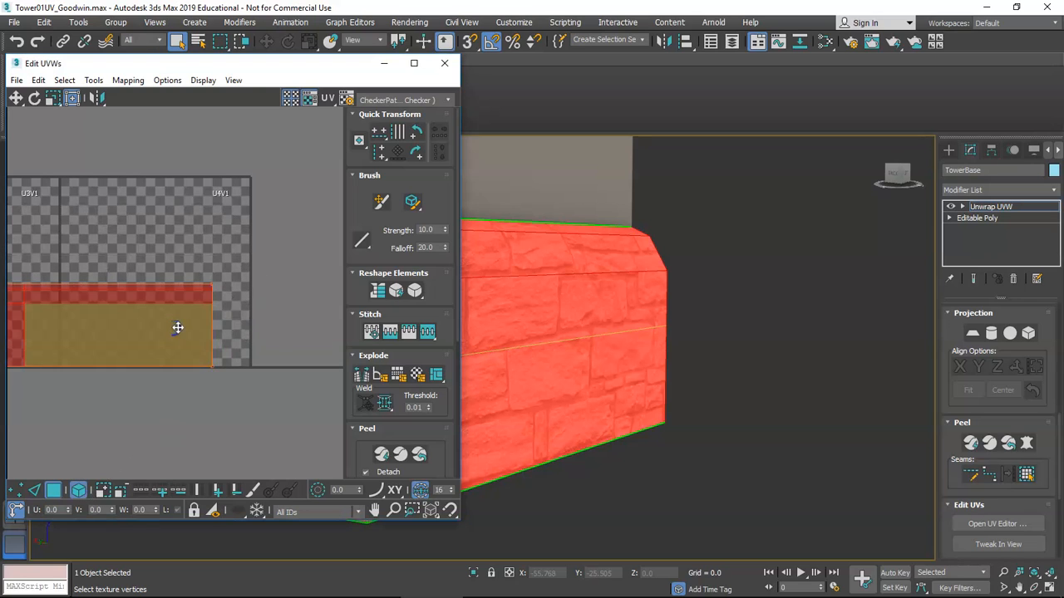
scroll(213, 285, "up", 3)
mouse_move(213, 284)
left_mouse_down("ctrl")
mouse_move(250, 268)
mouse_move(227, 276)
left_mouse_up("ctrl")
middle_click_drag(701, 304, 689, 336)
scroll(690, 344, "up", 5)
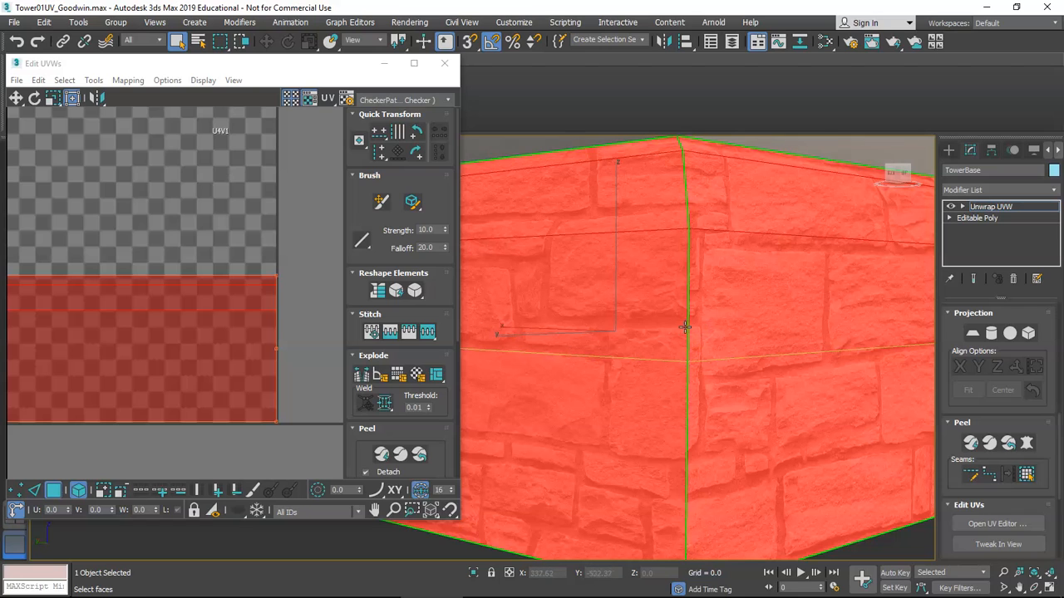
Display the stone texture Map #0 behind the UV strip, check its fit across the four tiles, and clear the face selection
left_click(369, 104)
left_click(399, 126)
scroll(282, 328, "down", 5)
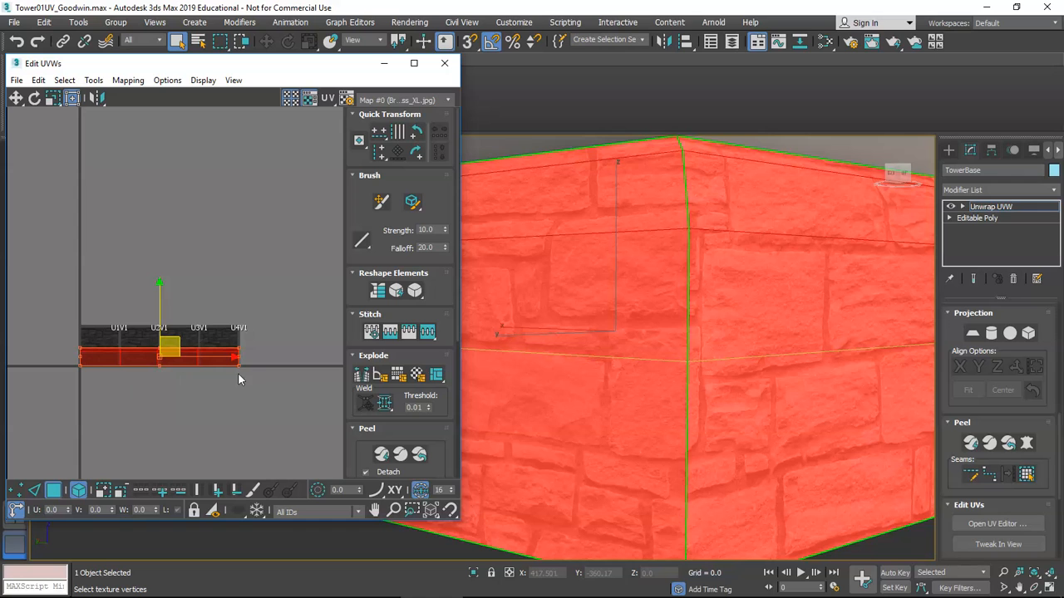
left_click(210, 375)
Close the UV editor and collapse the Unwrap UVW modifier into the tower base's Editable Poly
left_click(445, 64)
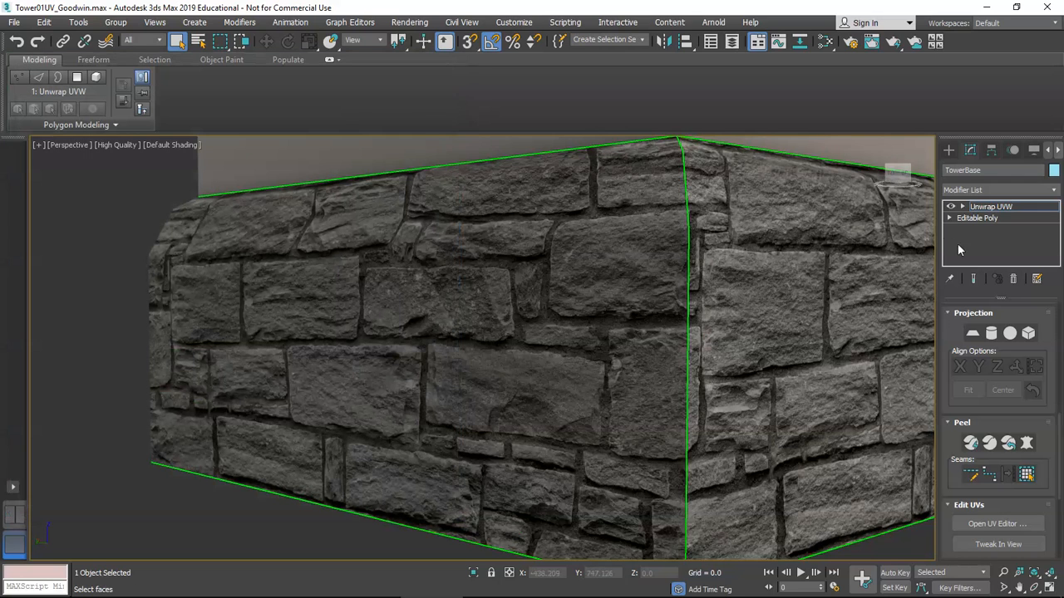
right_click(991, 208)
left_click(933, 326)
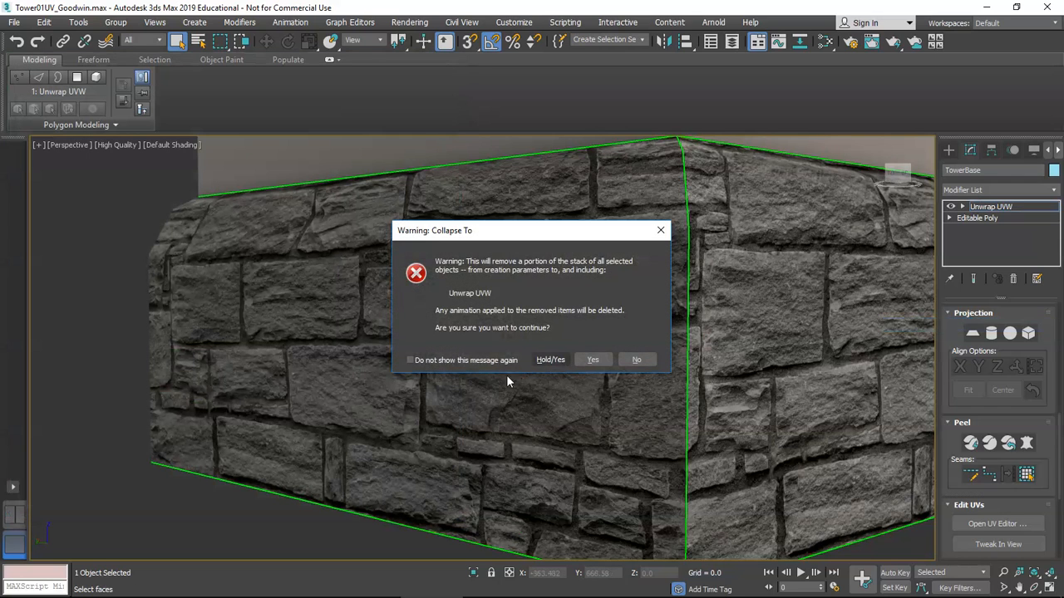
left_click(590, 358)
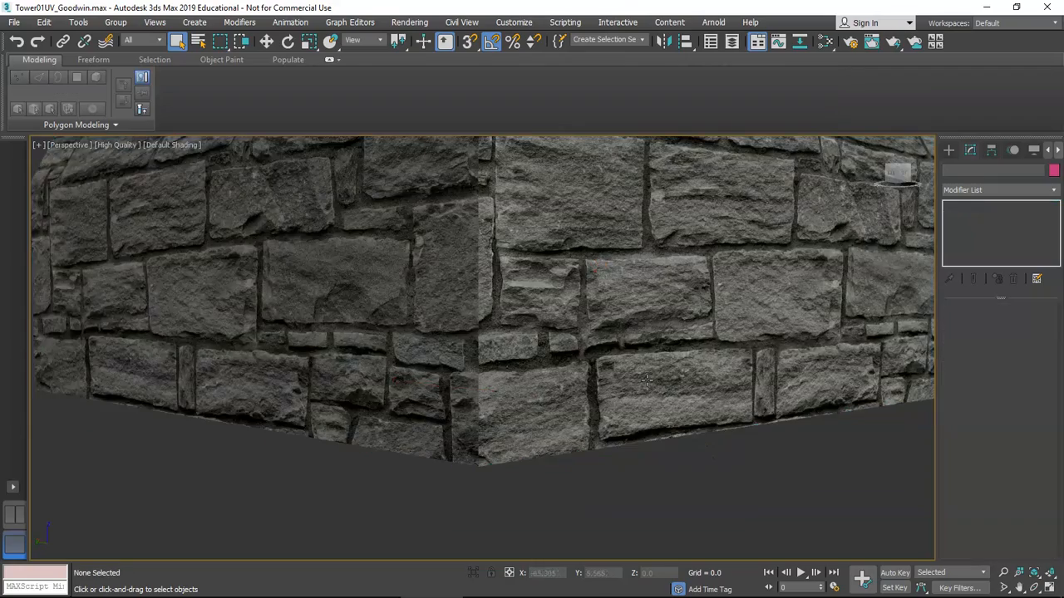
Inspect how the stonework lines up around the corners of the tower base
scroll(482, 333, "down", 3)
middle_click_drag(515, 307, 498, 364, "alt")
scroll(563, 295, "down", 5)
scroll(506, 298, "up", 5)
scroll(512, 283, "down", 2)
scroll(548, 319, "down", 3)
scroll(545, 341, "down", 2)
scroll(473, 358, "up", 3)
Select TowerMiddle, add an Unwrap UVW modifier to it, and open its UV editor
left_click(487, 314)
middle_click_drag(487, 308, 462, 334, "alt")
scroll(472, 327, "up", 5)
scroll(472, 323, "down", 8)
scroll(462, 334, "up", 4)
mouse_move(463, 334)
middle_mouse_down("alt")
mouse_move(450, 310)
mouse_move(463, 329)
middle_mouse_up("alt")
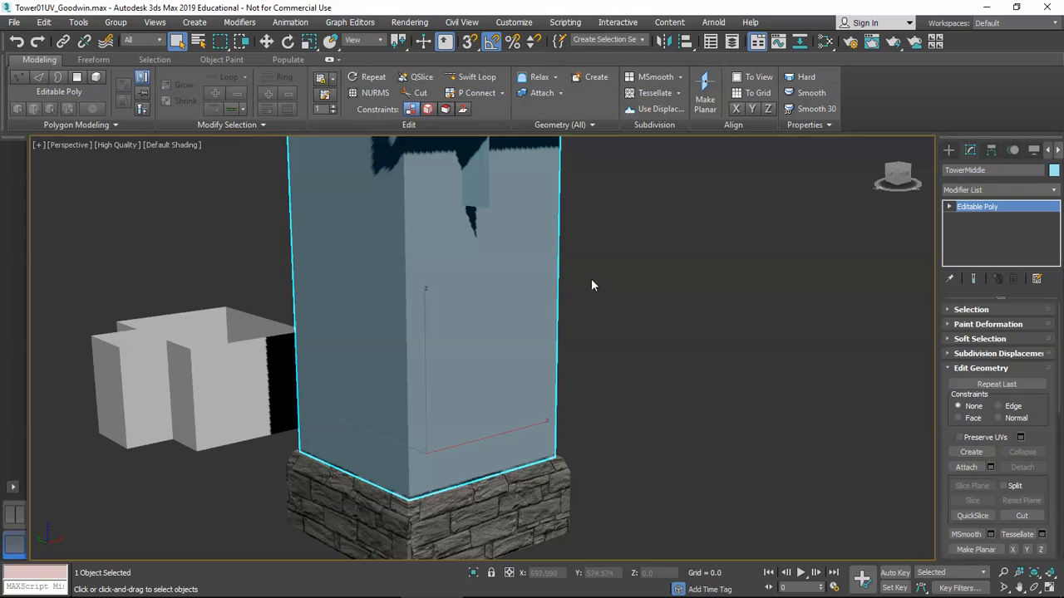
left_click(1002, 193)
key("u")
key("u")
key("Return")
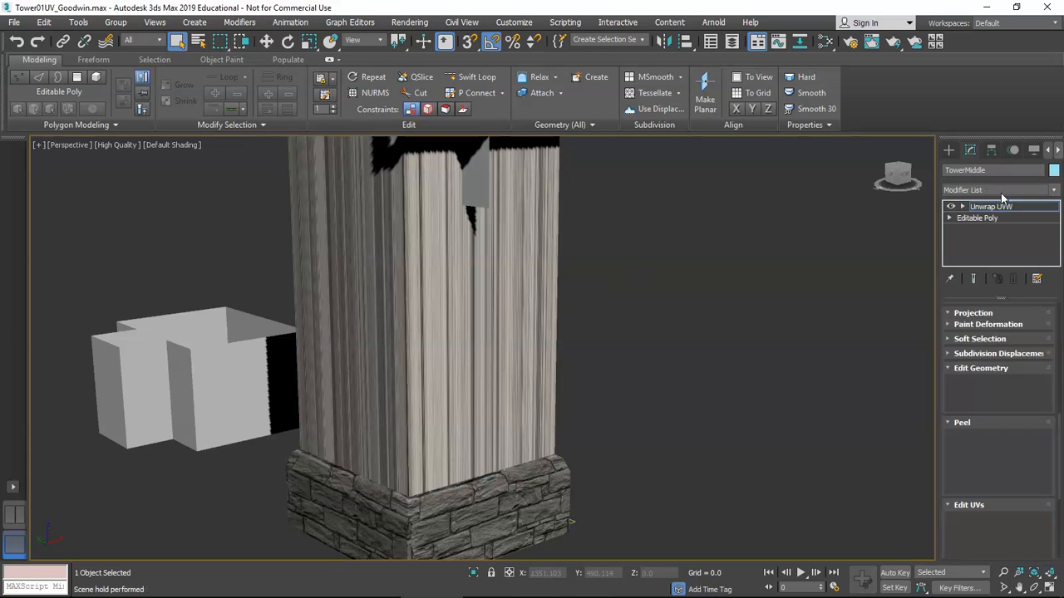
scroll(998, 374, "down", 1)
left_click(1002, 504)
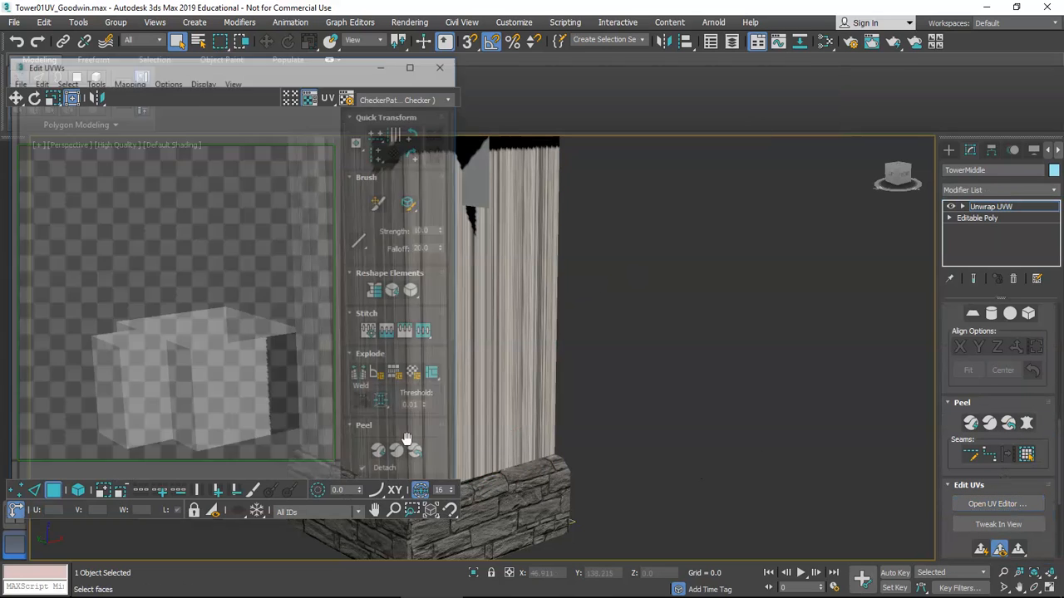
Set the UV editor's background to Map #2 (CinderblockSloppy0033_1_L.jpg) and turn on the tiled texture display
scroll(540, 407, "up", 2)
scroll(676, 399, "down", 4)
scroll(657, 399, "up", 6)
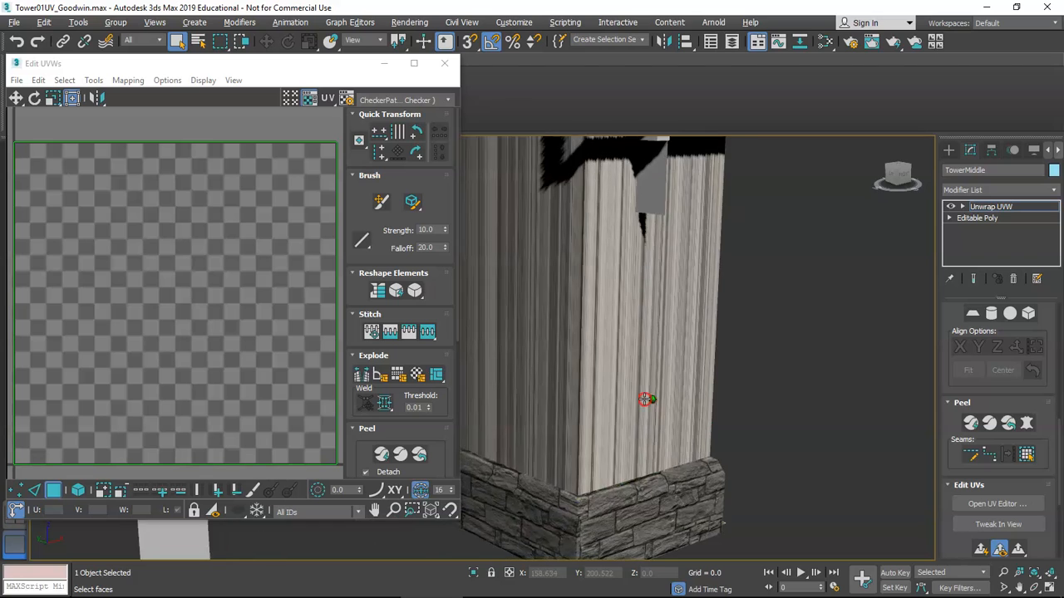
scroll(634, 388, "down", 4)
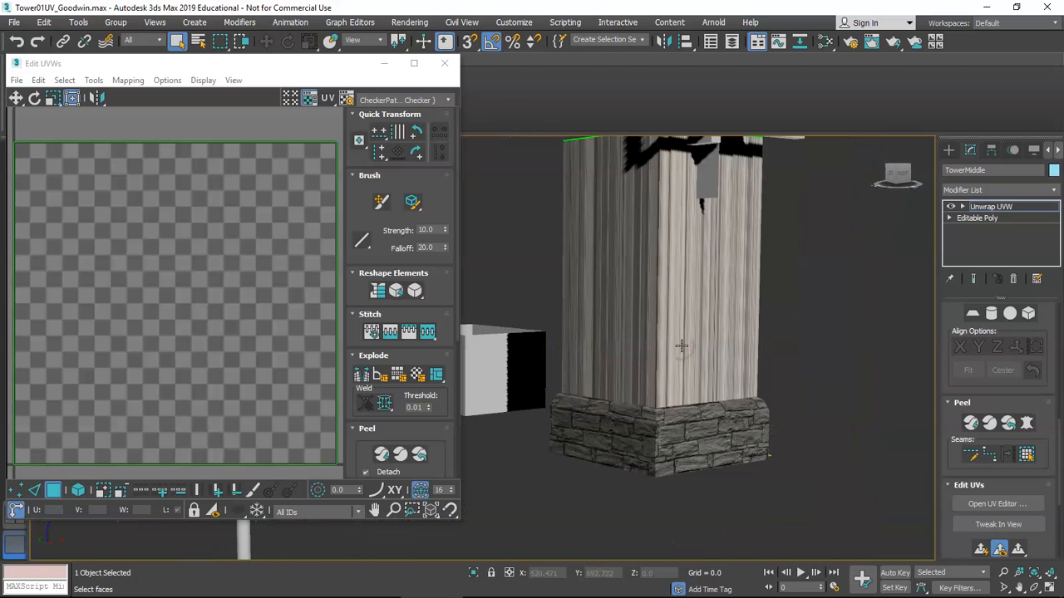
scroll(277, 271, "down", 3)
left_click(397, 100)
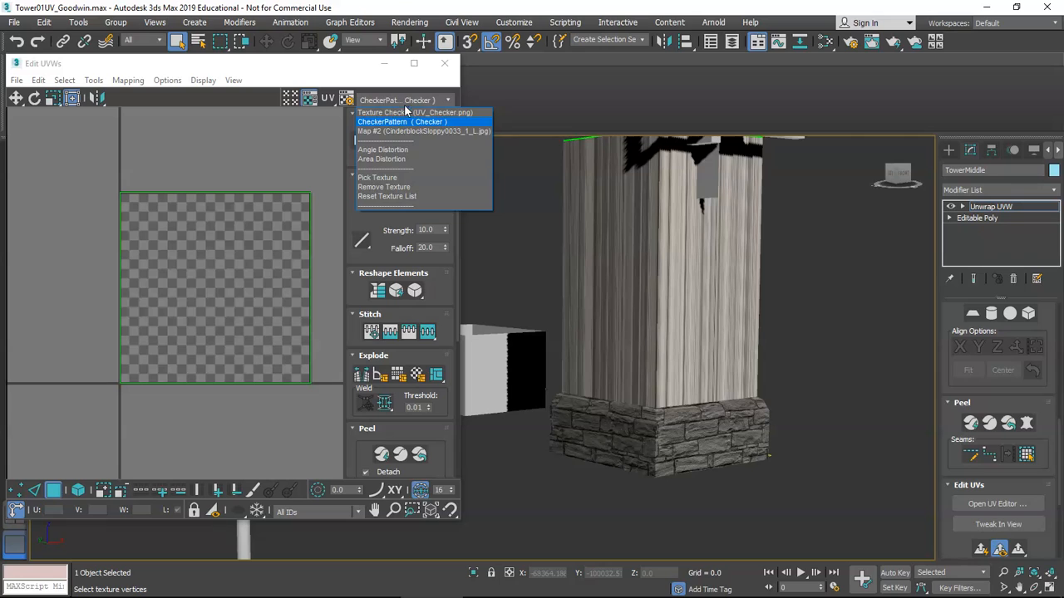
left_click(410, 132)
middle_click_drag(225, 321, 216, 322)
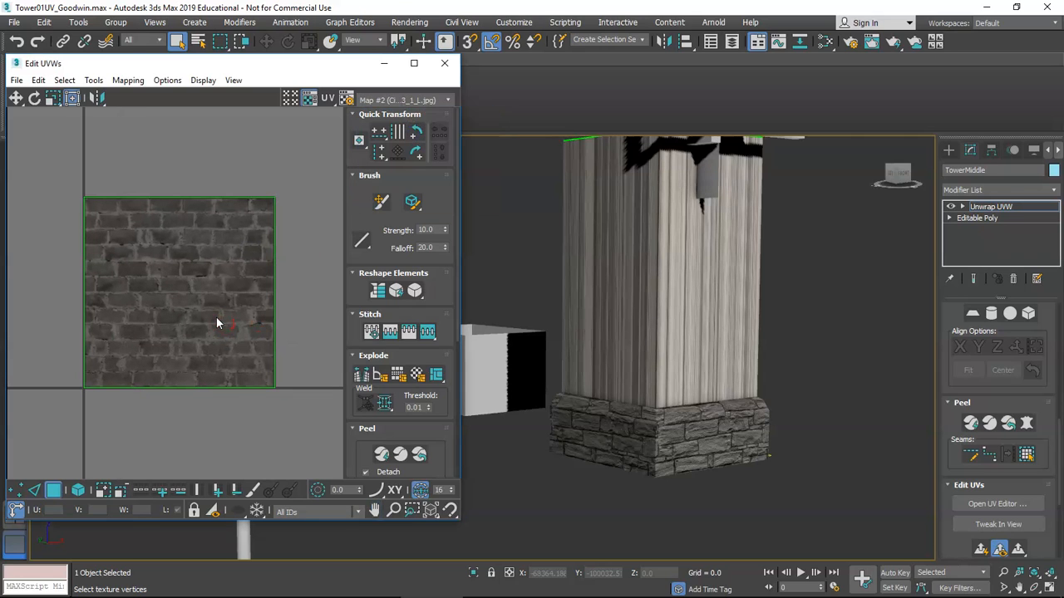
left_click(290, 99)
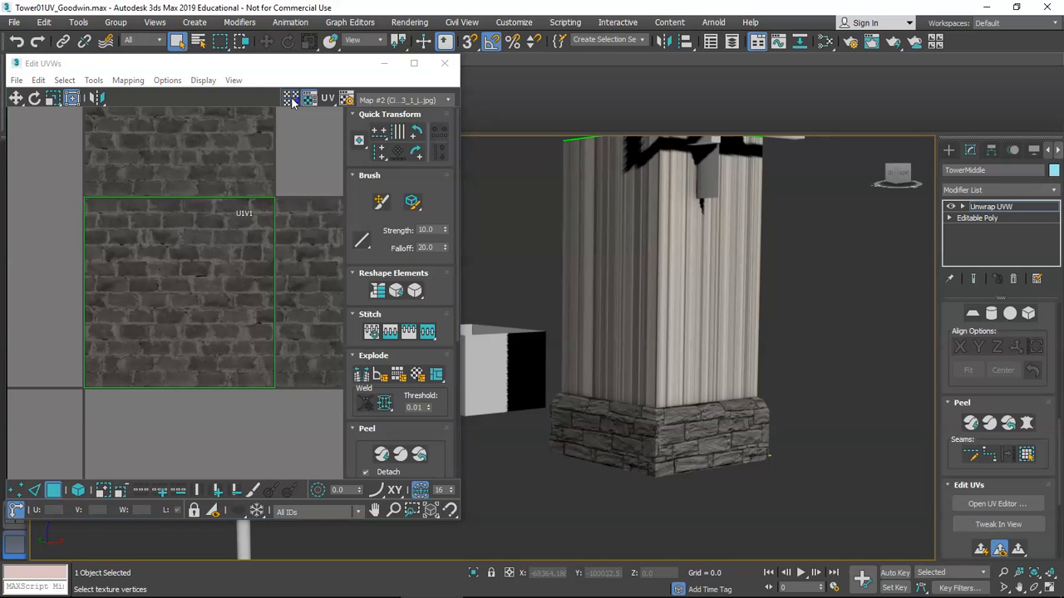
scroll(276, 237, "down", 4)
Select all of TowerMiddle's faces as one UV element and try unwrapping them with a peel
left_click(78, 491)
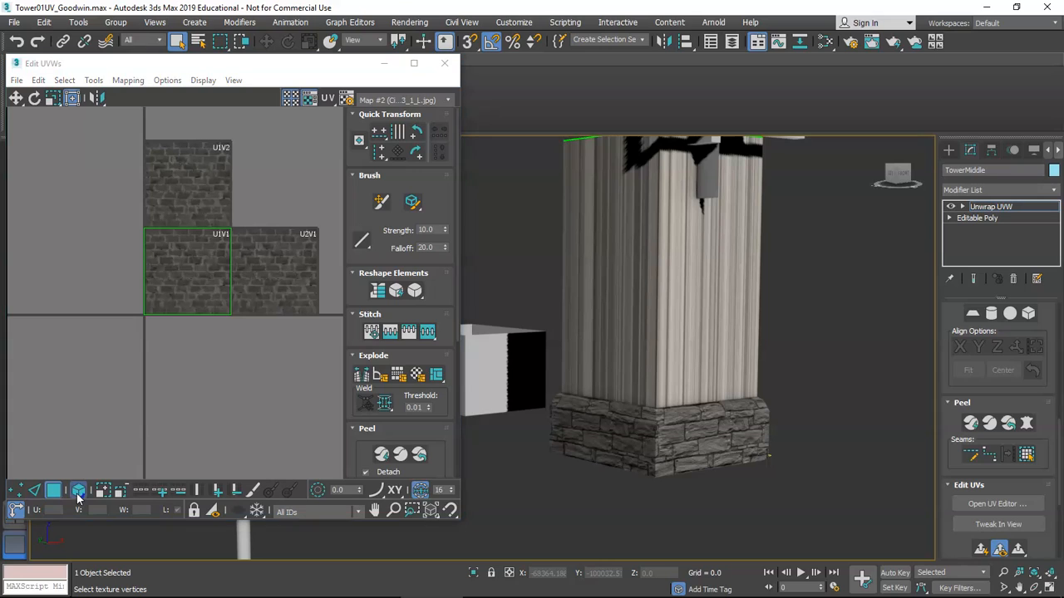
left_click_drag(285, 363, 286, 364)
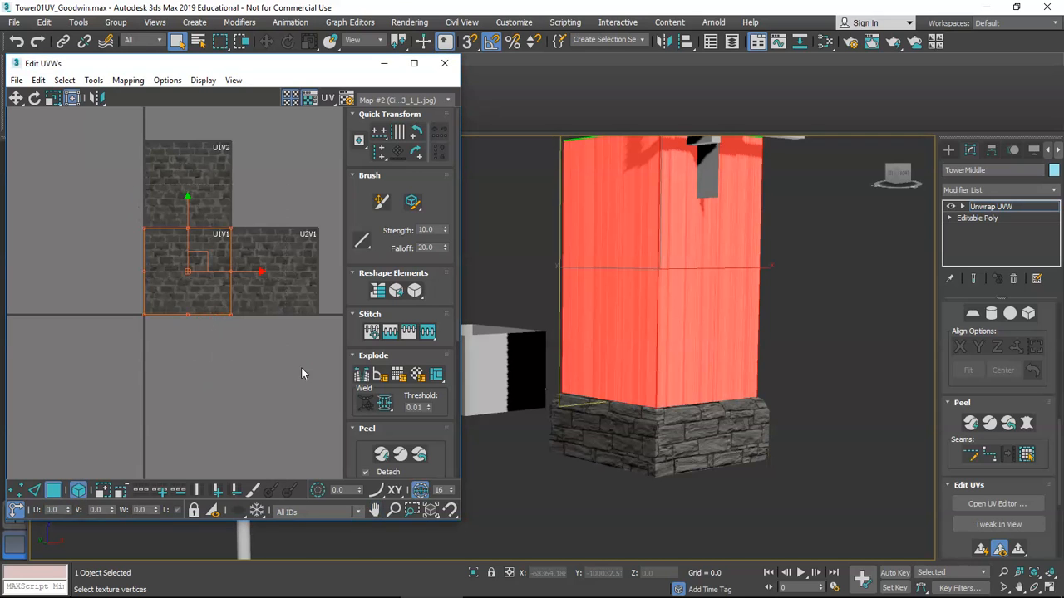
left_click(421, 456)
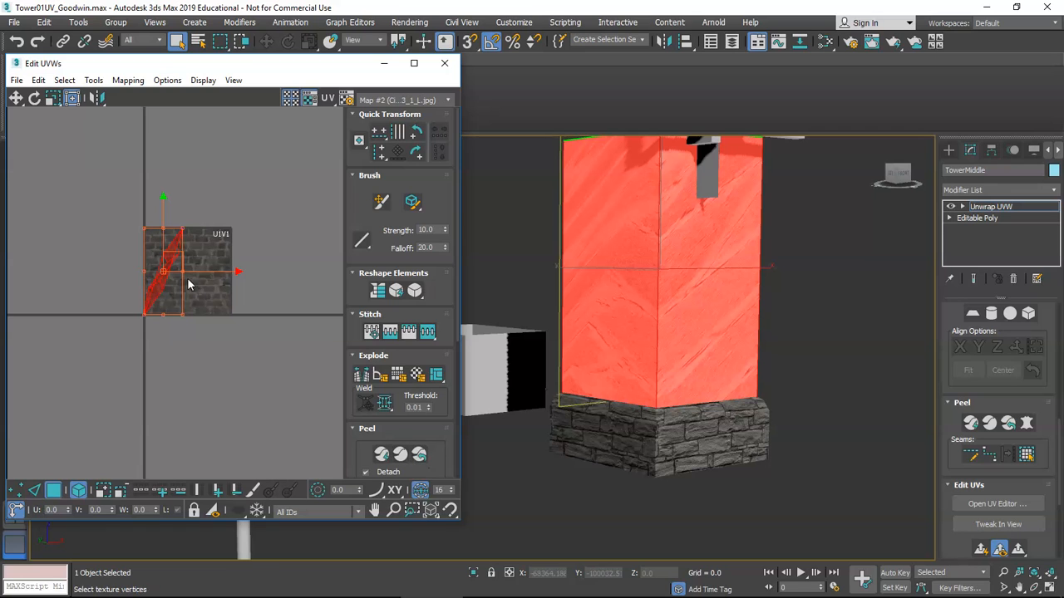
middle_click_drag(615, 324, 640, 340, "alt")
key("2")
left_click(574, 305)
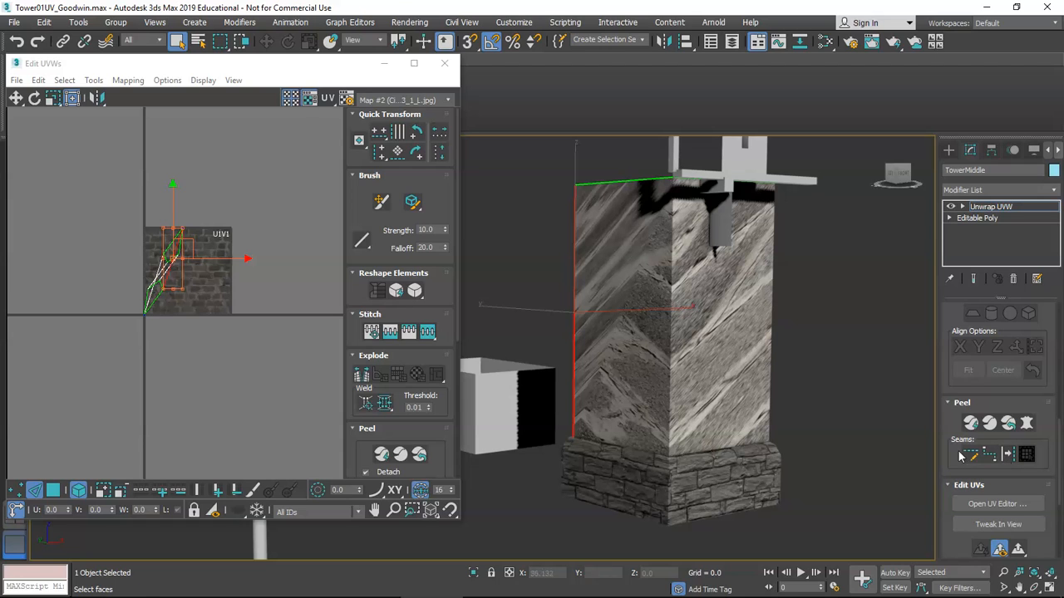
left_click(52, 492)
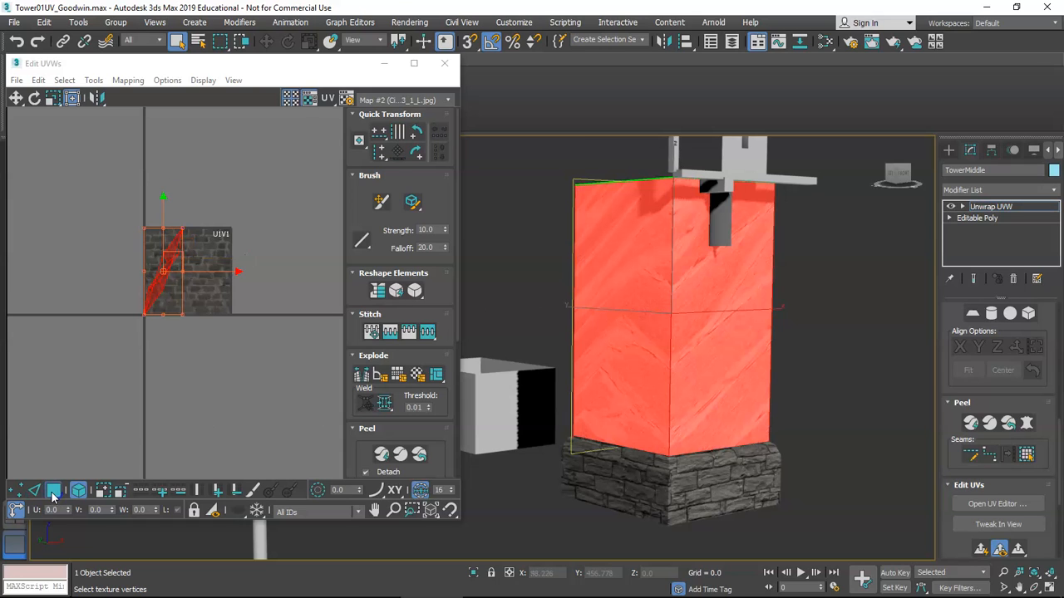
Try peeling a single wall face of TowerMiddle on its own
left_click(649, 336)
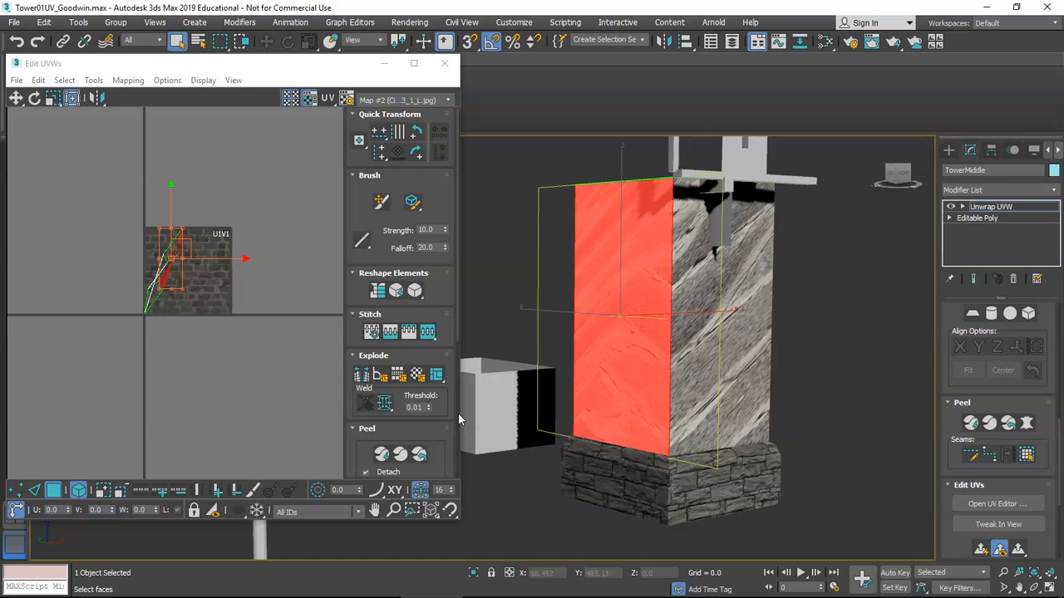
left_click(395, 459)
left_click(726, 314)
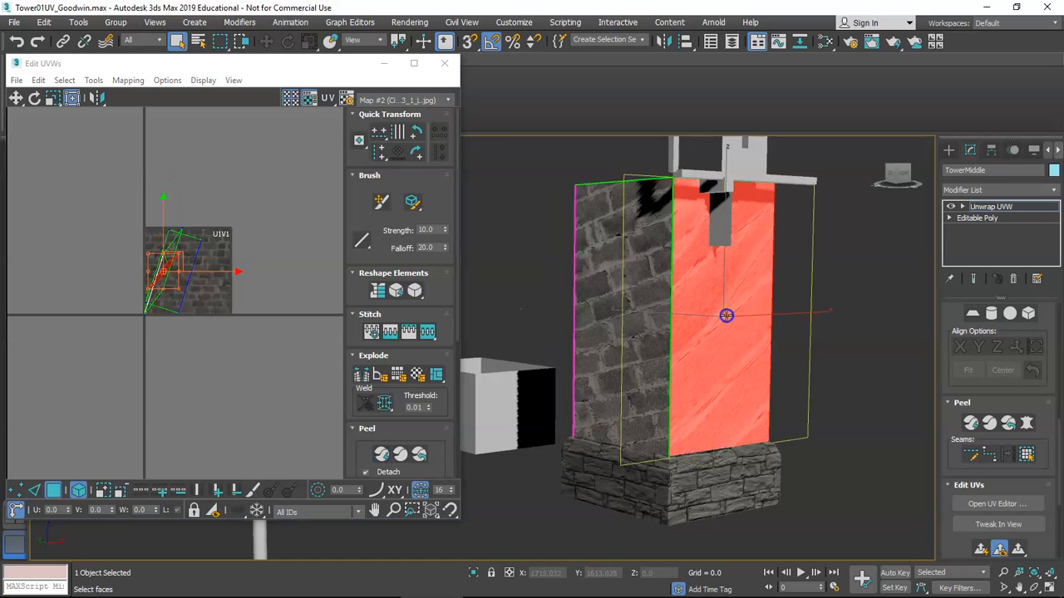
Reselect the peeled wall face and apply a Quick Planar Map aligned perpendicular to the object's local X
left_click(611, 309)
scroll(177, 271, "up", 3)
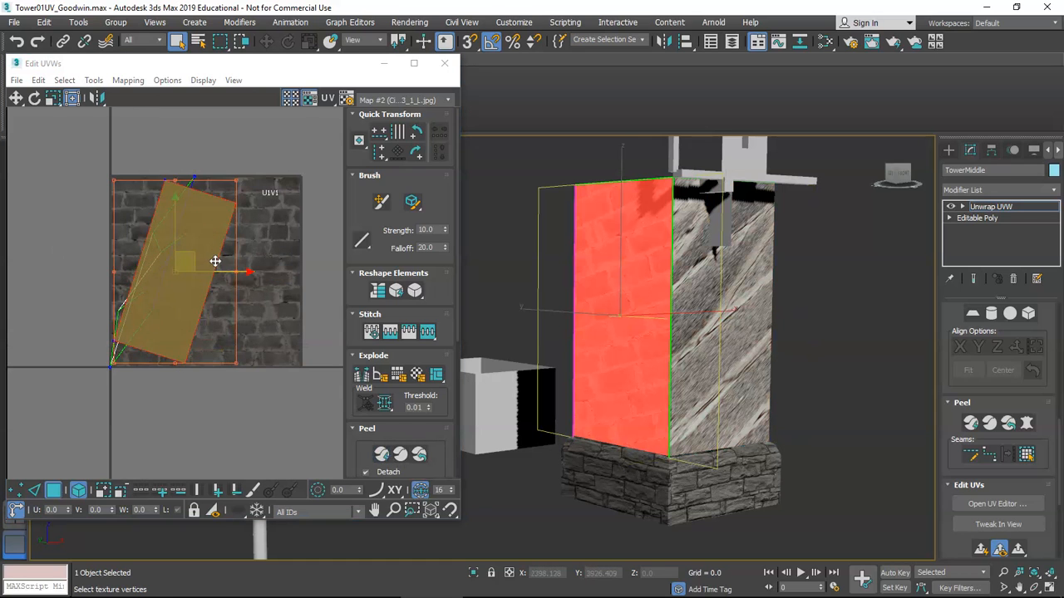
scroll(217, 255, "up", 1)
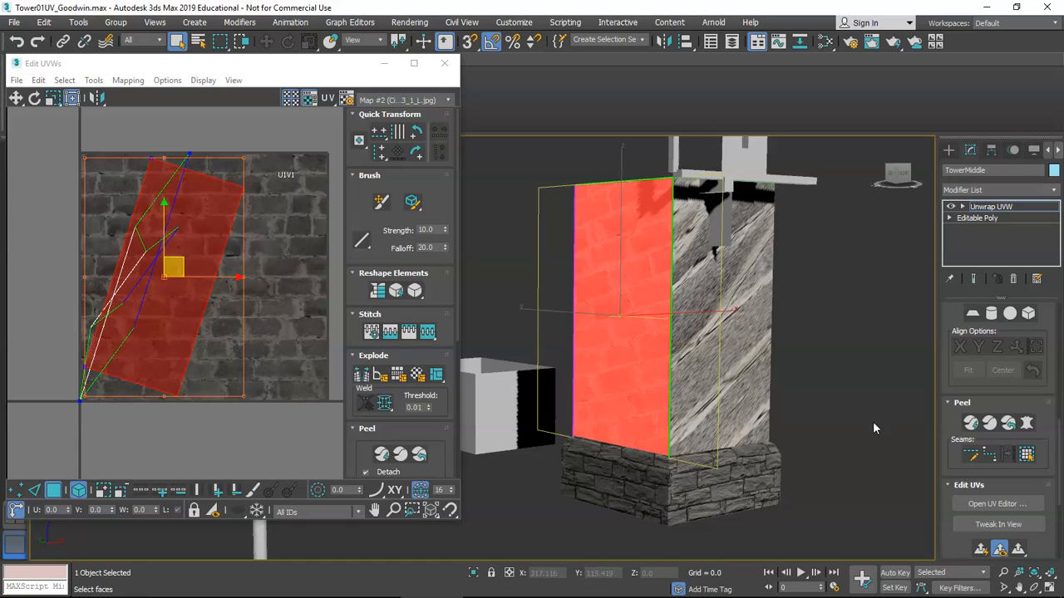
scroll(1035, 468, "down", 3)
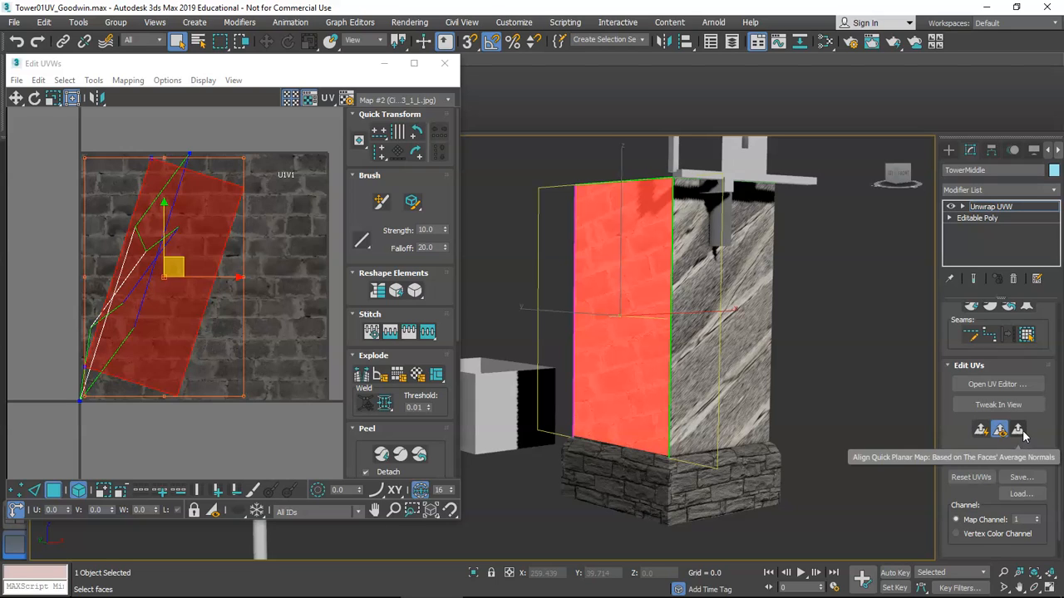
left_click(1018, 431)
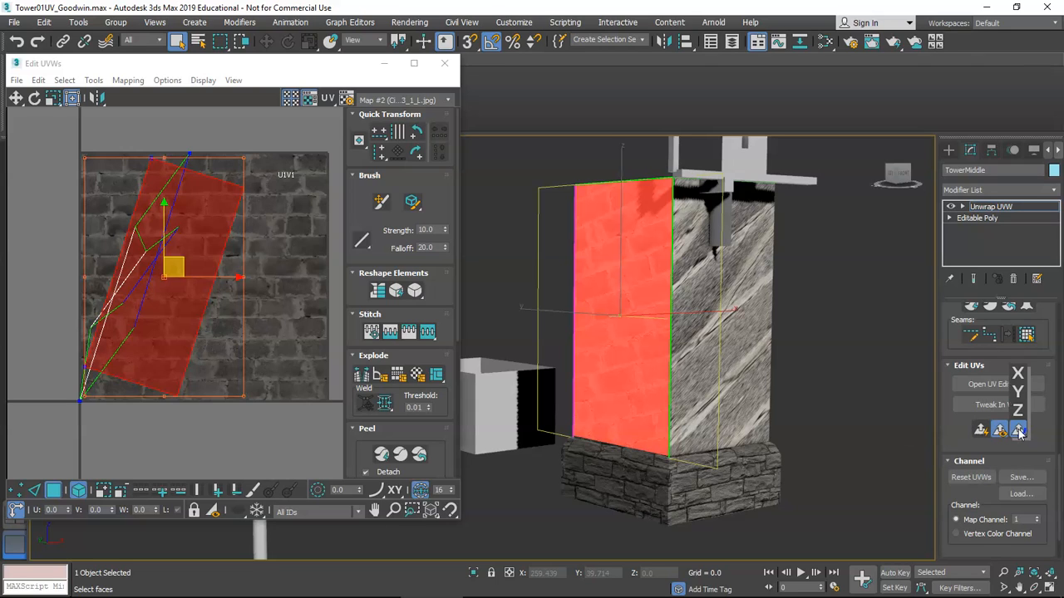
left_click_drag(1019, 430, 1020, 378)
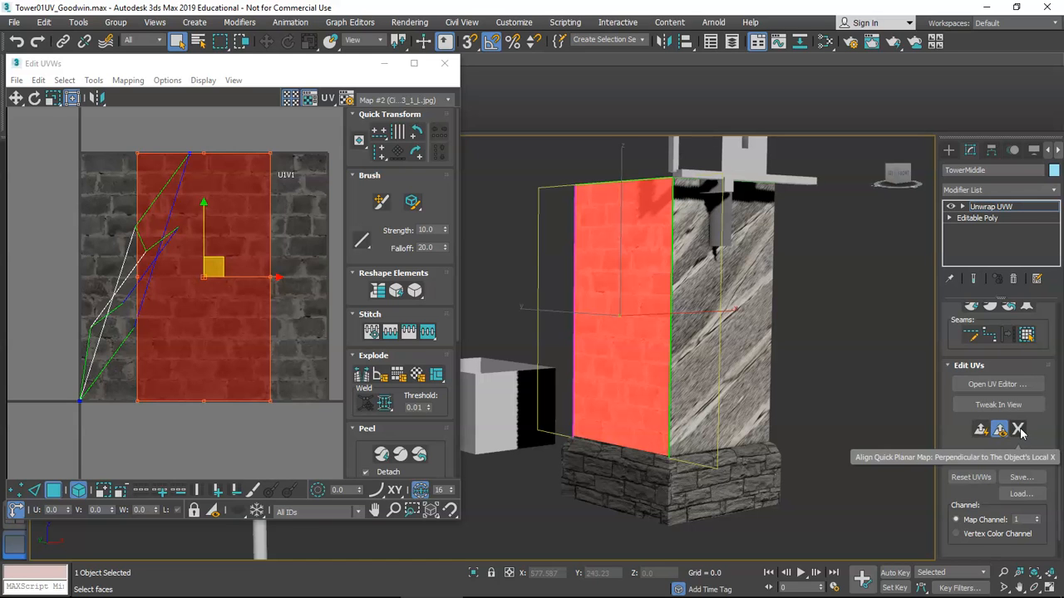
Apply the local X Quick Planar Map to the wall face on the opposite side of TowerMiddle
middle_click_drag(723, 351, 593, 352, "alt")
left_click(775, 335)
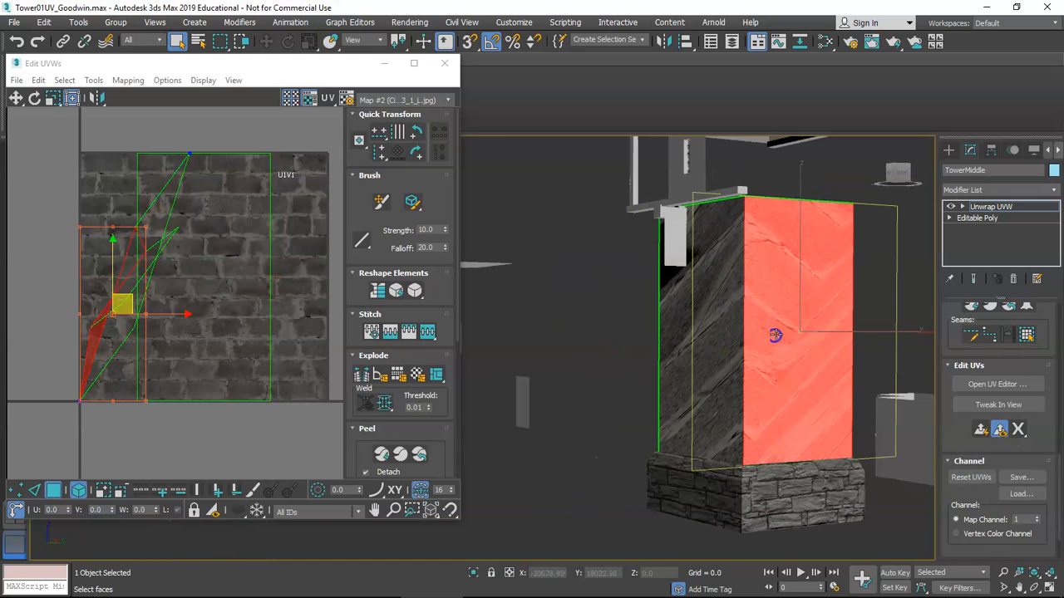
left_click(980, 430)
Select the adjacent unmapped wall face, change the planar map alignment to Y, and apply Quick Planar Map
middle_click_drag(866, 404, 739, 359, "alt")
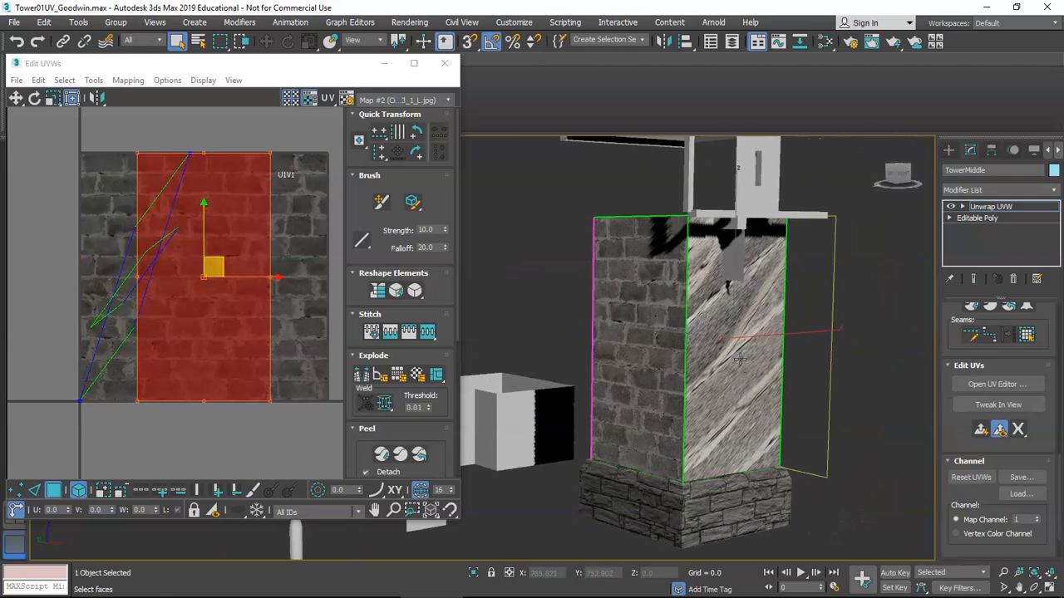
left_click(720, 343)
left_click_drag(1019, 432, 1020, 449)
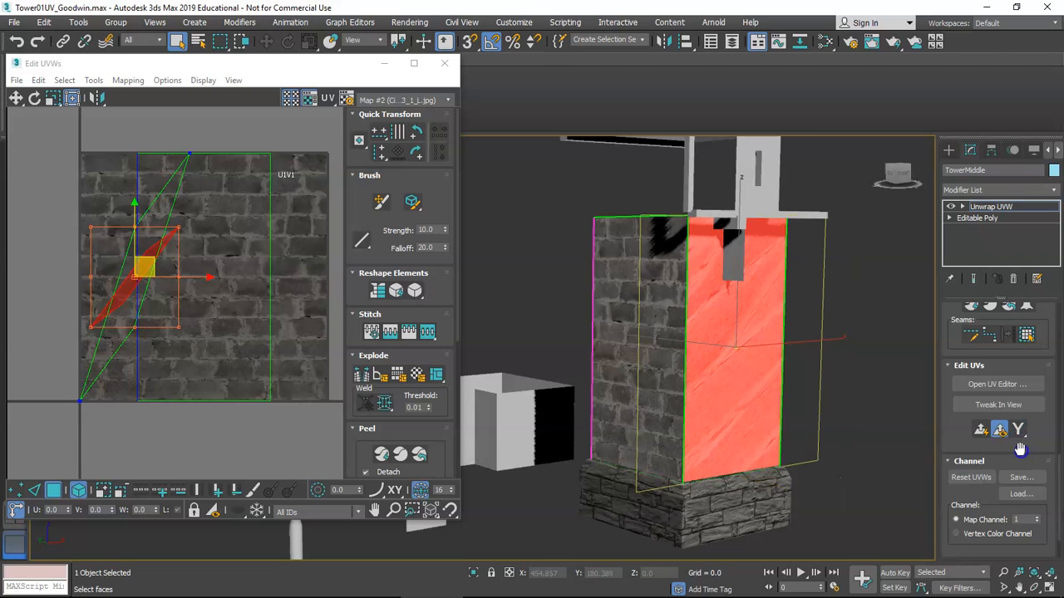
left_click(980, 430)
Apply the Y-aligned Quick Planar Map to the last unmapped wall face of TowerMiddle
middle_click_drag(698, 360, 674, 383)
scroll(695, 360, "down", 3)
middle_click_drag(760, 364, 683, 371, "alt")
middle_click_drag(803, 385, 726, 352)
left_click(726, 351)
scroll(726, 352, "up", 4)
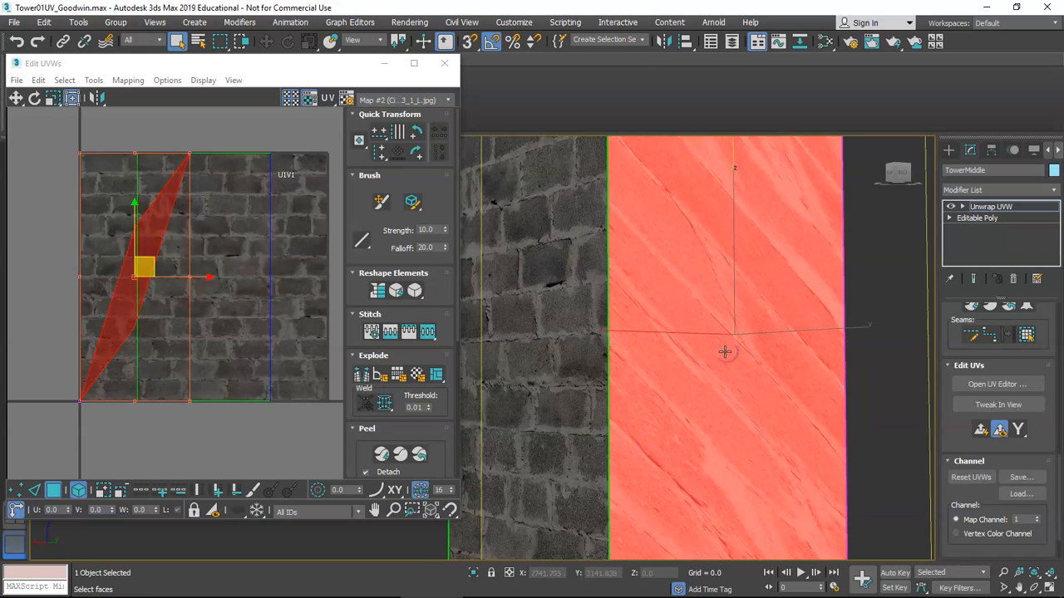
scroll(728, 354, "down", 3)
left_click(981, 430)
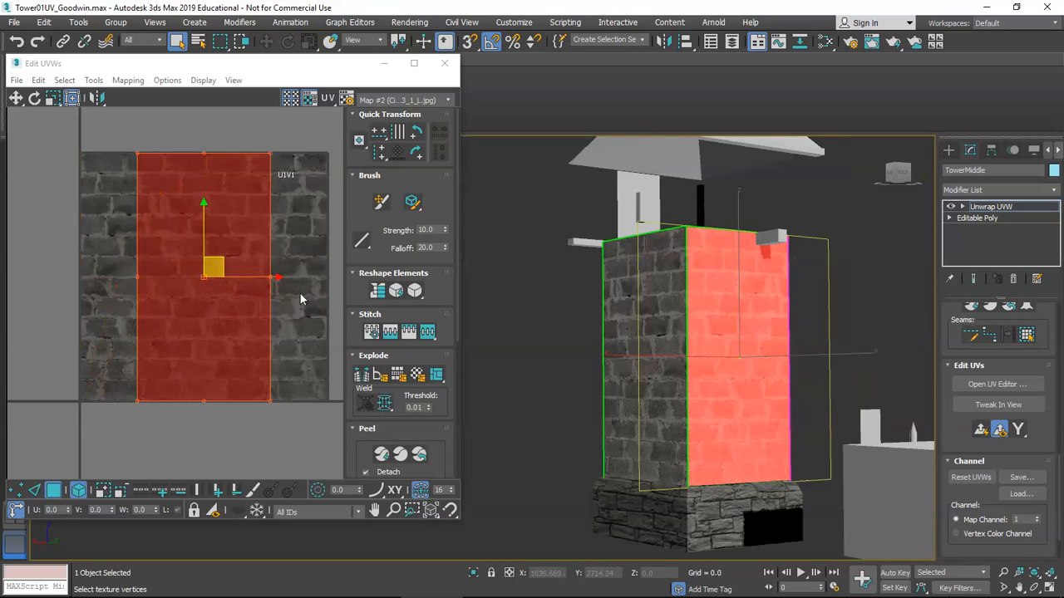
Clear the selection and select all of the stacked wall UV shells together
middle_click_drag(300, 294, 253, 296)
left_click(253, 296)
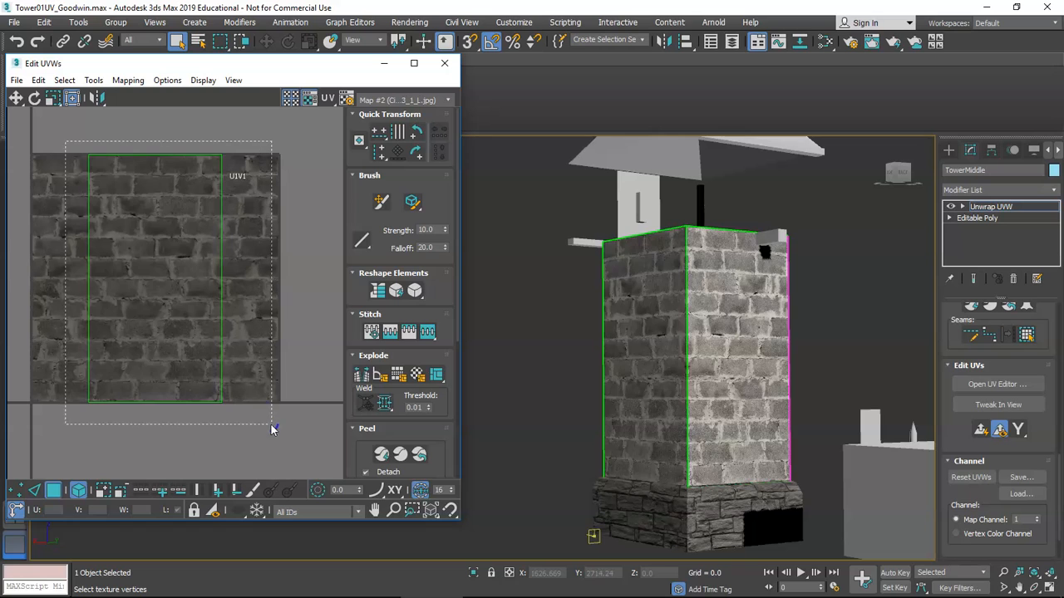
left_click_drag(271, 425, 272, 426)
Examine the brick size on TowerMiddle's walls and the stacked shells' fit within the texture tile
scroll(766, 364, "down", 2)
scroll(758, 366, "up", 2)
scroll(683, 366, "down", 2)
middle_click_drag(656, 354, 612, 340, "alt")
scroll(608, 342, "up", 3)
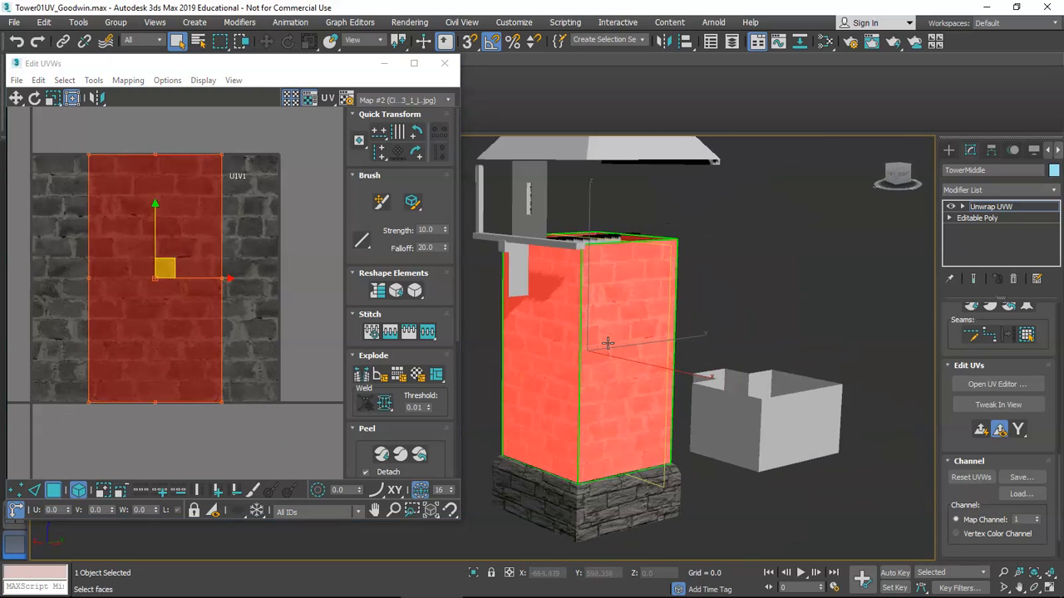
middle_click_drag(580, 304, 613, 334)
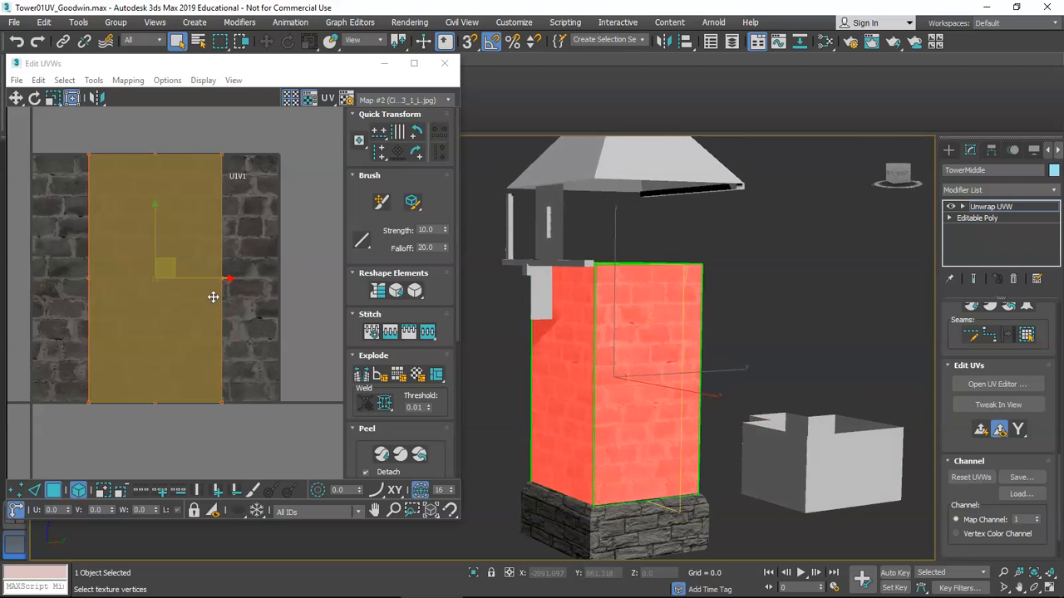
scroll(196, 299, "up", 1)
scroll(208, 295, "down", 2)
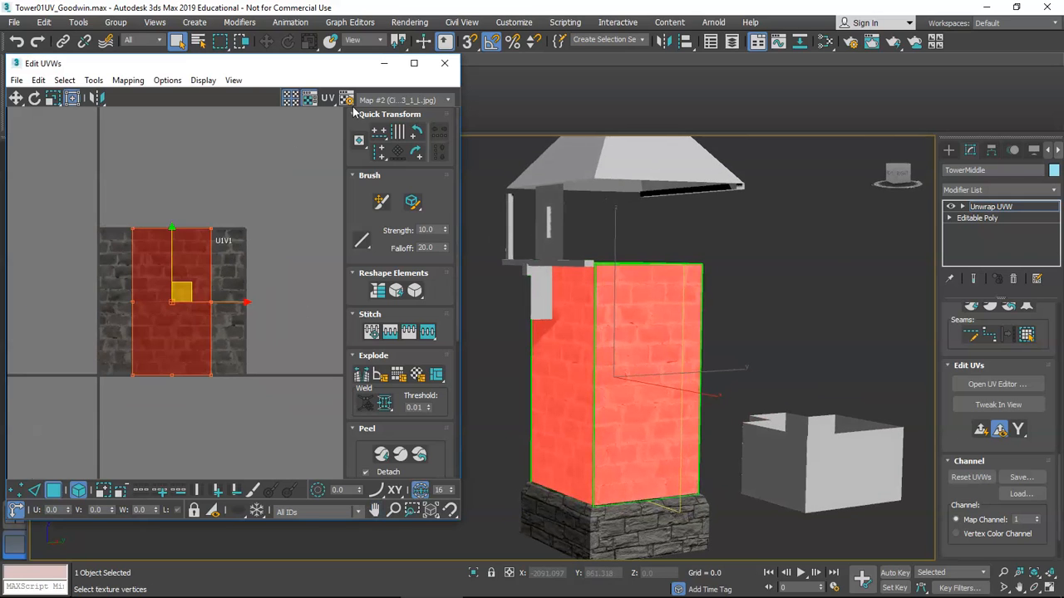
Move the stacked wall UV shells horizontally until their left edge meets the left edge of the brick texture tile
middle_click_drag(283, 143, 323, 173)
scroll(252, 335, "up", 1)
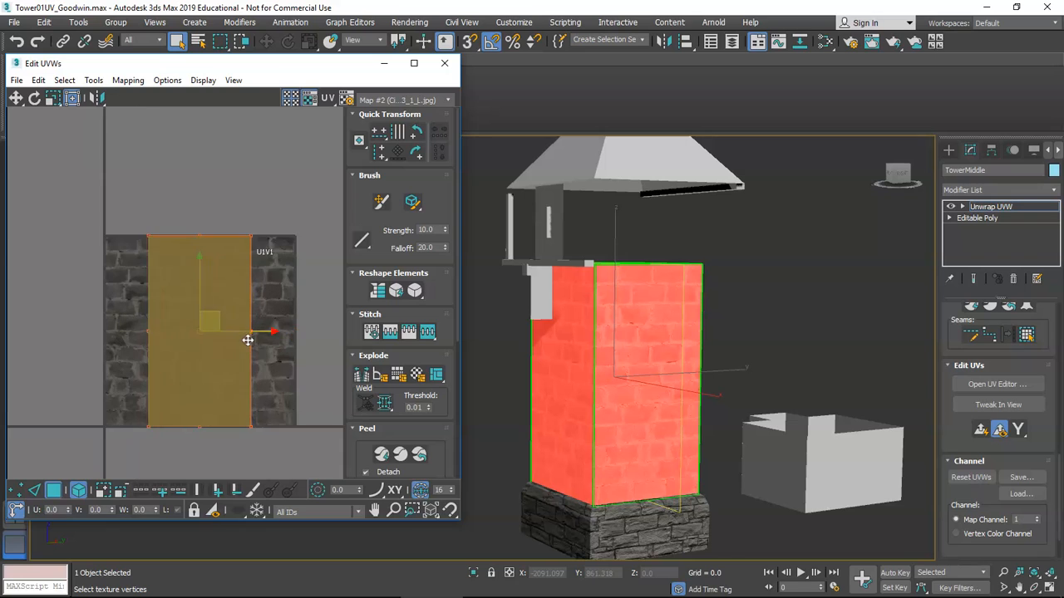
middle_click_drag(256, 335, 286, 325)
left_click_drag(290, 320, 245, 320)
scroll(147, 400, "up", 4)
middle_click_drag(148, 399, 179, 314)
scroll(181, 314, "up", 3)
left_click_drag(181, 315, 104, 309)
scroll(121, 345, "up", 3)
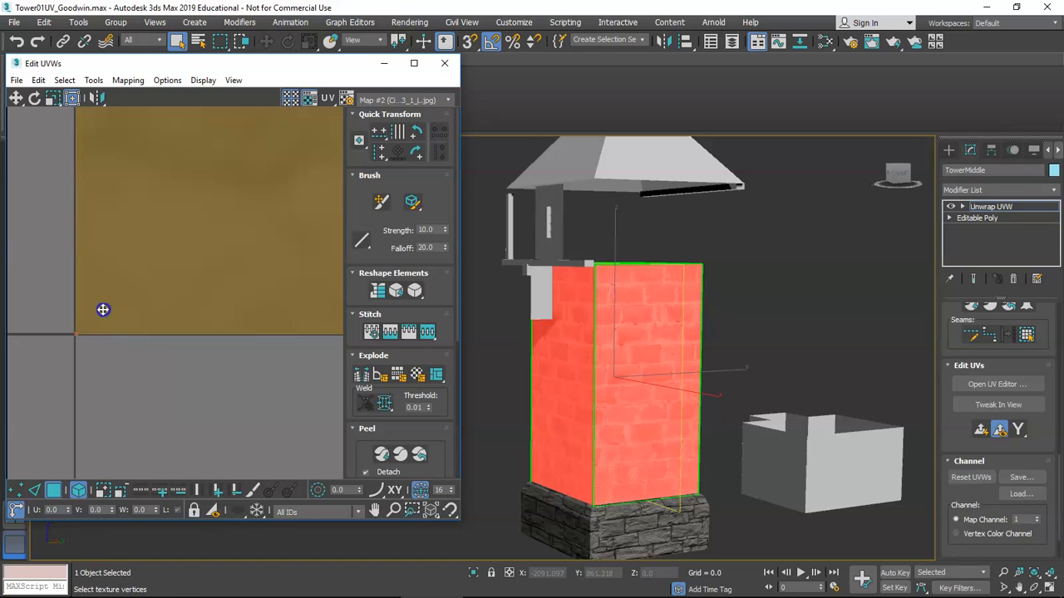
scroll(103, 309, "down", 8)
scroll(204, 274, "up", 7)
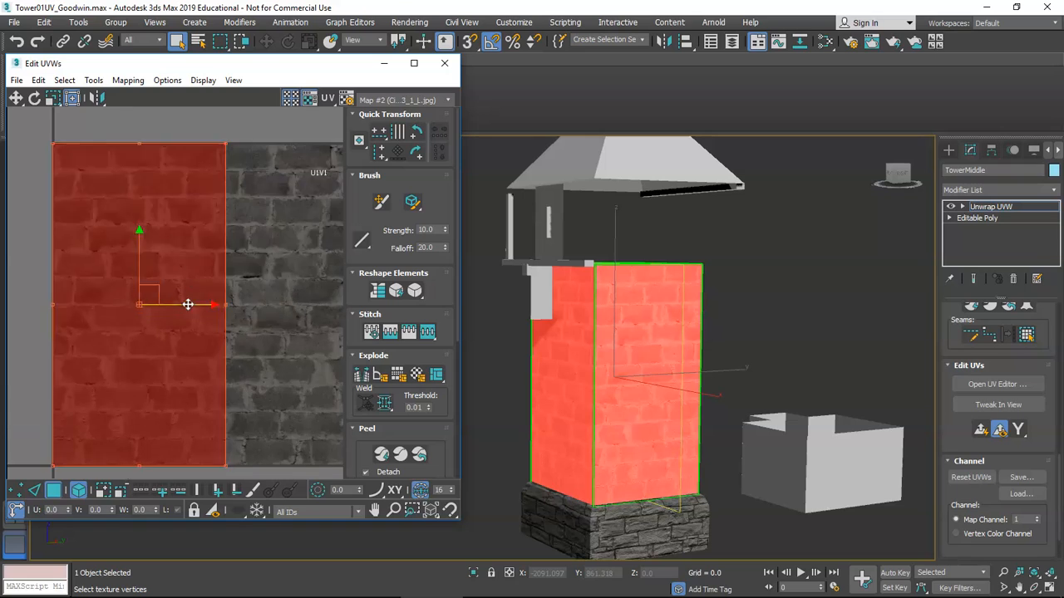
scroll(183, 304, "down", 4)
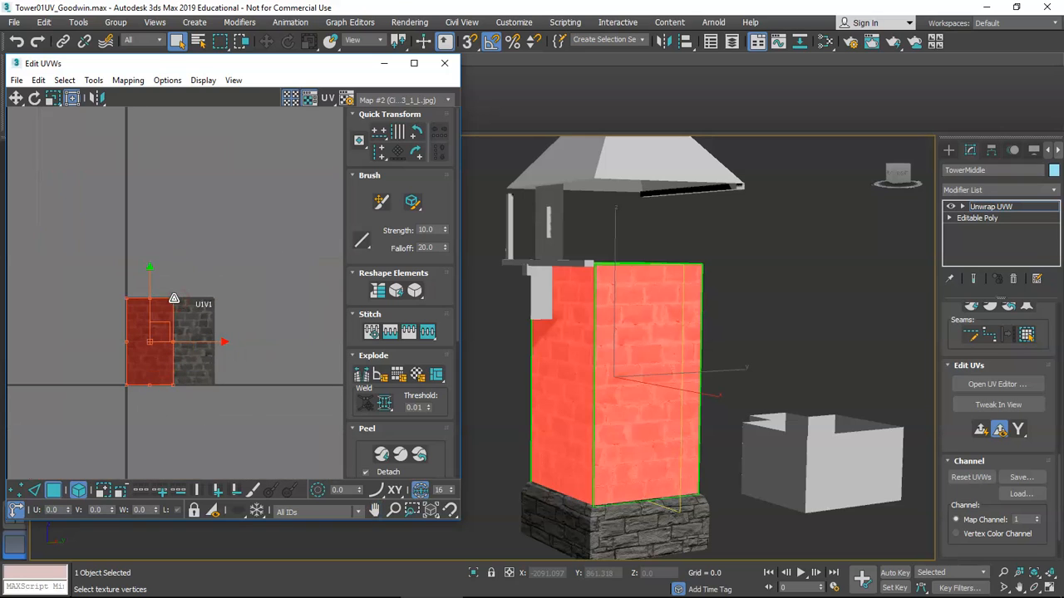
Scale the stacked wall shells up uniformly from the tile's lower-left corner until they span the brick texture's full width
left_click_drag(177, 292, 212, 228)
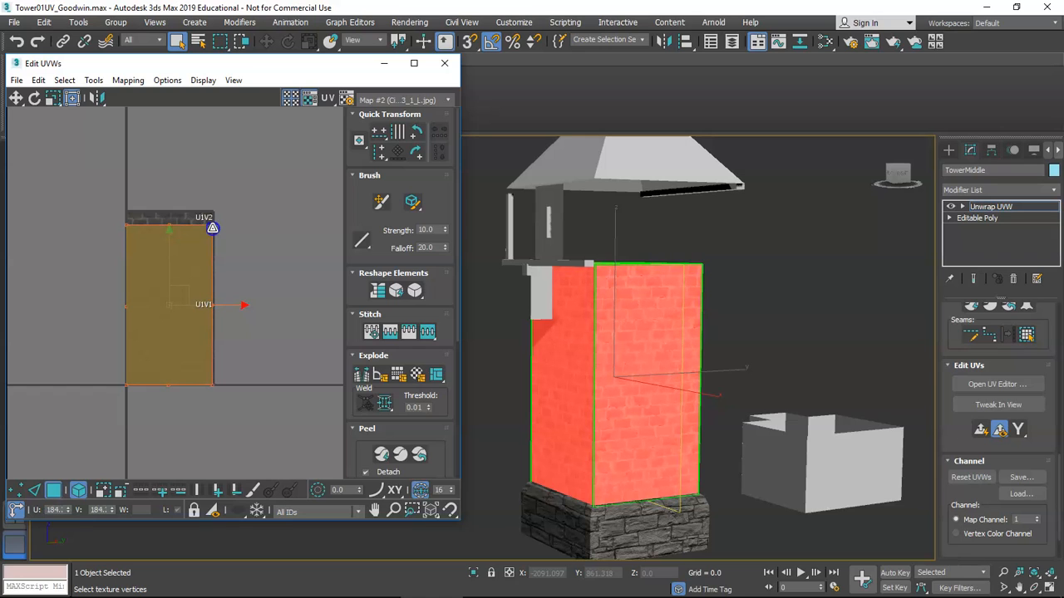
scroll(212, 230, "up", 3)
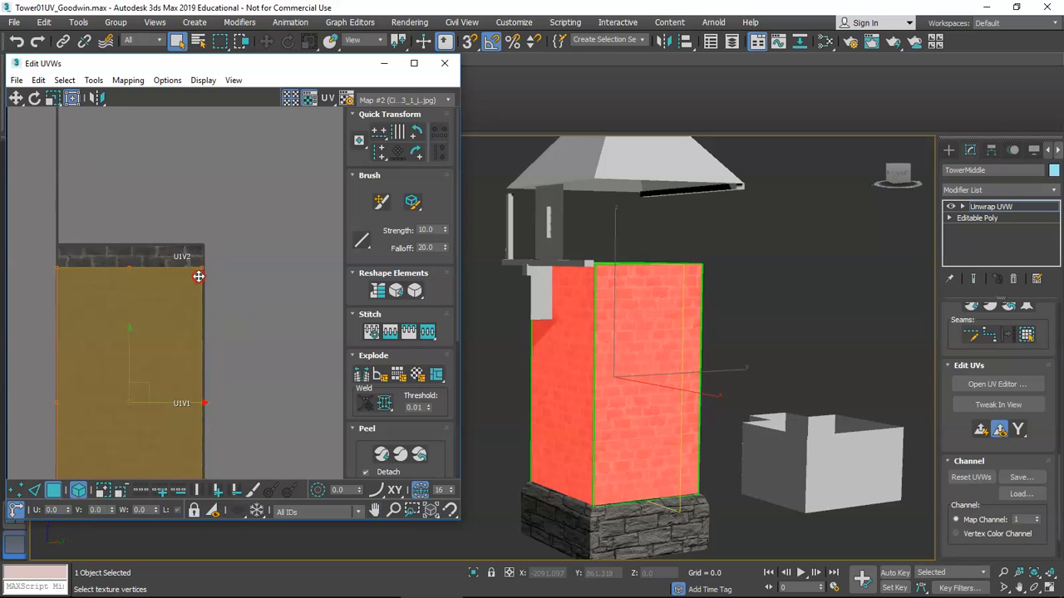
mouse_move(201, 265)
left_mouse_down()
mouse_move(202, 243)
mouse_move(201, 271)
left_mouse_up()
scroll(676, 394, "up", 6)
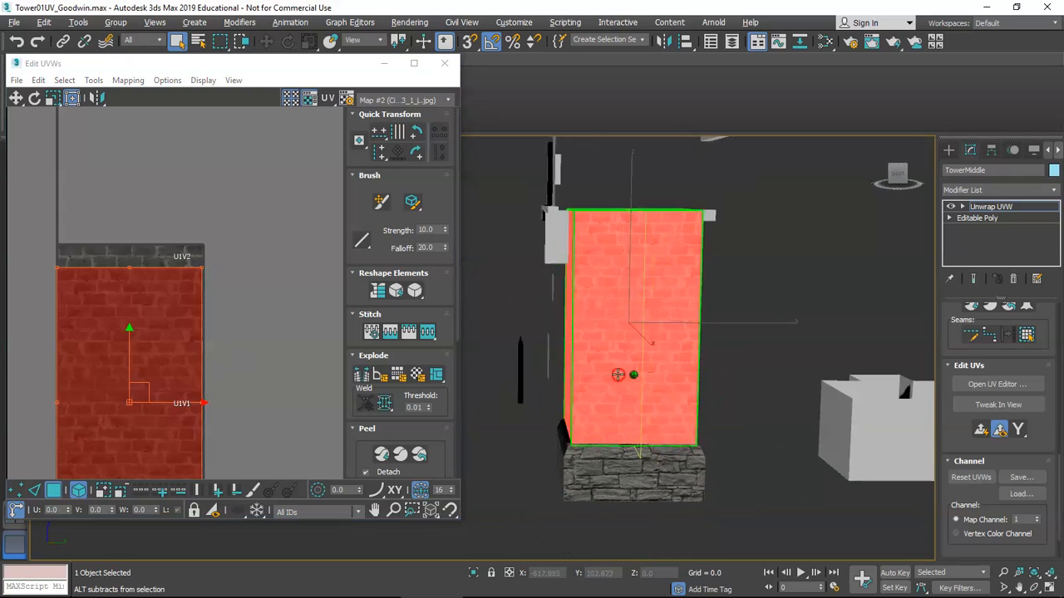
scroll(691, 385, "down", 8)
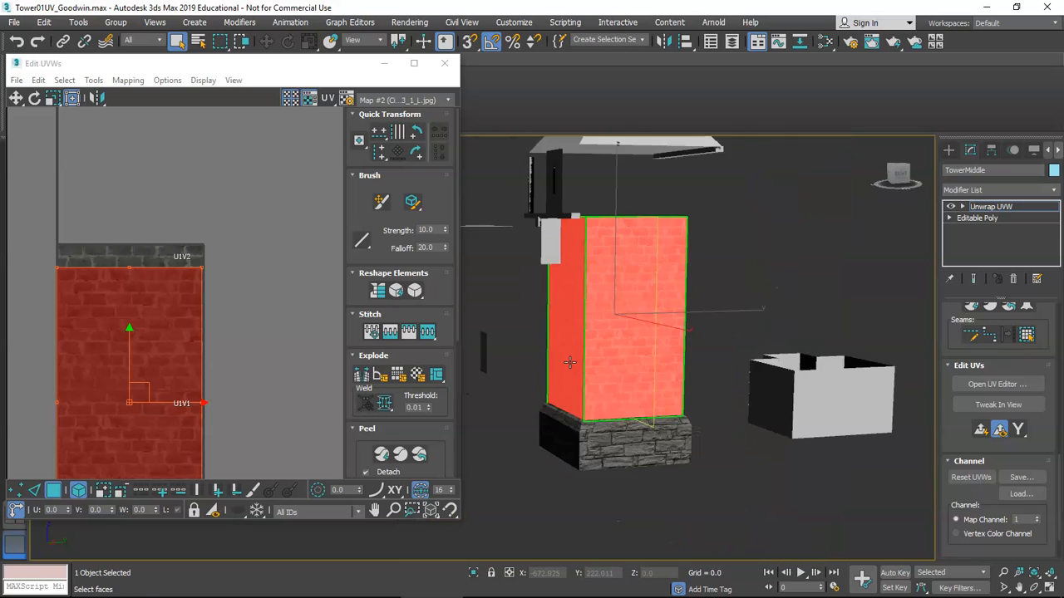
middle_click_drag(196, 305, 218, 213)
scroll(651, 371, "up", 3)
mouse_move(612, 332)
middle_mouse_down("alt")
mouse_move(570, 346)
mouse_move(599, 340)
middle_mouse_up("alt")
Clear the face selection and examine the brick size and how the courses meet at TowerMiddle's corners
left_click(679, 310)
scroll(590, 344, "up", 1)
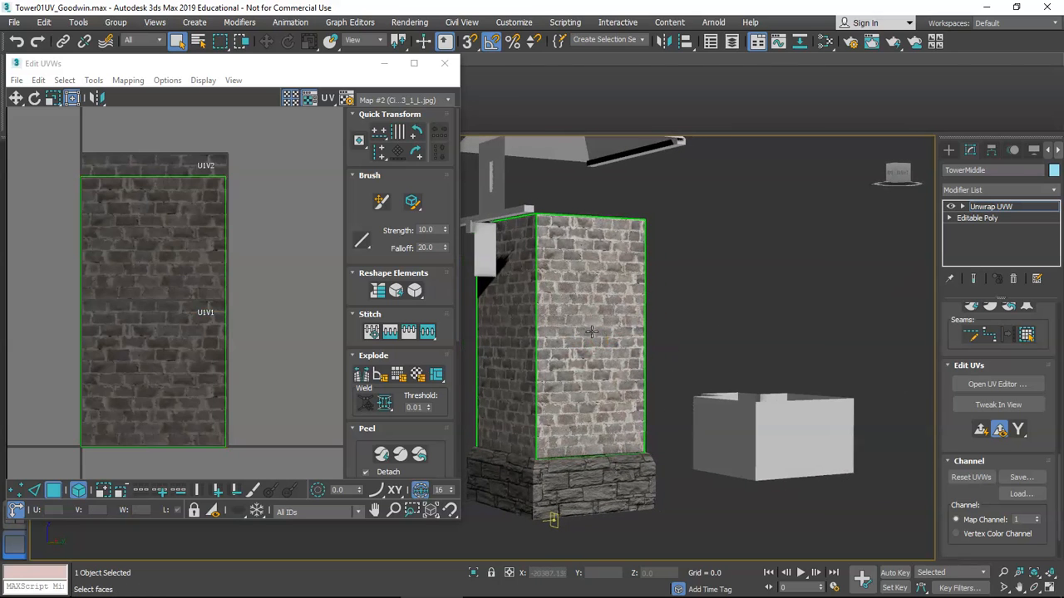
scroll(592, 332, "up", 2)
middle_click_drag(598, 326, 595, 331, "alt")
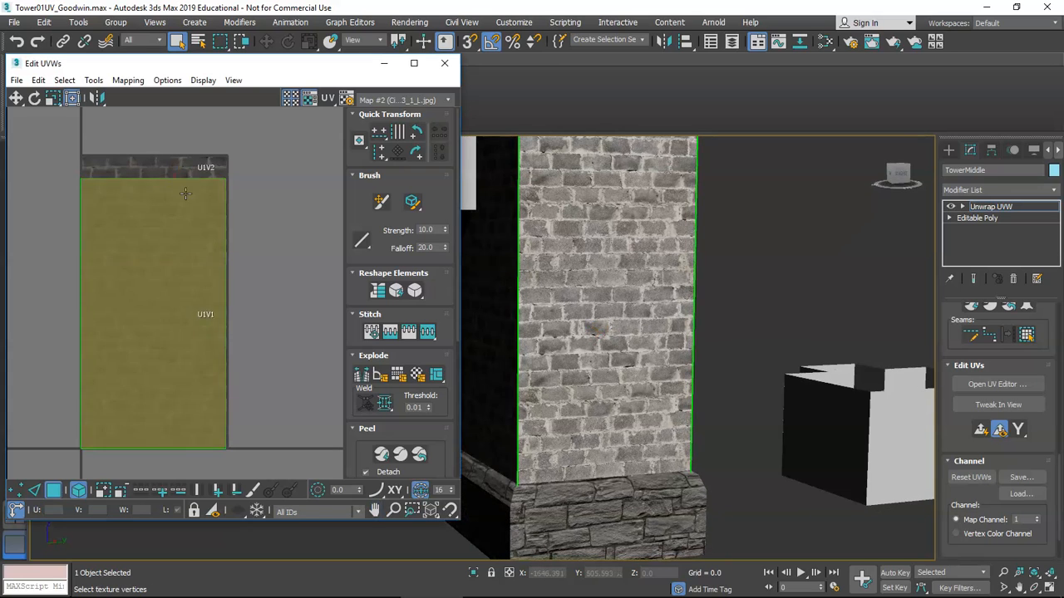
scroll(681, 329, "down", 2)
middle_click_drag(659, 338, 594, 334, "alt")
middle_click_drag(636, 283, 716, 357, "alt")
scroll(683, 325, "up", 5)
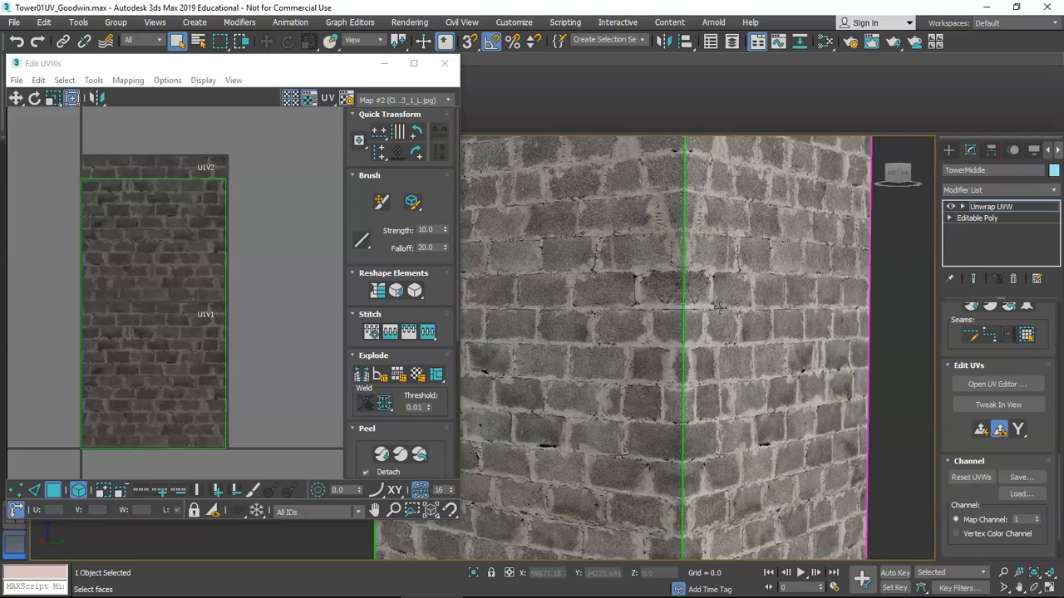
scroll(666, 287, "down", 5)
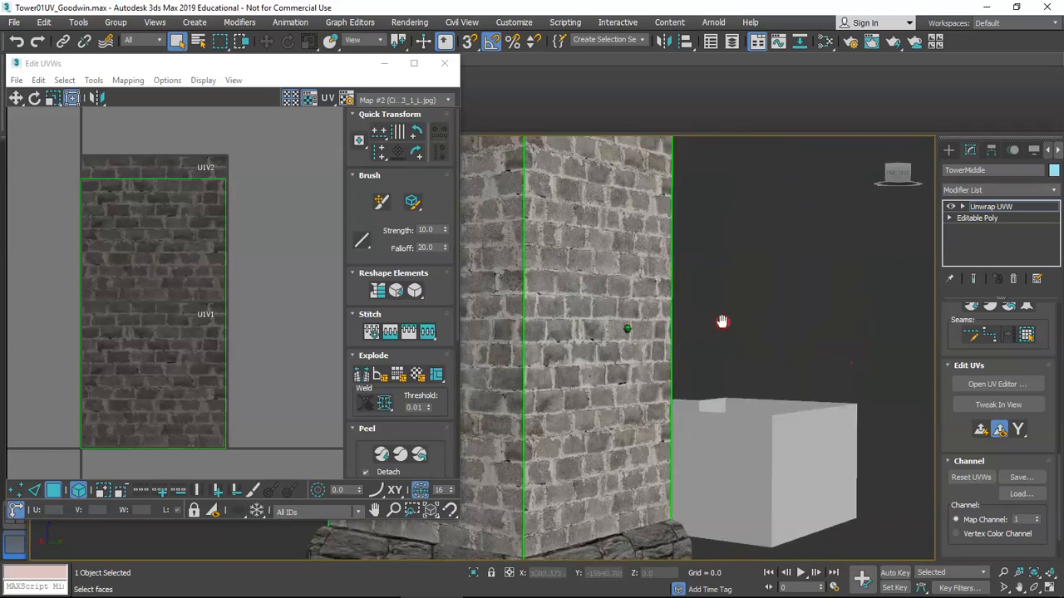
middle_click_drag(632, 328, 667, 327, "alt")
Select one wall face of TowerMiddle, mirror its UV shell horizontally, and check the bricks at the shared corner
left_click(692, 316)
scroll(557, 314, "up", 5)
middle_click_drag(557, 314, 603, 314, "alt")
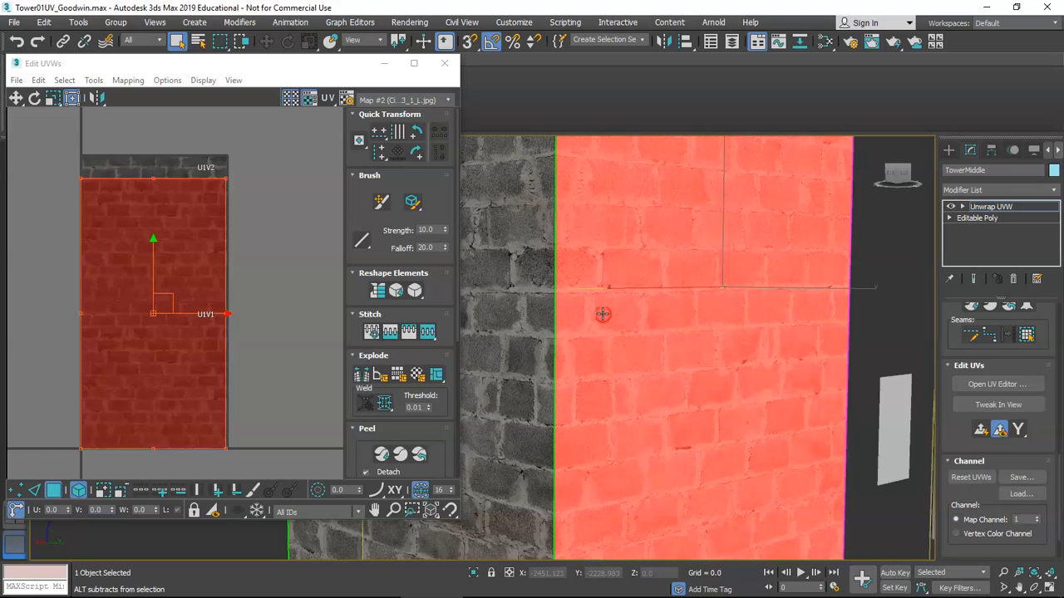
left_click(929, 286)
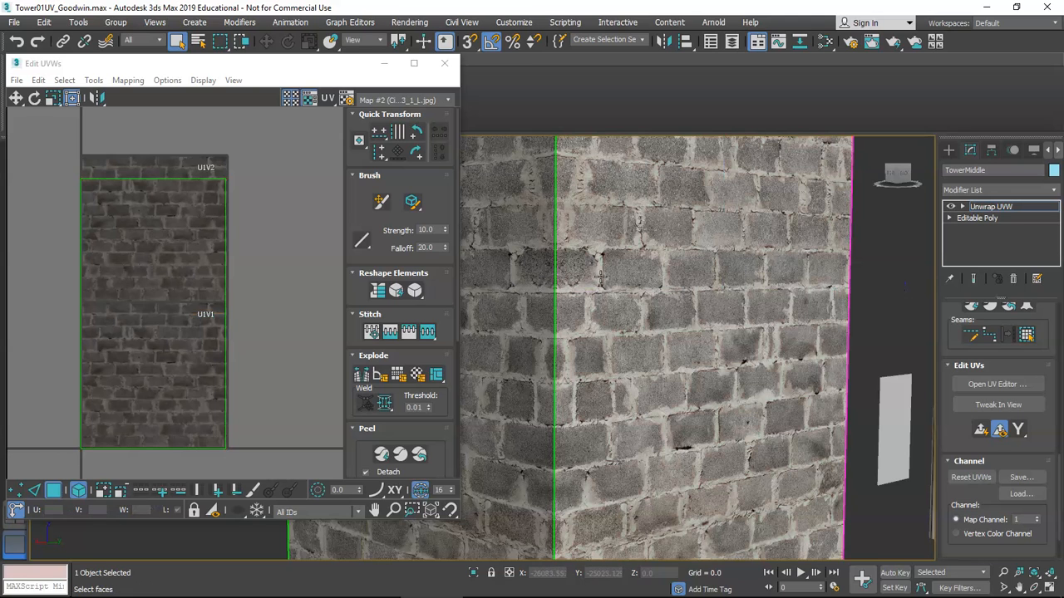
left_click(683, 299)
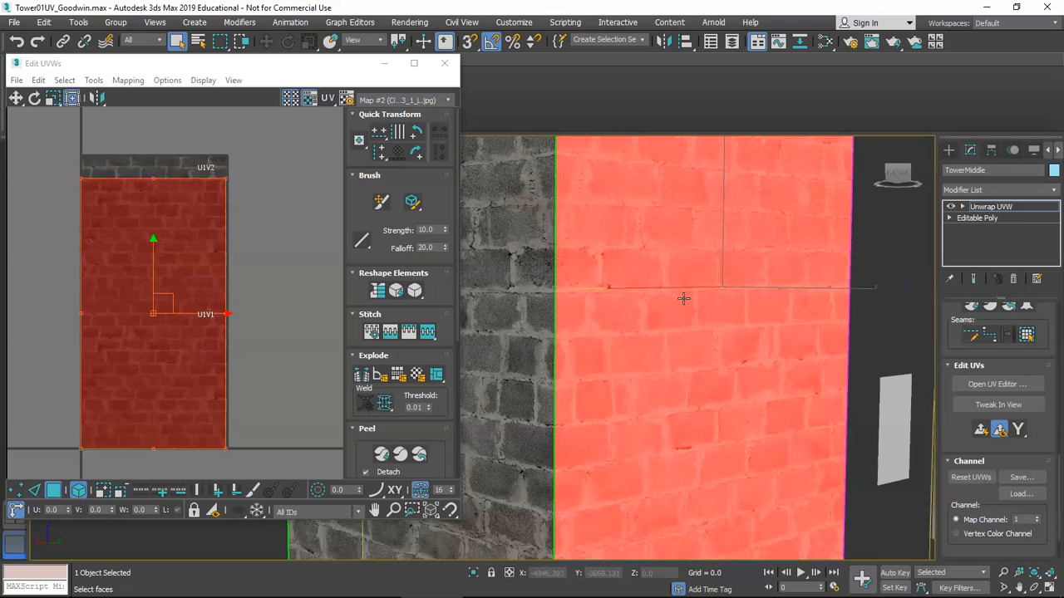
right_click(178, 259)
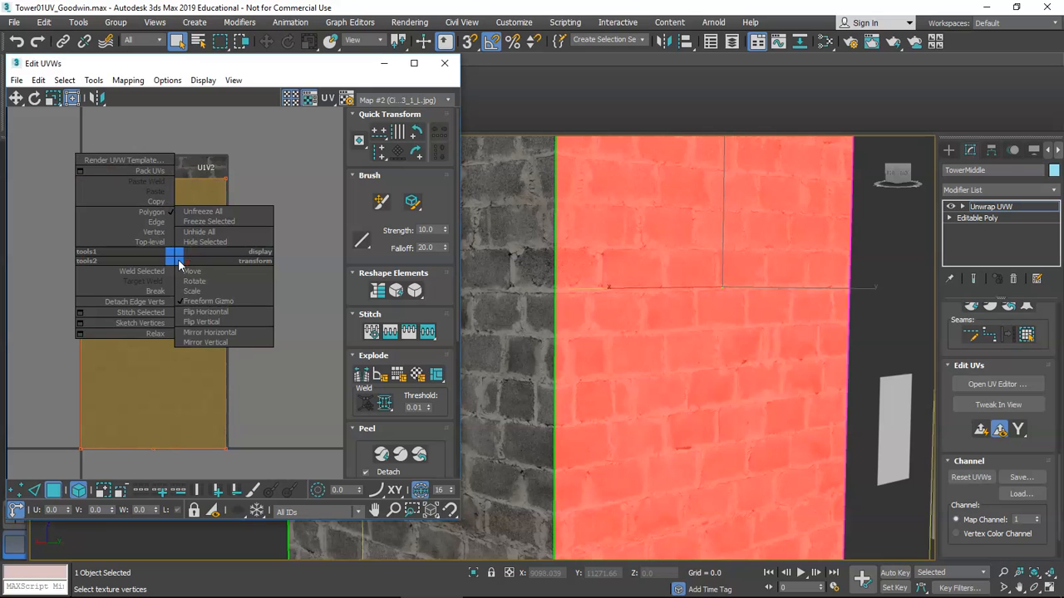
left_click(222, 336)
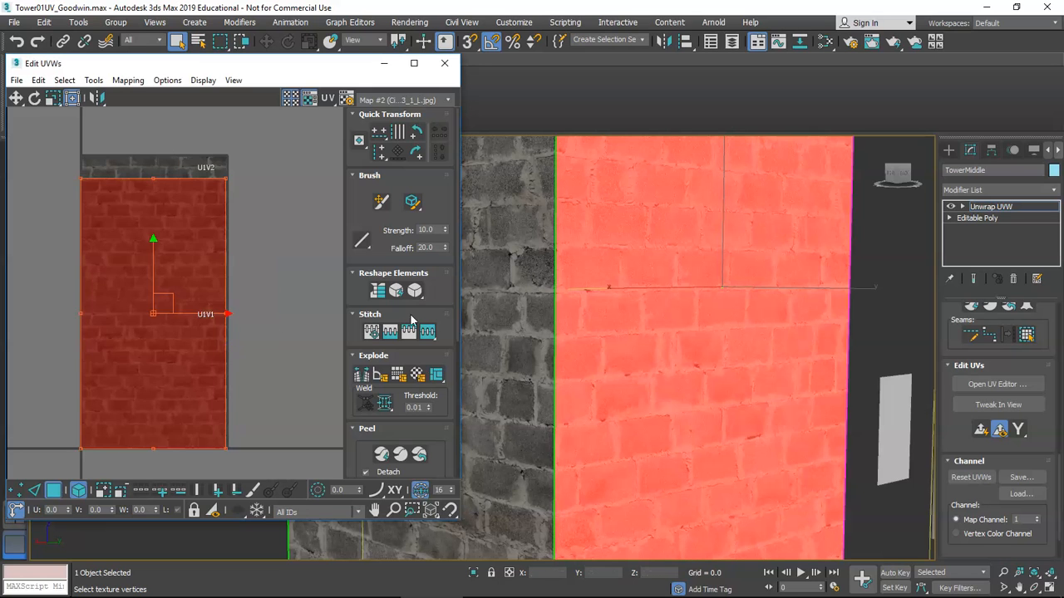
left_click(881, 287)
scroll(536, 295, "up", 3)
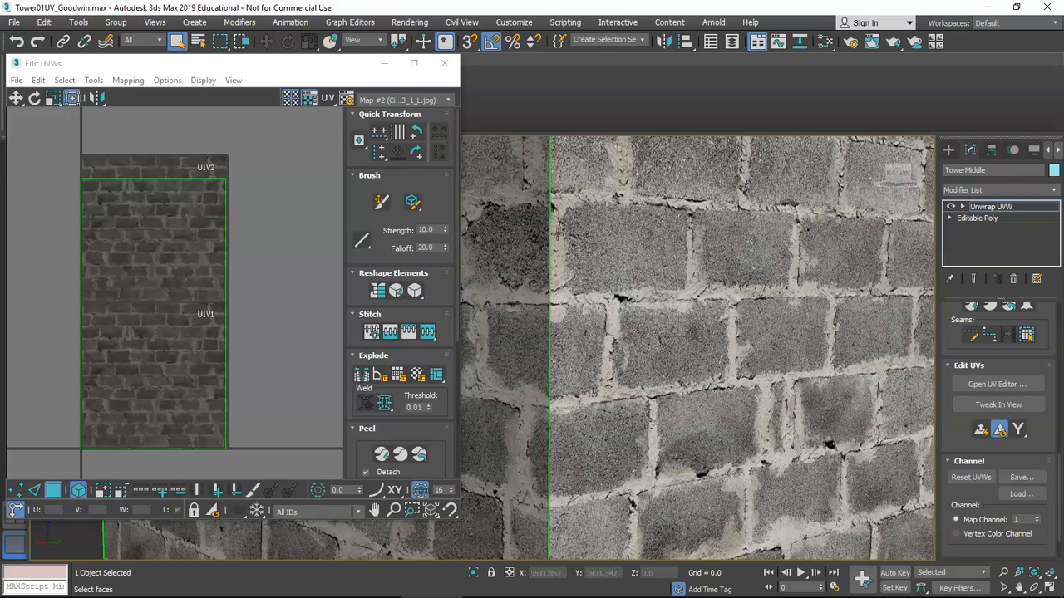
scroll(553, 293, "down", 1)
scroll(722, 299, "down", 2)
middle_click_drag(720, 300, 688, 297, "alt")
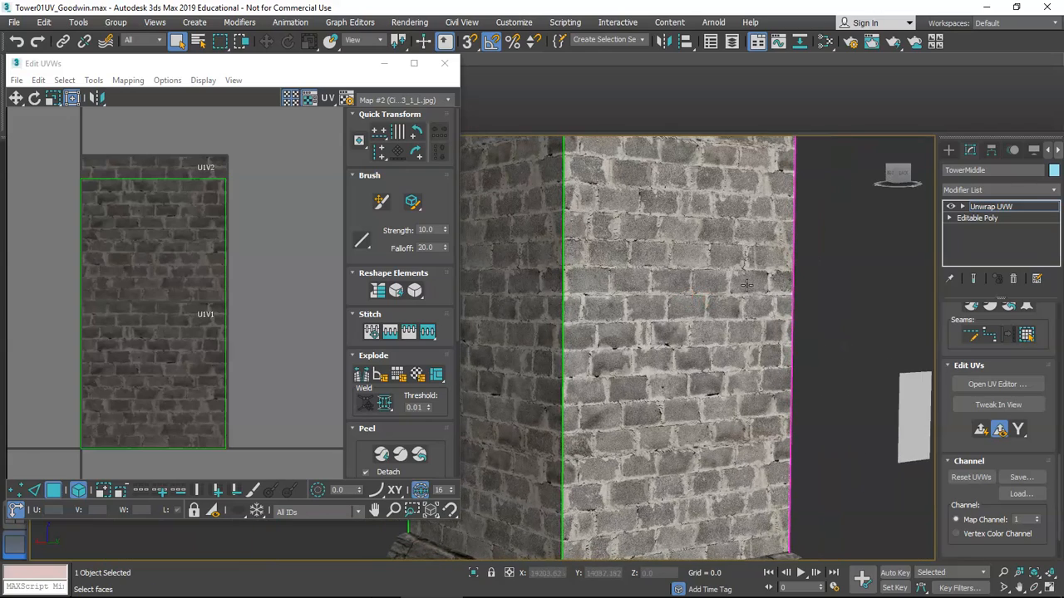
Select the opposite wall face, mirror its UV shell horizontally too, and check the bricks around the tower
middle_click_drag(784, 291, 821, 314, "alt")
left_click(728, 299)
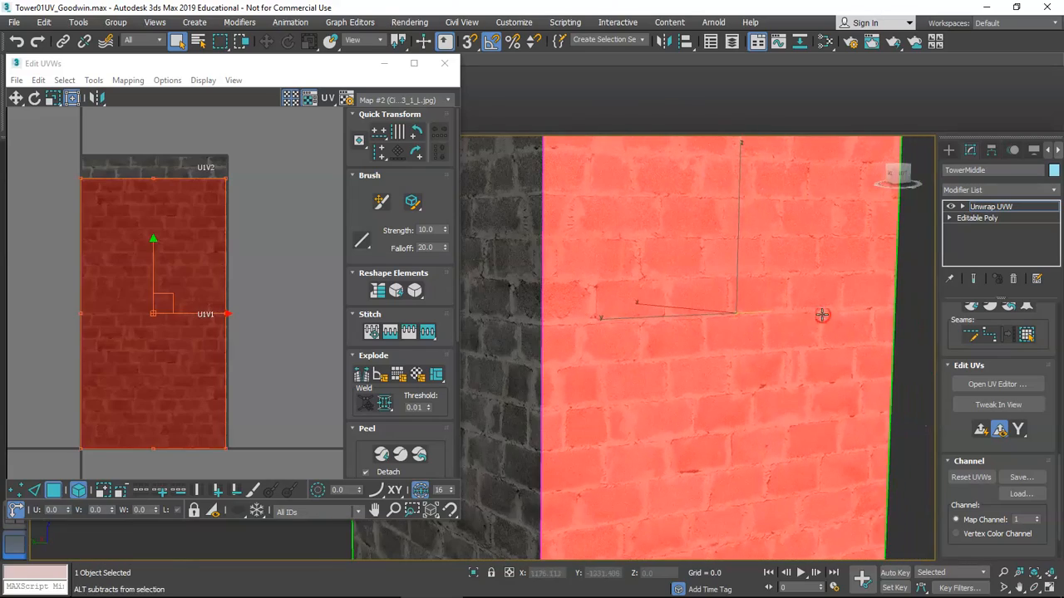
right_click(162, 277)
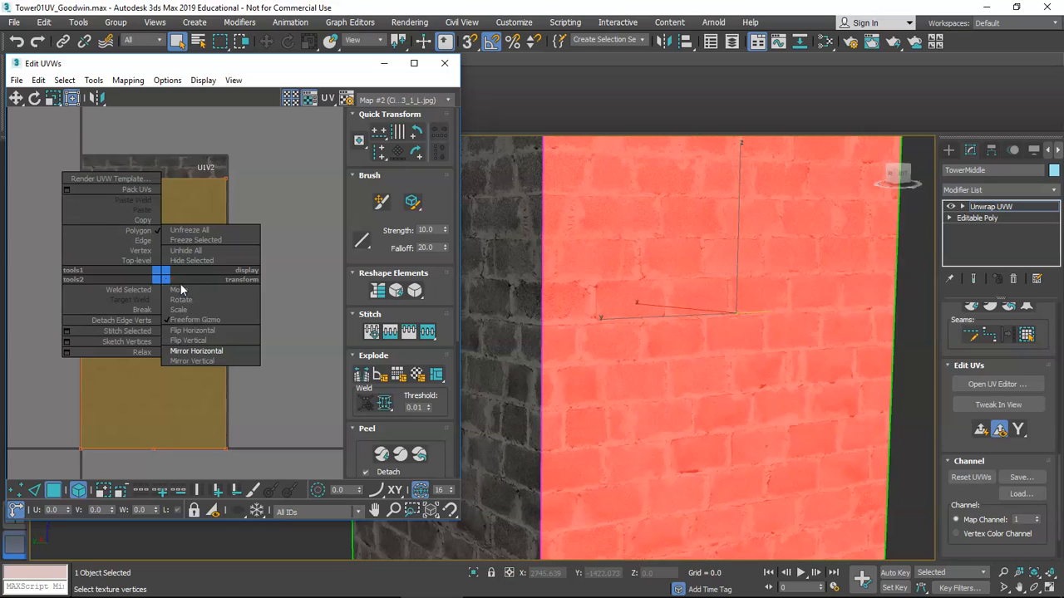
left_click(218, 352)
scroll(881, 320, "down", 5)
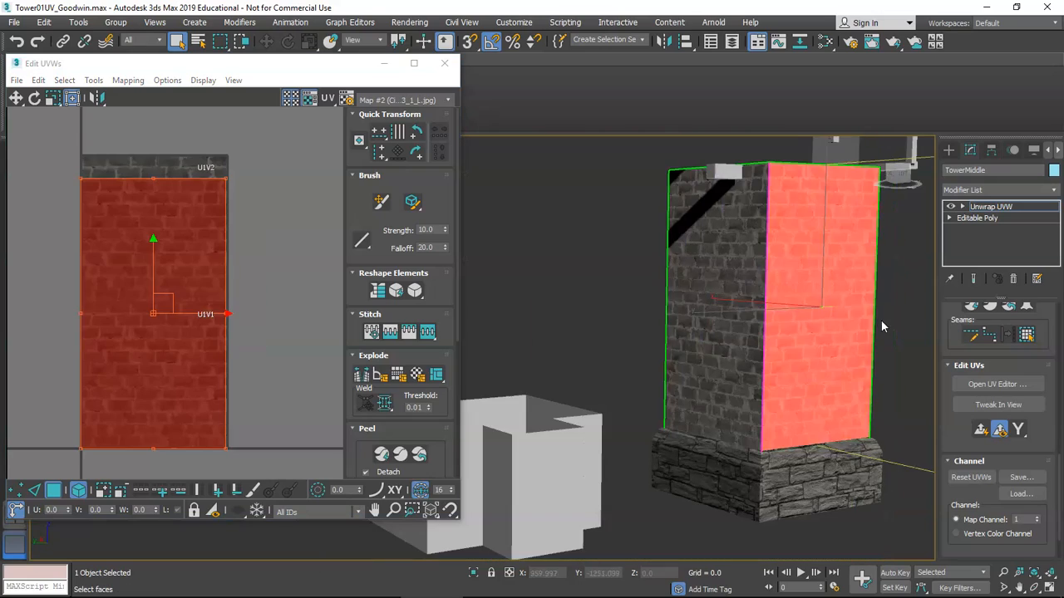
left_click(894, 323)
middle_click_drag(894, 322, 703, 305)
scroll(805, 295, "up", 5)
scroll(805, 297, "down", 2)
scroll(703, 305, "down", 3)
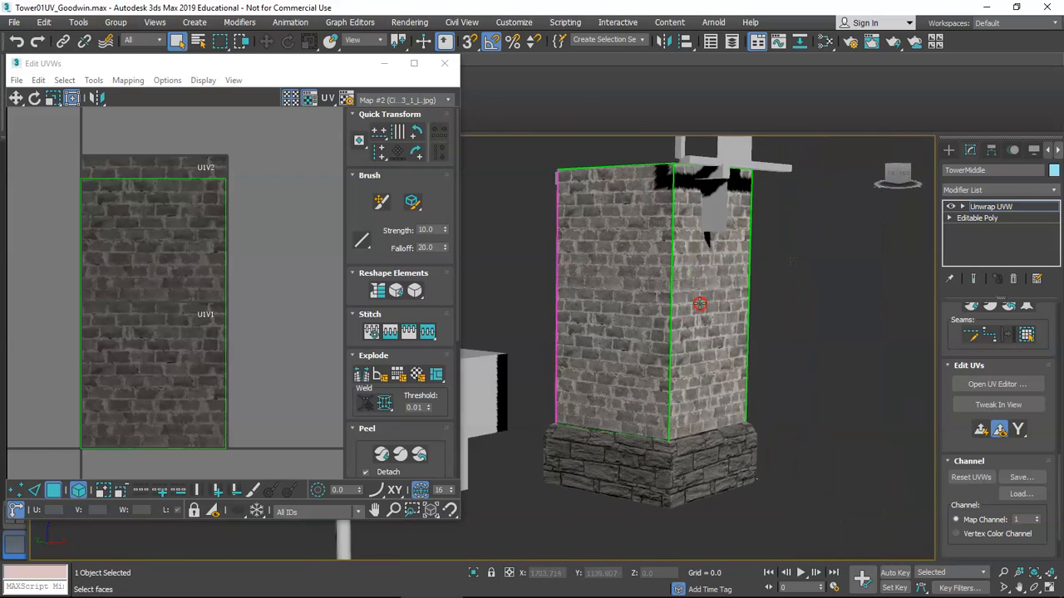
Collapse TowerMiddle's Unwrap UVW modifier into the Editable Poly using Hold/Yes, and deselect the object
right_click(1004, 209)
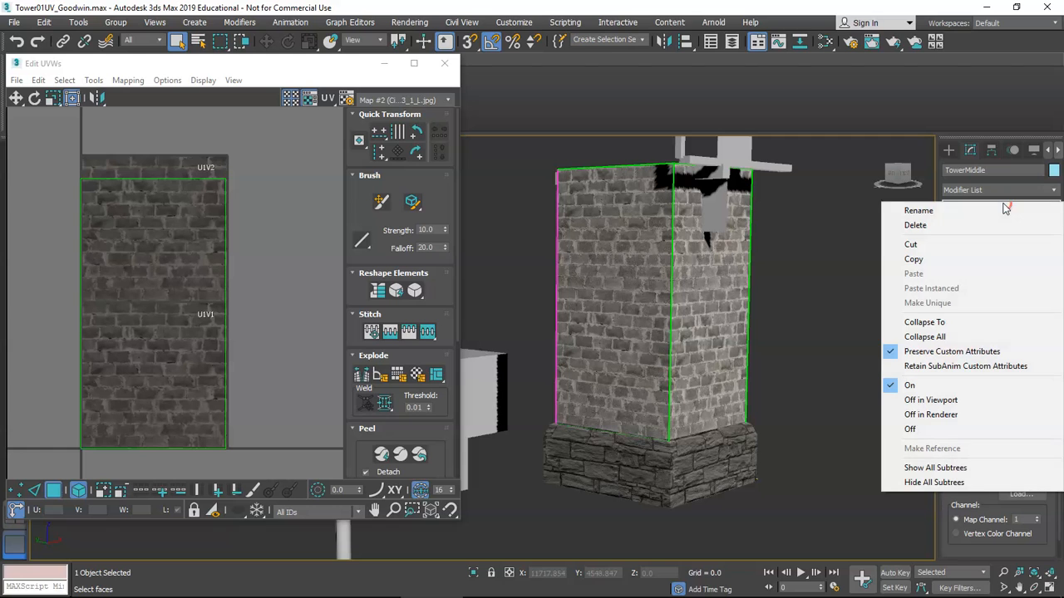
left_click(923, 324)
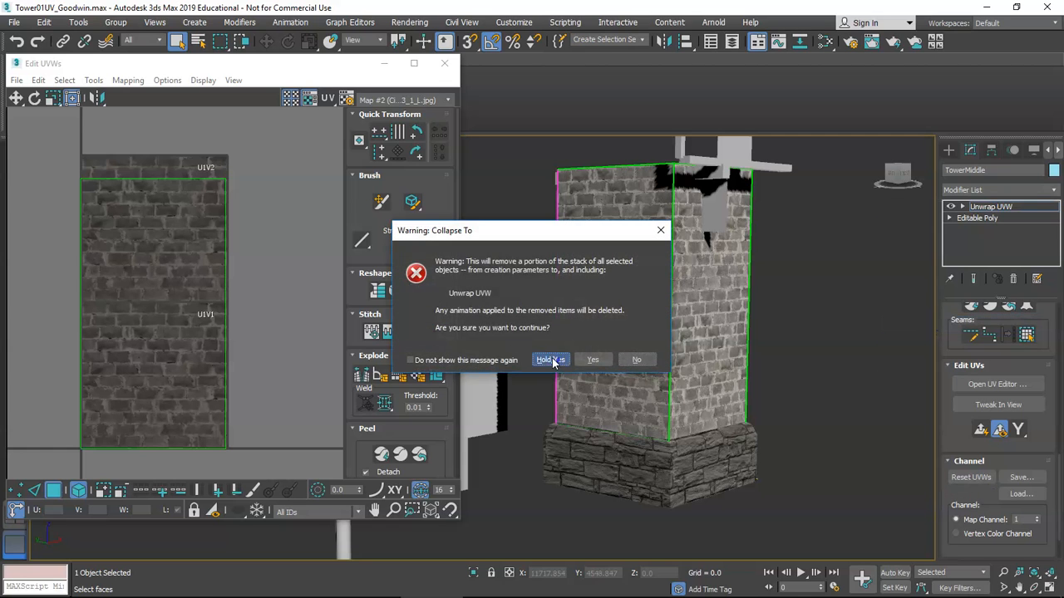
left_click(552, 360)
left_click(773, 358)
Select the angled support plane below the tower's beams and apply the dark wood texture to it
middle_click_drag(662, 342, 448, 354)
middle_click_drag(589, 225, 511, 334)
middle_click_drag(509, 288, 525, 314)
scroll(448, 354, "up", 2)
middle_click_drag(449, 347, 496, 352, "alt")
scroll(496, 352, "down", 3)
scroll(468, 353, "up", 5)
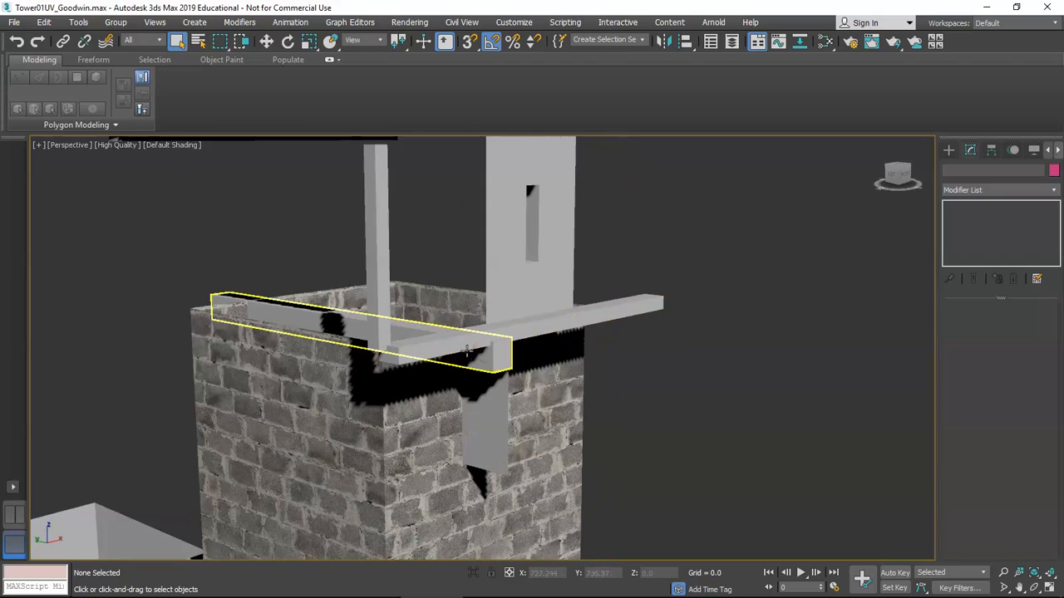
scroll(502, 396, "up", 2)
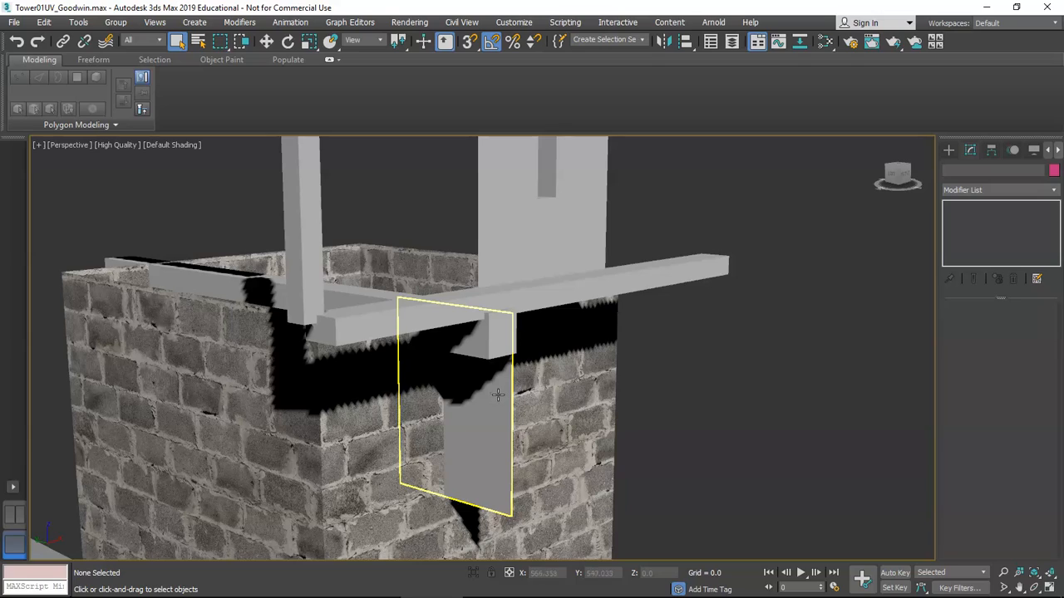
mouse_move(493, 384)
middle_mouse_down()
mouse_move(508, 399)
mouse_move(508, 441)
mouse_move(495, 385)
mouse_move(509, 381)
middle_mouse_up()
left_click(505, 400)
scroll(487, 377, "up", 2)
key("w")
left_click_drag(432, 361, 499, 368)
middle_click_drag(537, 394, 603, 413, "alt")
scroll(781, 427, "up", 2)
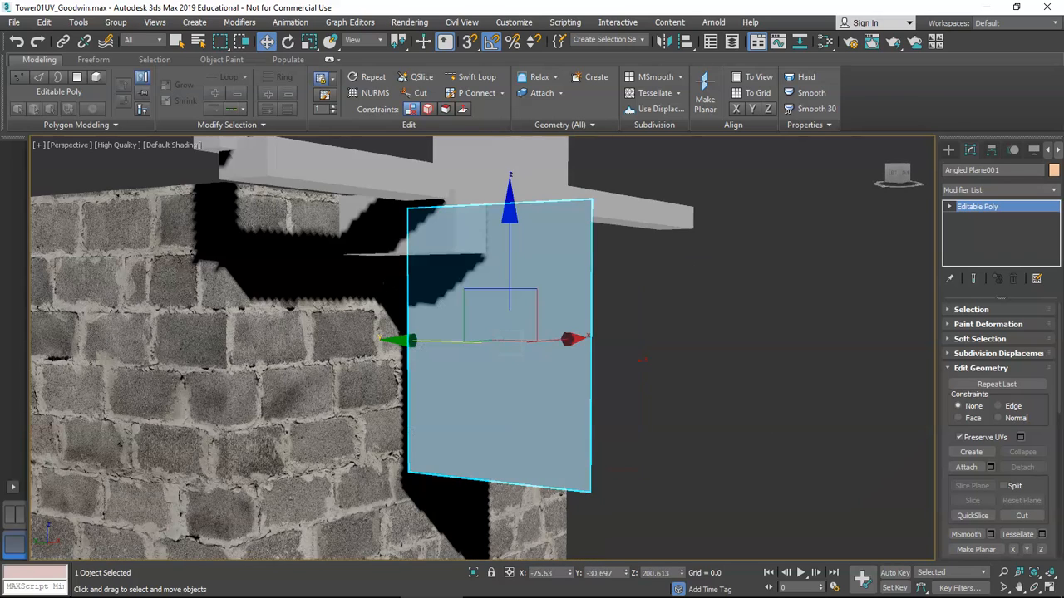
left_click_drag(615, 349, 538, 391)
middle_click_drag(556, 396, 526, 415, "alt")
Select the Window panel beneath the roof and apply the dark wood texture to it
scroll(561, 393, "down", 5)
scroll(561, 393, "down", 3)
scroll(522, 361, "up", 3)
middle_click_drag(522, 361, 462, 327, "alt")
scroll(506, 325, "up", 4)
left_click(506, 325)
scroll(506, 326, "down", 2)
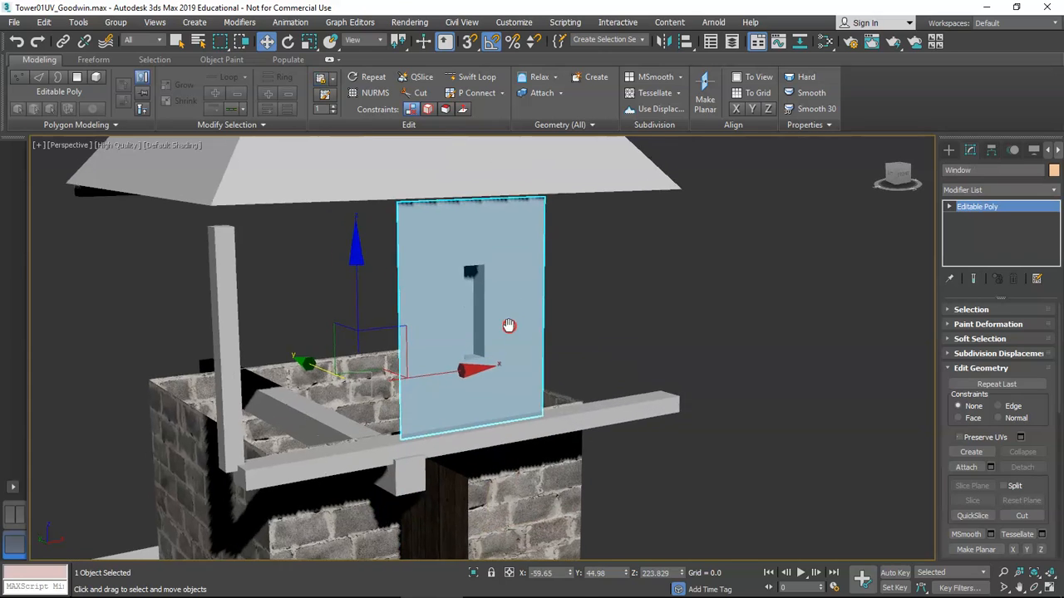
scroll(506, 325, "up", 2)
left_click_drag(1062, 366, 520, 352)
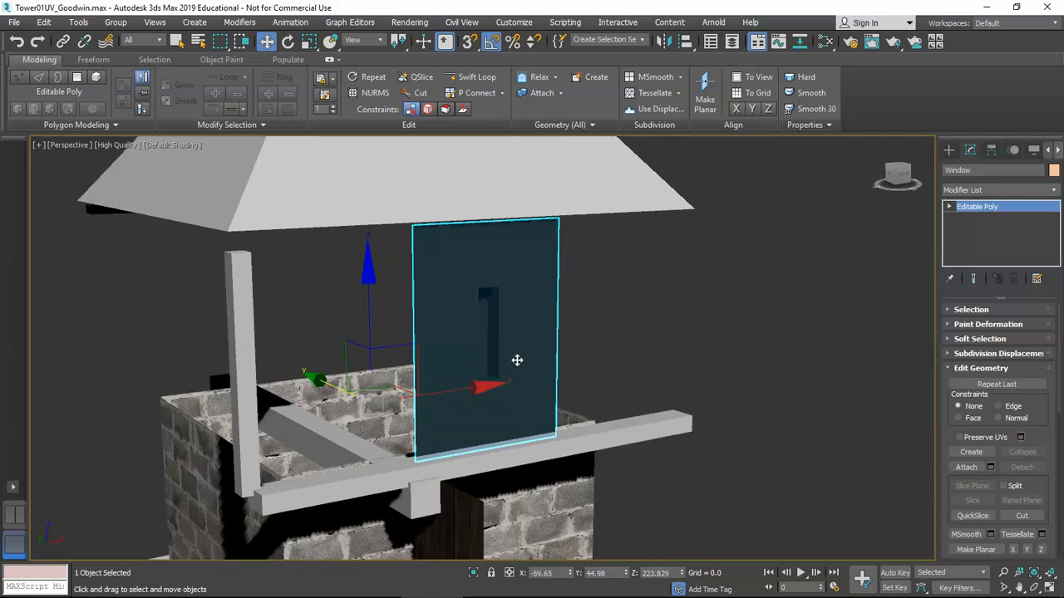
Select the Roof, apply the wooden shingle texture to it, and inspect the shingle direction on its sides
scroll(549, 399, "down", 4)
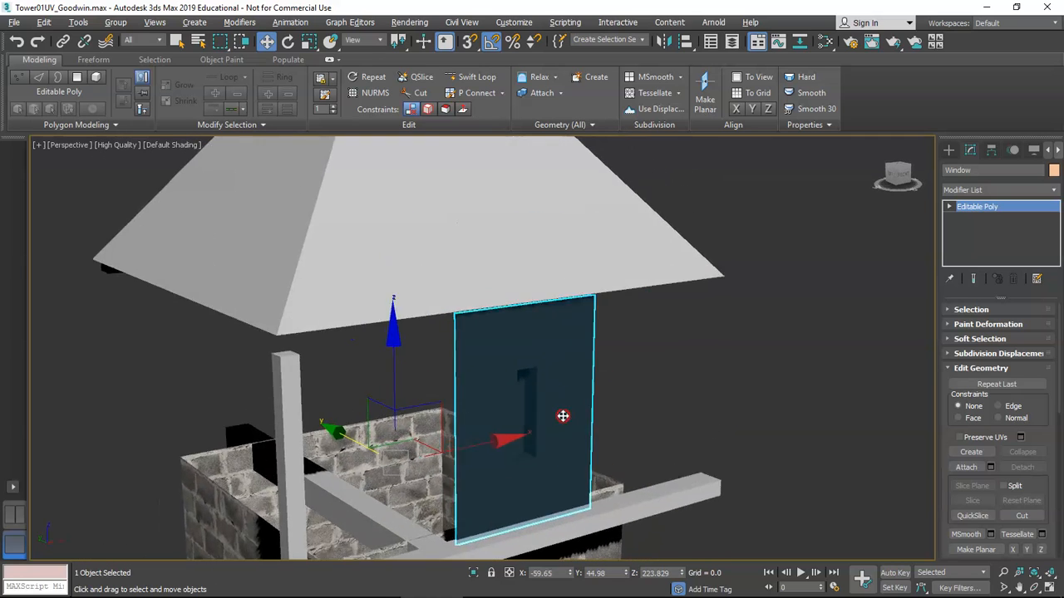
scroll(541, 332, "up", 2)
left_click(541, 333)
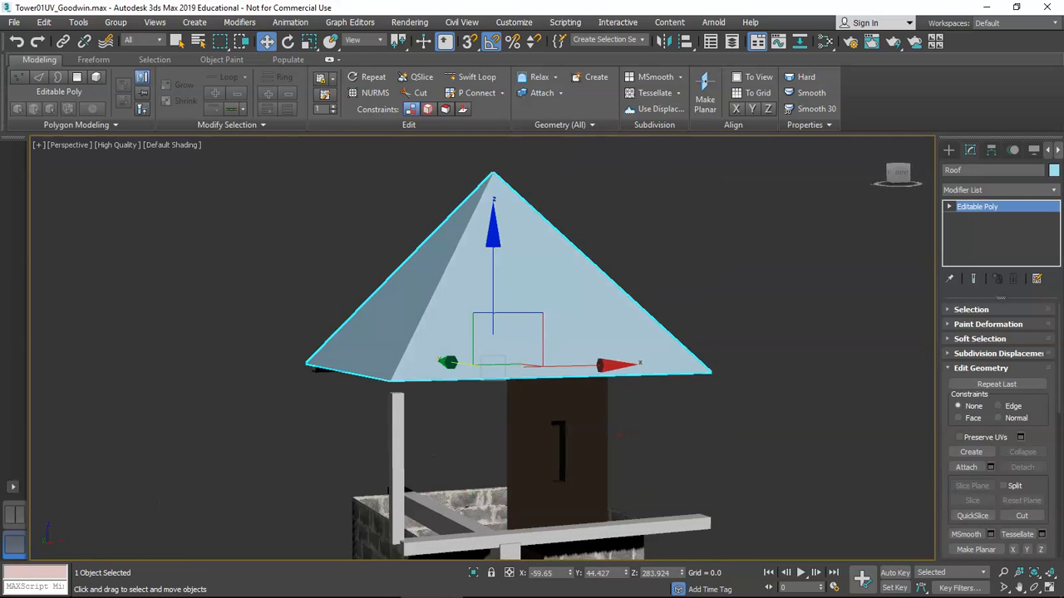
left_click_drag(756, 312, 566, 308)
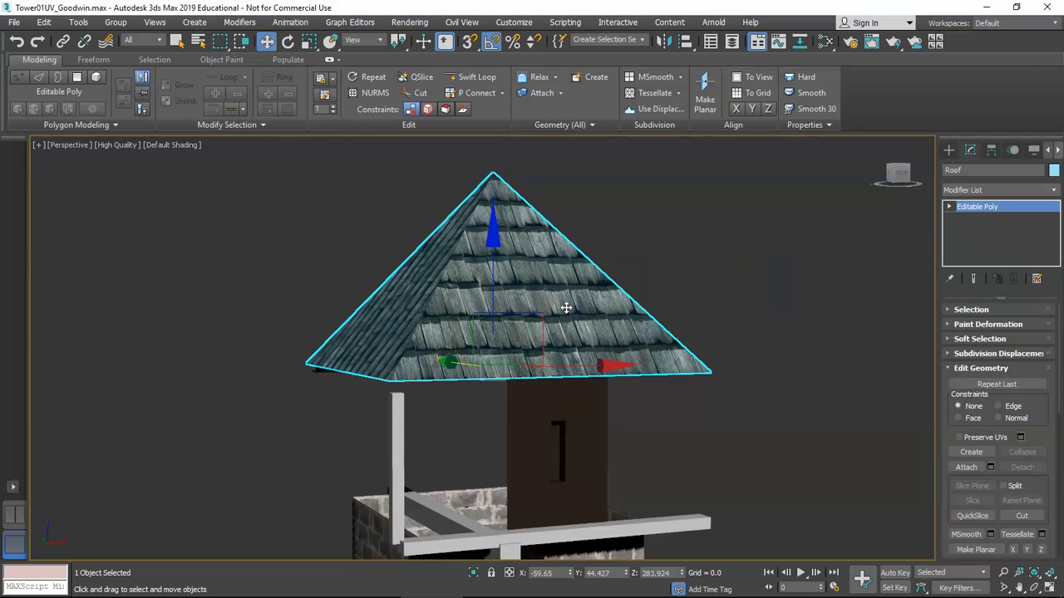
middle_click_drag(570, 302, 528, 319, "alt")
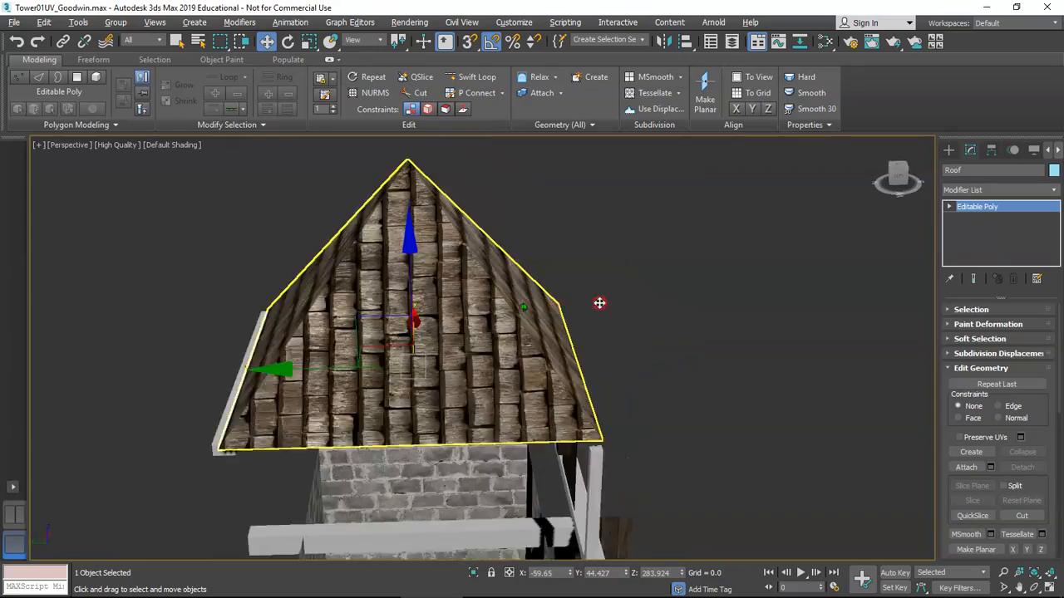
middle_click_drag(601, 302, 499, 248, "alt")
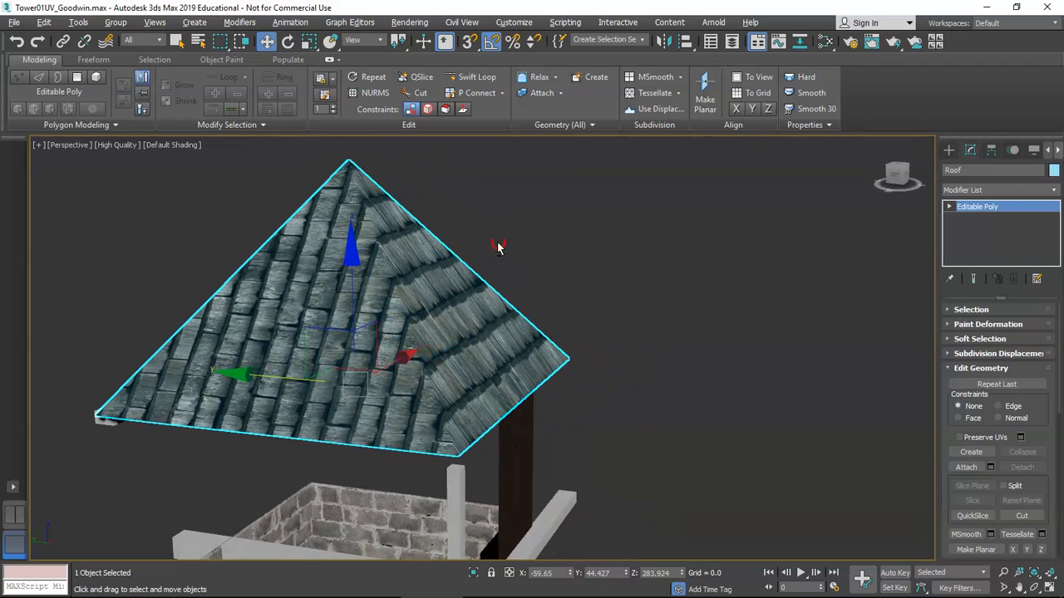
Add an Unwrap UVW modifier to the Roof, open its UV editor, and bring the roof's sides into view
left_click(998, 190)
key("u")
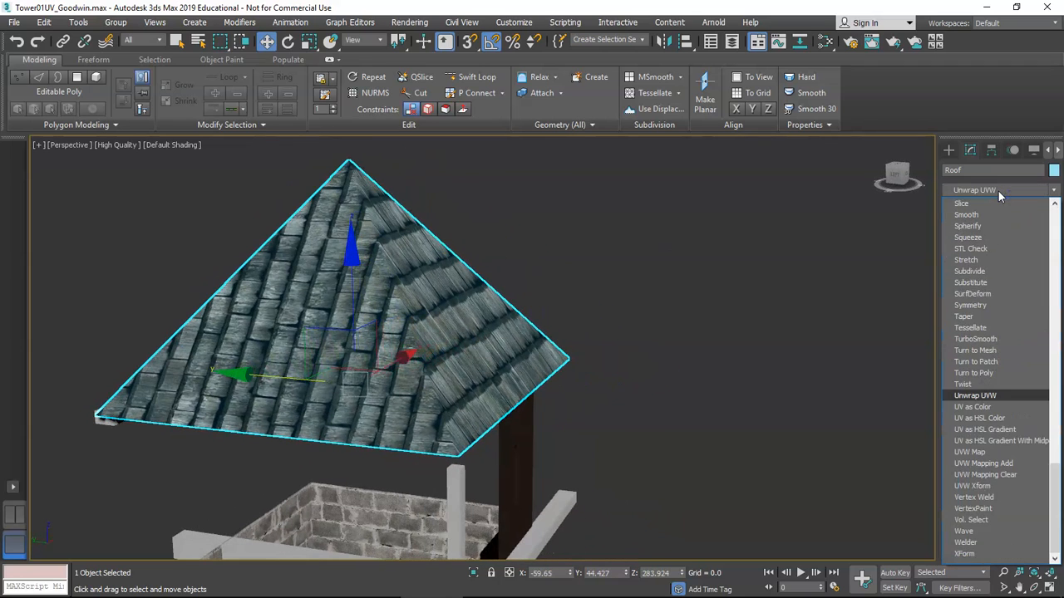
key("Return")
scroll(612, 387, "down", 5)
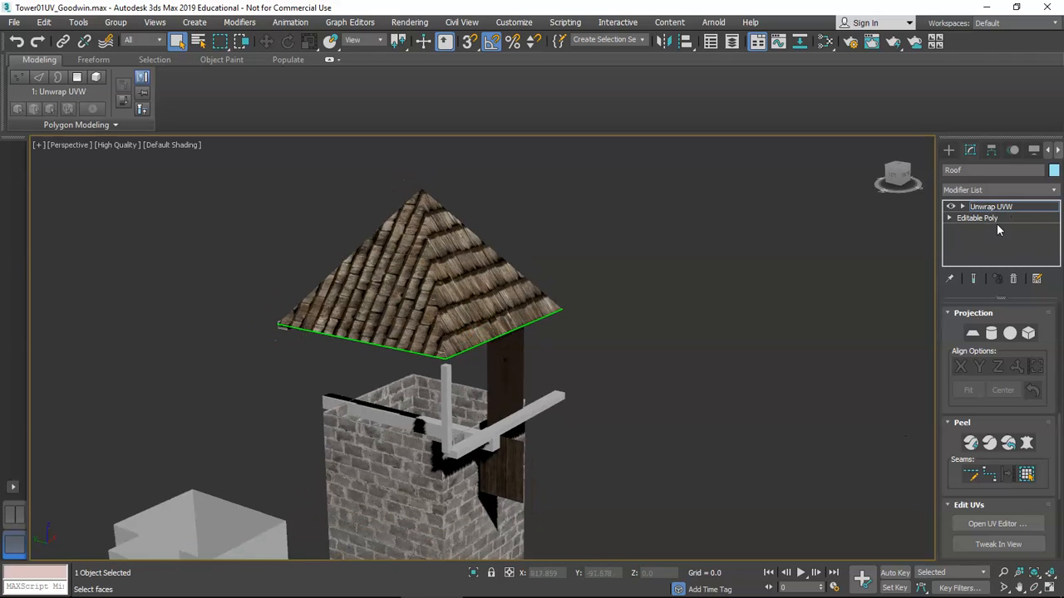
left_click(1001, 524)
middle_click_drag(546, 428, 718, 388)
middle_click_drag(220, 317, 227, 277)
scroll(226, 277, "down", 3)
middle_click_drag(718, 284, 642, 329)
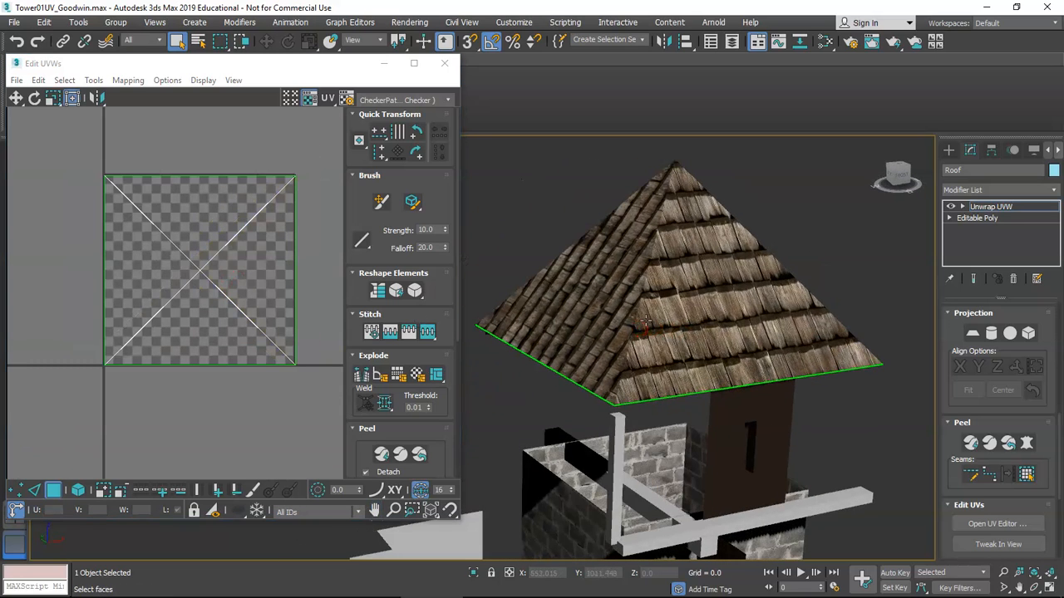
Try to separate the roof's four side faces one at a time in the UV layout with Quick Peel
left_click(712, 307)
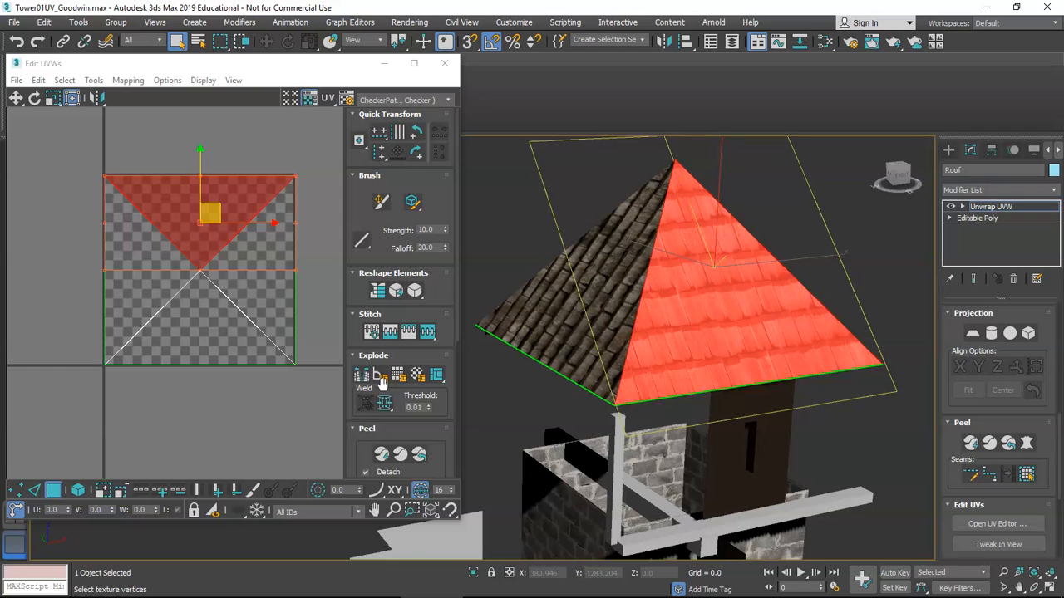
left_click(384, 456)
left_click(600, 282)
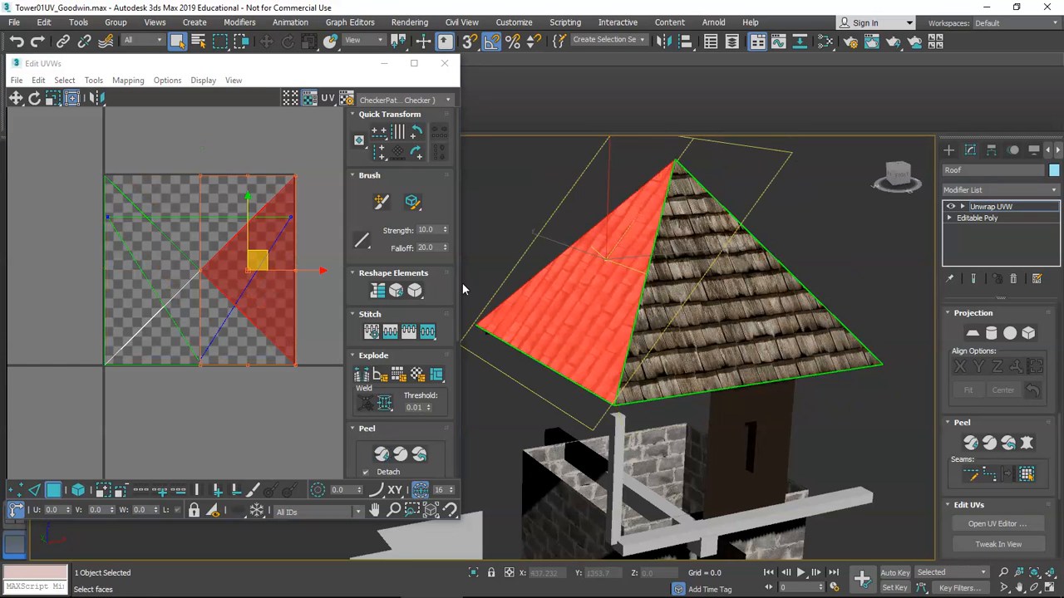
left_click(381, 453)
middle_click_drag(646, 291, 582, 329, "alt")
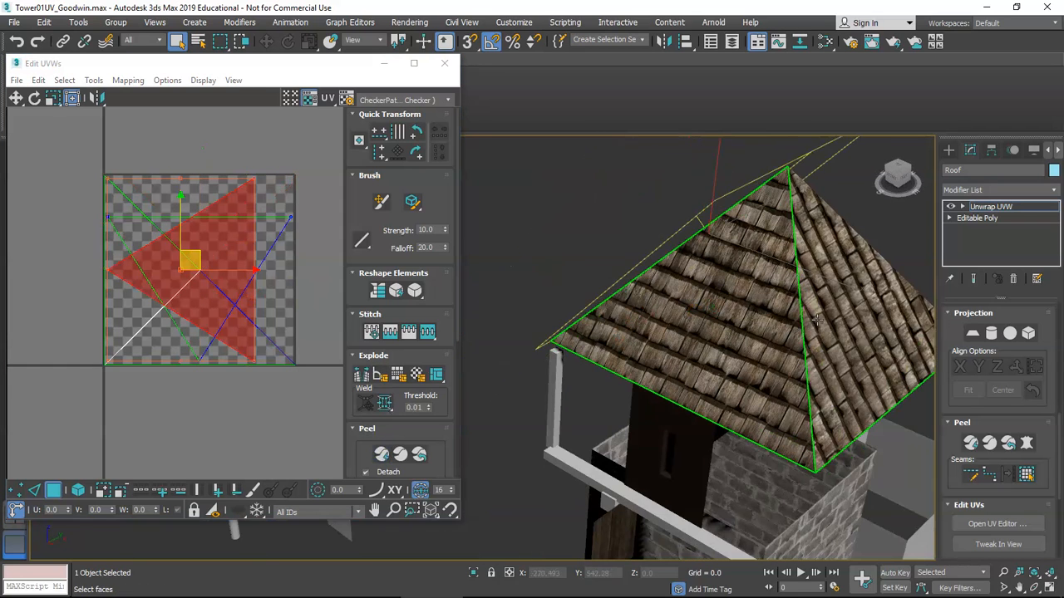
left_click(817, 320)
left_click(387, 459)
middle_click_drag(282, 379, 232, 408)
middle_click_drag(906, 341, 654, 337, "alt")
left_click(713, 305)
left_click(382, 459)
scroll(166, 374, "down", 2)
middle_click_drag(155, 371, 169, 369)
Select the roof side above the dark window panel and apply a Quick Planar Map aligned to the faces' average normals
middle_click_drag(532, 336, 738, 389, "alt")
middle_click_drag(738, 389, 667, 322)
left_click(579, 303)
scroll(1027, 459, "down", 5)
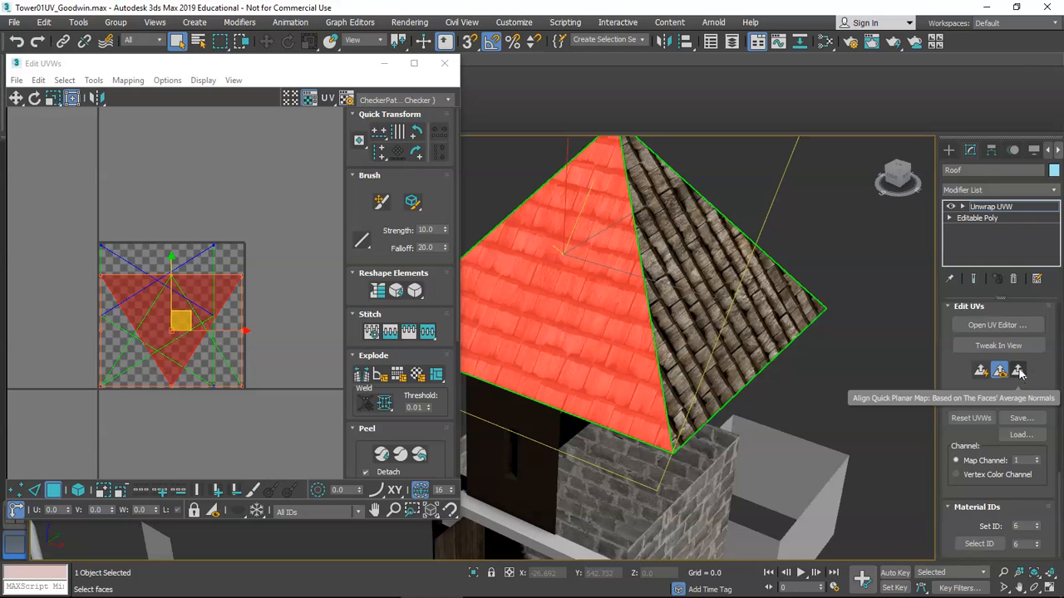
scroll(804, 383, "down", 5)
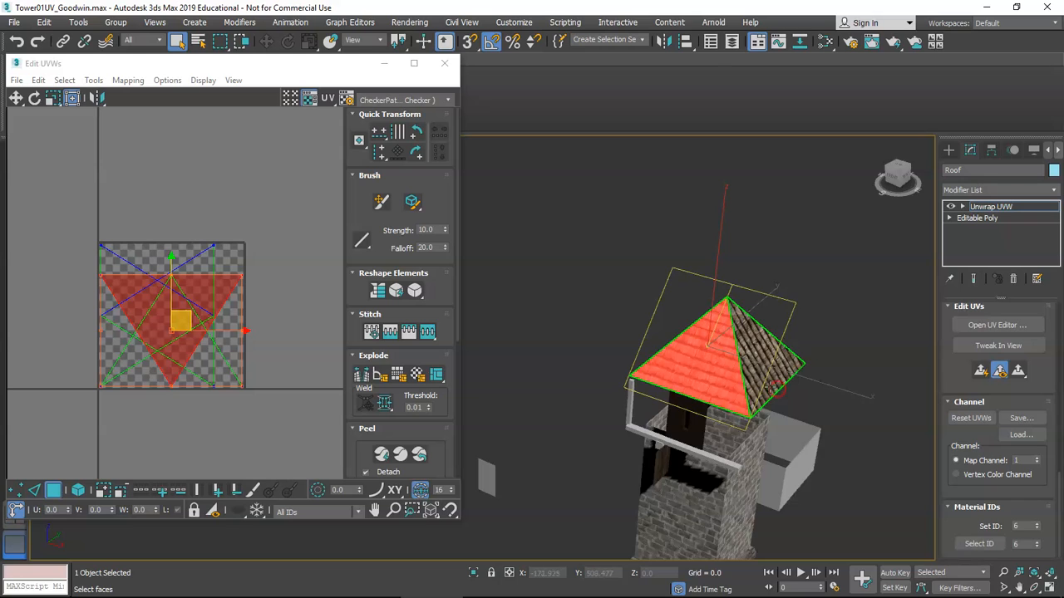
middle_click_drag(776, 385, 726, 349, "alt")
scroll(726, 349, "up", 4)
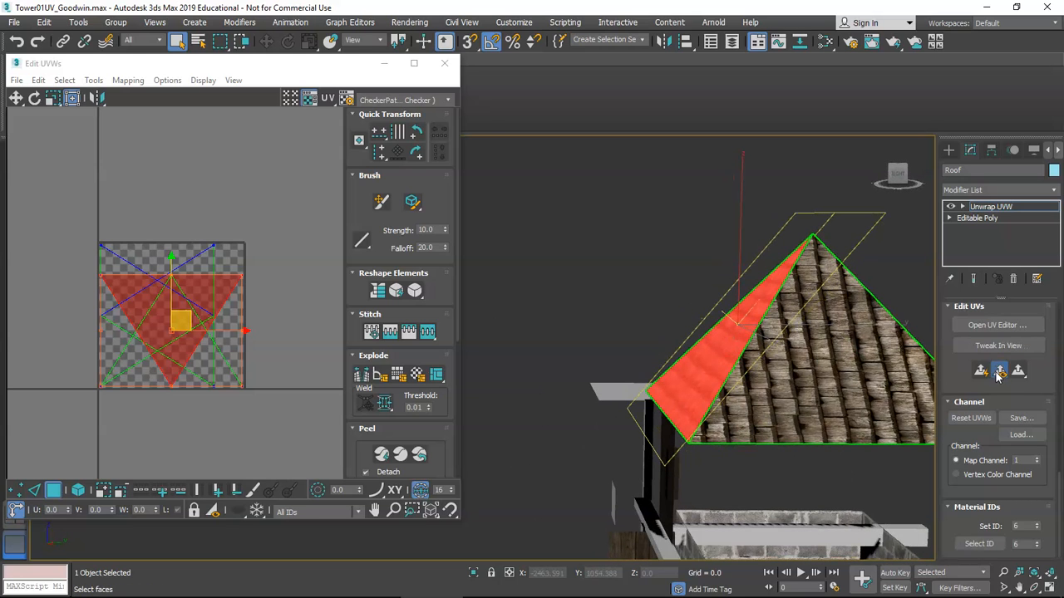
middle_click_drag(719, 355, 821, 280, "alt")
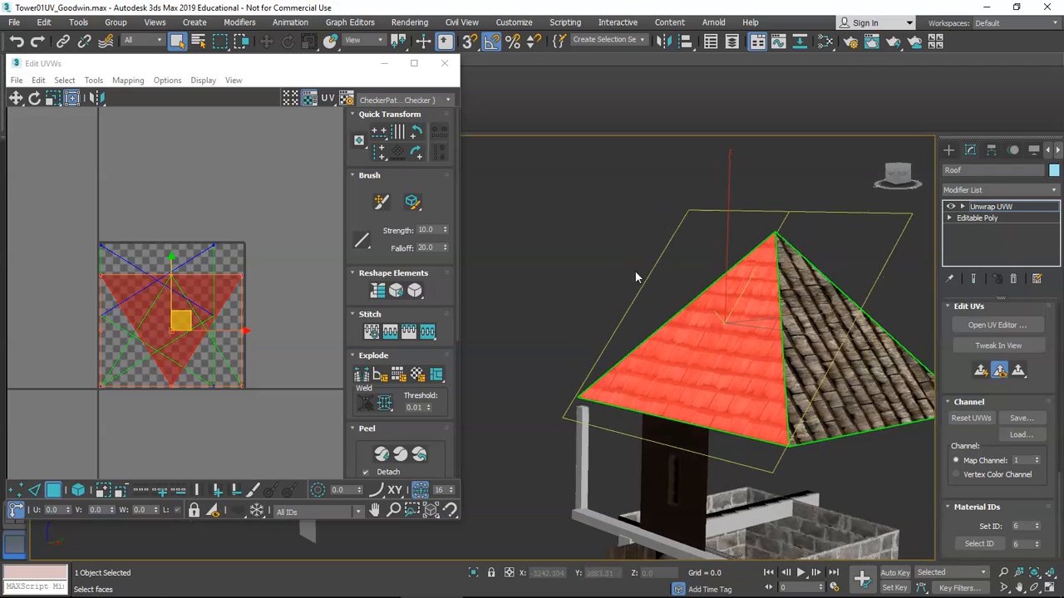
left_click(981, 371)
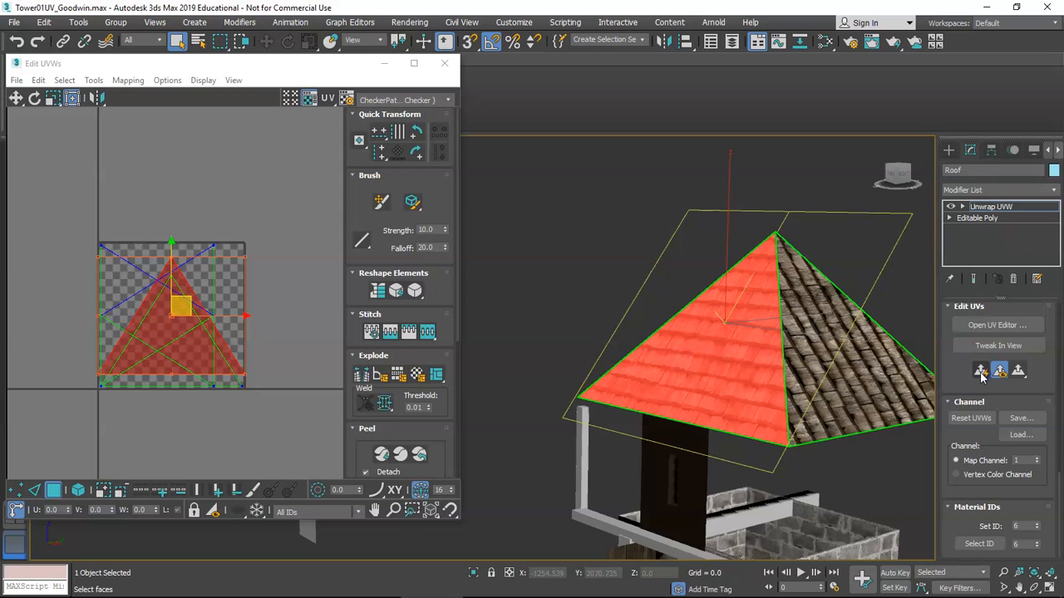
Apply the averaged-normals Quick Planar Map to each of the three remaining roof sides, one face at a time
middle_click_drag(864, 389, 766, 391, "alt")
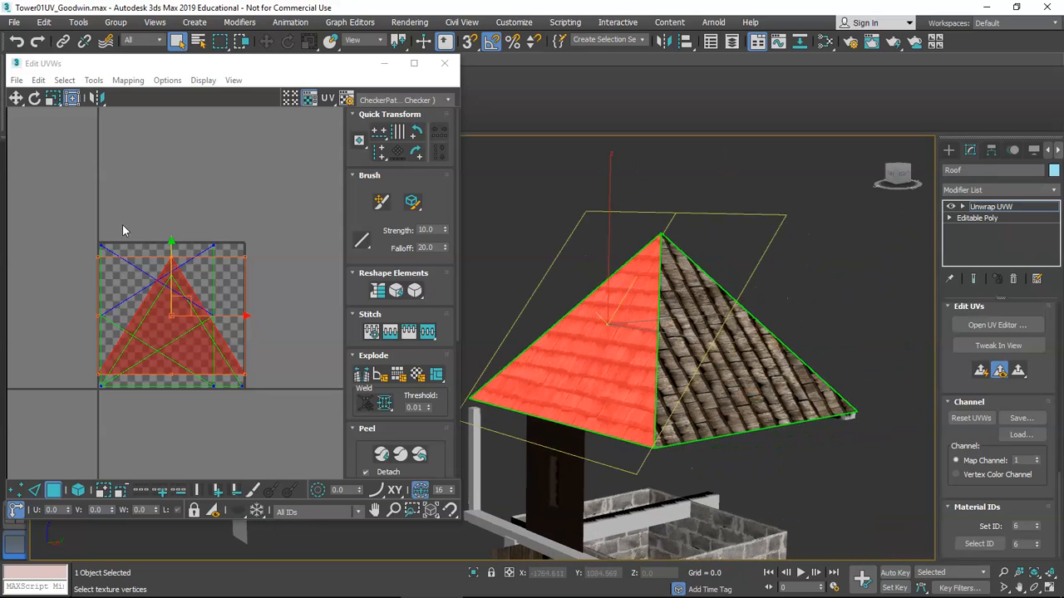
middle_click_drag(495, 364, 539, 356, "alt")
scroll(598, 355, "down", 3)
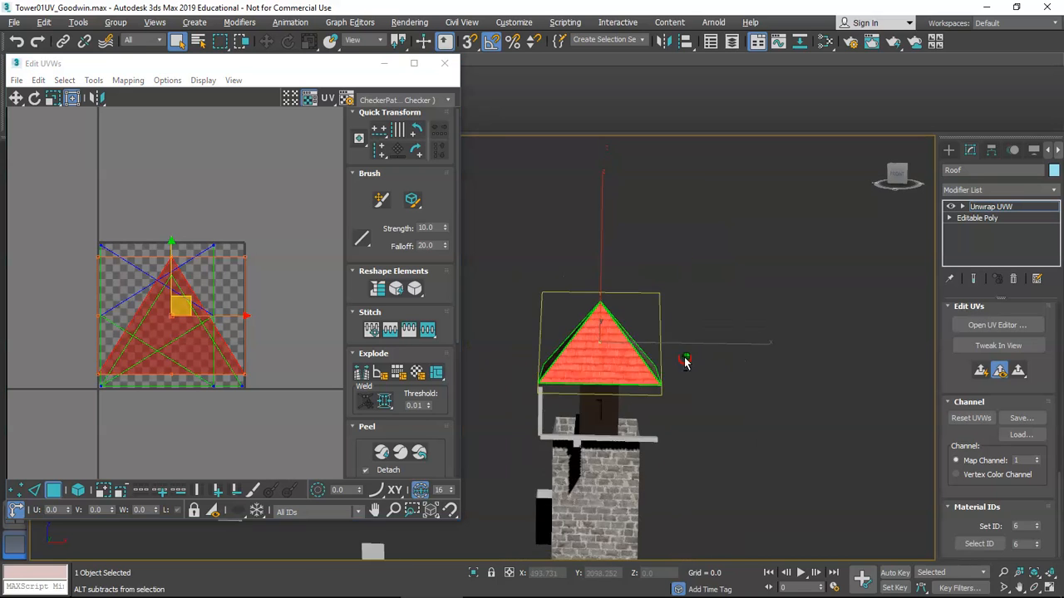
middle_click_drag(686, 360, 625, 343, "alt")
scroll(624, 339, "up", 3)
left_click(623, 339)
middle_click_drag(697, 326, 605, 366, "alt")
left_click(987, 372)
left_click(633, 327)
left_click(985, 374)
middle_click_drag(652, 275, 517, 293, "alt")
left_click(751, 319)
left_click(980, 372)
Select the vertically offset roof face's UV triangle and move it down so its base corner and edges overlap the other triangle
middle_click_drag(683, 315, 706, 332, "alt")
scroll(663, 322, "up", 3)
scroll(723, 320, "down", 3)
middle_click_drag(706, 332, 790, 334)
scroll(110, 354, "up", 8)
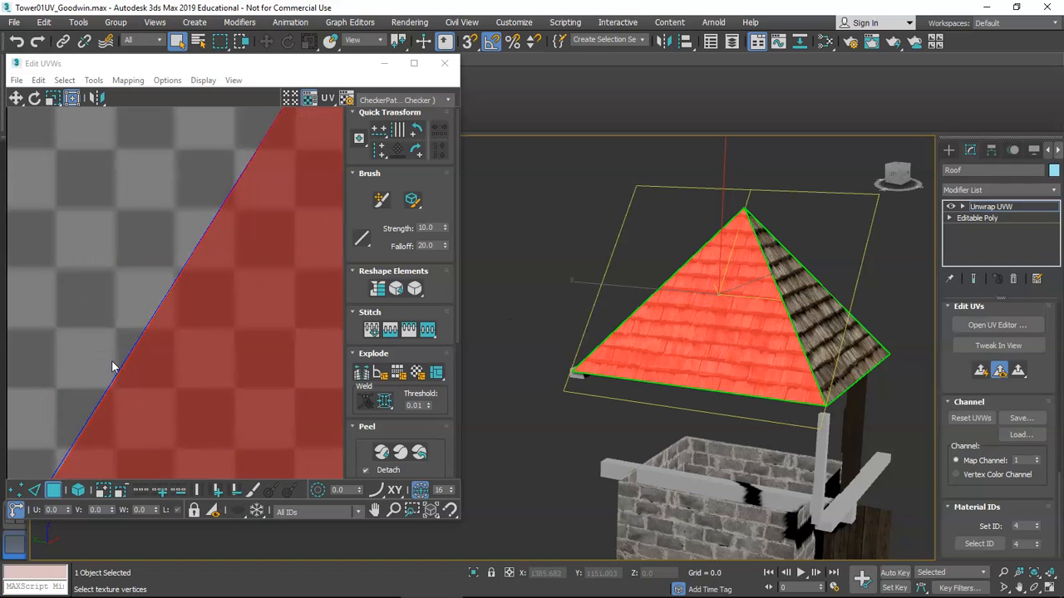
scroll(114, 366, "up", 5)
middle_click_drag(116, 365, 194, 297)
scroll(166, 333, "down", 4)
middle_click_drag(128, 389, 188, 270)
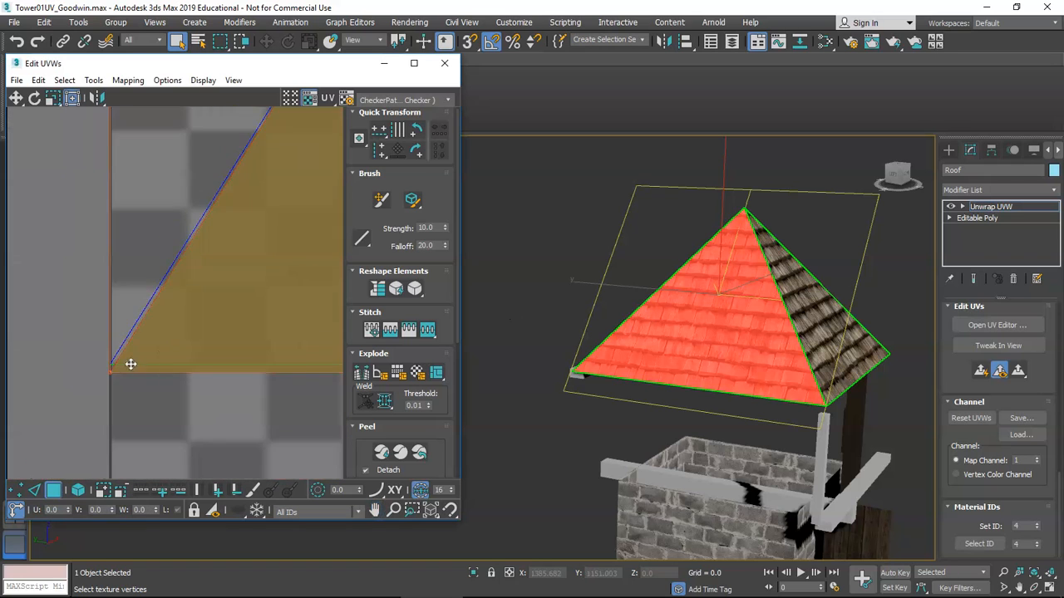
scroll(128, 362, "up", 3)
scroll(108, 385, "up", 3)
middle_click_drag(50, 386, 144, 388)
scroll(142, 360, "up", 3)
left_click(115, 367)
left_click(154, 253)
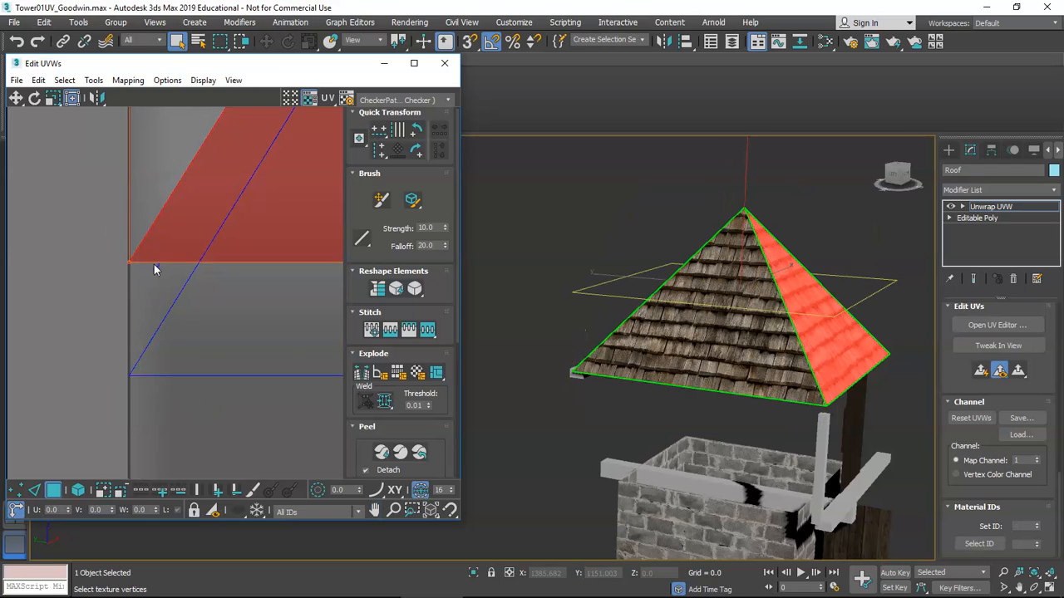
left_click_drag(183, 232, 185, 333)
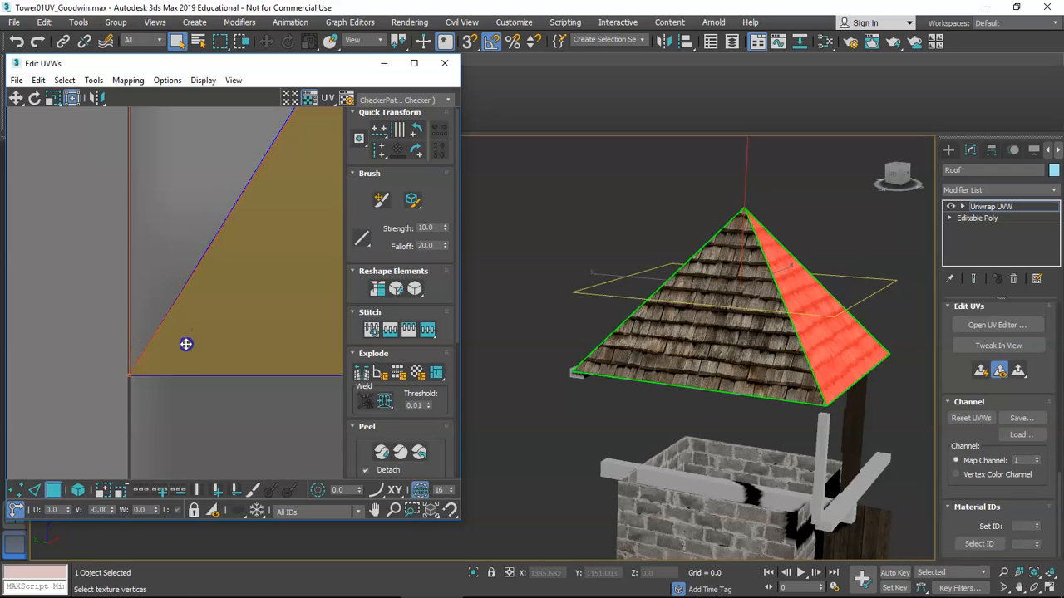
left_click_drag(186, 344, 185, 344)
left_click(175, 401)
In vertex mode, move the higher UV peak vertices straight down onto the peak of the other roof triangles
scroll(190, 288, "down", 6)
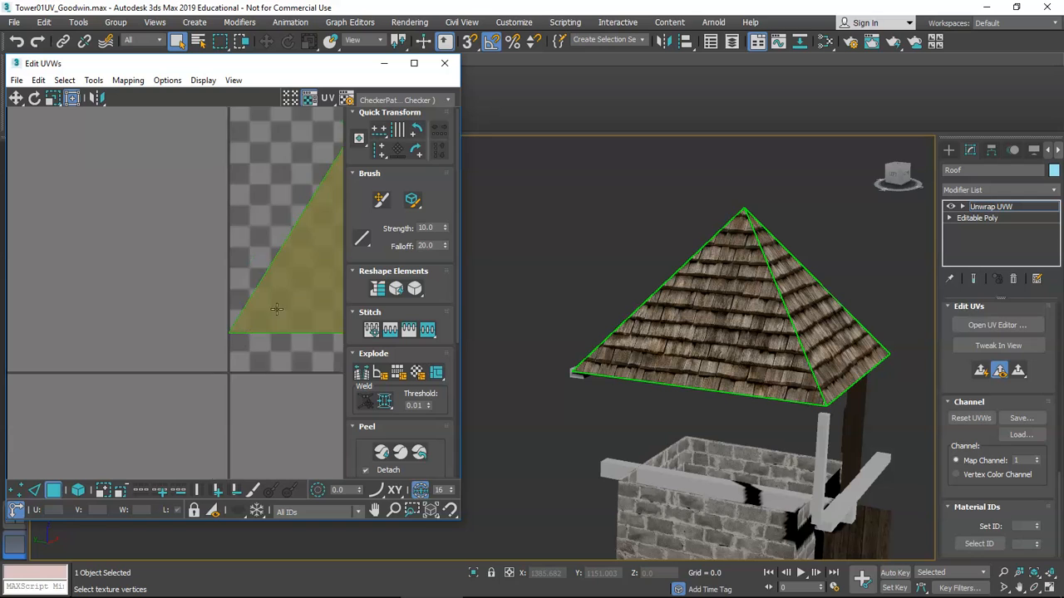
middle_click_drag(191, 289, 200, 275)
scroll(193, 230, "up", 6)
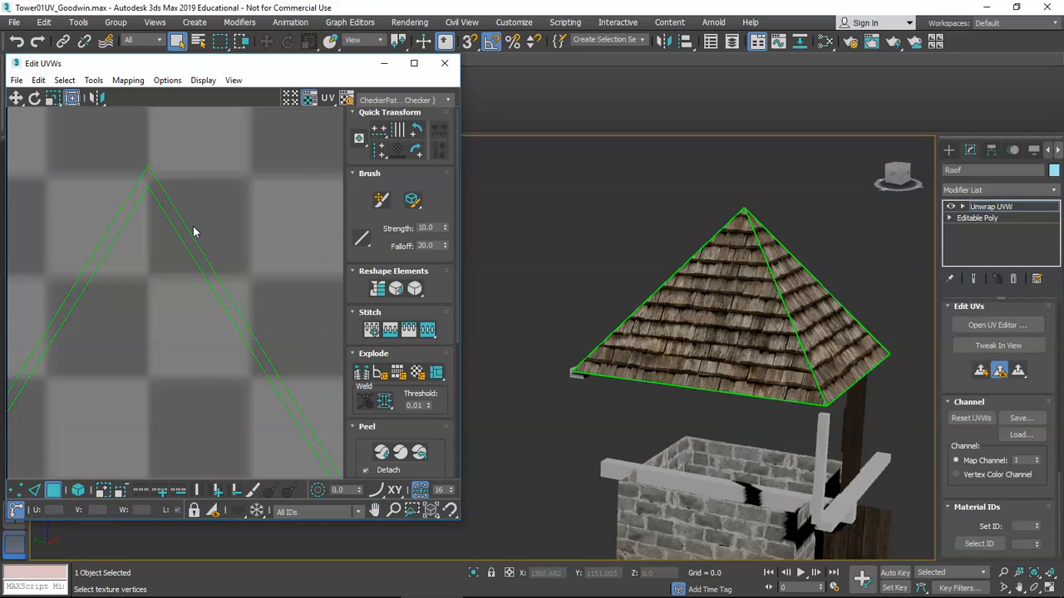
scroll(193, 226, "down", 4)
middle_click_drag(221, 374, 128, 222)
scroll(221, 291, "up", 6)
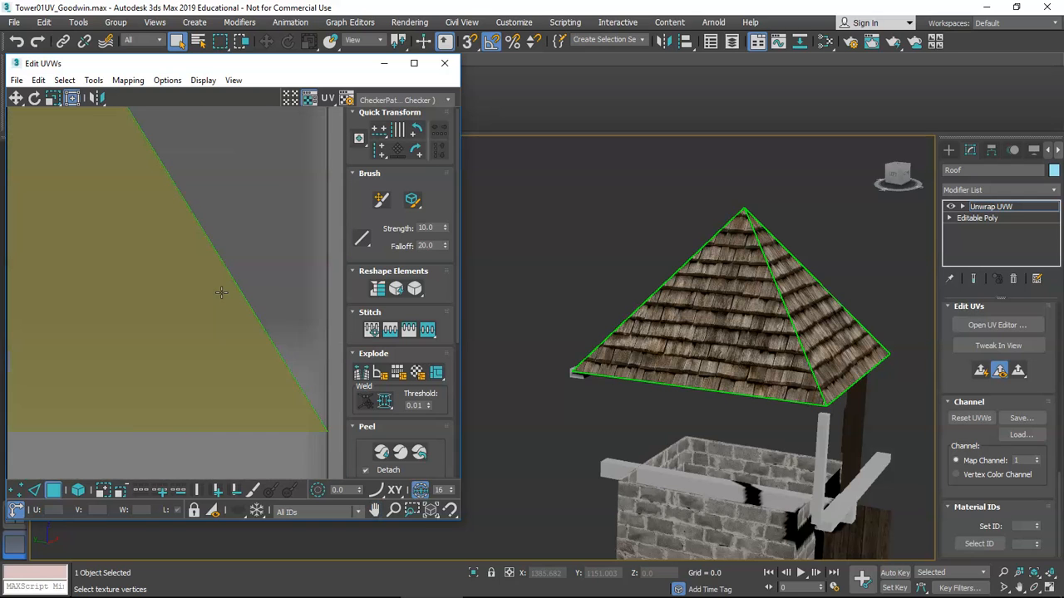
scroll(223, 293, "down", 8)
middle_click_drag(166, 232, 299, 399)
middle_click_drag(196, 169, 231, 278)
scroll(235, 282, "up", 6)
scroll(230, 321, "up", 3)
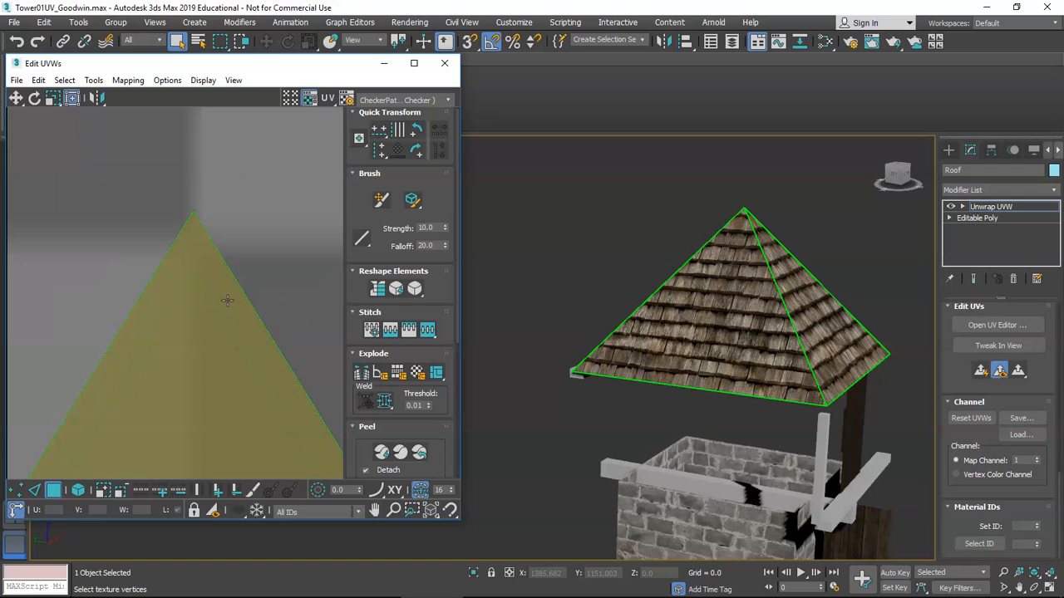
left_click(21, 494)
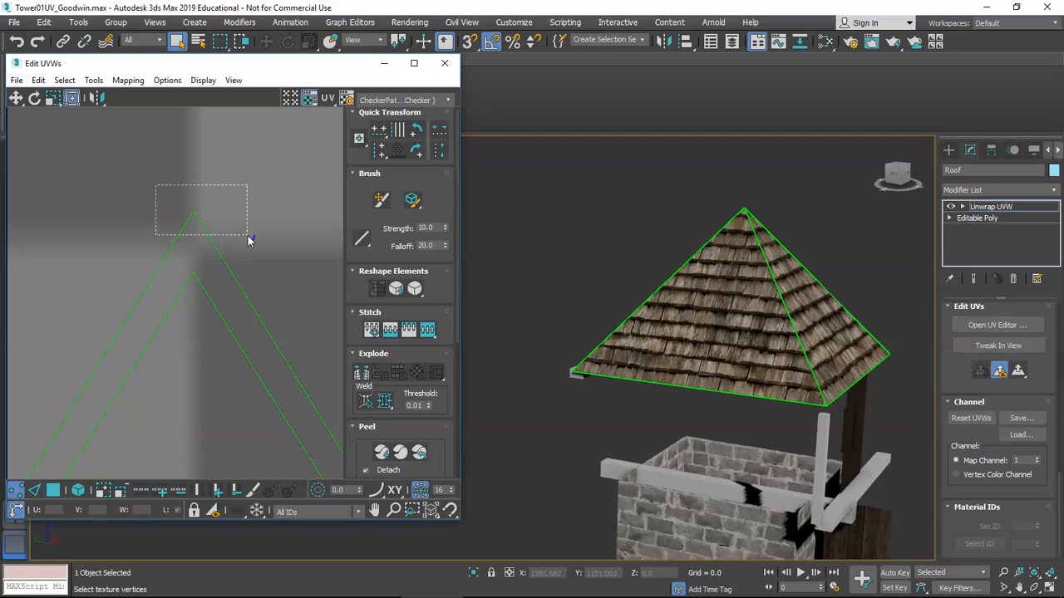
left_click_drag(240, 225, 240, 225)
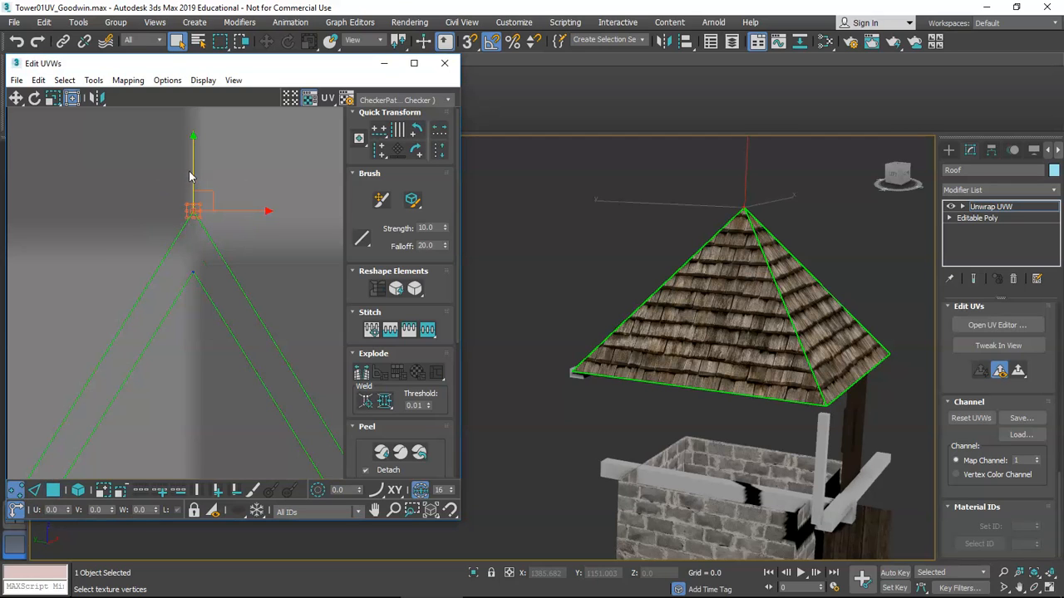
left_click_drag(193, 167, 193, 226)
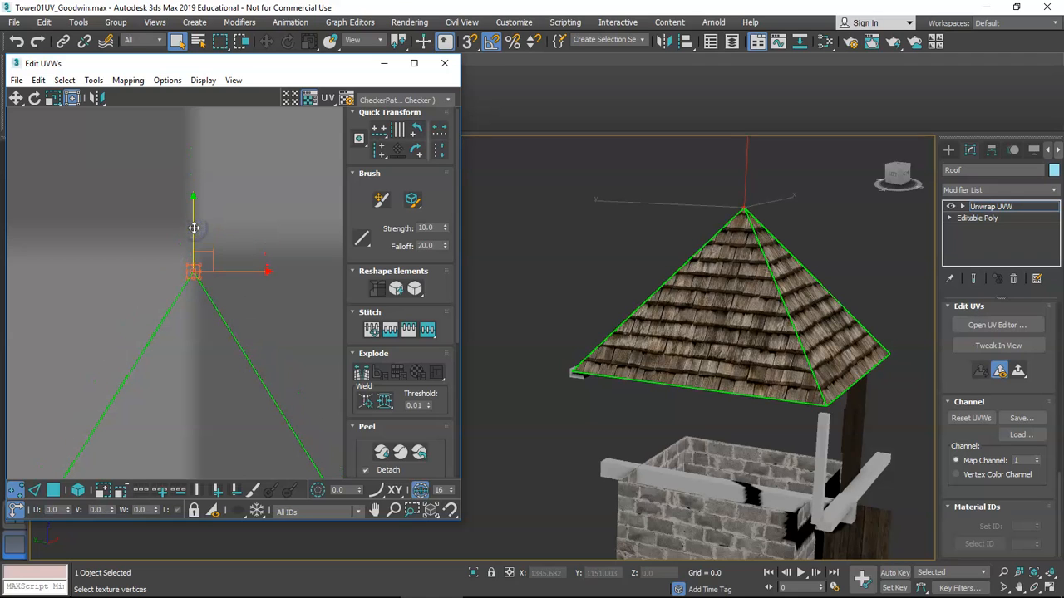
Enable snapping in the UV editor and snap the raised lower-right corner vertices onto the lower overlapping corner
scroll(255, 382, "down", 10)
middle_click_drag(257, 397, 148, 244)
middle_click_drag(223, 407, 181, 296)
scroll(181, 296, "up", 9)
middle_click_drag(278, 138, 283, 213)
scroll(290, 194, "down", 8)
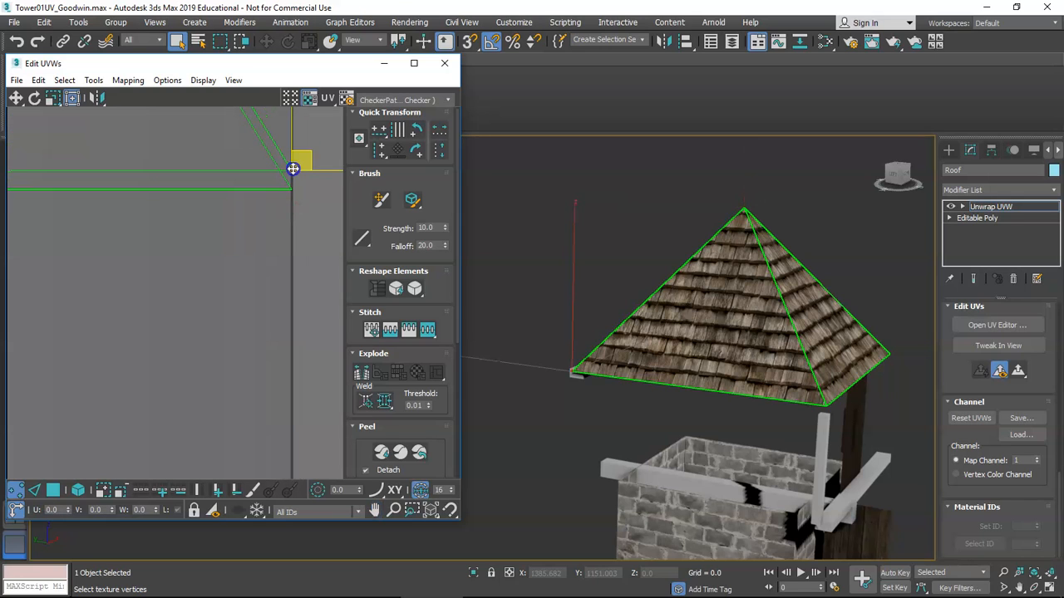
left_click(450, 511)
left_click_drag(282, 155, 283, 159)
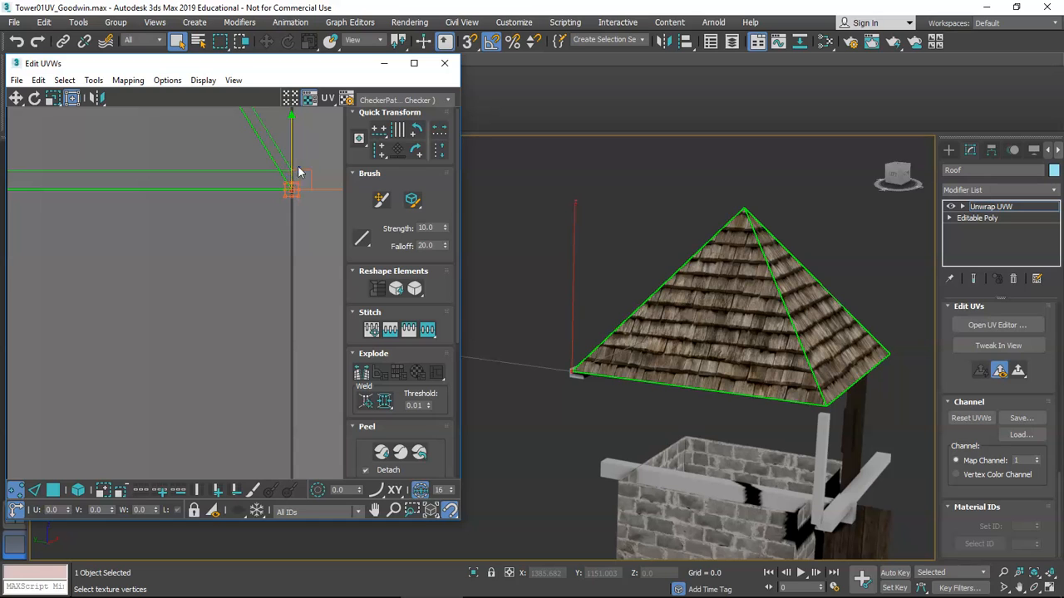
Snap the mismatched lower-left UV corner vertices together so the overlapping roof triangles share one corner
scroll(197, 205, "down", 2)
middle_click_drag(196, 205, 316, 261)
scroll(112, 234, "down", 2)
scroll(253, 246, "down", 2)
scroll(254, 247, "up", 4)
scroll(239, 251, "down", 5)
scroll(55, 259, "up", 3)
middle_click_drag(55, 258, 275, 250)
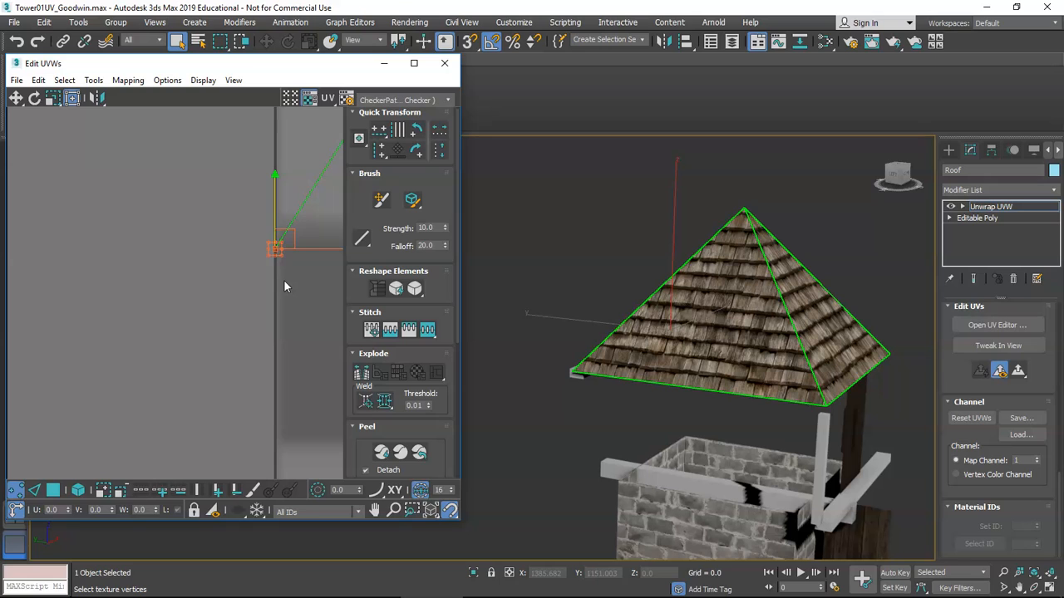
middle_click_drag(287, 257, 192, 259)
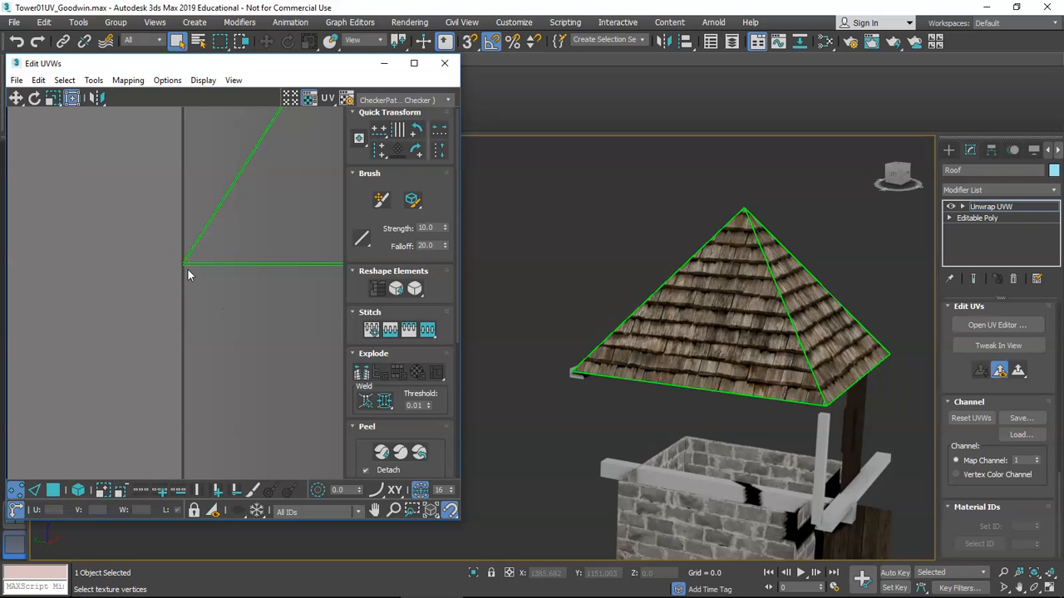
left_click_drag(185, 261, 197, 236)
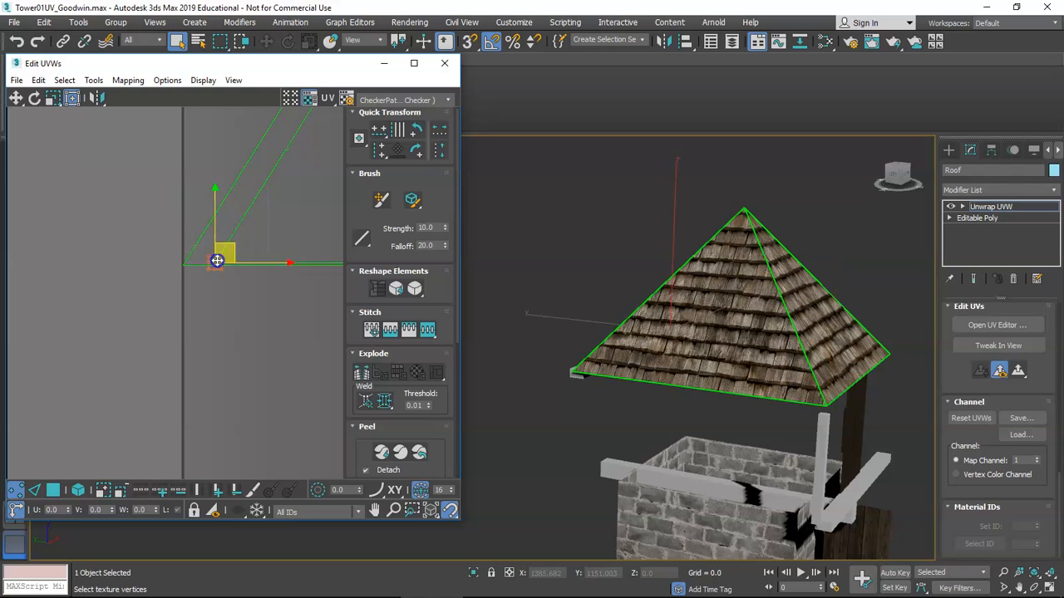
scroll(239, 274, "down", 5)
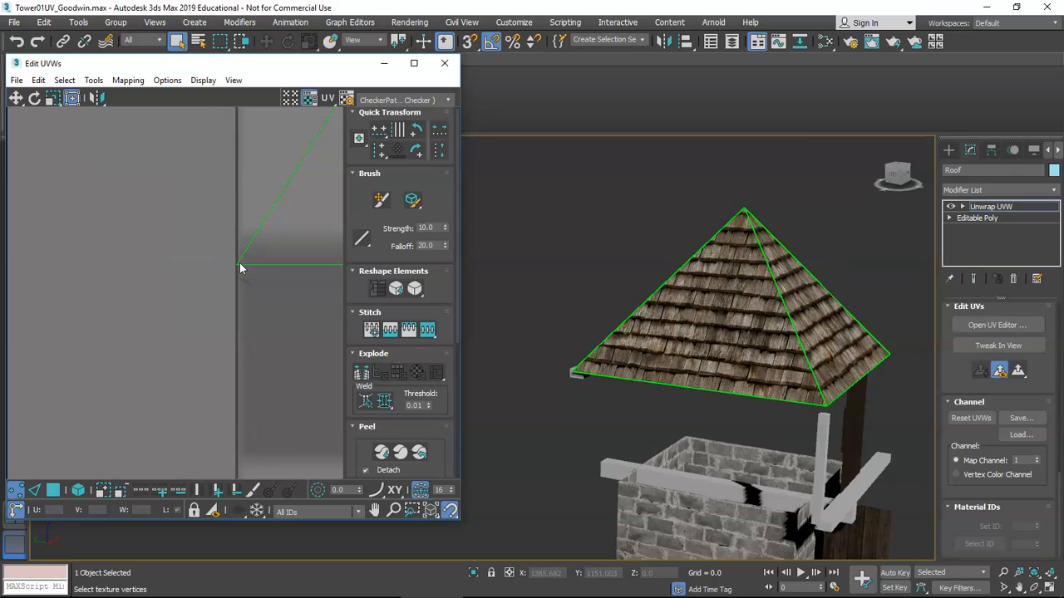
scroll(258, 264, "up", 3)
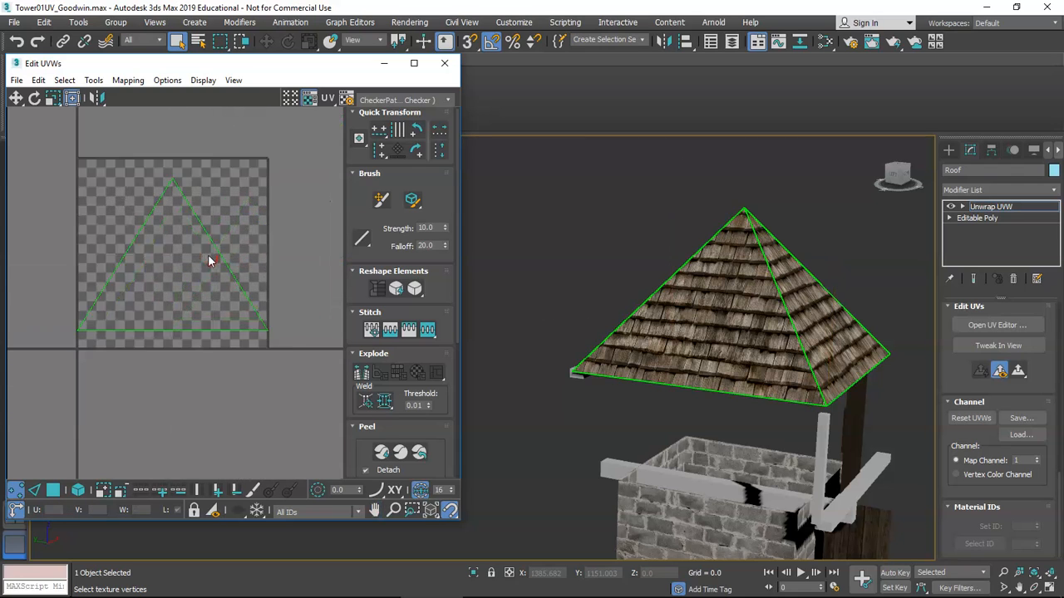
Turn off UV snapping and display the Map #5 shingle texture behind the roof's overlapping UV triangles
middle_click_drag(234, 274, 260, 273)
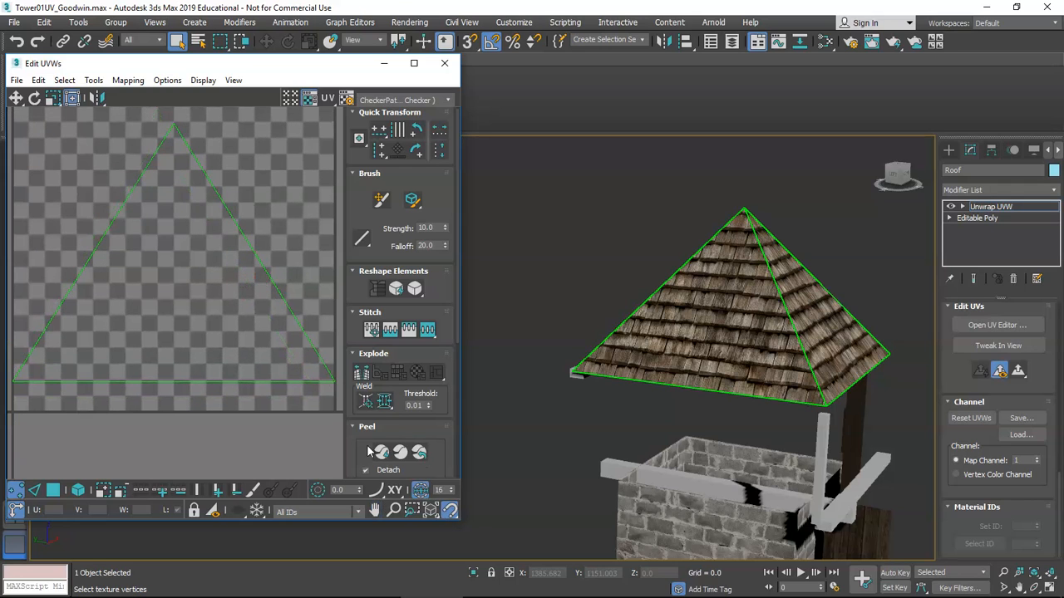
left_click(450, 512)
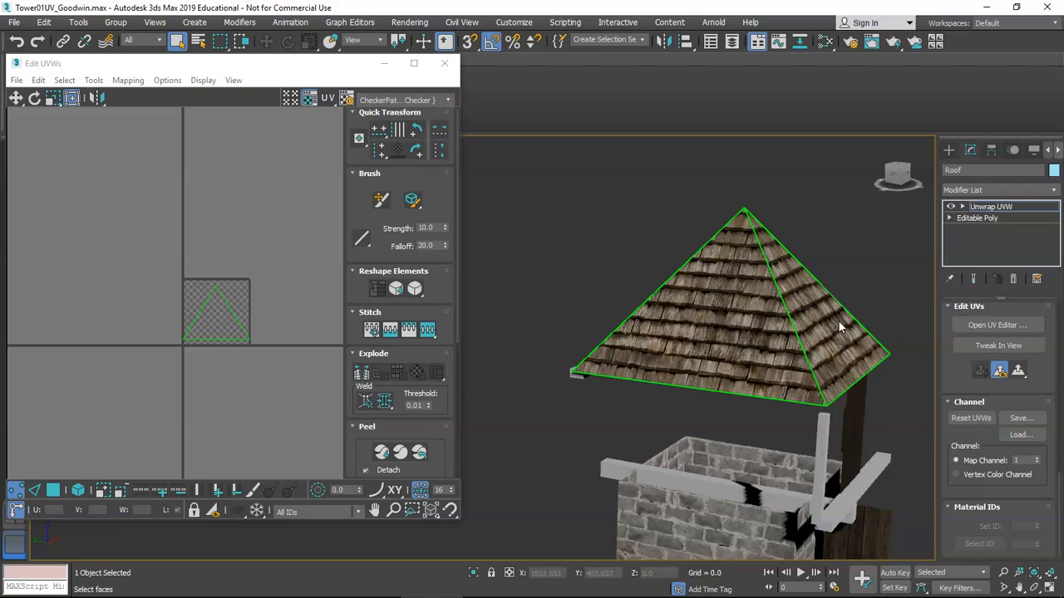
scroll(236, 362, "up", 2)
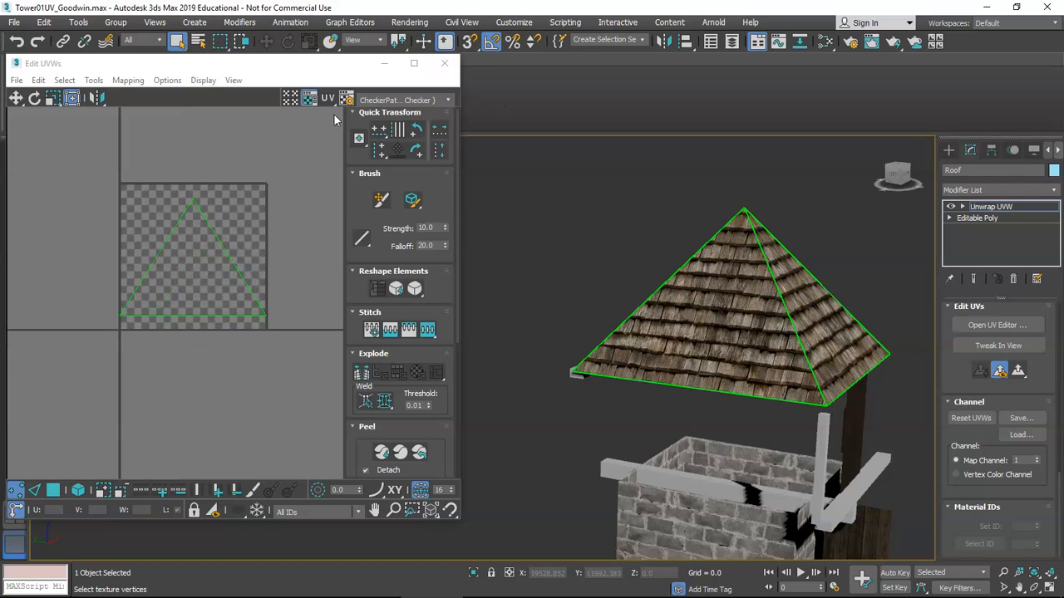
left_click(381, 101)
left_click(394, 131)
scroll(200, 217, "up", 5)
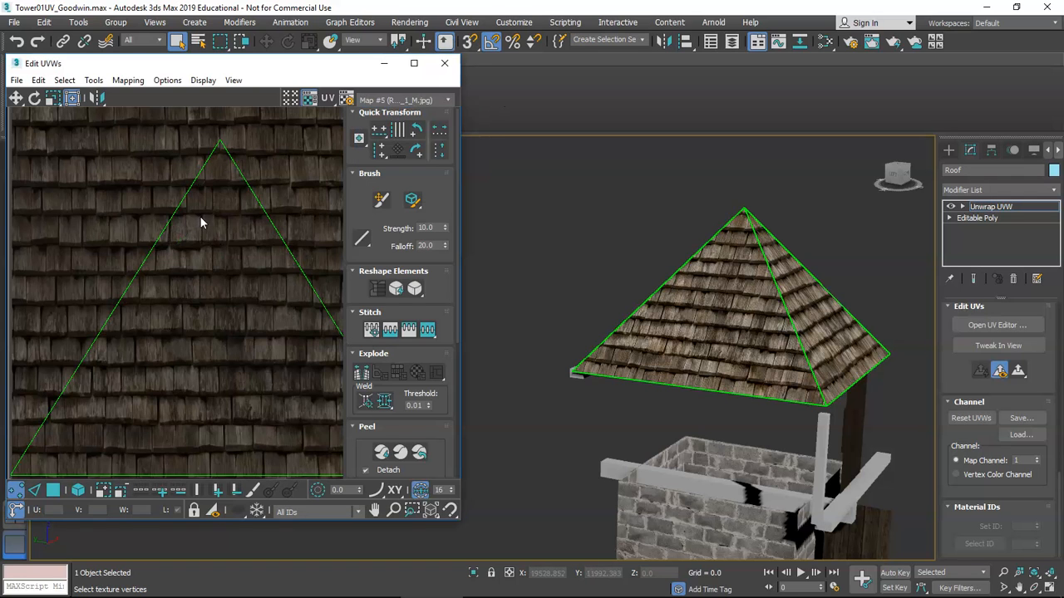
Select all of the roof's overlapping UV faces and move them up until the peak sits just below the shingle texture's upper edge
middle_click_drag(210, 236, 181, 263)
middle_click_drag(734, 241, 735, 260)
scroll(751, 227, "up", 5)
scroll(698, 242, "down", 3)
middle_click_drag(628, 308, 639, 286)
scroll(182, 451, "down", 3)
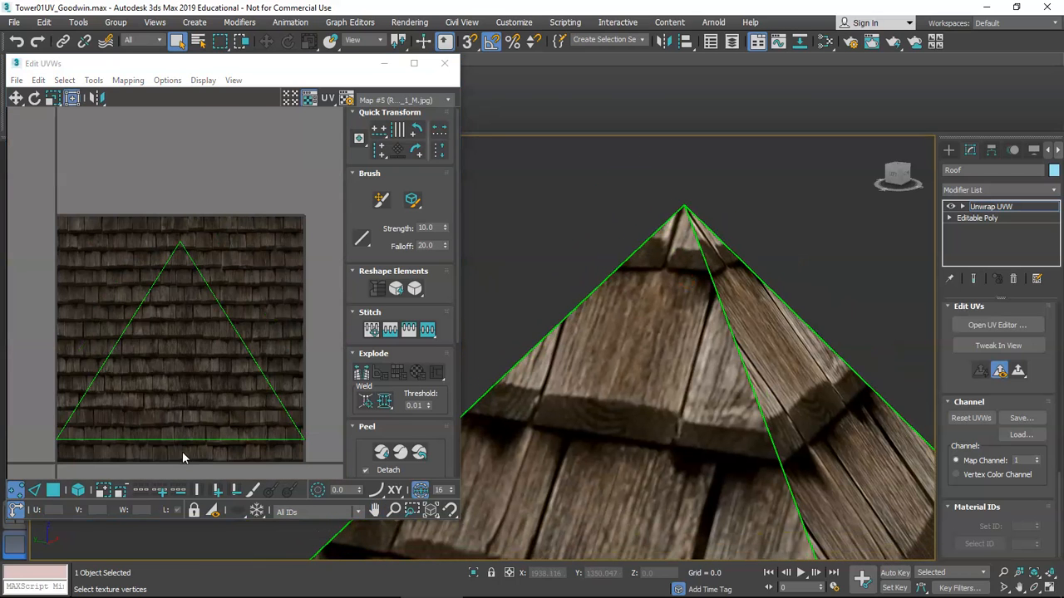
left_click(54, 492)
left_click_drag(313, 476, 315, 476)
scroll(168, 237, "up", 4)
middle_click_drag(230, 387, 199, 338)
left_click_drag(172, 448, 175, 385)
left_click(618, 238)
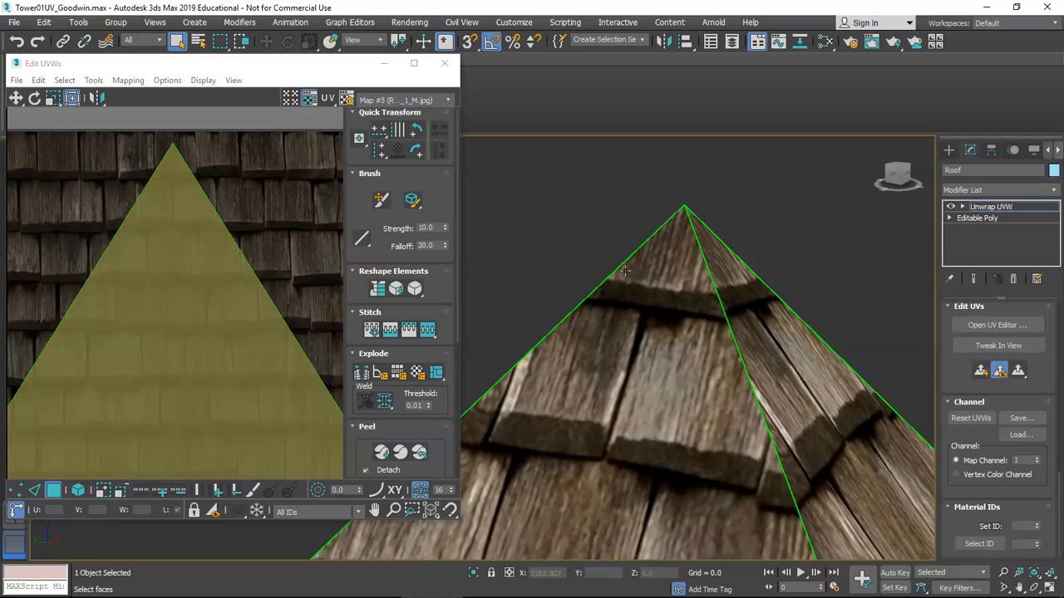
Examine how the shingle rows meet along the roof's corner edges and near the peak from several sides
middle_click_drag(782, 467, 751, 333, "alt")
scroll(750, 334, "down", 3)
middle_click_drag(699, 405, 712, 428, "alt")
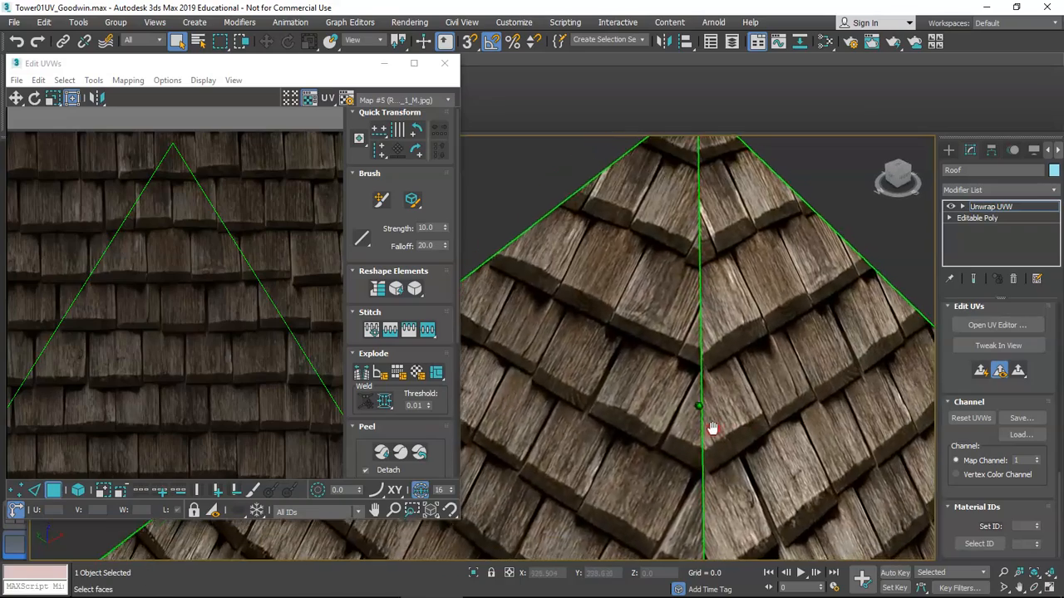
scroll(716, 359, "up", 5)
scroll(716, 359, "down", 5)
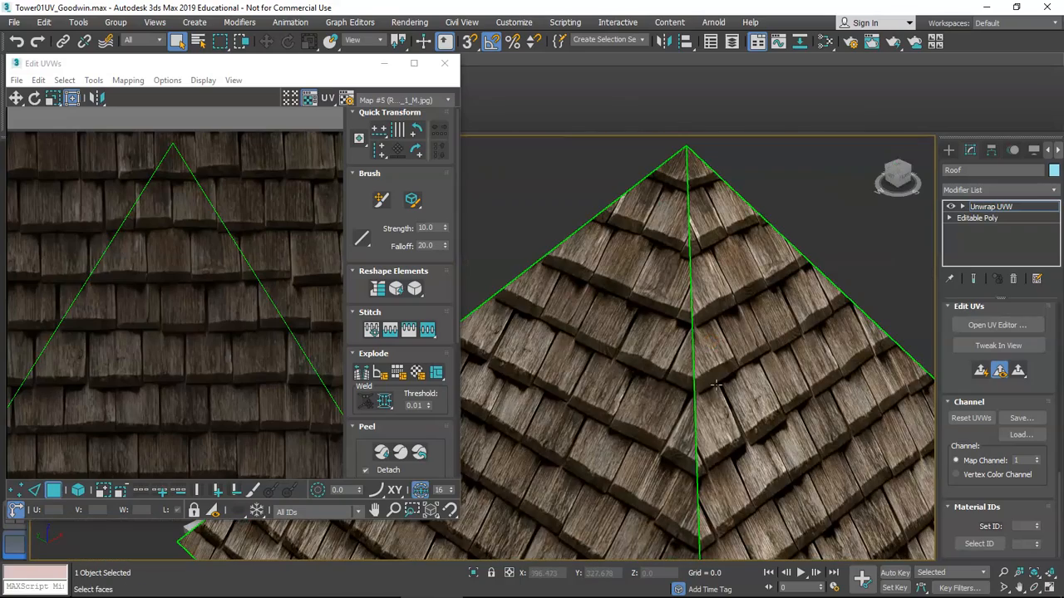
scroll(648, 386, "up", 6)
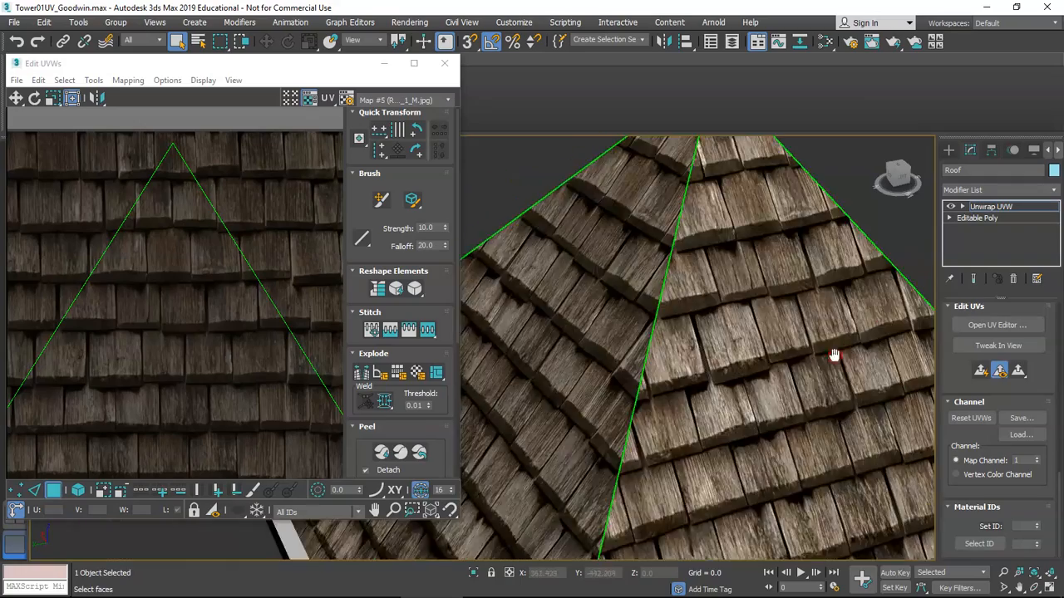
scroll(665, 315, "down", 6)
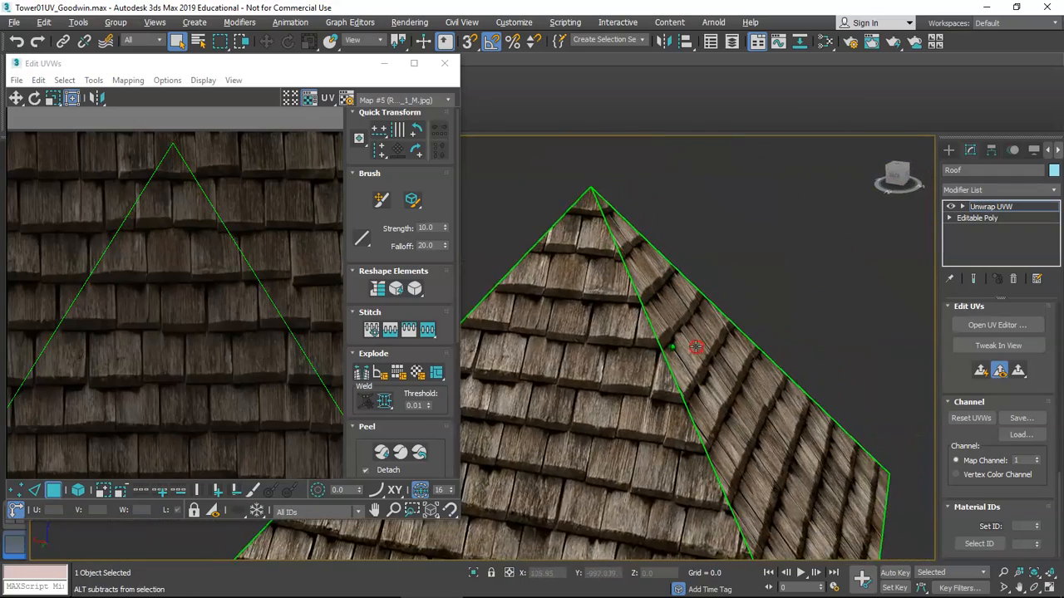
scroll(675, 353, "up", 5)
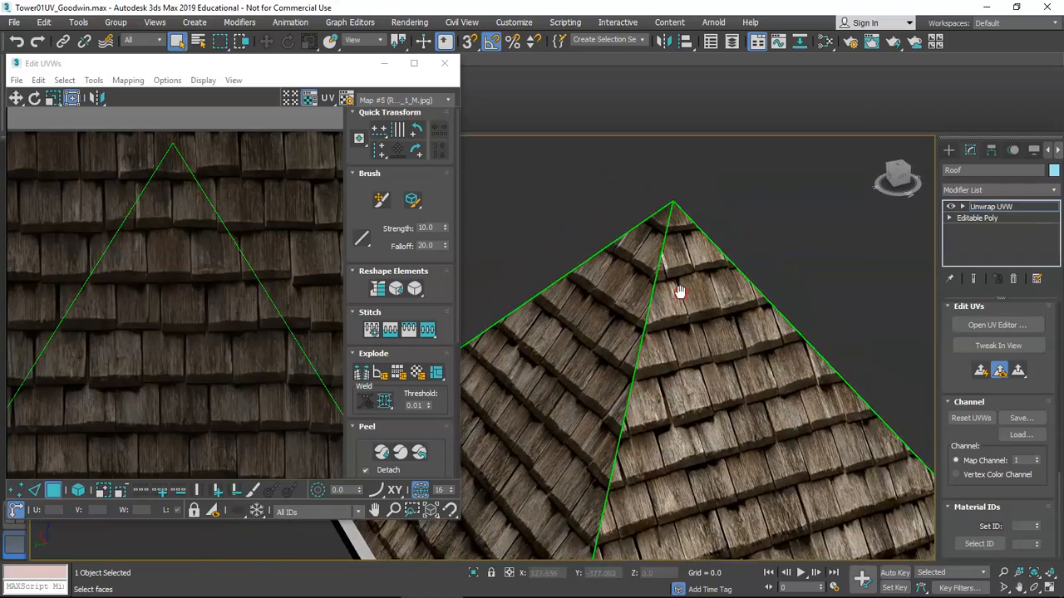
middle_click_drag(727, 309, 700, 316, "alt")
scroll(741, 307, "down", 5)
scroll(707, 315, "up", 2)
middle_click_drag(716, 310, 777, 304, "alt")
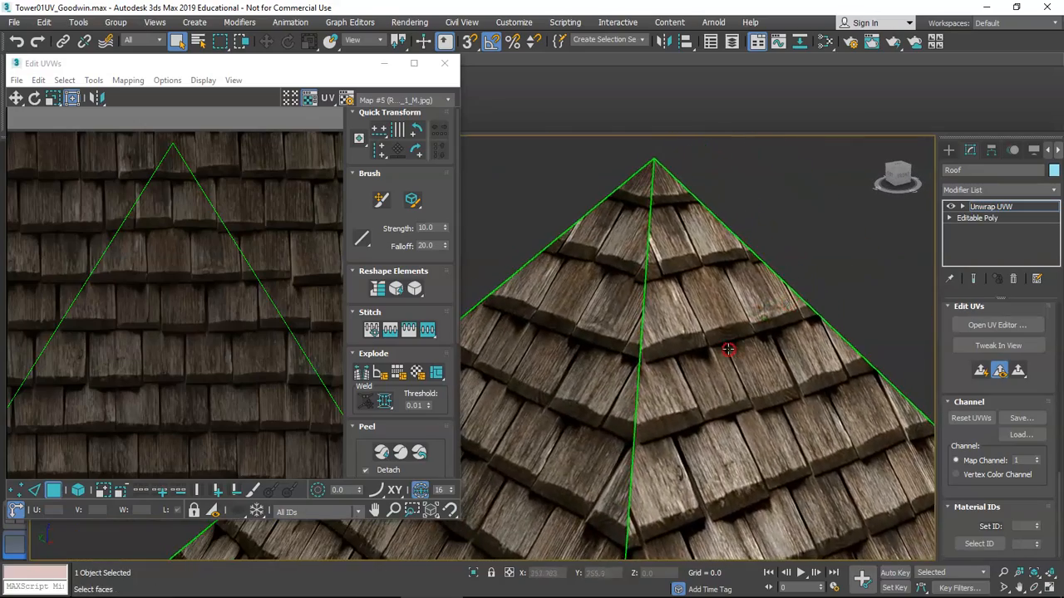
scroll(723, 344, "down", 5)
middle_click_drag(712, 331, 740, 348, "alt")
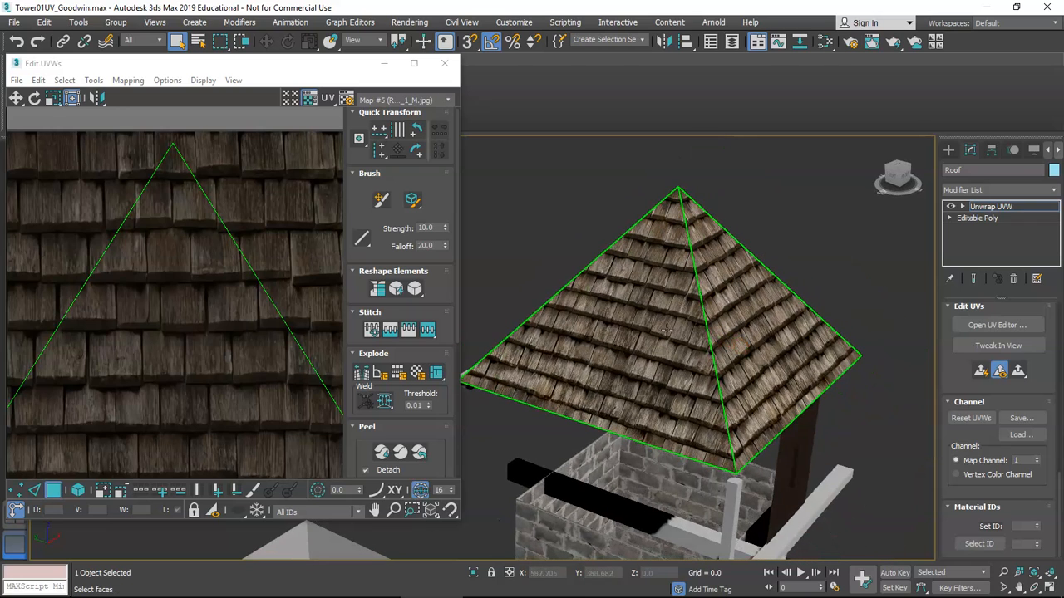
scroll(232, 345, "down", 5)
middle_click_drag(249, 366, 212, 319)
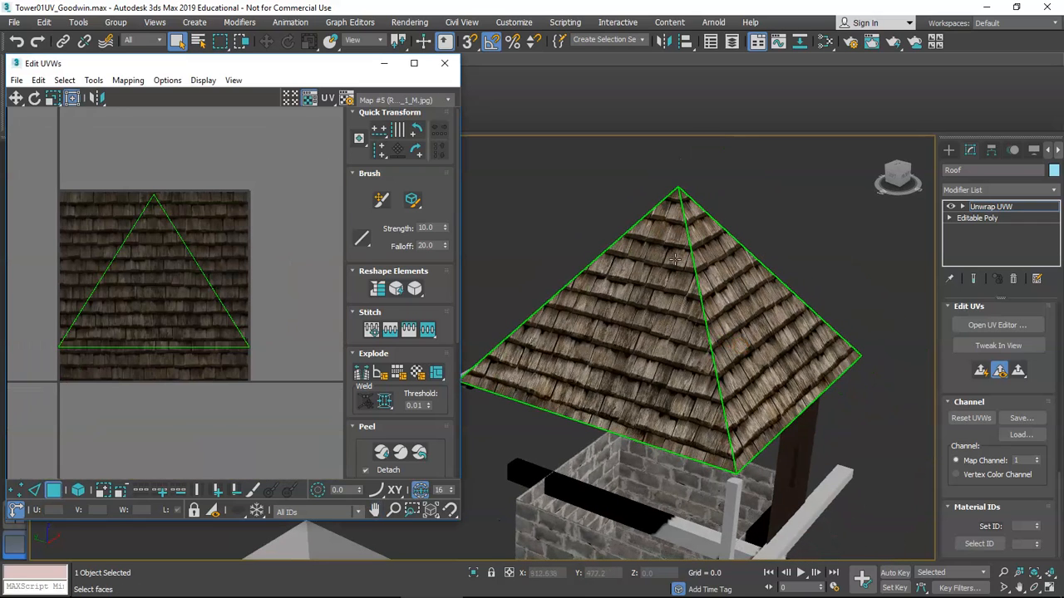
Collapse the roof's Unwrap UVW modifier into its Editable Poly and confirm the collapse
right_click(998, 206)
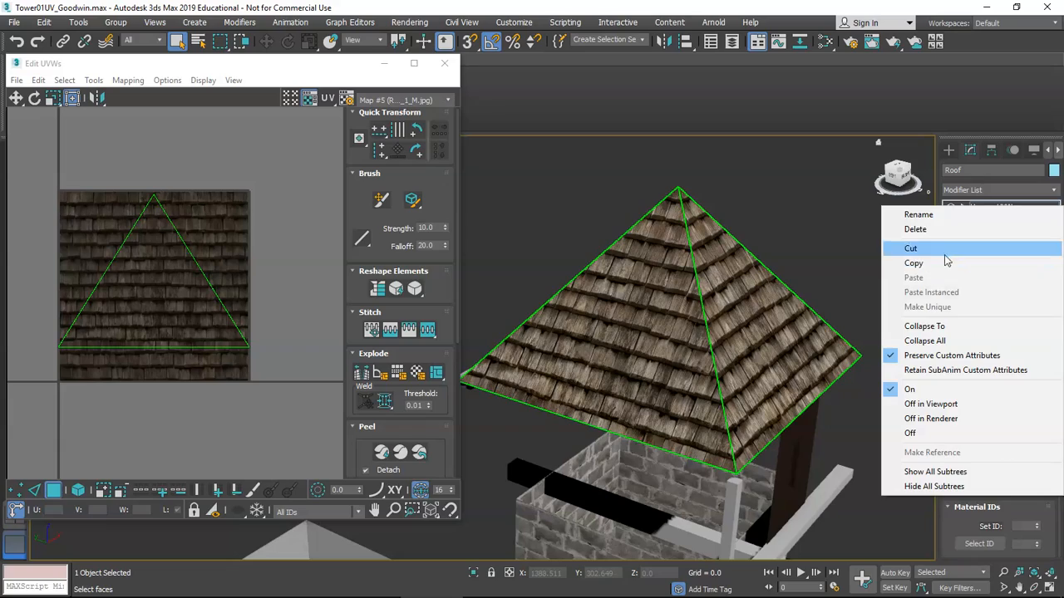
left_click(923, 326)
left_click(552, 359)
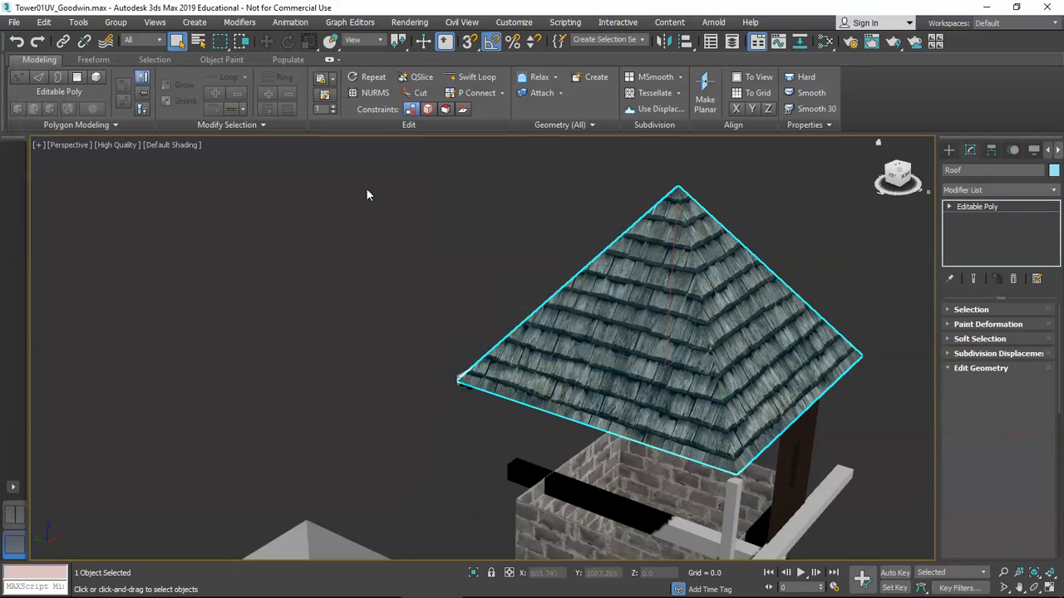
Examine the collapsed roof's shingle texture along the eaves and corner edges from close up
middle_click_drag(740, 307, 575, 281)
scroll(575, 282, "up", 4)
middle_click_drag(561, 317, 559, 301, "alt")
mouse_move(543, 460)
middle_mouse_down("alt")
mouse_move(537, 441)
mouse_move(545, 437)
mouse_move(543, 456)
middle_mouse_up("alt")
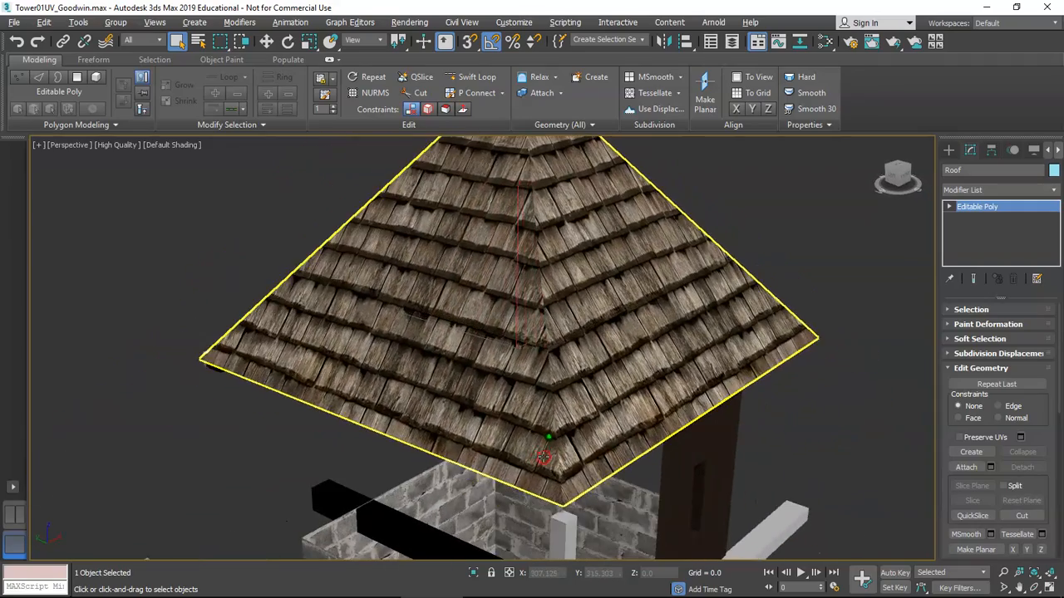
scroll(543, 457, "up", 5)
scroll(589, 390, "down", 5)
middle_click_drag(430, 411, 405, 399, "alt")
scroll(404, 400, "up", 5)
scroll(405, 395, "down", 10)
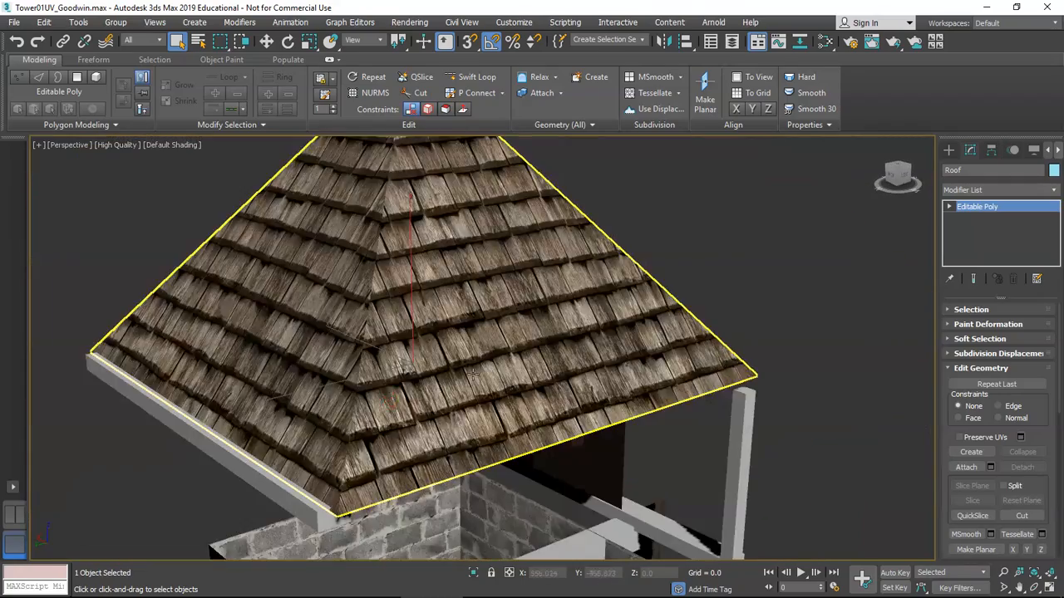
scroll(485, 381, "up", 5)
Select the Window panel beneath the roof and examine its texture and the tower's remaining untextured parts
middle_click_drag(485, 381, 475, 308, "alt")
scroll(490, 401, "down", 3)
middle_click_drag(475, 308, 475, 314)
scroll(476, 314, "up", 6)
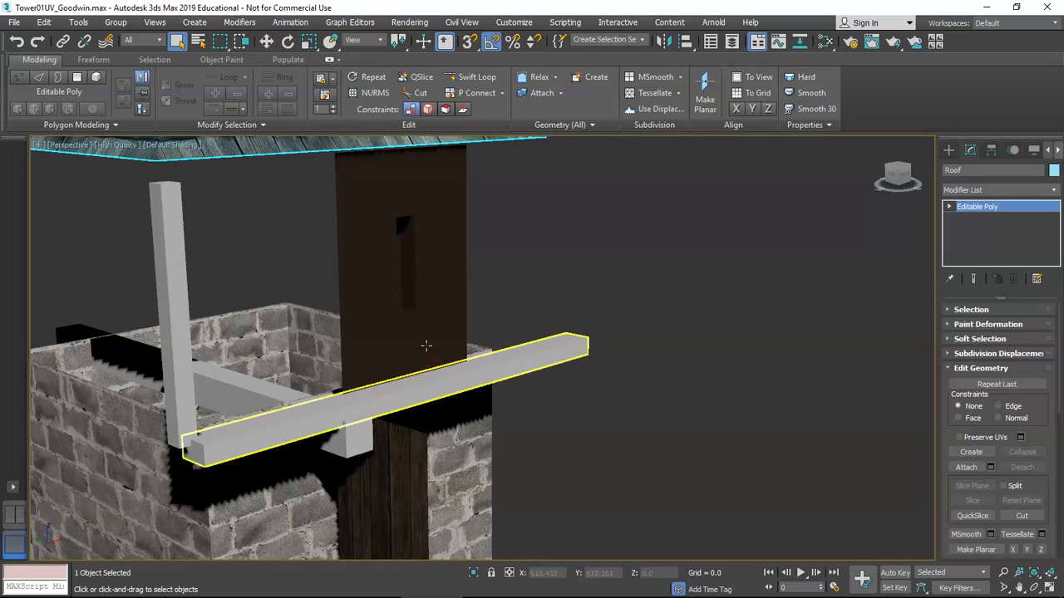
left_click(469, 326)
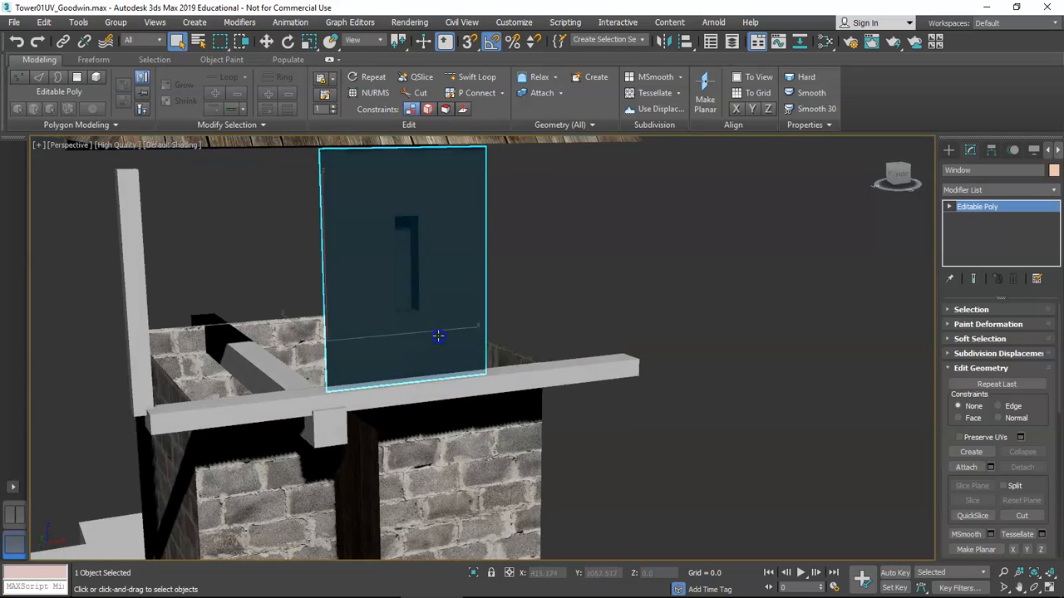
scroll(438, 333, "down", 5)
middle_click_drag(401, 331, 541, 347)
scroll(517, 297, "up", 6)
scroll(511, 325, "down", 6)
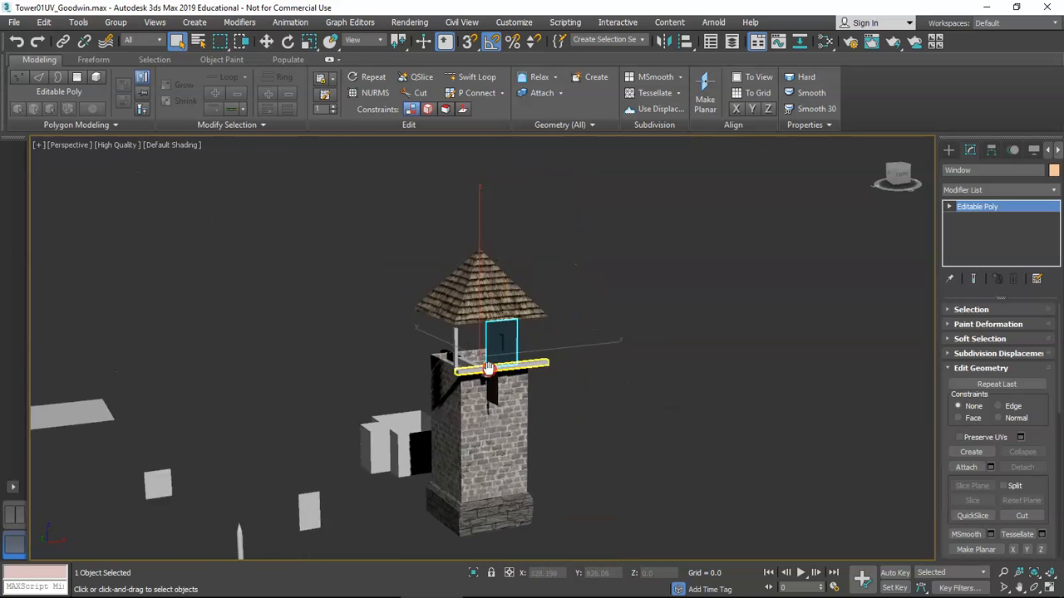
scroll(532, 345, "up", 8)
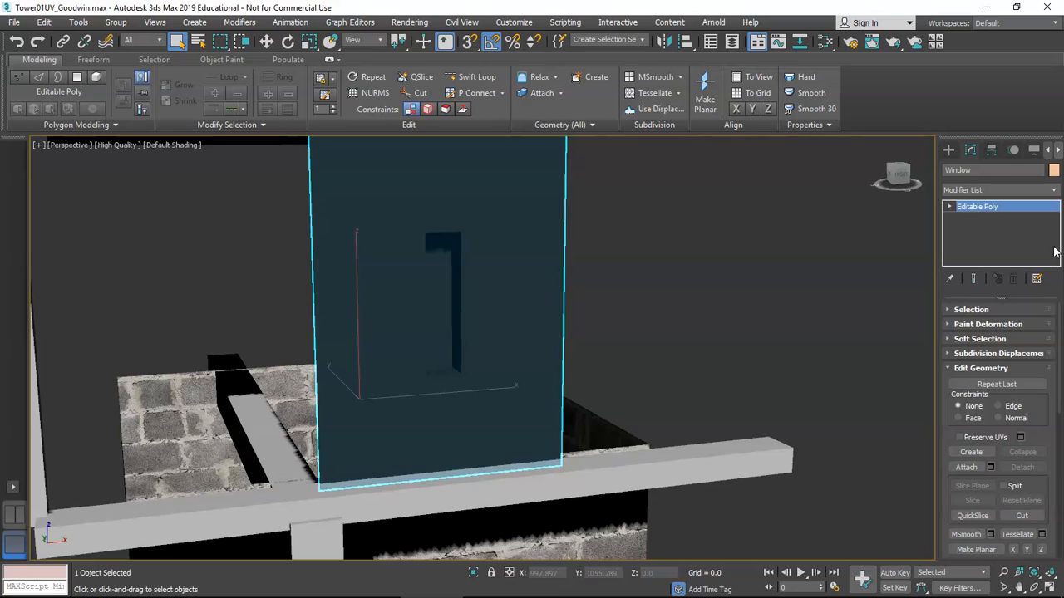
scroll(380, 345, "down", 10)
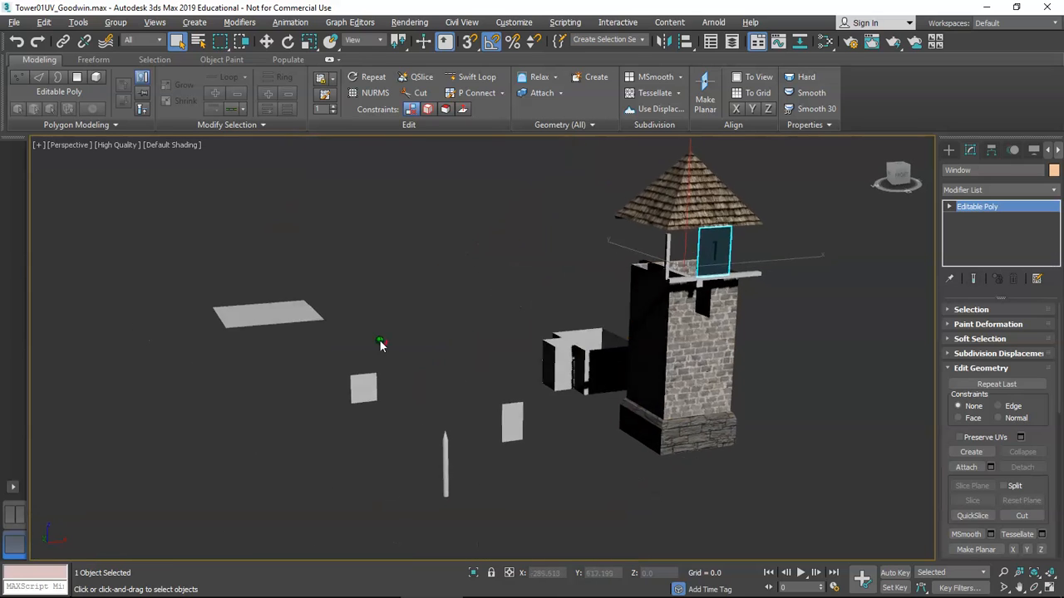
scroll(380, 345, "down", 2)
Apply the dark wood material to the small Flat Panel plane and a brown material to the large flat plane
left_click(365, 407)
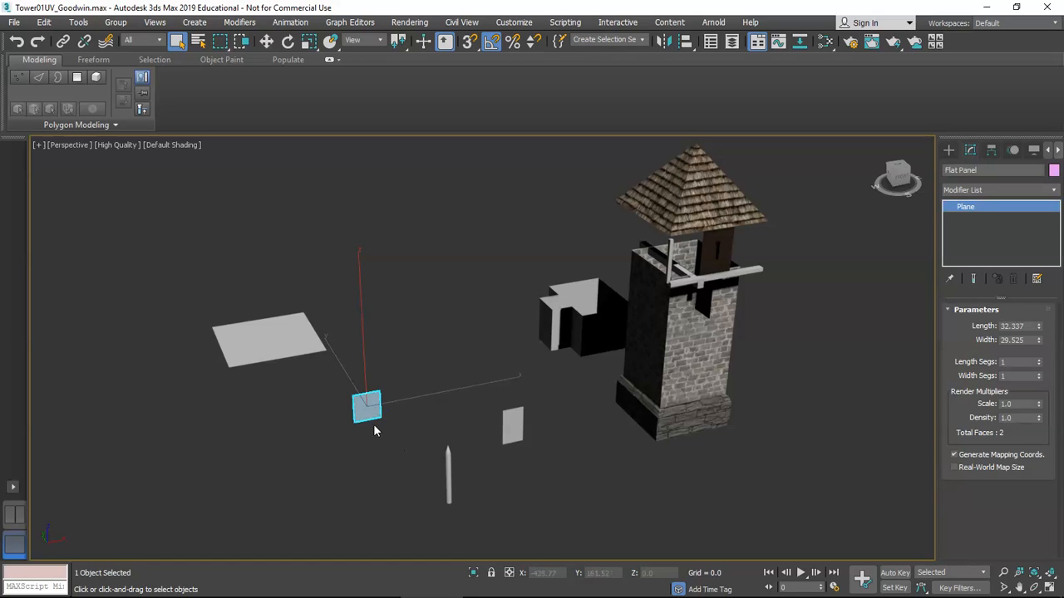
scroll(374, 428, "up", 5)
left_click_drag(449, 428, 454, 404)
mouse_move(467, 430)
middle_mouse_down("alt")
mouse_move(471, 422)
mouse_move(474, 431)
middle_mouse_up("alt")
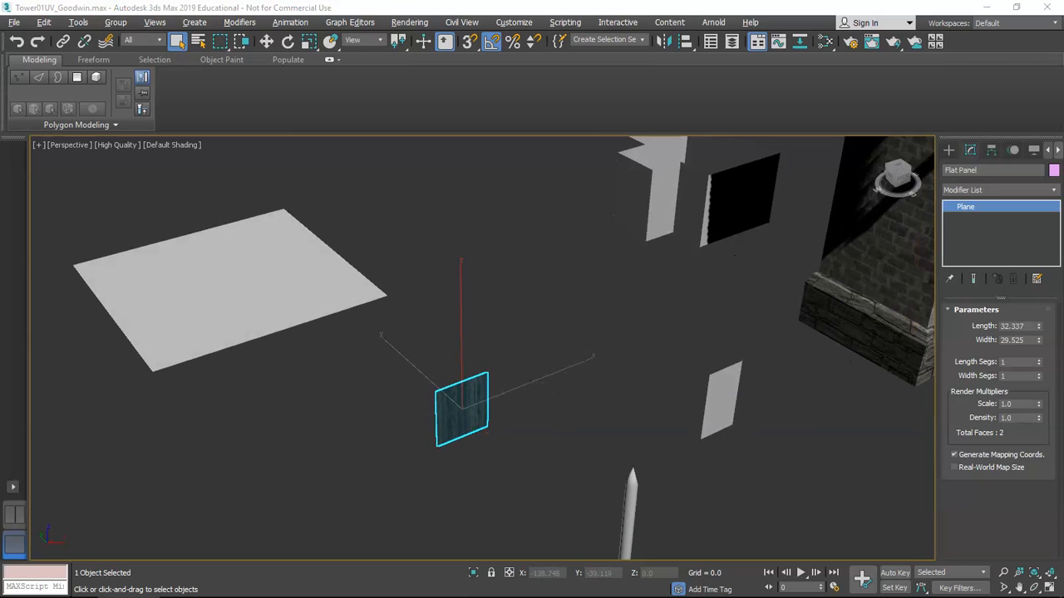
left_click_drag(558, 341, 254, 283)
middle_click_drag(253, 283, 486, 275, "alt")
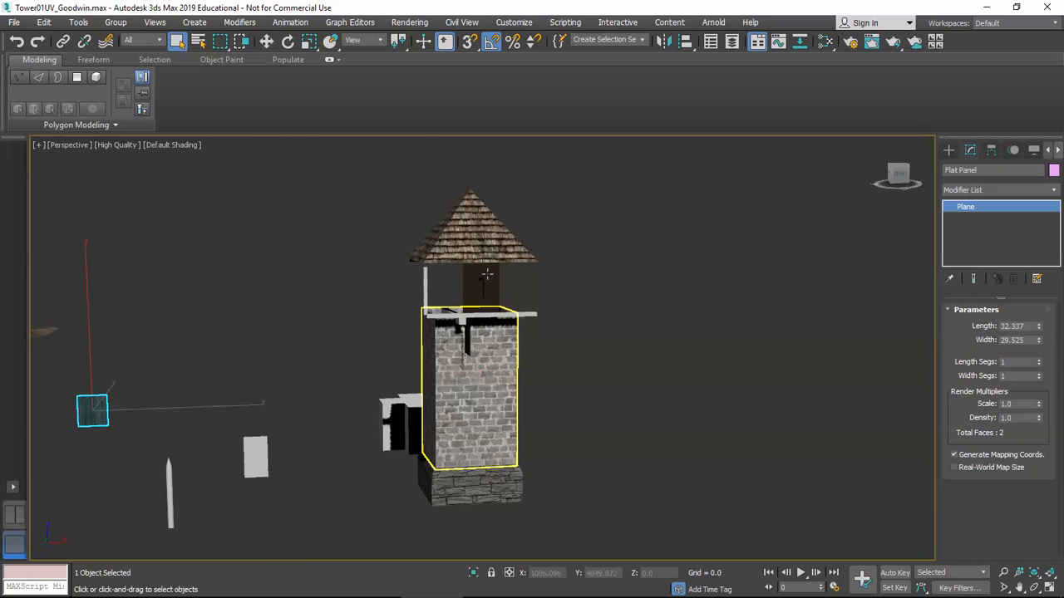
Add an Unwrap UVW modifier to the Window panel and open its UVs in the UV editor
scroll(486, 274, "up", 6)
left_click(512, 302)
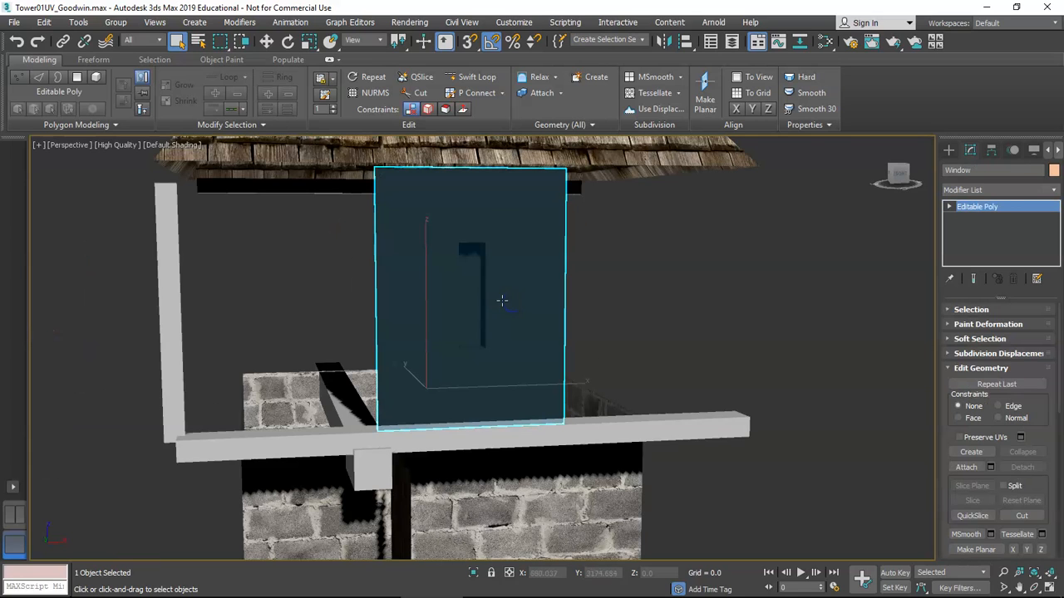
left_click(997, 190)
type("u")
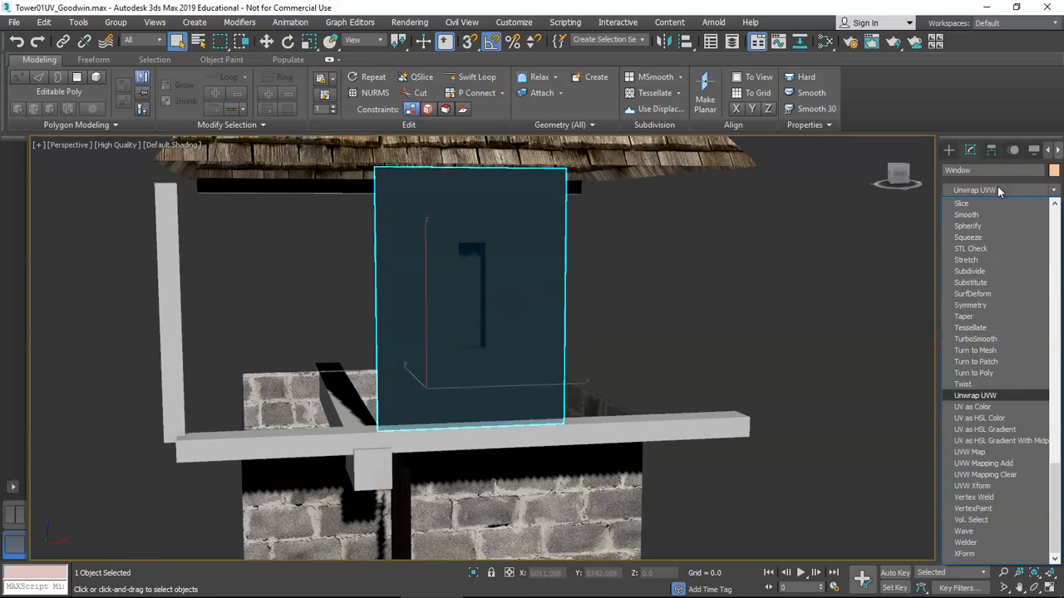
key("Return")
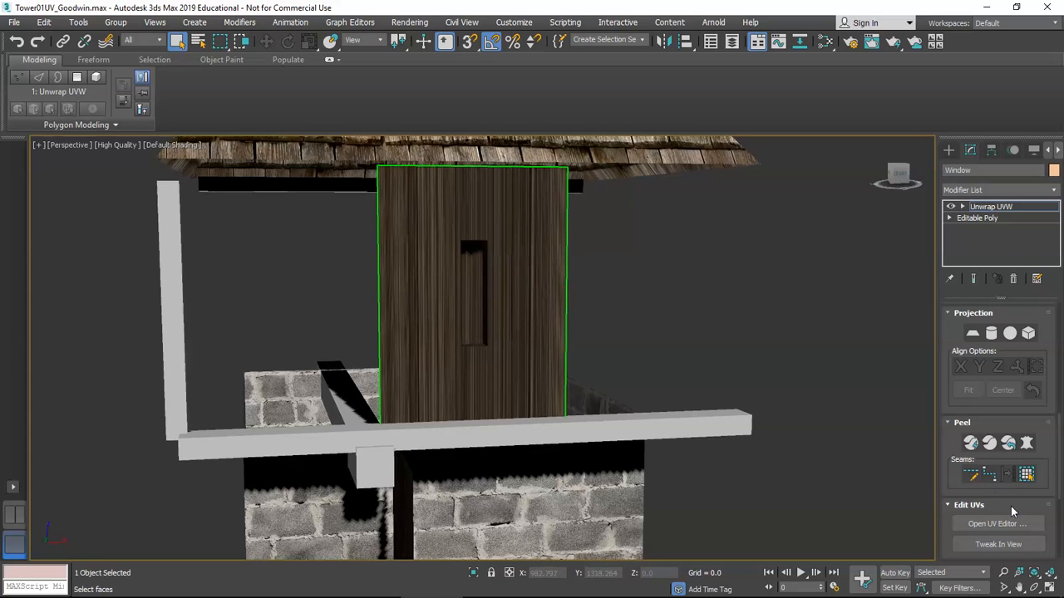
left_click(1002, 524)
middle_click_drag(536, 340, 751, 350)
scroll(188, 289, "down", 5)
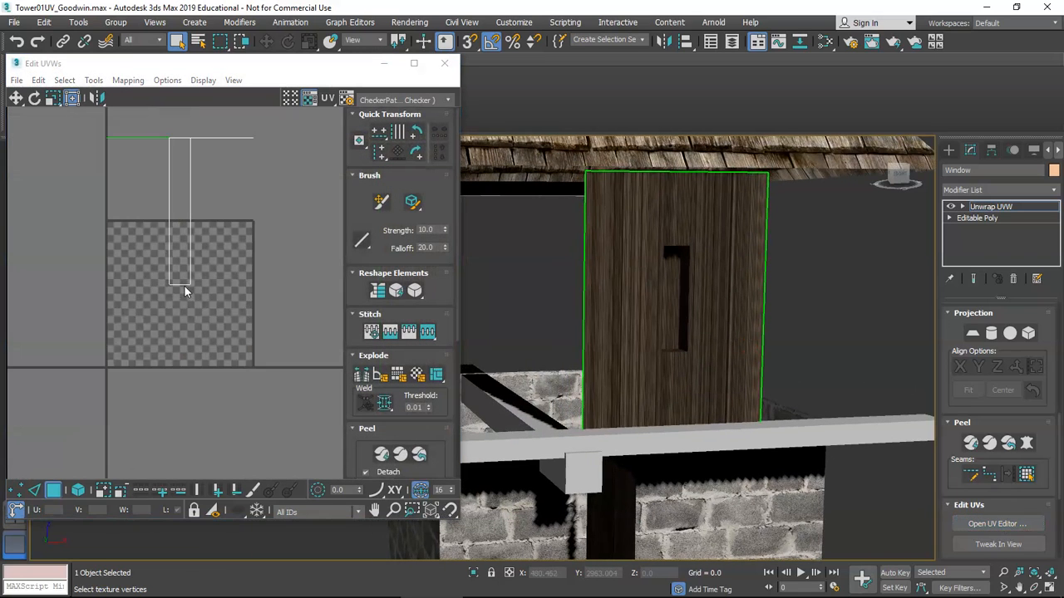
scroll(188, 281, "up", 2)
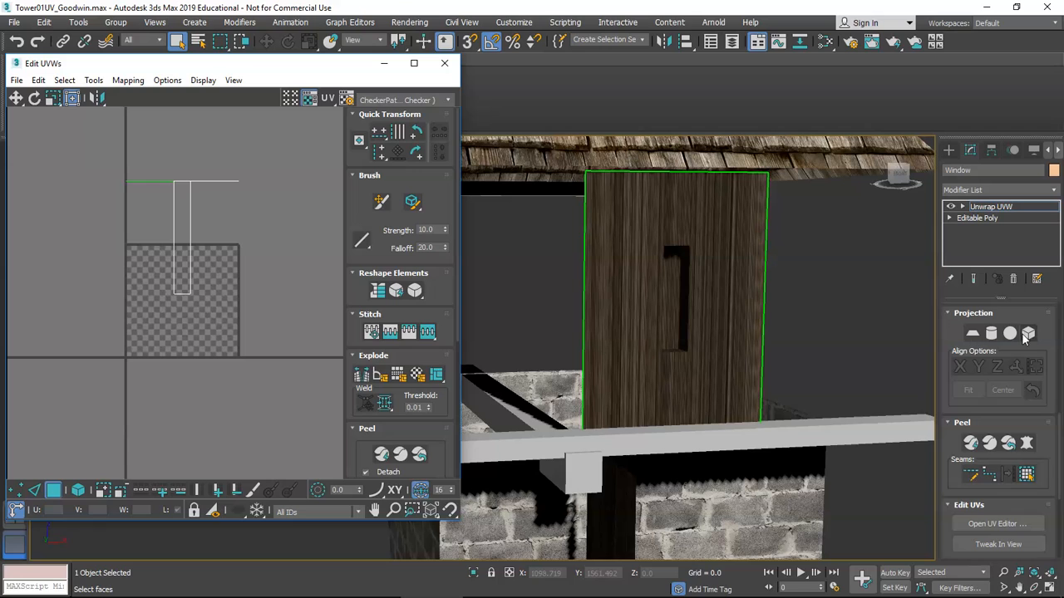
Select all of the Window panel's UV elements and reset their peel
left_click(78, 489)
left_click(714, 287)
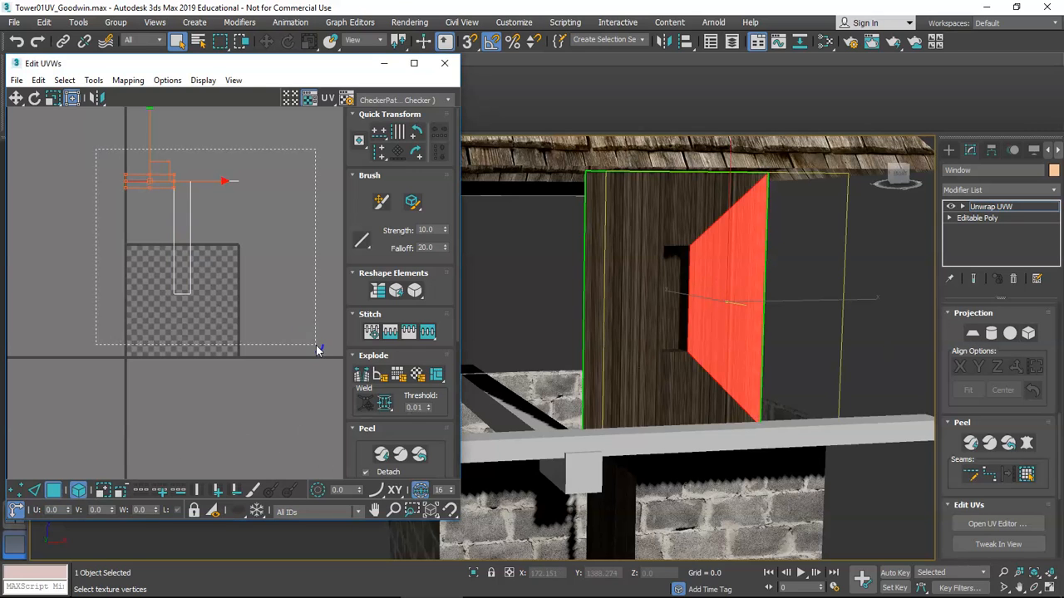
left_click_drag(317, 350, 328, 351)
left_click(419, 453)
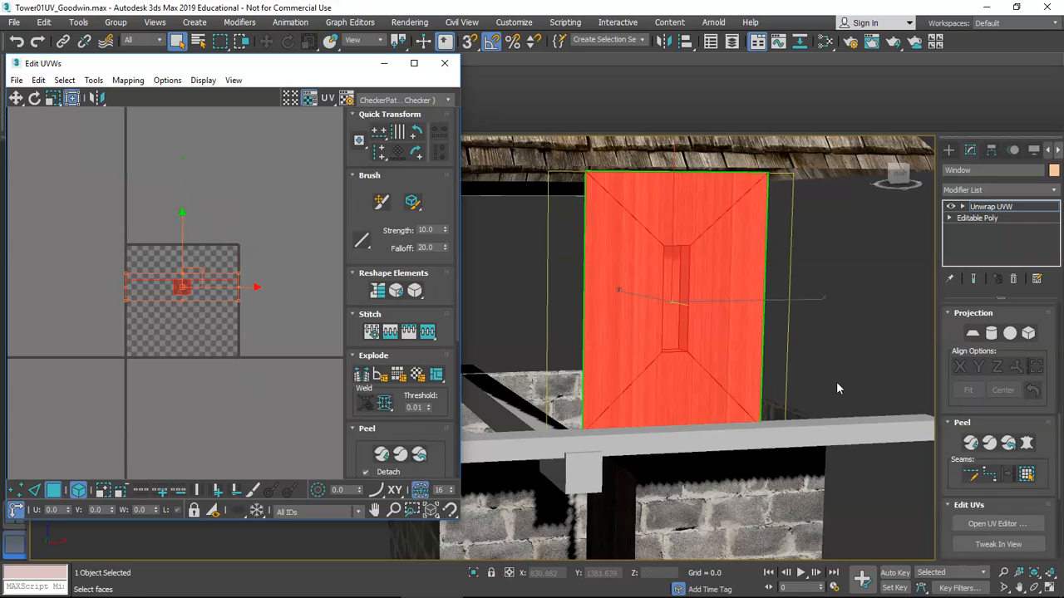
Flatten the selected Window faces into one front-facing UV shell with Quick Planar Map
scroll(998, 476, "down", 4)
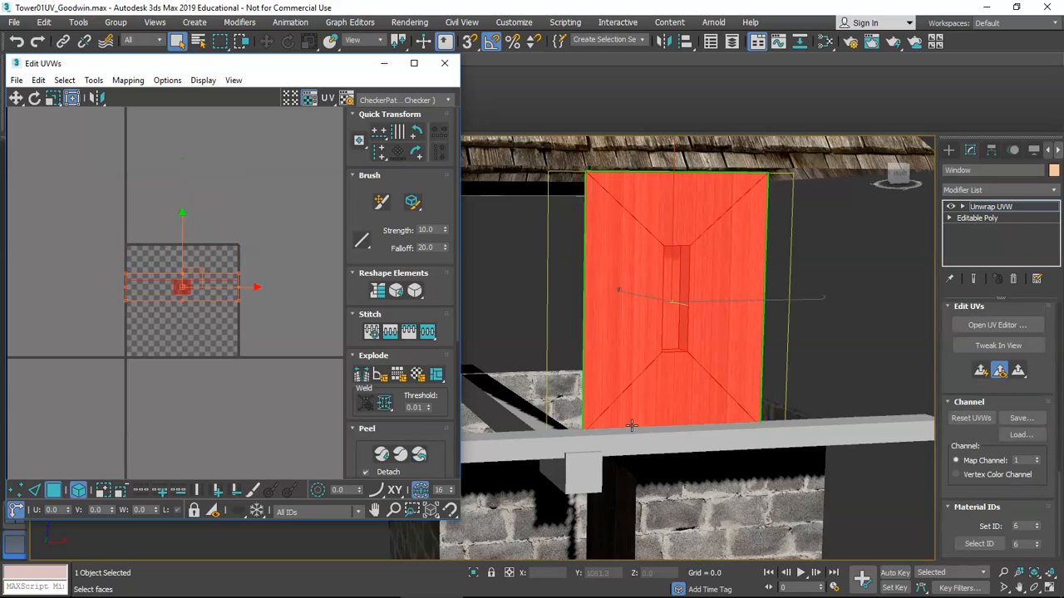
left_click(981, 371)
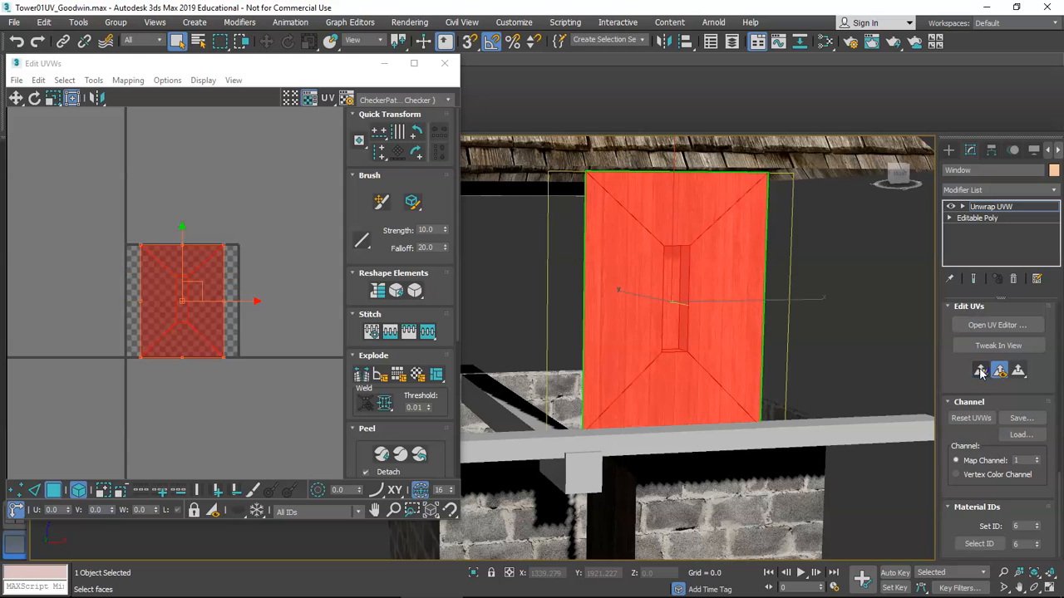
scroll(192, 329, "up", 4)
middle_click_drag(191, 329, 256, 365)
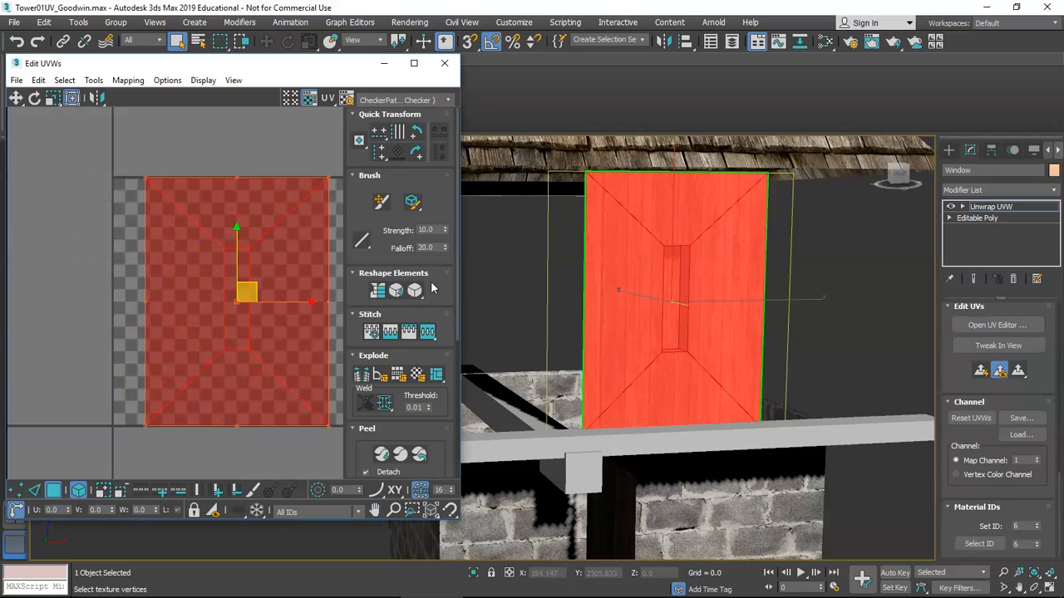
Display the Map #4 wood texture behind the Window's UVs and move the whole shell to the texture's left edge
scroll(600, 308, "up", 4)
scroll(601, 308, "down", 5)
scroll(643, 332, "up", 1)
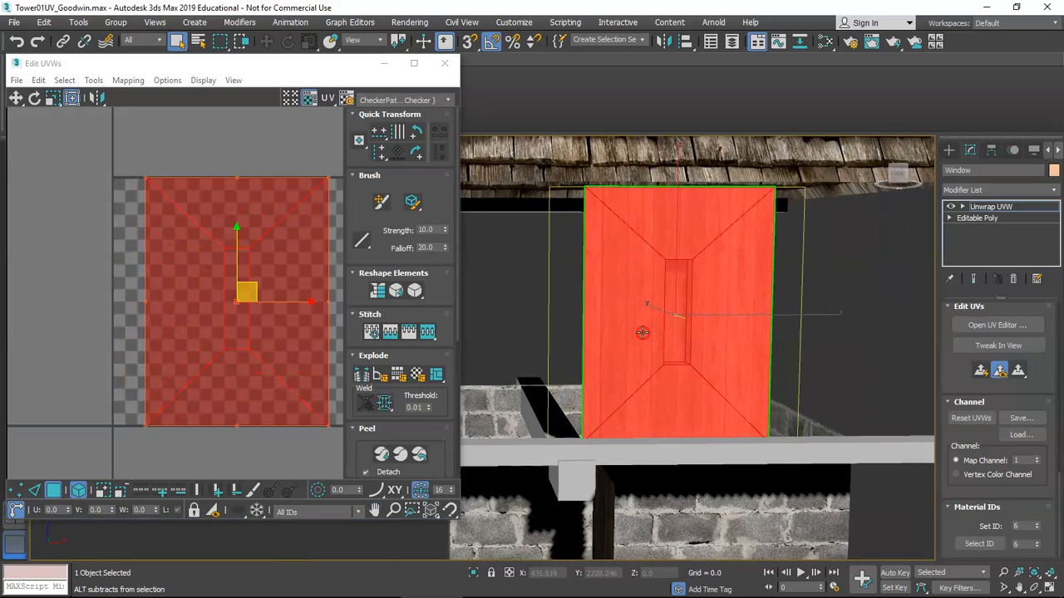
left_click(403, 99)
left_click(394, 130)
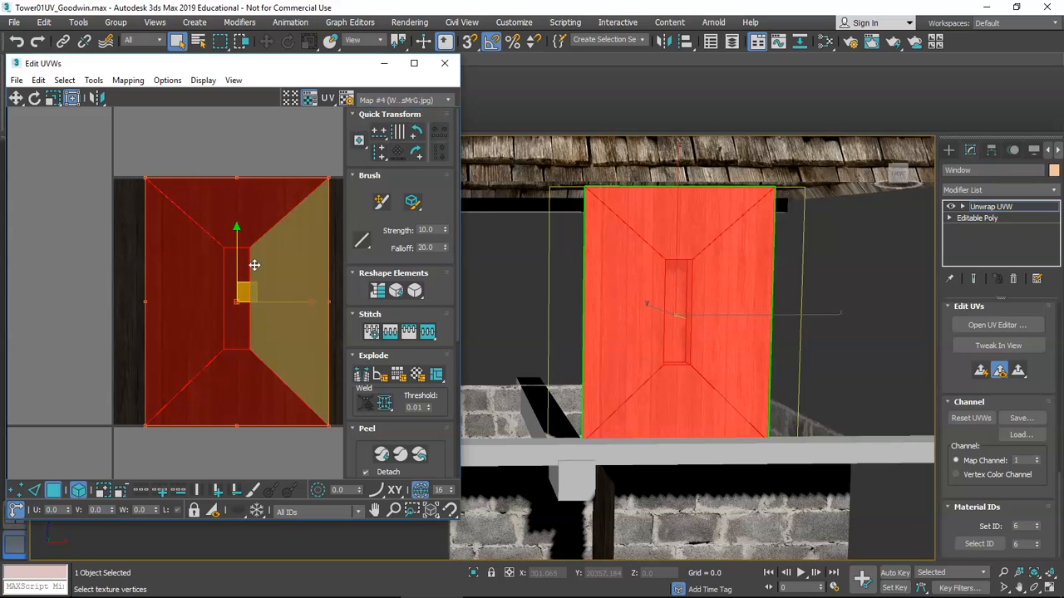
left_click_drag(267, 278, 236, 278)
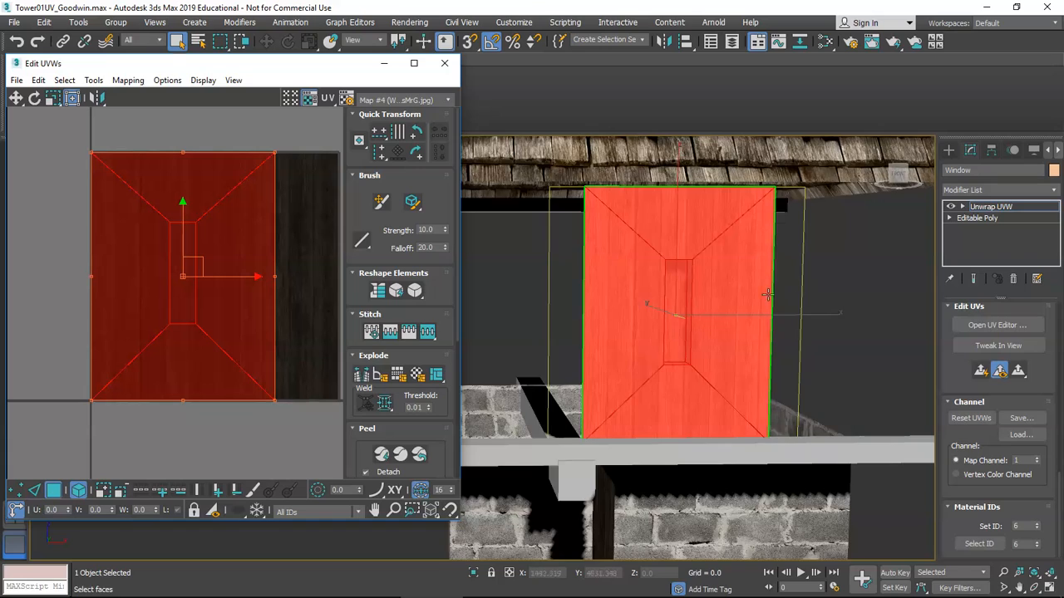
Select the Window's main UV shell and shift it right by about 0.08 in U across the wood texture
scroll(631, 316, "up", 3)
left_click(892, 313)
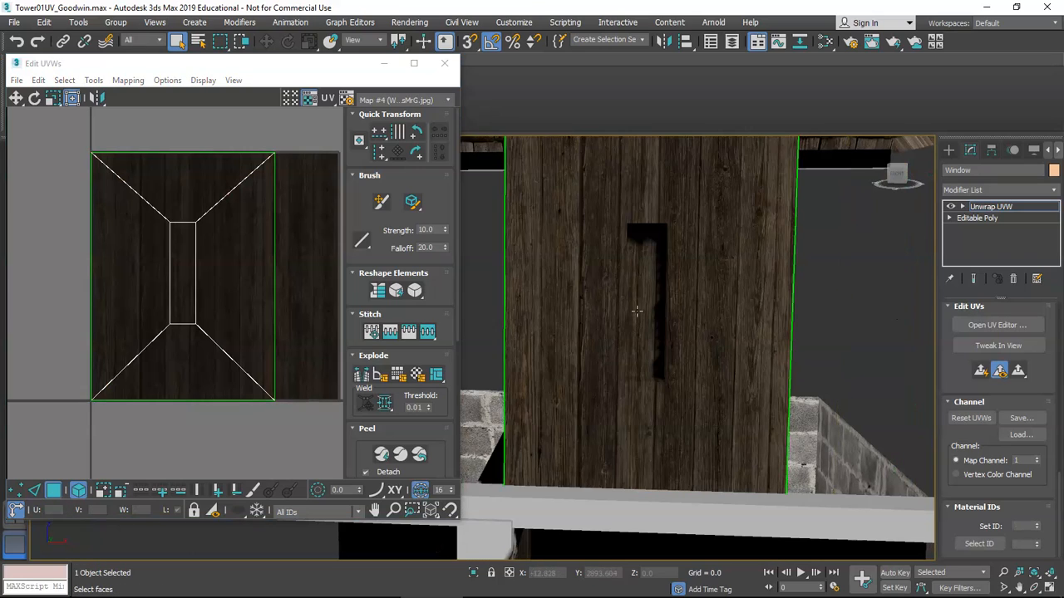
scroll(625, 299, "down", 3)
middle_click_drag(629, 311, 663, 336, "alt")
scroll(638, 309, "up", 5)
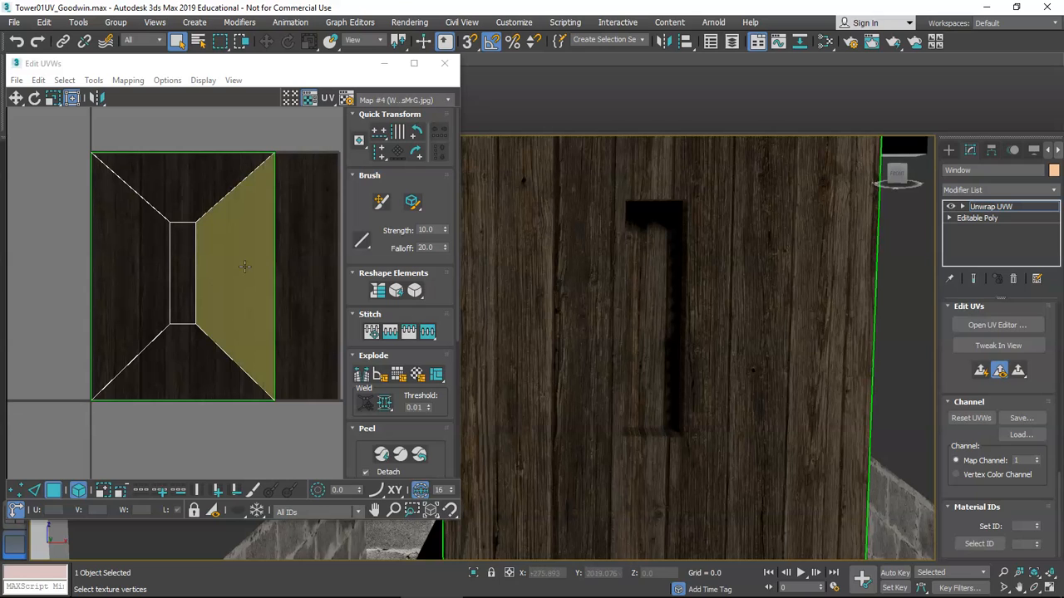
left_click(75, 489)
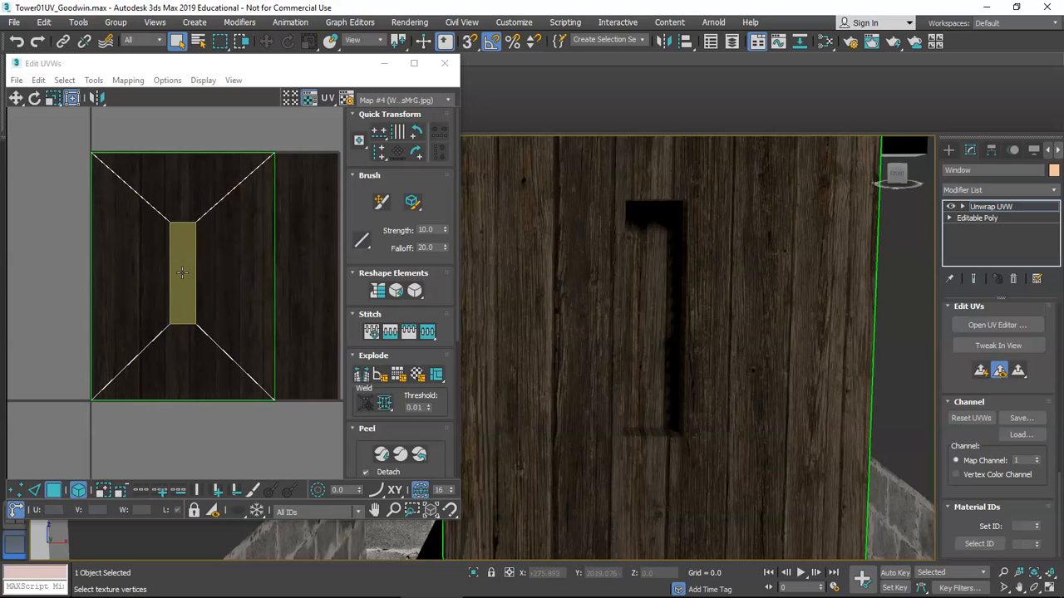
left_click(184, 266)
middle_click_drag(262, 242, 228, 235)
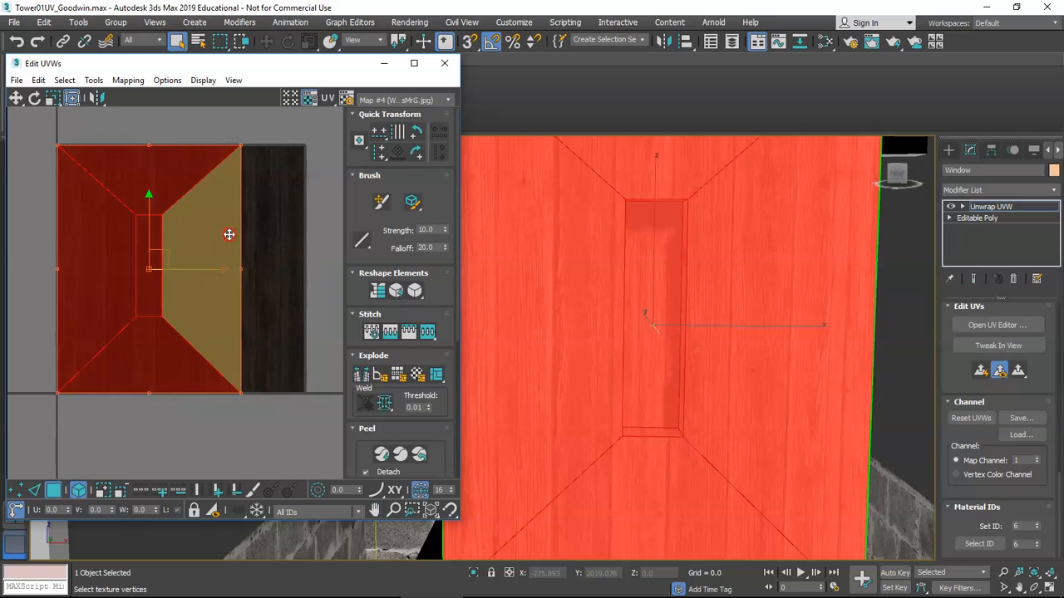
middle_click_drag(241, 164, 226, 164)
mouse_move(226, 147)
left_mouse_down()
mouse_move(261, 150)
mouse_move(223, 153)
mouse_move(251, 151)
mouse_move(236, 151)
left_mouse_up()
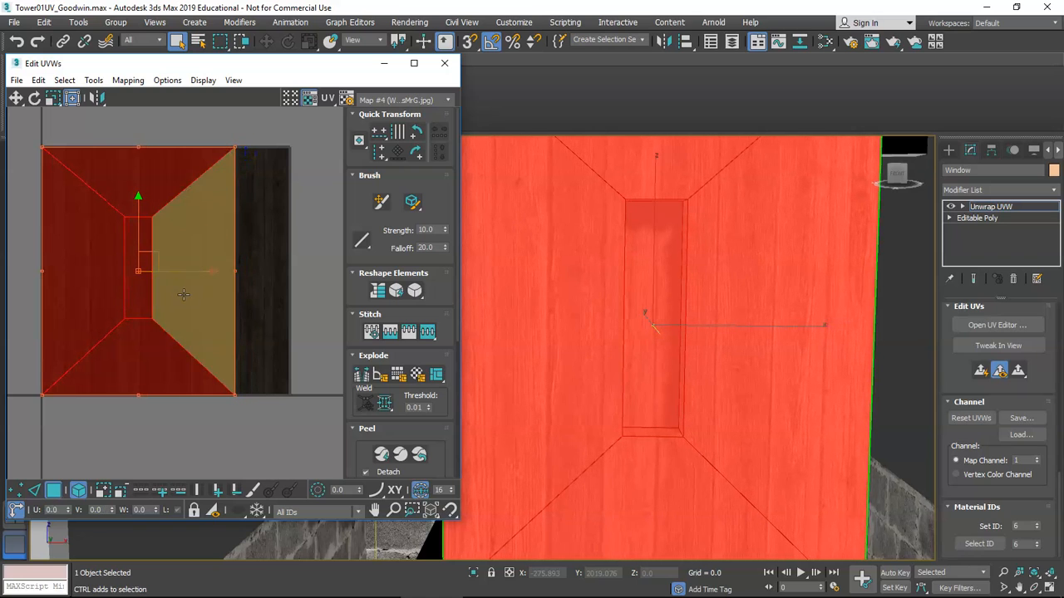
key("ctrl+z")
left_click_drag(179, 272, 201, 270)
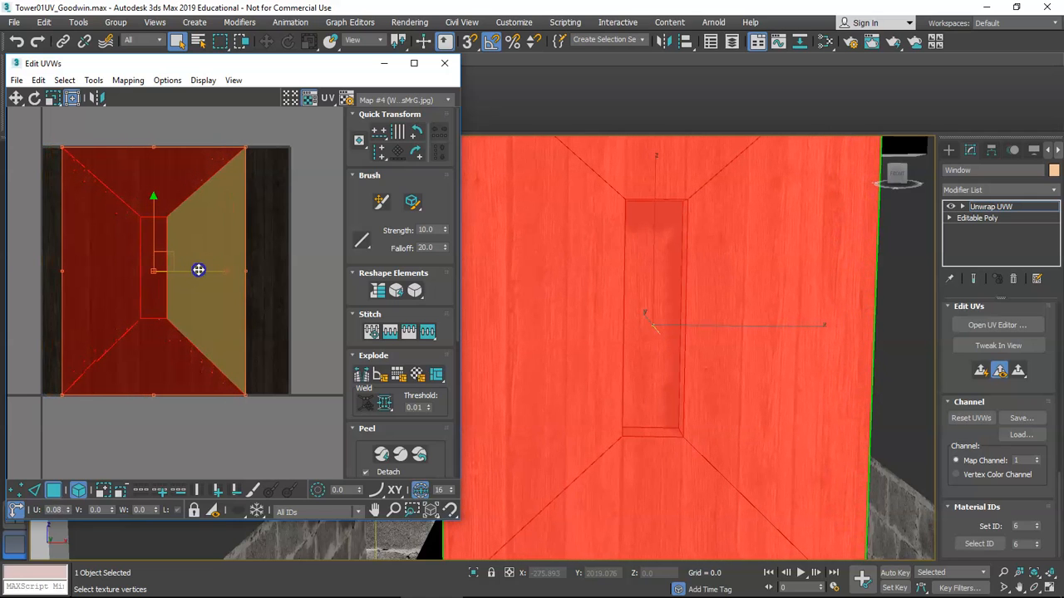
Stretch the Window's main UV shell slightly upward to cover the texture's full height and clear the selection
middle_click_drag(742, 375, 692, 376, "alt")
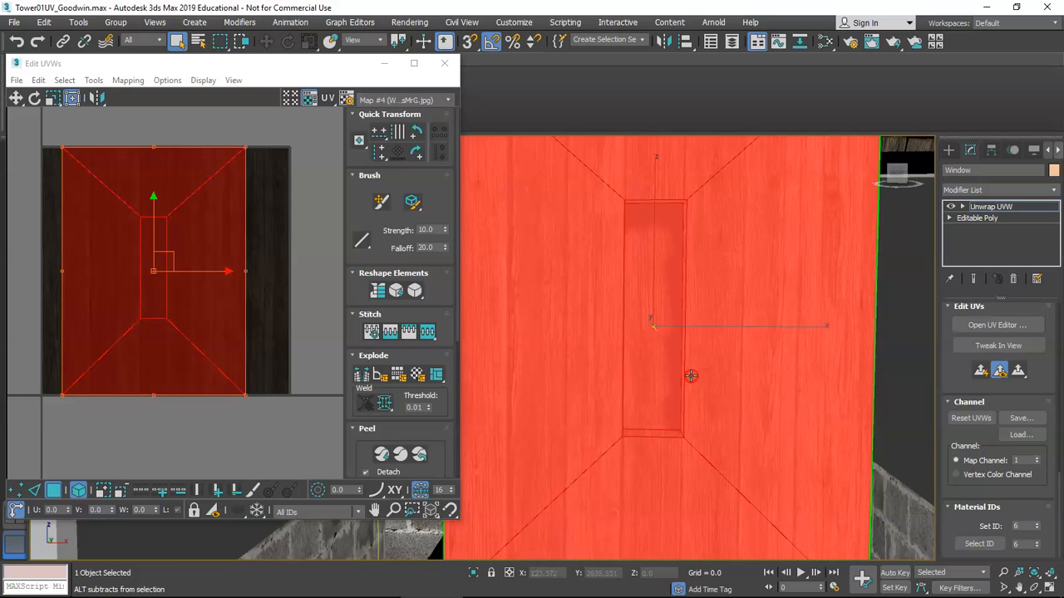
left_click(242, 147)
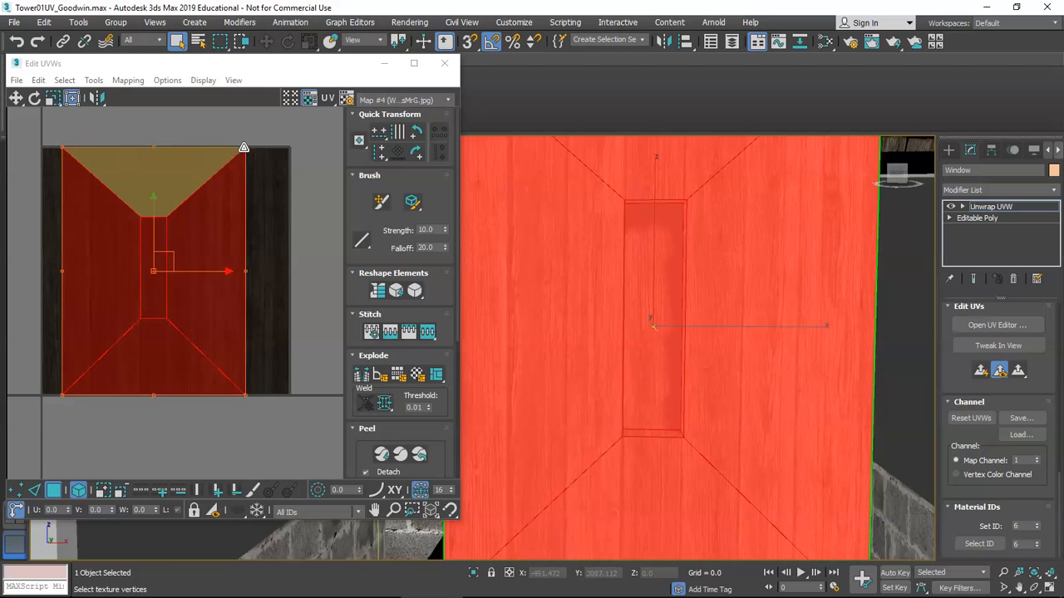
left_click_drag(244, 146, 244, 145)
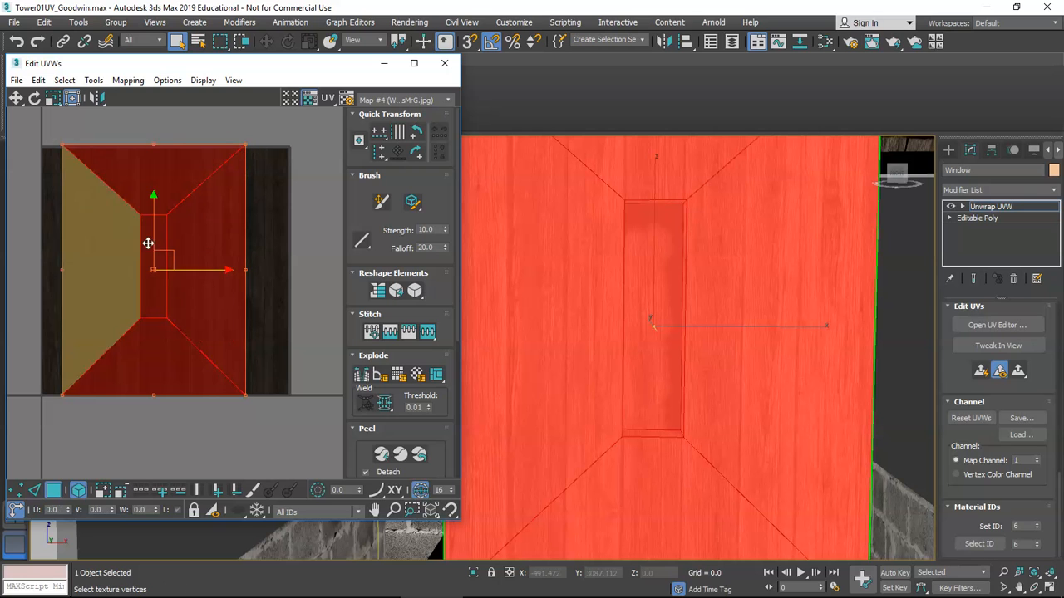
middle_click_drag(656, 269, 620, 248, "alt")
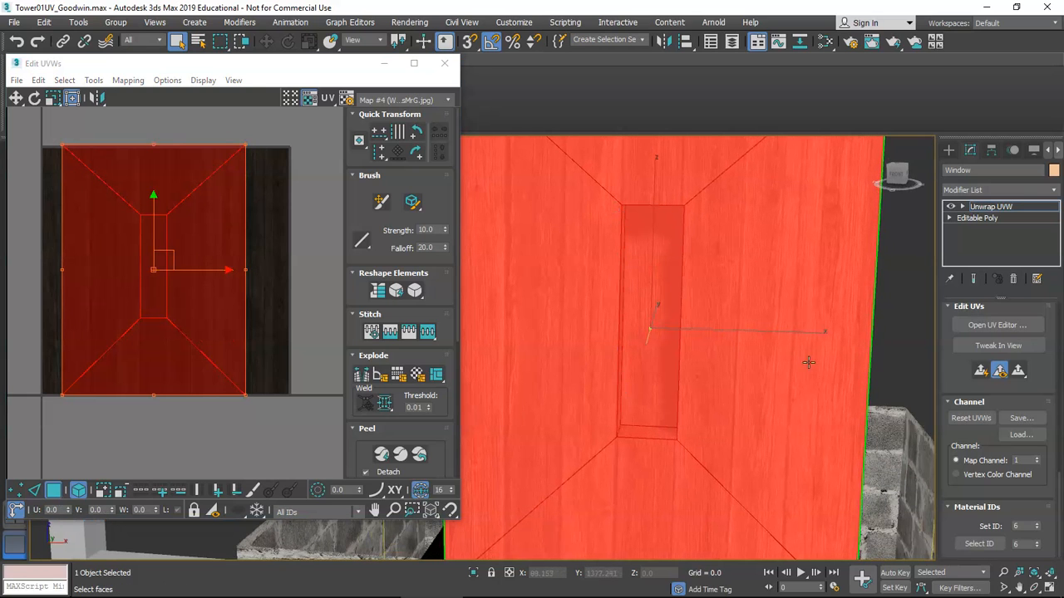
left_click(908, 329)
middle_click_drag(606, 202, 626, 170, "alt")
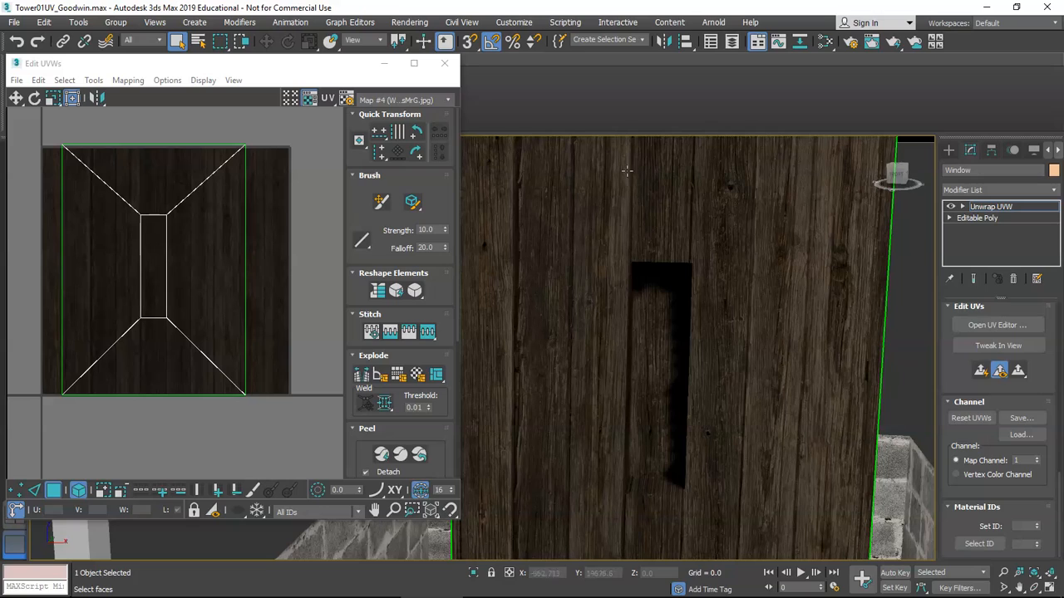
Select the recessed back face inside the Window panel's narrow slot
middle_click_drag(613, 475, 726, 423, "alt")
left_click(685, 365)
middle_click_drag(684, 396, 659, 424, "alt")
scroll(656, 428, "up", 3)
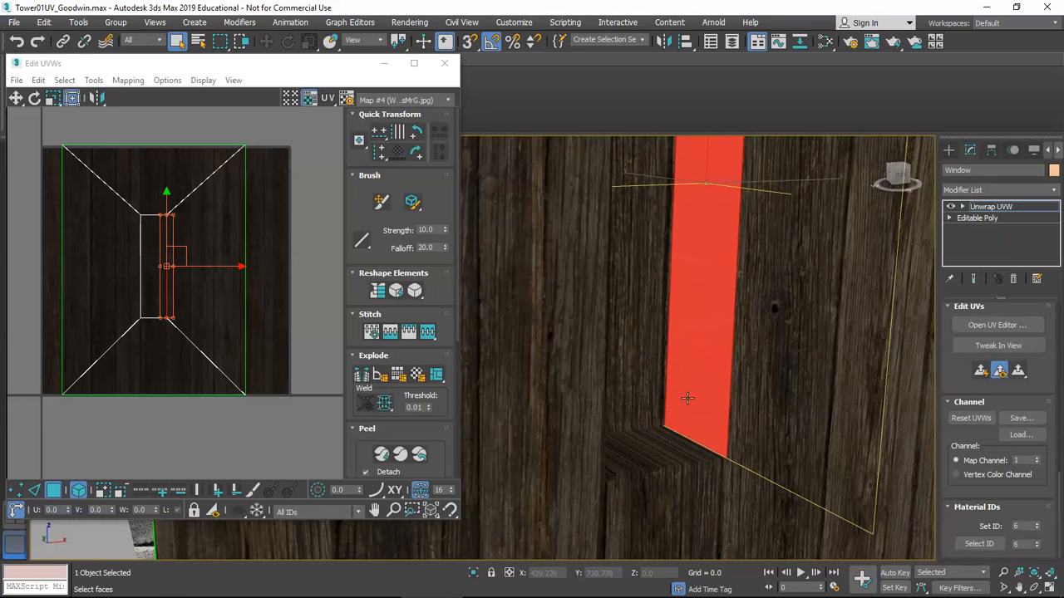
left_click(649, 357, "ctrl")
middle_click_drag(650, 358, 595, 312, "alt")
scroll(608, 324, "down", 4)
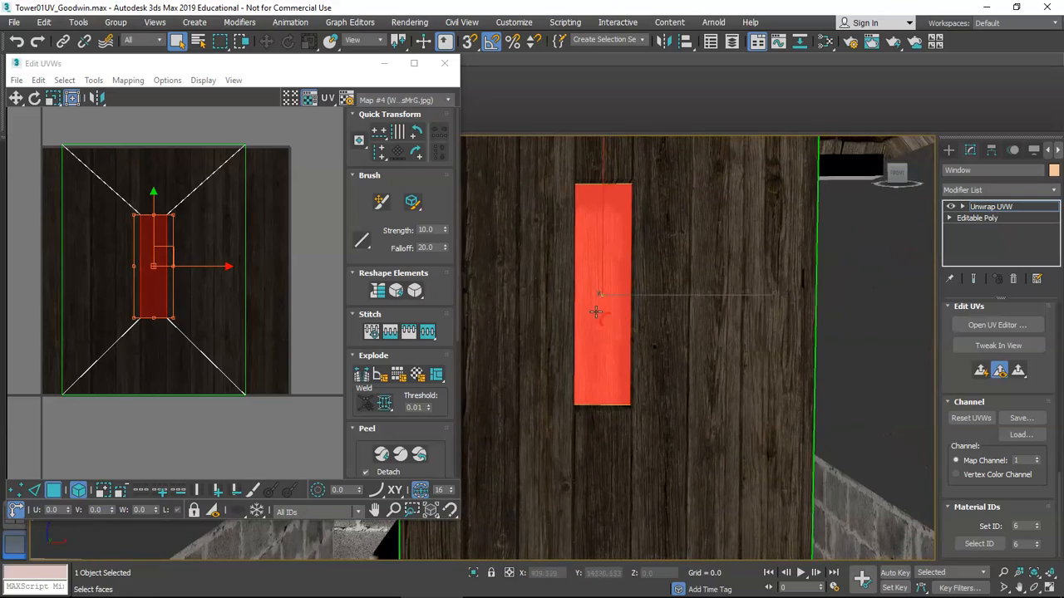
scroll(612, 340, "up", 2)
scroll(612, 349, "down", 5)
middle_click_drag(643, 354, 645, 358, "alt")
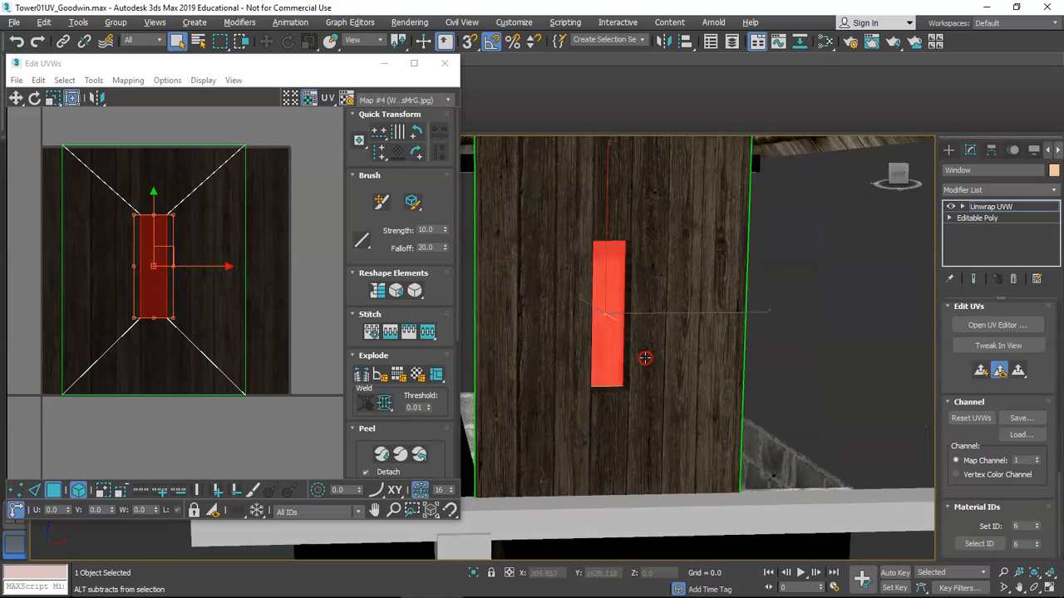
Peel the selected slot face into its own UV shell, then resize it and move it aside from the main shell
left_click(383, 456)
left_click_drag(88, 254, 298, 382)
key("r")
scroll(278, 270, "up", 6)
middle_click_drag(278, 267, 228, 341)
key("w")
left_click_drag(207, 291, 36, 277)
middle_click_drag(41, 281, 243, 290)
Filter the UV display to the selected slot face and nudge its shell toward the wood texture
scroll(190, 287, "down", 5)
scroll(244, 289, "up", 4)
scroll(244, 289, "down", 6)
scroll(243, 289, "up", 3)
left_click(210, 514)
middle_click_drag(217, 304, 310, 300)
left_click_drag(336, 276, 316, 277)
mouse_move(314, 294)
middle_mouse_down()
mouse_move(351, 296)
mouse_move(316, 296)
middle_mouse_up()
left_click(251, 283)
Place the slot face's small UV shell on a dark gap between planks and scale it narrower to fit the strip
left_click_drag(325, 297, 57, 213)
scroll(52, 226, "up", 5)
middle_click_drag(52, 226, 139, 279)
scroll(148, 229, "up", 3)
left_click_drag(161, 263, 136, 315)
key("r")
key("w")
left_click_drag(119, 267, 123, 269)
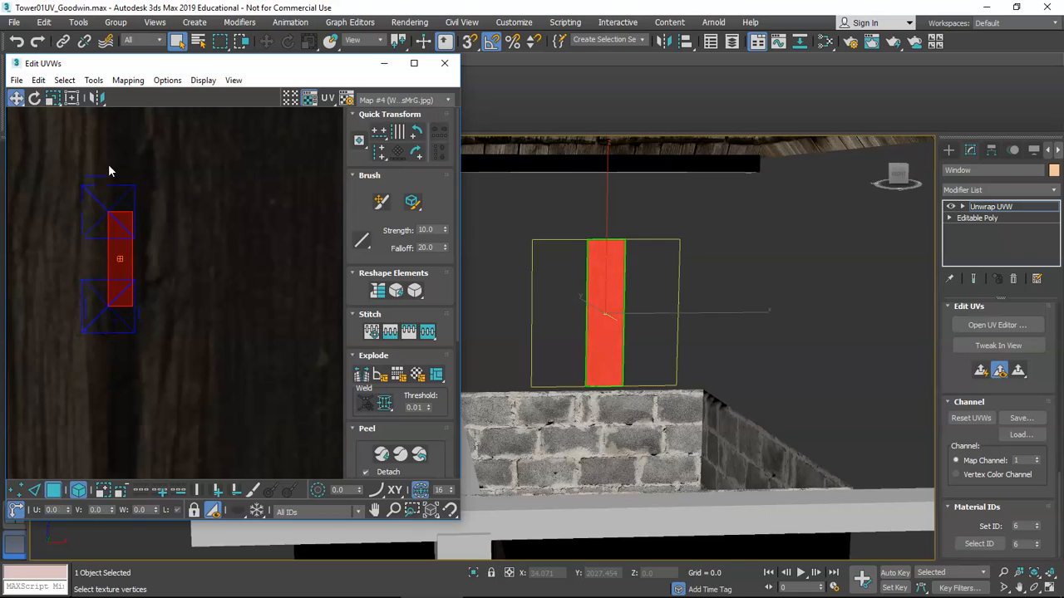
left_click(73, 98)
left_click_drag(99, 310, 110, 316)
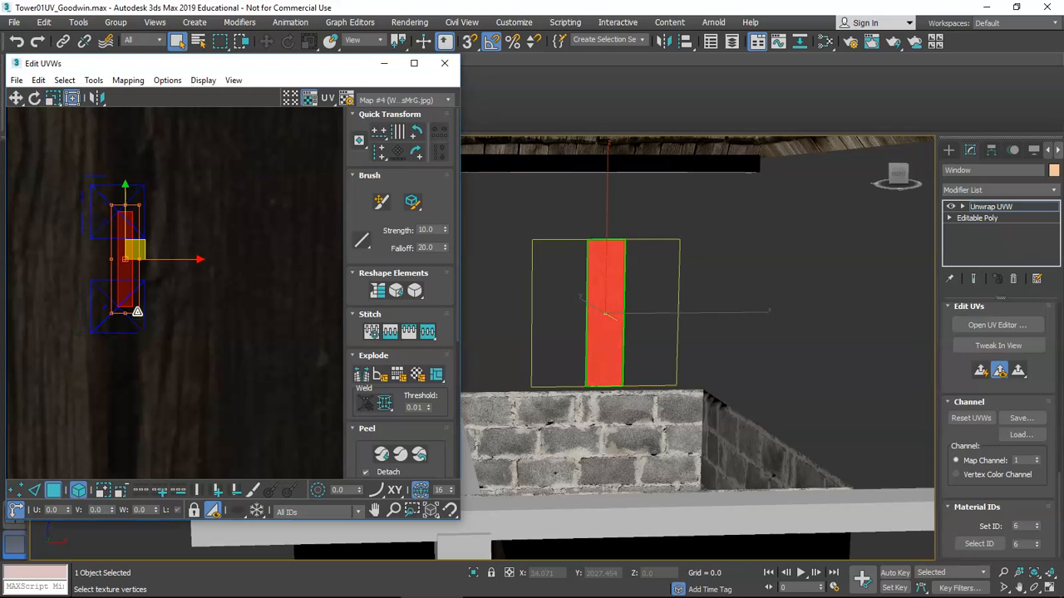
left_click(177, 322)
Show all of the Window's UVs again, select the outer panel shell and limit the display to its faces
scroll(610, 332, "up", 2)
scroll(610, 333, "down", 2)
scroll(180, 268, "down", 3)
scroll(170, 266, "down", 4)
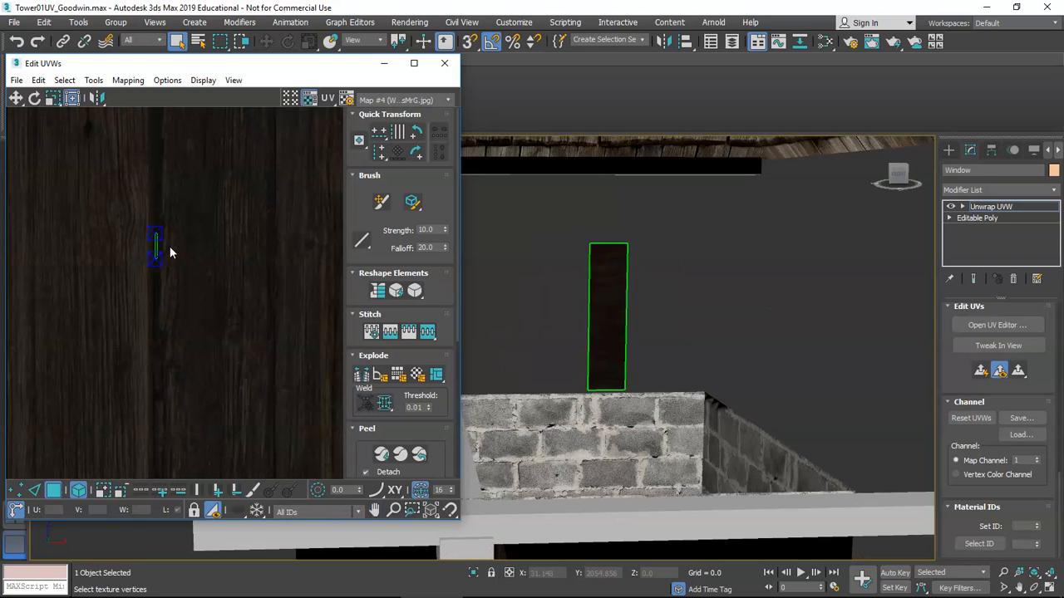
scroll(159, 289, "down", 2)
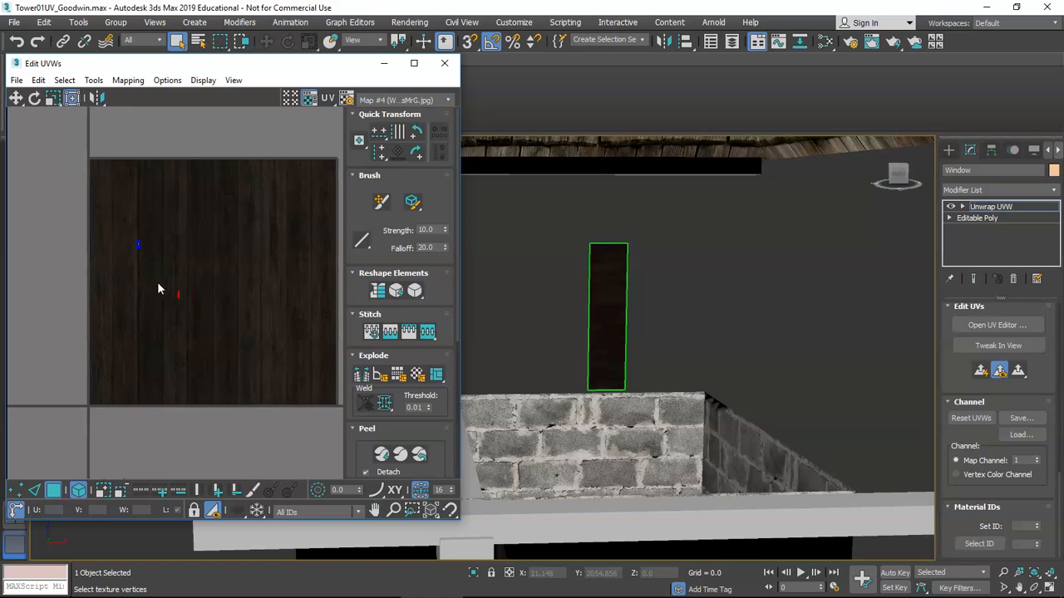
middle_click_drag(206, 281, 163, 274)
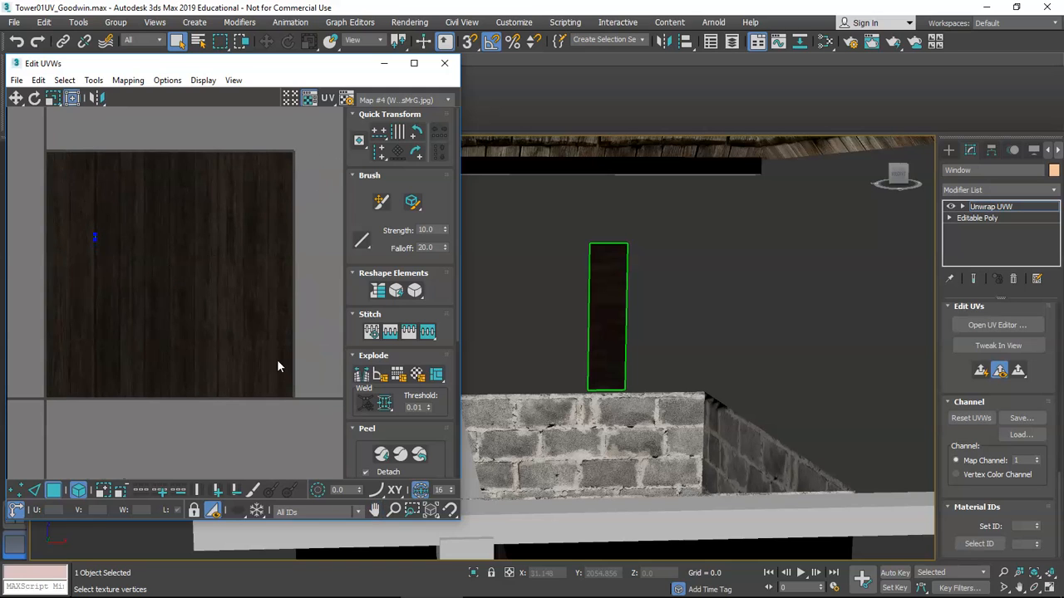
left_click(214, 511)
scroll(611, 324, "up", 4)
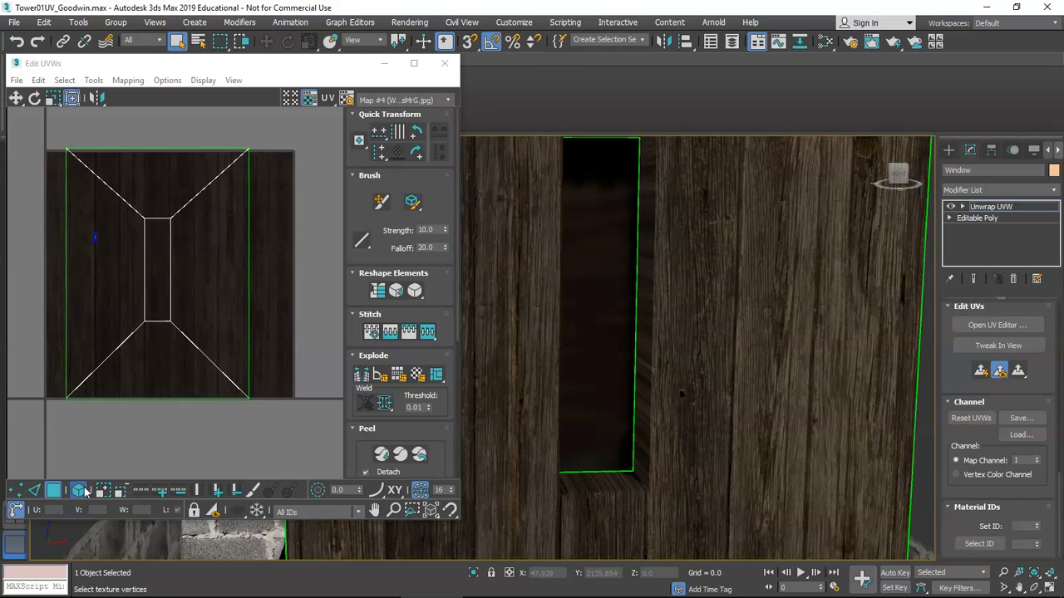
left_click(156, 344)
middle_click_drag(668, 324, 693, 350, "alt")
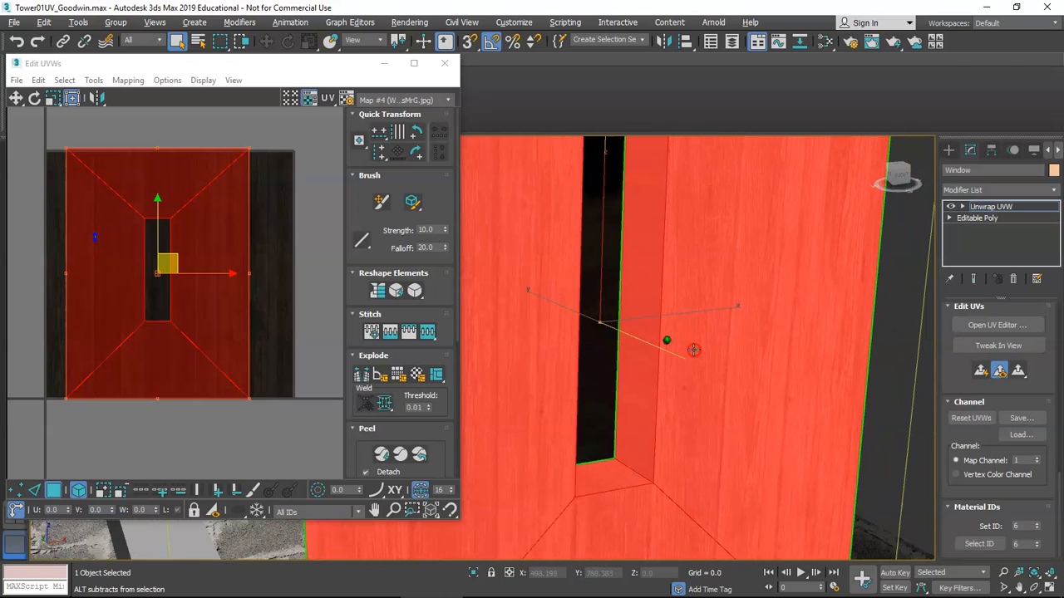
left_click(212, 511)
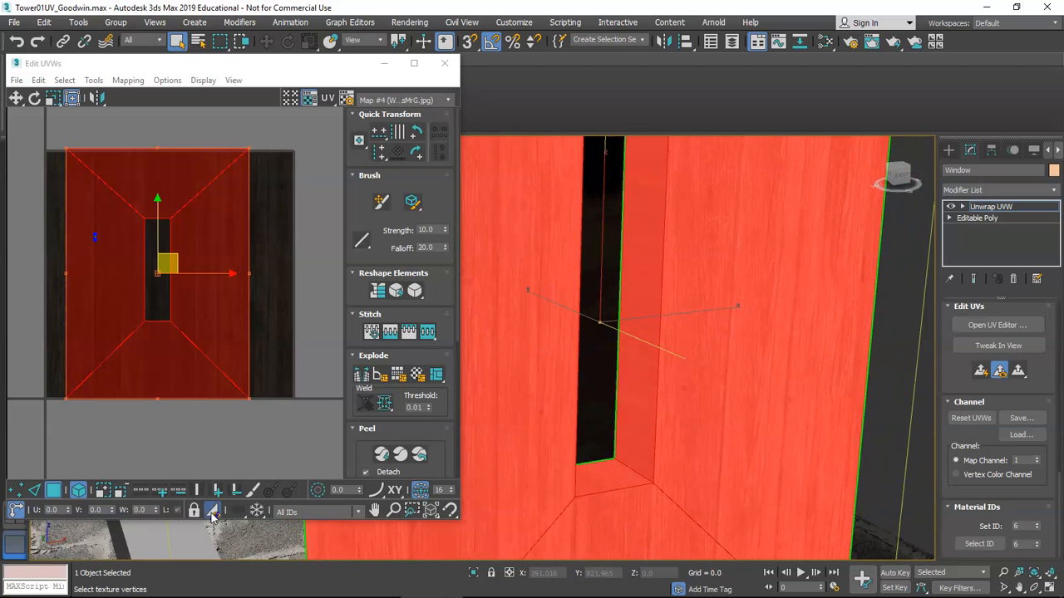
Try to move the slot's right rear vertical edge within the outer panel's UV shell
middle_click_drag(586, 375, 606, 402, "alt")
left_click(588, 435)
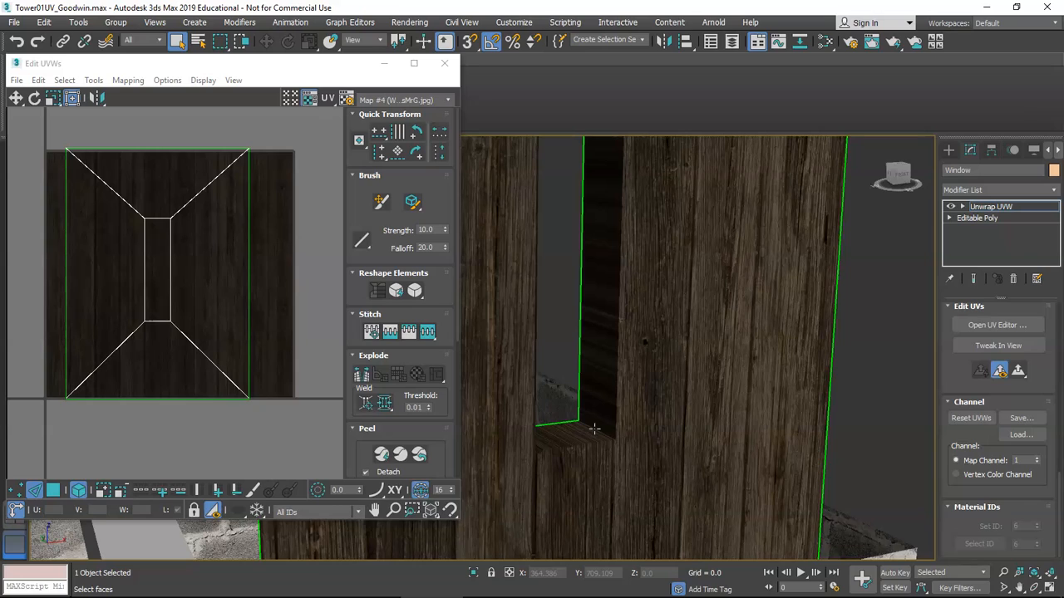
mouse_move(601, 440)
middle_mouse_down("alt")
mouse_move(513, 435)
mouse_move(611, 443)
middle_mouse_up("alt")
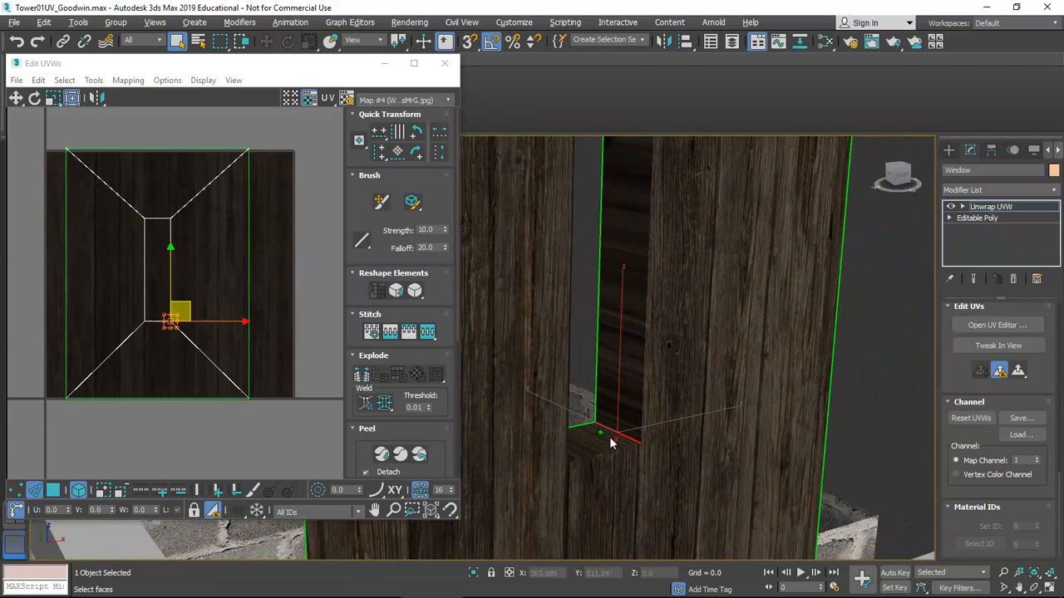
left_click(595, 360)
middle_click_drag(610, 326, 617, 238, "alt")
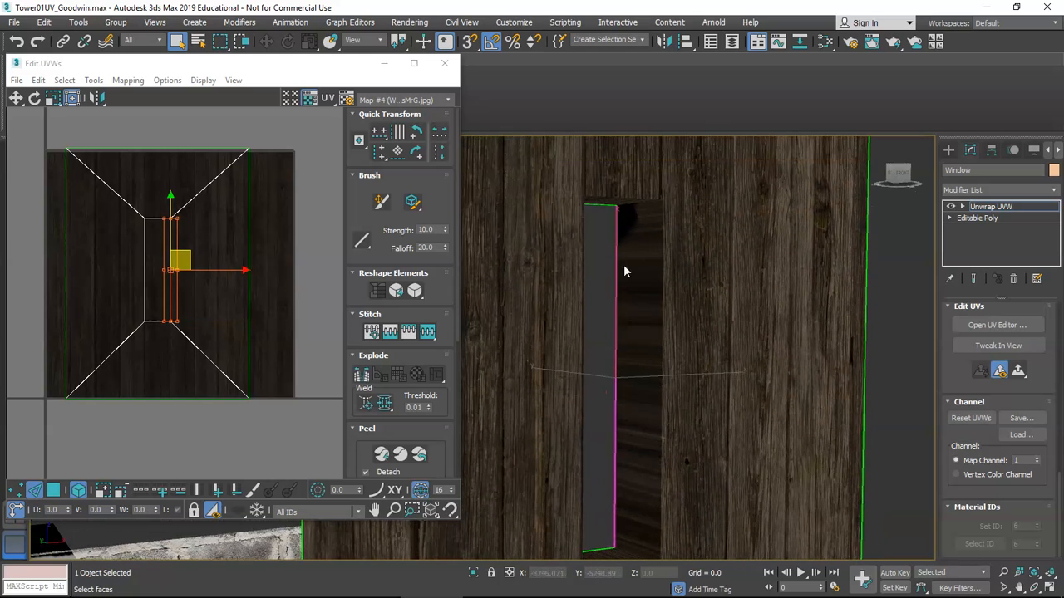
middle_click_drag(620, 500, 618, 482)
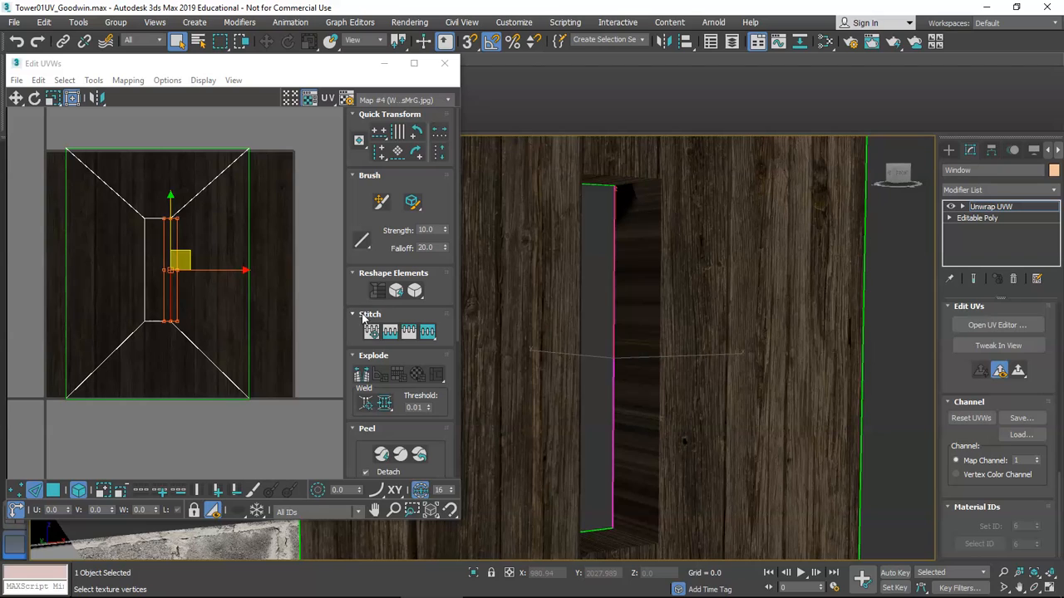
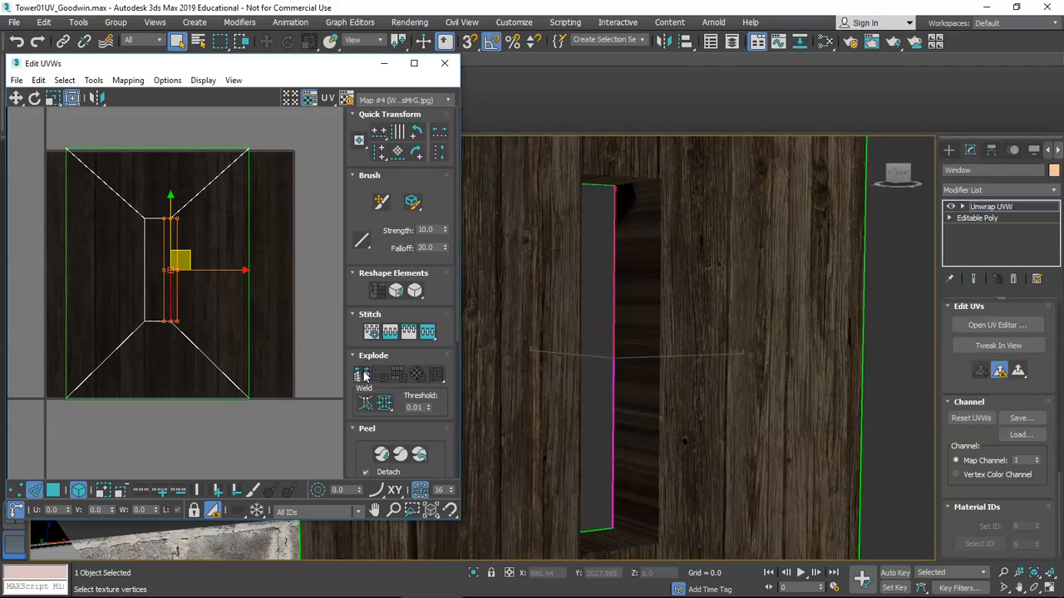
middle_click_drag(226, 314, 230, 316)
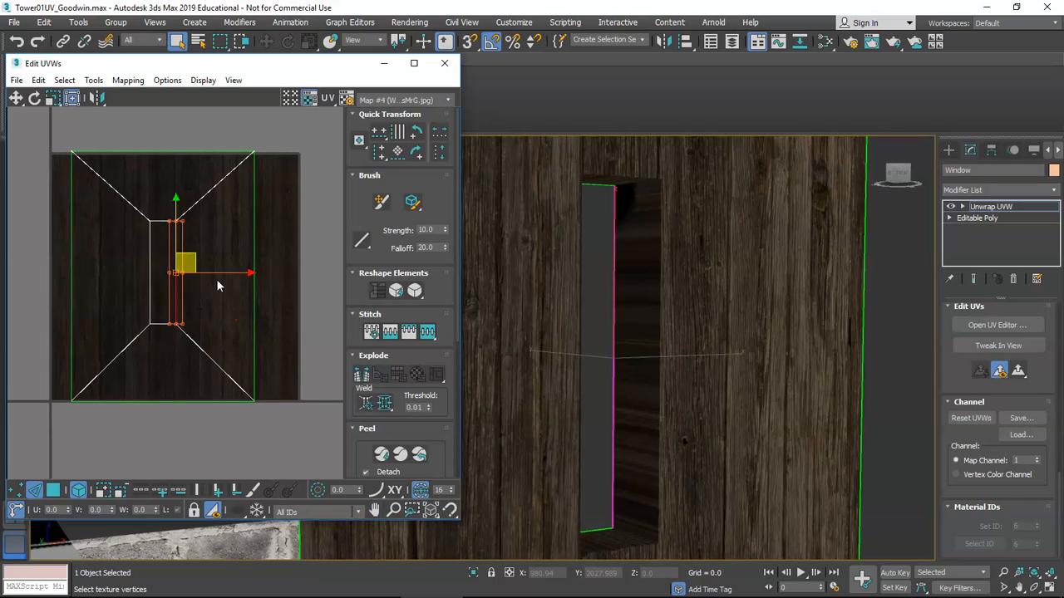
left_click_drag(218, 273, 210, 271)
key("ctrl+z")
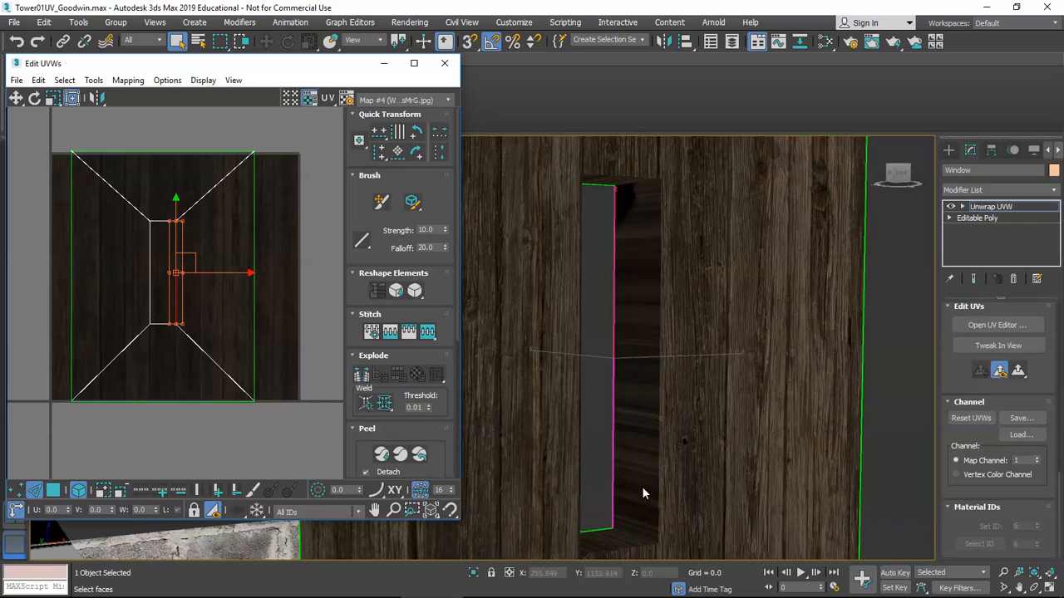
Break the UV vertex at the slot's lower right rear corner
key("1")
middle_click_drag(594, 496, 593, 480)
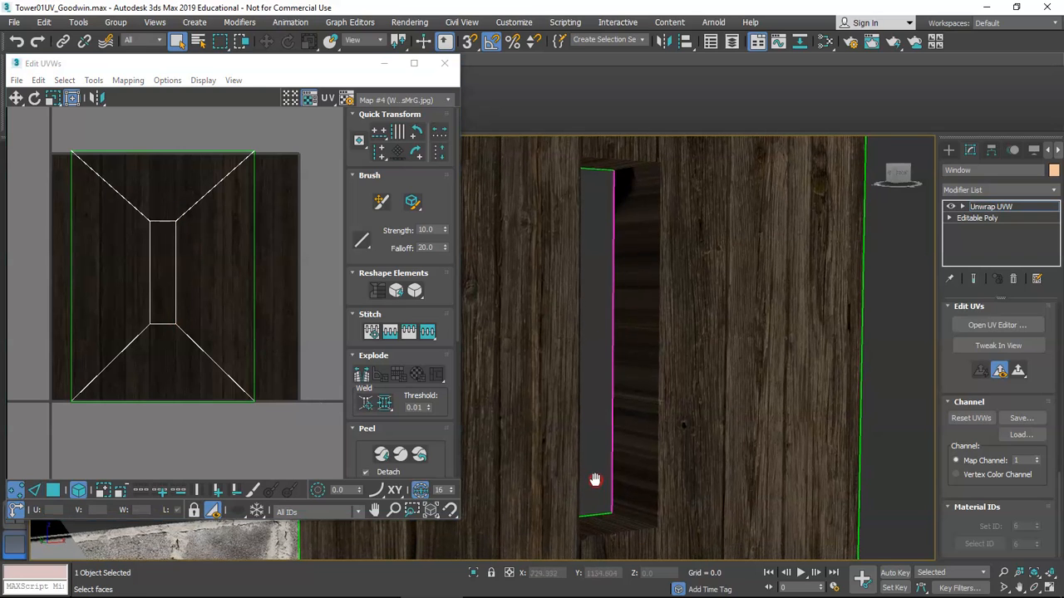
left_click(612, 511)
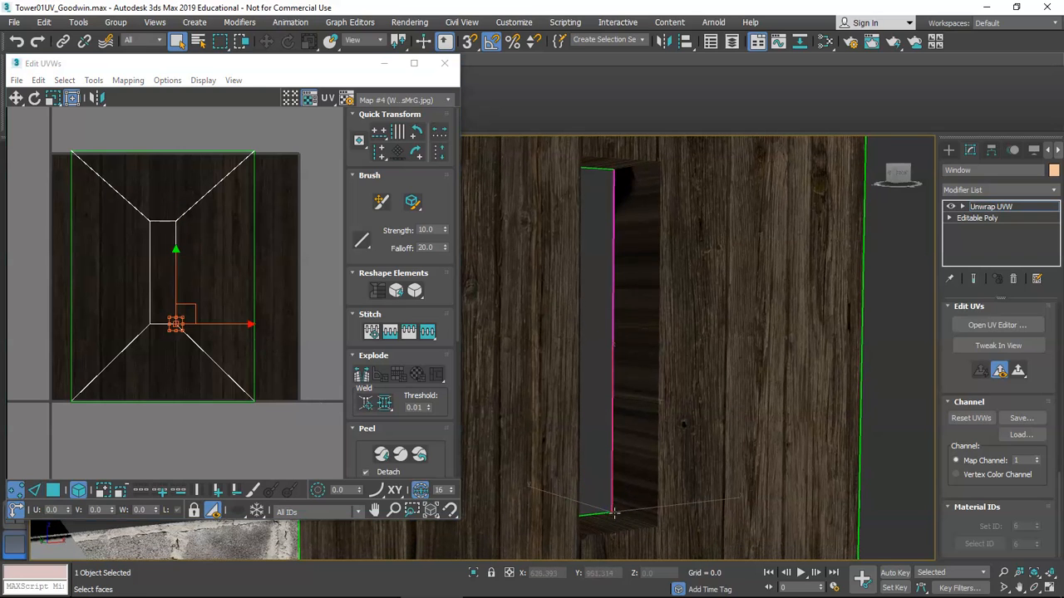
left_click(361, 376)
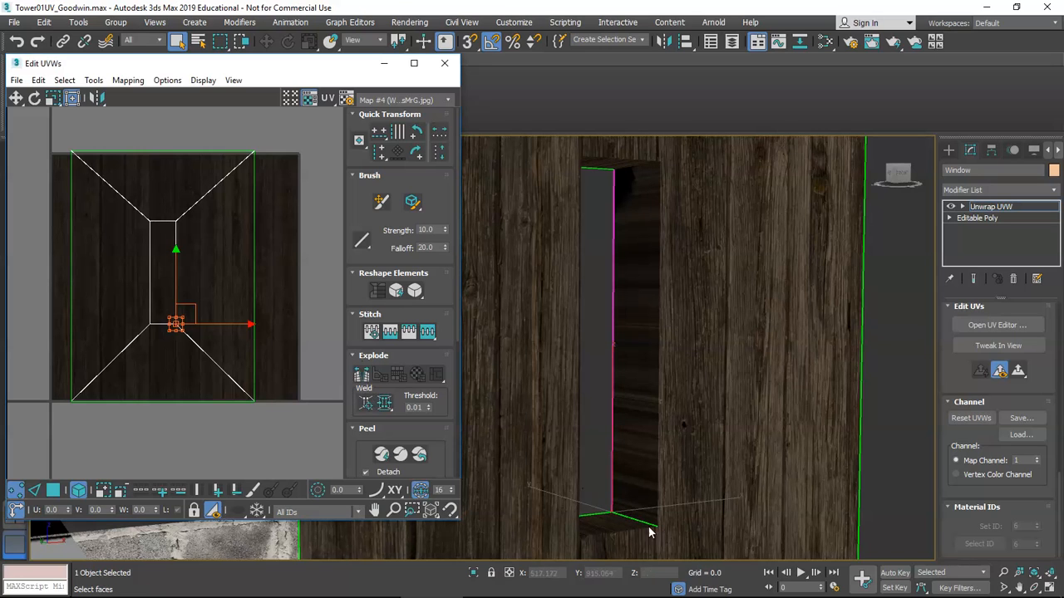
scroll(189, 343, "up", 5)
Break the UV vertex at the slot's upper right rear corner
key("3")
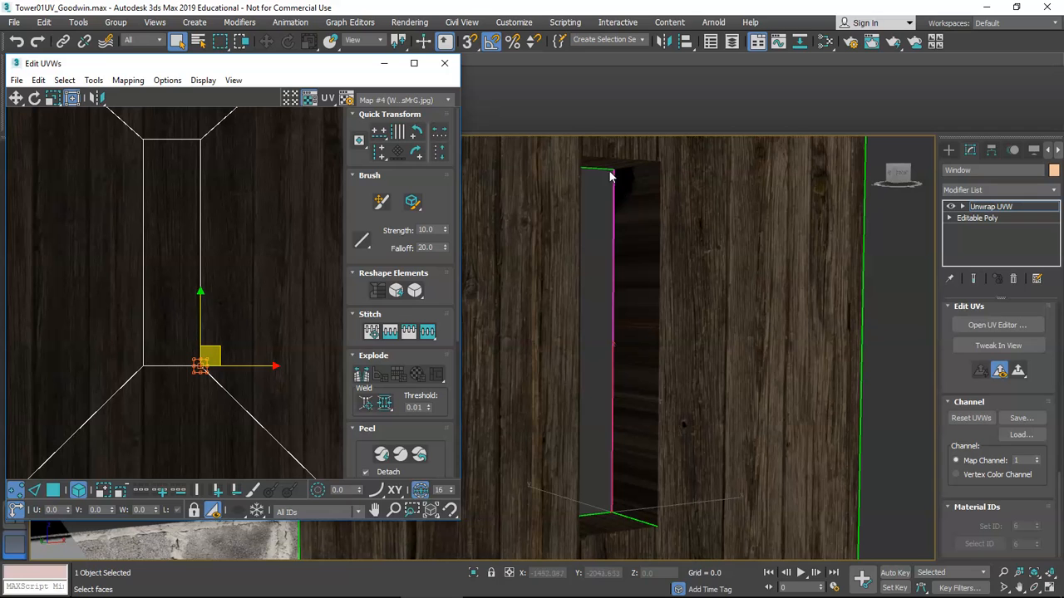
left_click(617, 172)
middle_click_drag(621, 173, 606, 200, "alt")
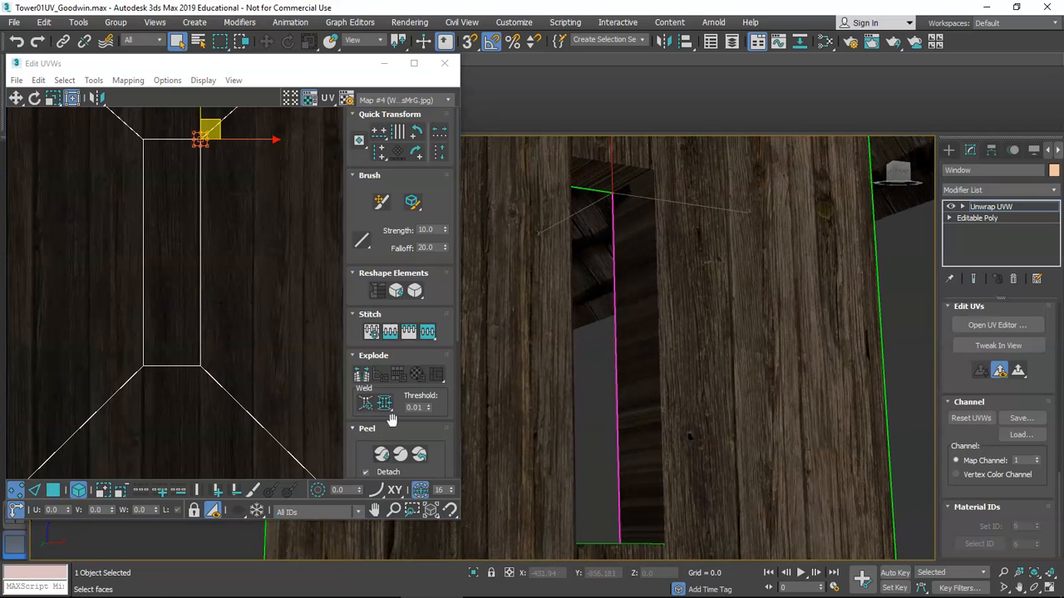
left_click(364, 378)
mouse_move(622, 268)
middle_mouse_down("alt")
mouse_move(591, 269)
mouse_move(750, 277)
mouse_move(605, 269)
middle_mouse_up("alt")
scroll(692, 247, "up", 5)
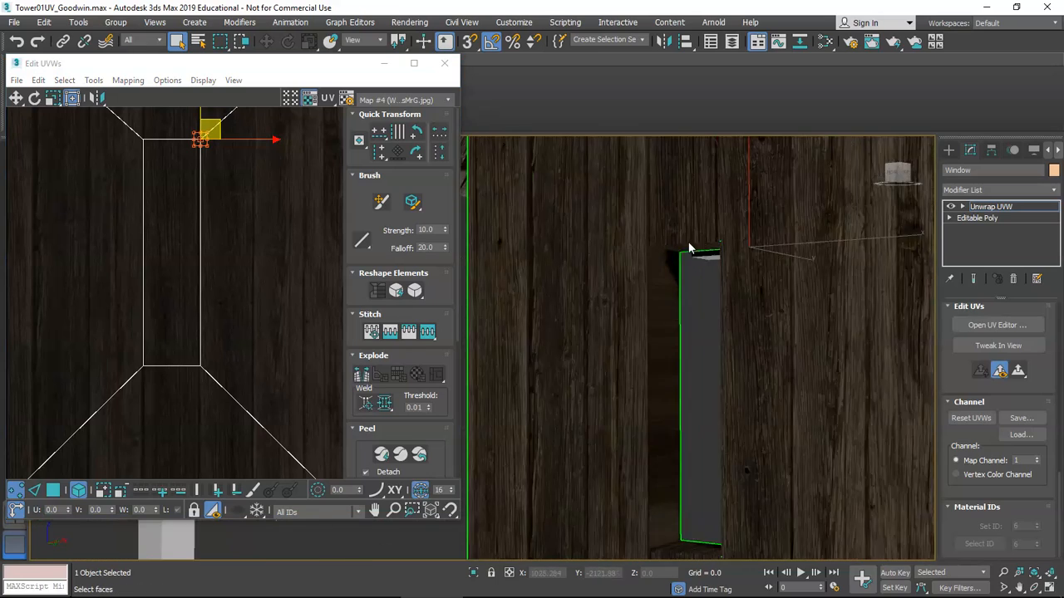
Break the UV vertices at the slot's upper left and lower left rear corners
left_click(672, 254)
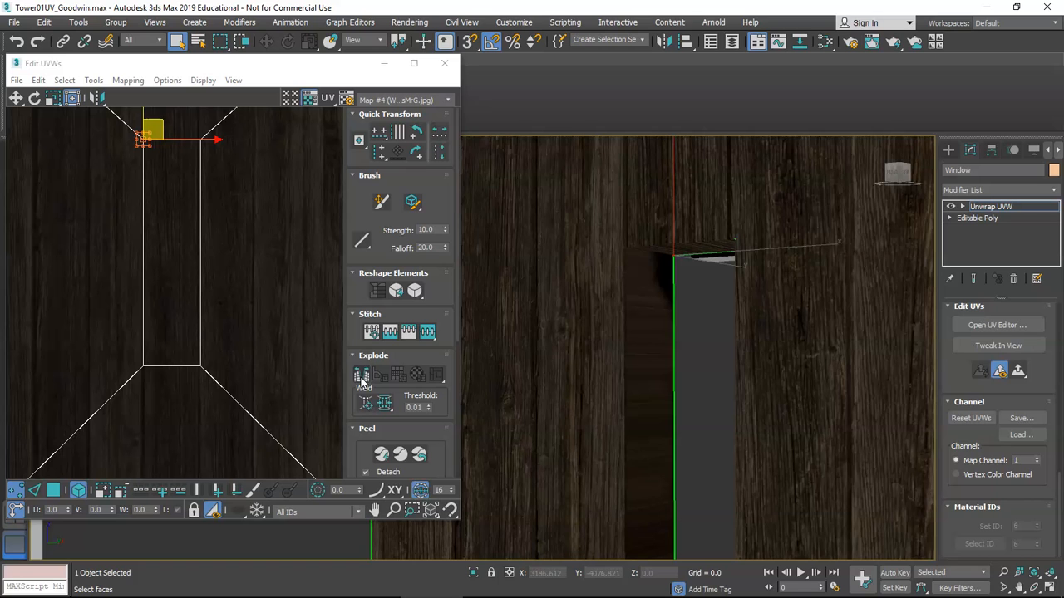
middle_click_drag(581, 434, 673, 470, "alt")
left_click(662, 465)
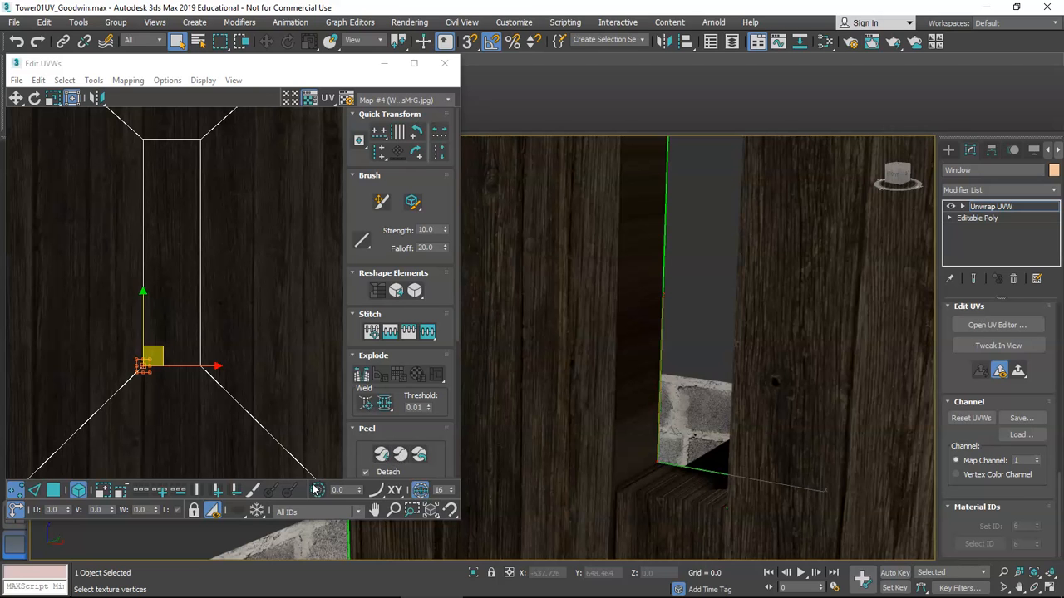
left_click(362, 376)
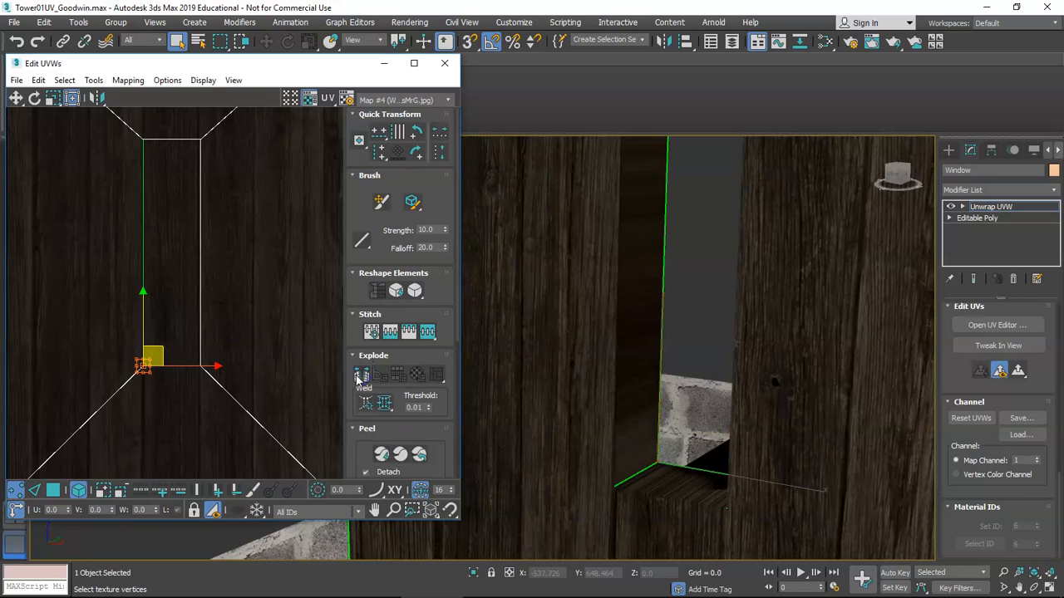
Select the slot's right rear vertical edge and move its UV edge horizontally inward, toward the middle of the opening
scroll(638, 437, "down", 3)
middle_click_drag(570, 411, 538, 442)
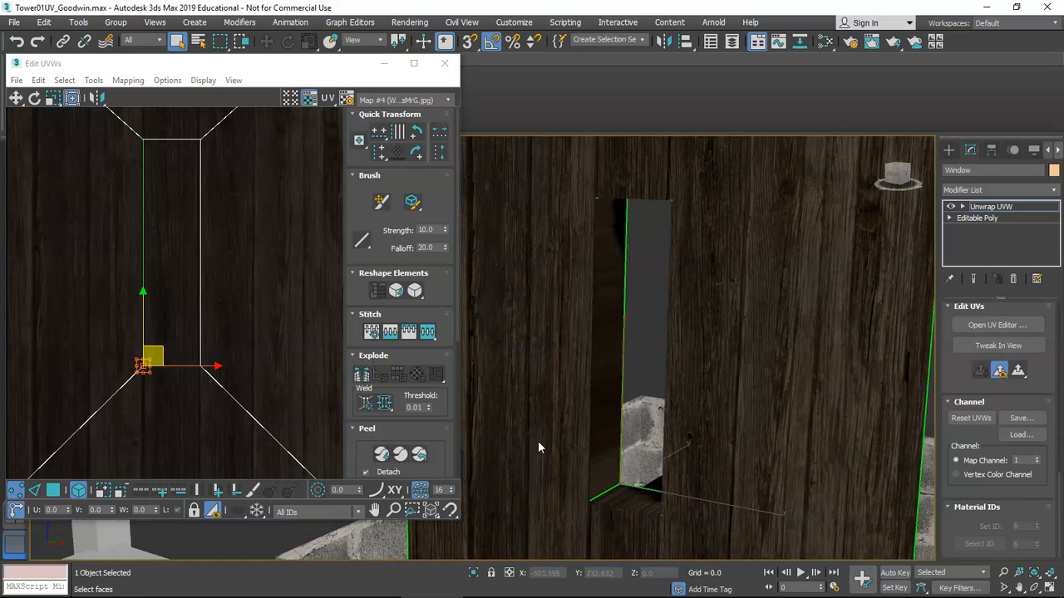
left_click(34, 490)
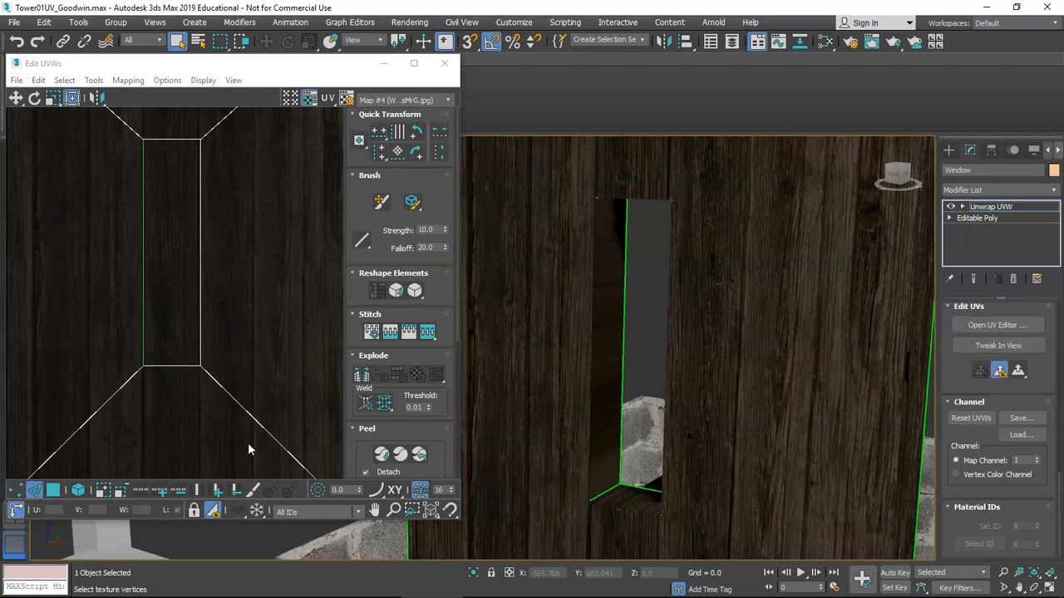
middle_click_drag(676, 404, 753, 385, "alt")
left_click(632, 378)
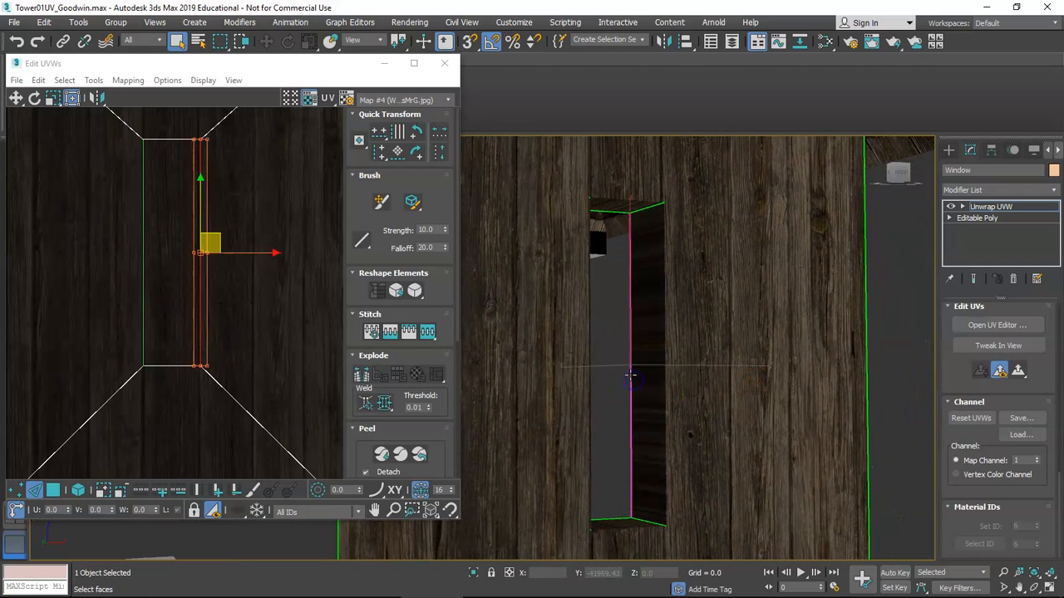
middle_click_drag(276, 276, 285, 297)
left_click_drag(257, 275, 243, 274)
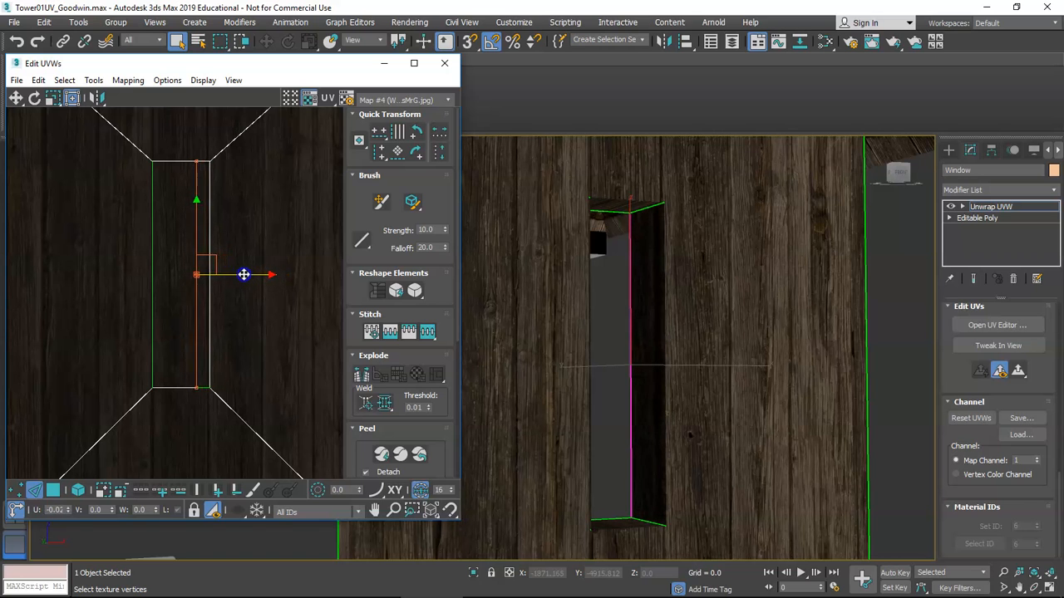
scroll(581, 349, "up", 6)
middle_click_drag(598, 351, 531, 343)
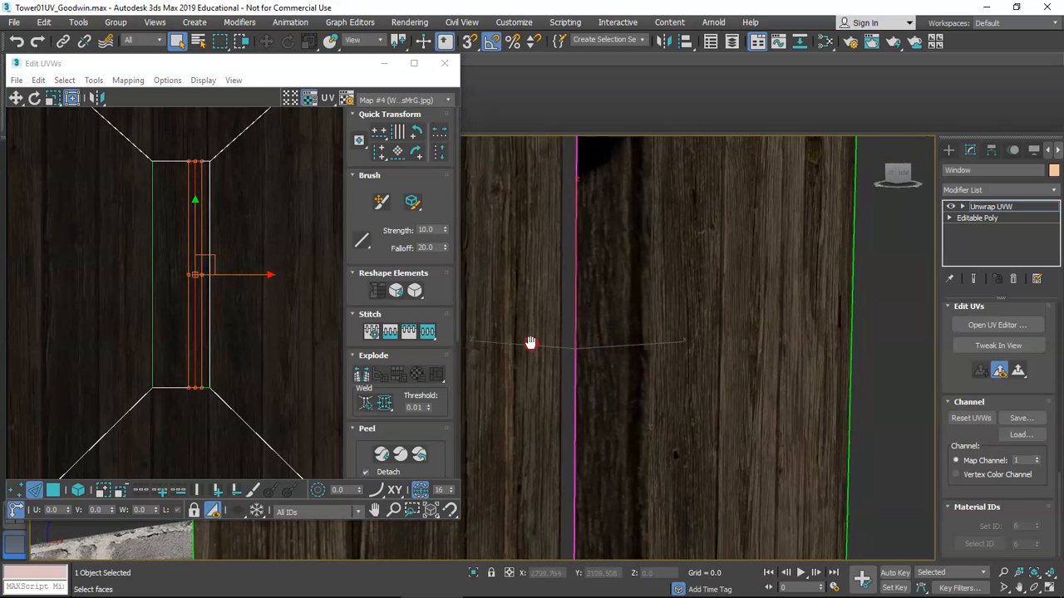
scroll(527, 324, "down", 3)
left_click_drag(257, 275, 250, 272)
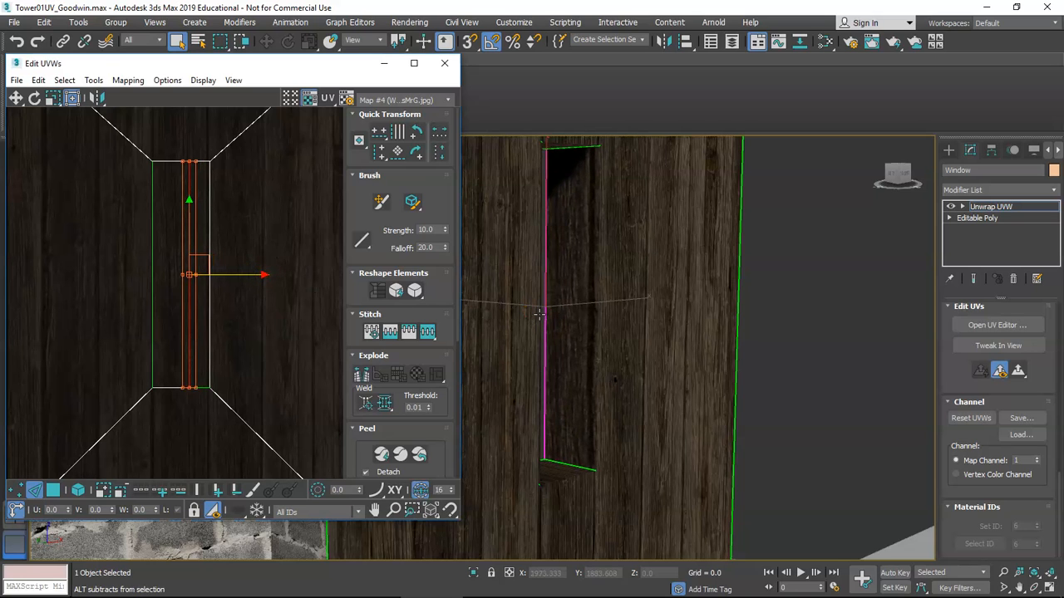
Select the slot's left rear vertical edge and move its UV edge inward, close to the opposite rear edge
middle_click_drag(618, 268, 601, 268, "alt")
middle_click_drag(592, 315, 537, 300, "alt")
left_click(555, 300)
scroll(140, 273, "up", 2)
left_click_drag(185, 275, 220, 275)
Select the slot's bottom rear edge and move its UV edge upward inside the opening
middle_click_drag(530, 324, 573, 430, "alt")
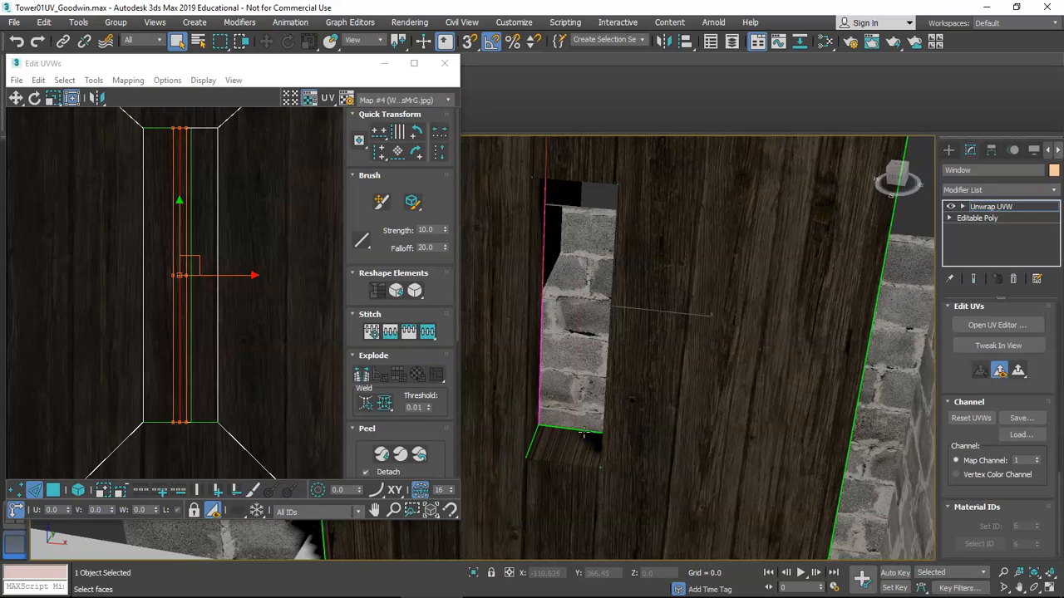
left_click(583, 433)
left_click_drag(182, 387, 183, 365)
left_click_drag(184, 357, 185, 352)
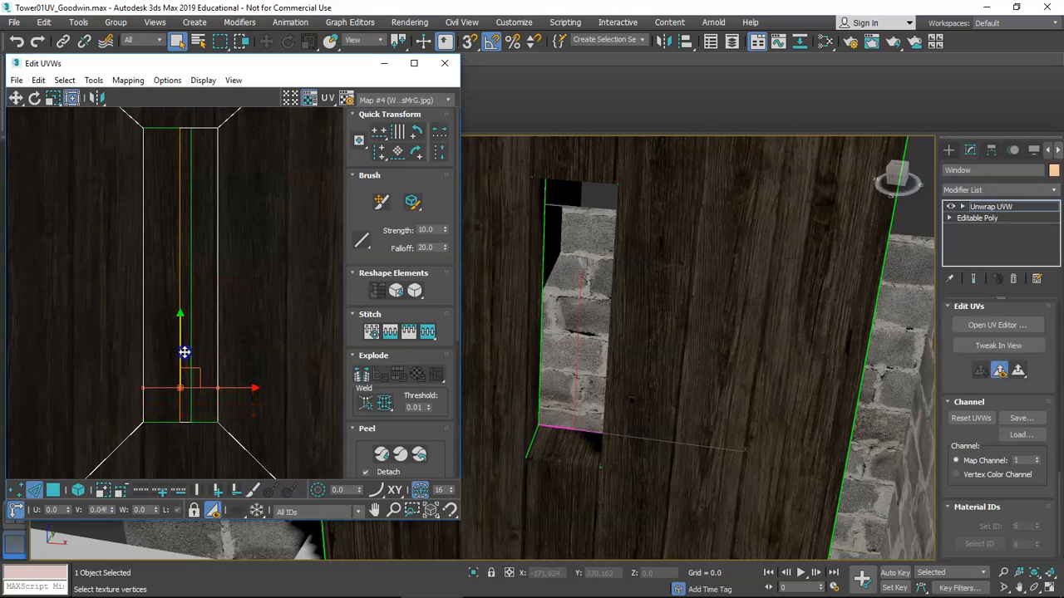
Select the slot's top rear edge and move its UV edge downward inside the opening
middle_click_drag(508, 420, 594, 287, "alt")
scroll(522, 398, "up", 3)
scroll(499, 336, "down", 2)
left_click(600, 288)
middle_click_drag(181, 114, 180, 199)
left_click_drag(182, 172, 175, 213)
Scale the UV edge of the slot's top rear edge to about 35 percent so its face tapers inward
middle_click_drag(599, 287, 634, 288, "alt")
scroll(635, 289, "up", 5)
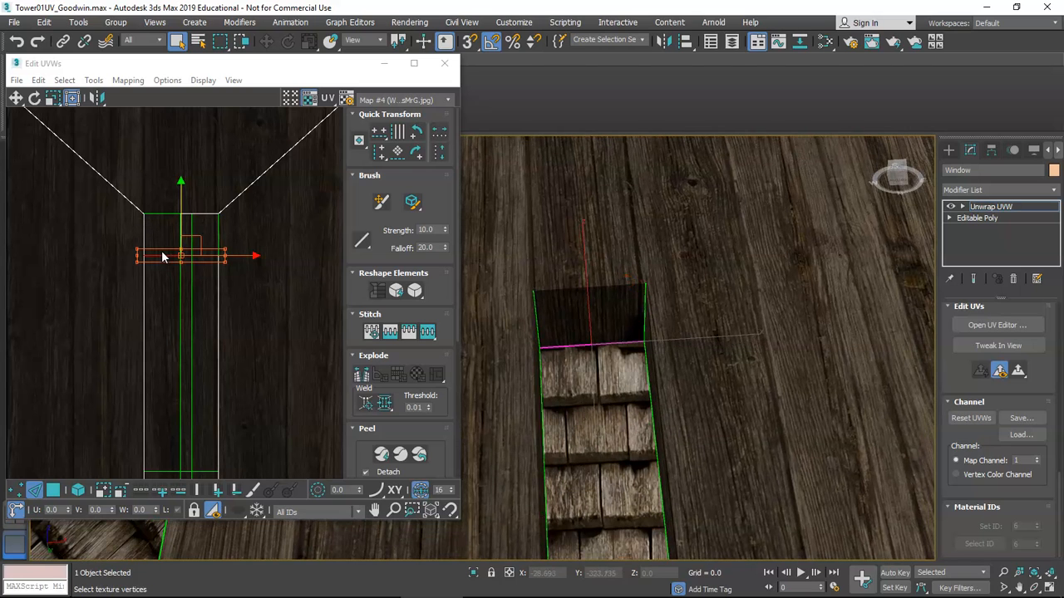
middle_click_drag(565, 287, 541, 280, "alt")
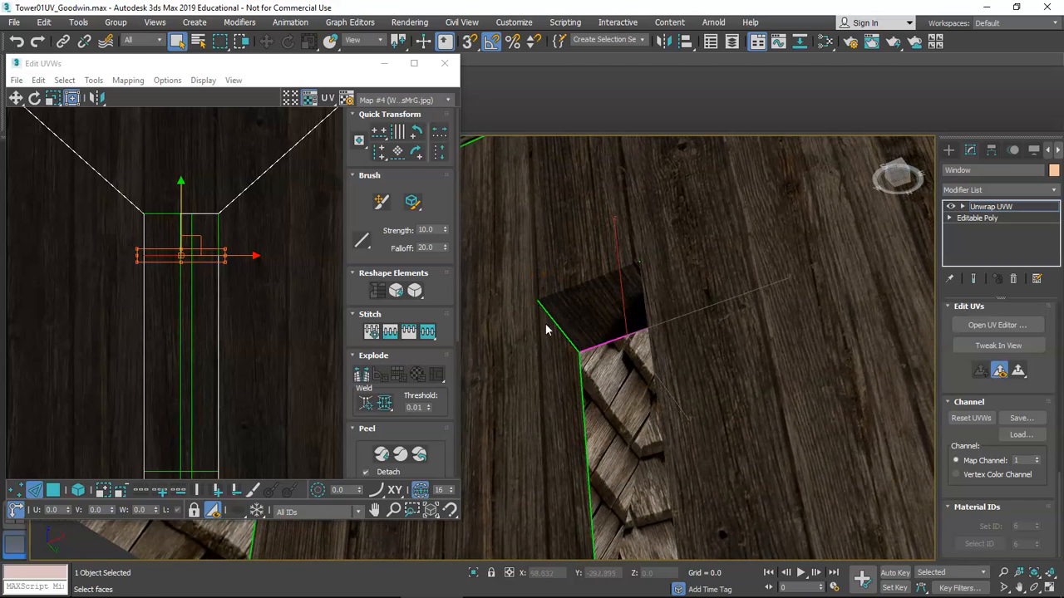
scroll(212, 254, "up", 2)
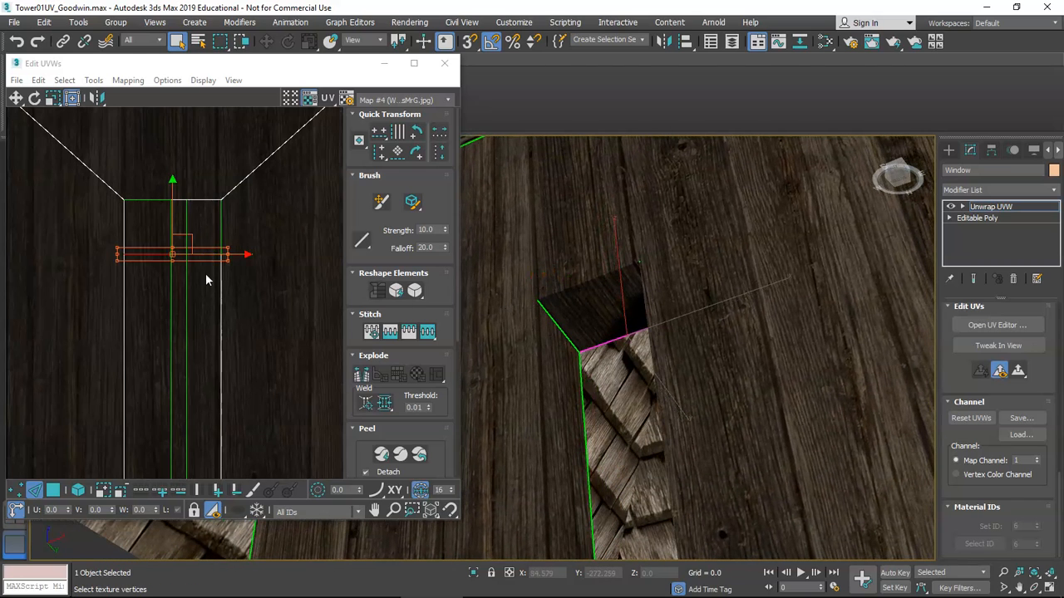
left_click(202, 257)
left_click(202, 255)
key("r")
left_click_drag(184, 262, 195, 340)
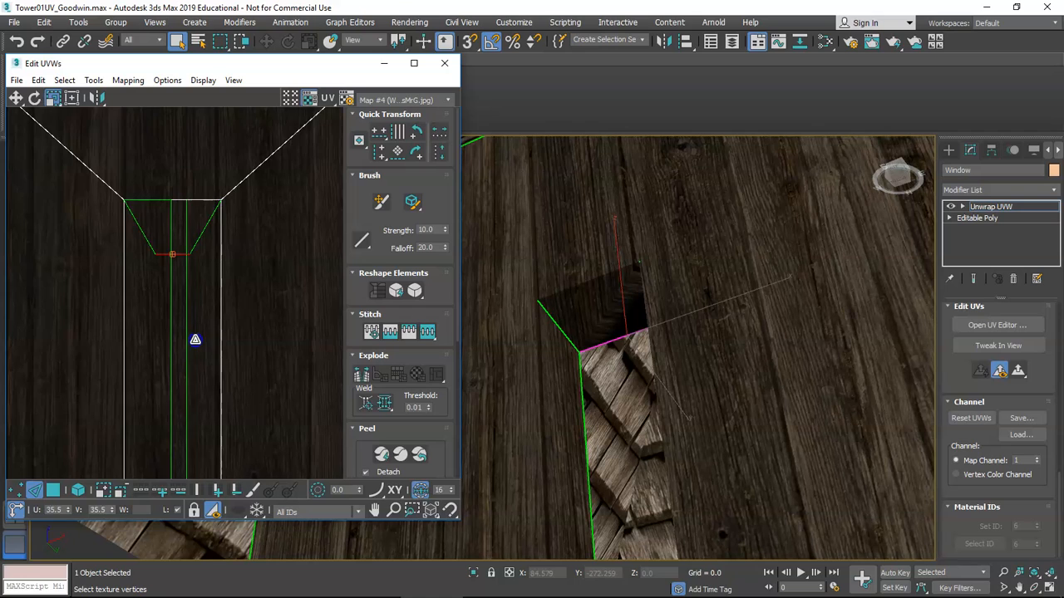
Scale both rear vertical UV edges of the slot to about 65 percent and shift the left one slightly outward
middle_click_drag(187, 365, 175, 303)
left_click(176, 284)
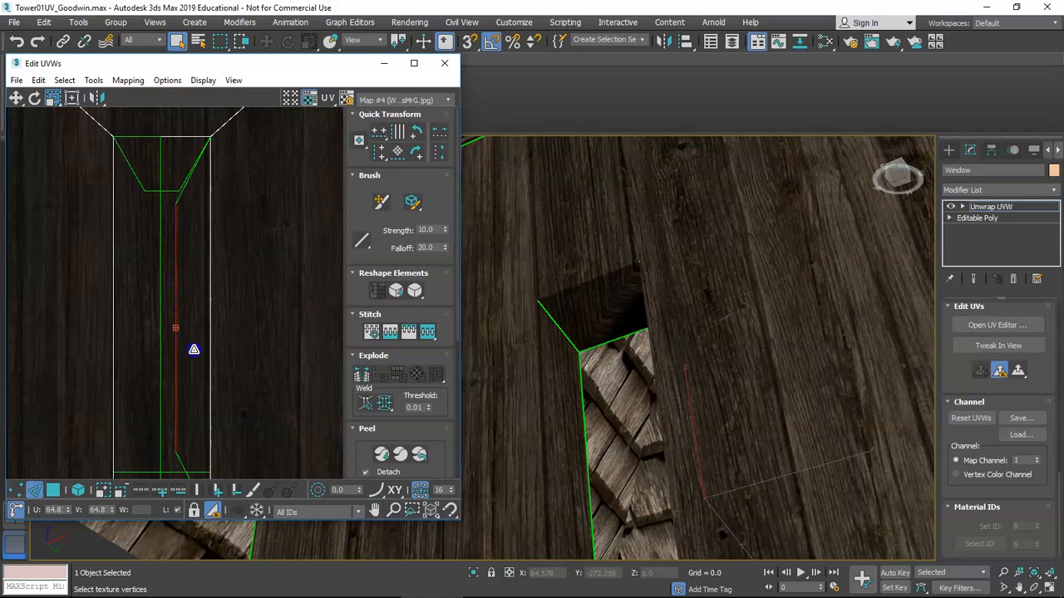
left_click(162, 308)
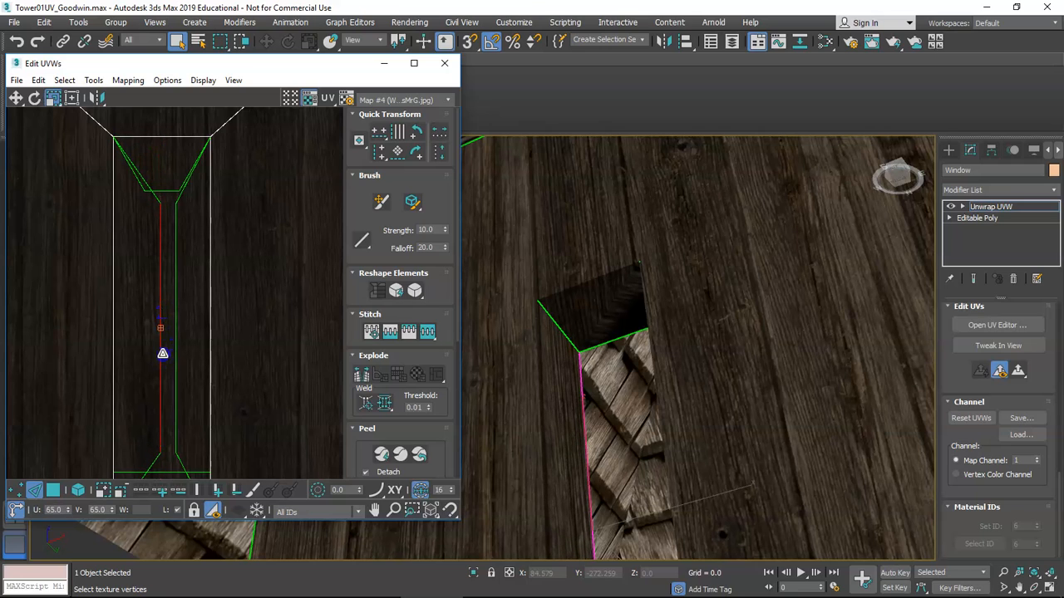
key("w")
left_click_drag(158, 329, 148, 327)
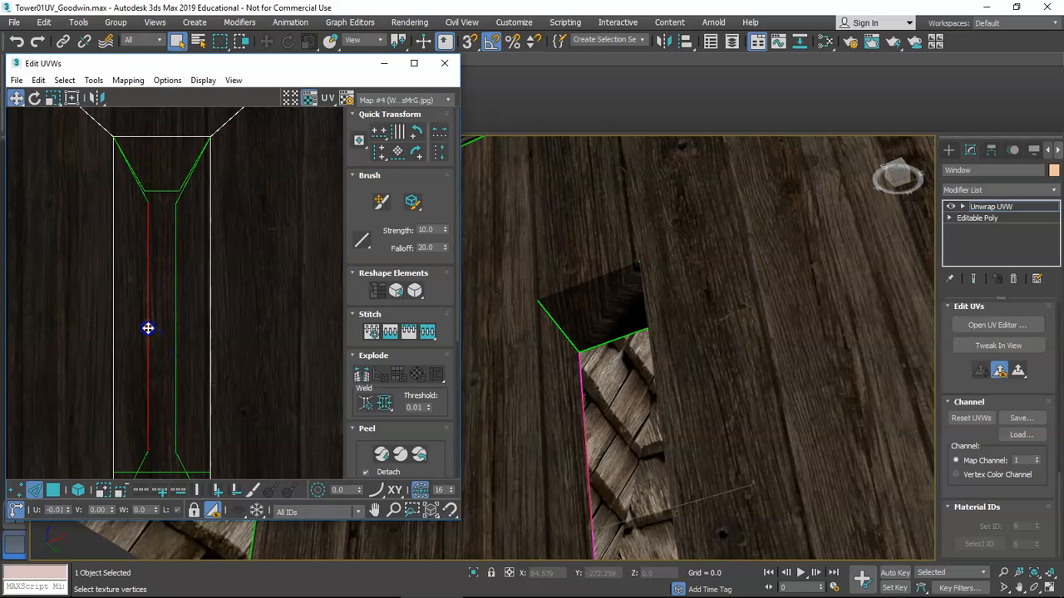
Scale the UV edge of the slot's bottom rear edge down so its face tapers inward
middle_click_drag(168, 472, 164, 318)
left_click(155, 320)
key("e")
key("r")
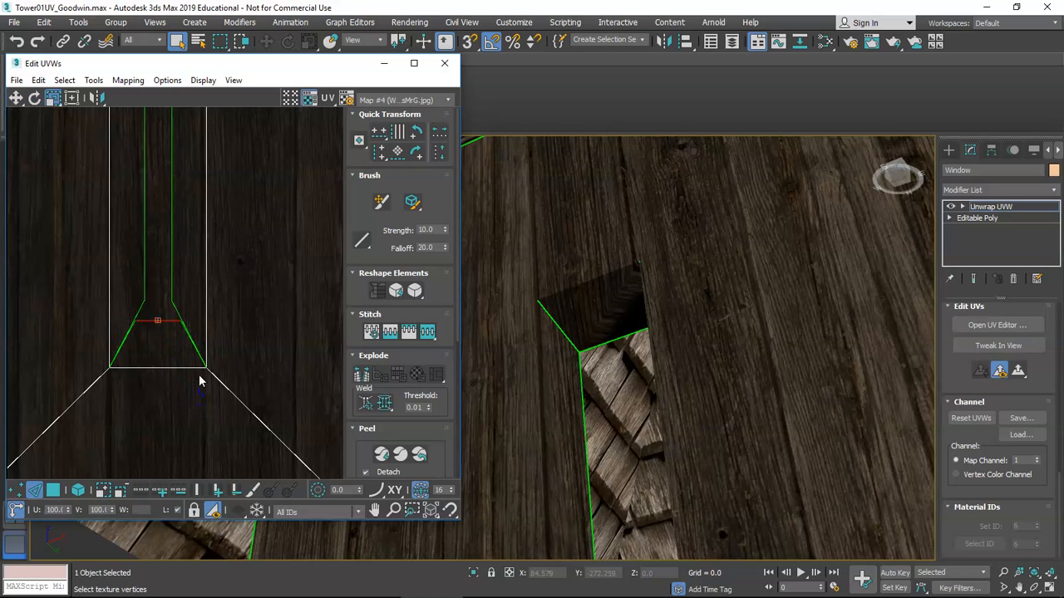
Move the slot's bottom rear UV edge down toward the opening's outline and scale it to about 192 percent
middle_click_drag(612, 434, 699, 428)
scroll(596, 356, "down", 6)
scroll(629, 362, "up", 6)
middle_click_drag(629, 363, 628, 386, "alt")
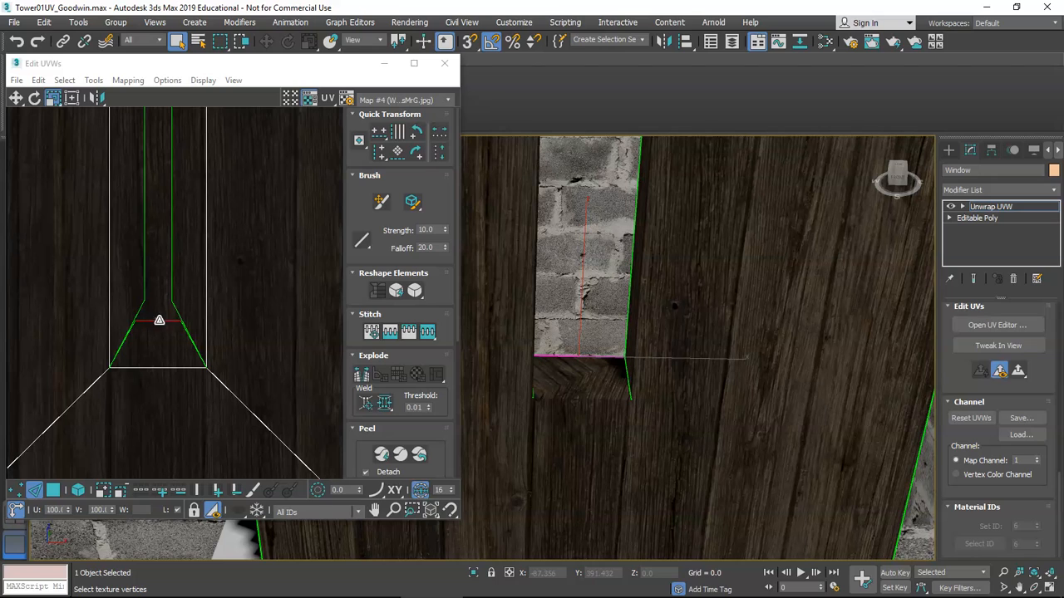
left_click(167, 320)
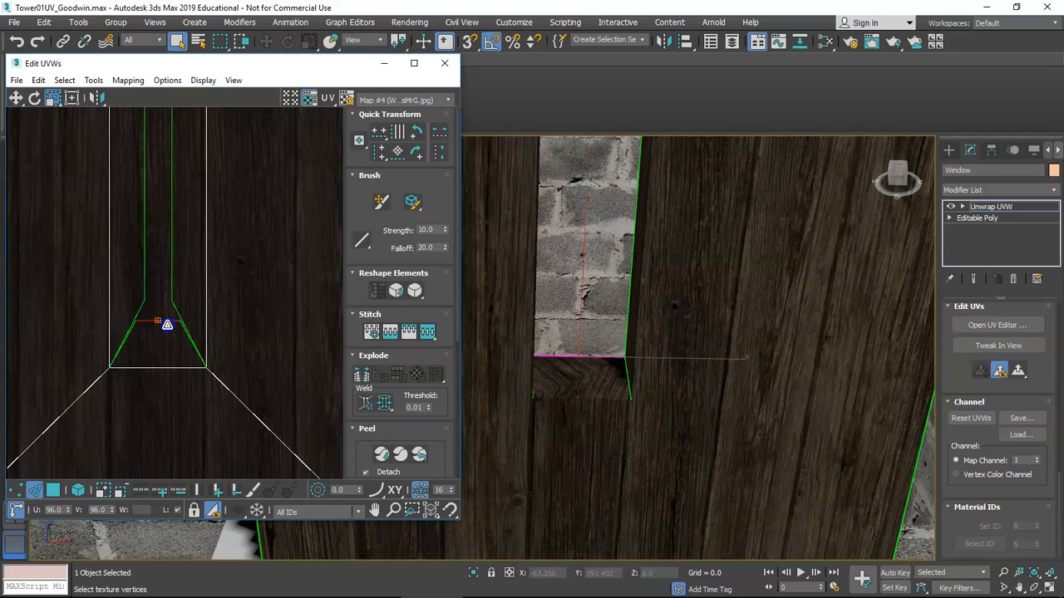
left_click(16, 98)
mouse_move(171, 320)
left_mouse_down()
mouse_move(171, 373)
mouse_move(172, 337)
mouse_move(159, 329)
mouse_move(172, 332)
mouse_move(158, 333)
mouse_move(171, 332)
mouse_move(172, 349)
mouse_move(164, 318)
left_mouse_up()
key("r")
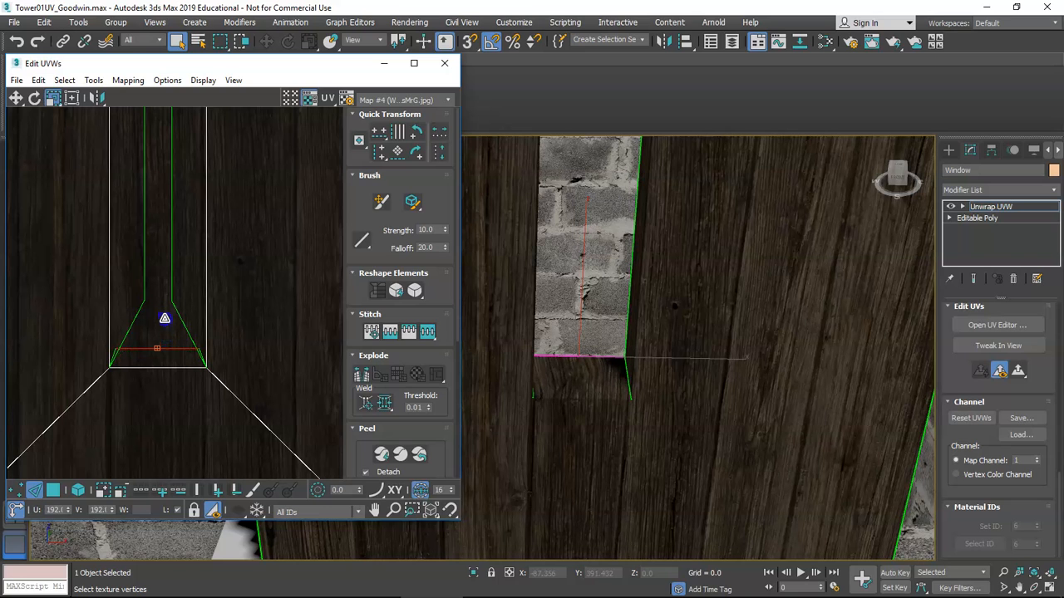
Move the slot's left and right rear vertical UV edges outward, closer to the opening's outline
middle_click_drag(165, 293, 164, 328)
key("2")
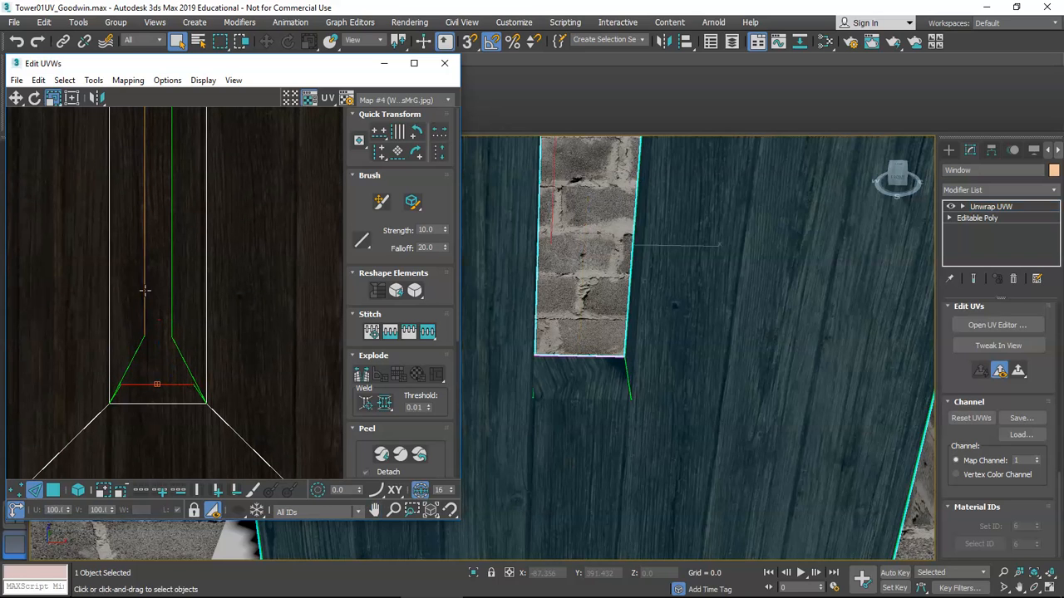
key("2")
left_click(146, 293)
middle_click_drag(142, 288, 161, 327)
key("w")
left_click_drag(154, 307, 194, 320)
Move the slot's top rear UV edge up toward the opening's outline and scale it to about 204 percent
middle_click_drag(507, 386, 476, 271, "alt")
left_click(546, 284)
middle_click_drag(190, 137, 198, 251)
scroll(198, 251, "down", 2)
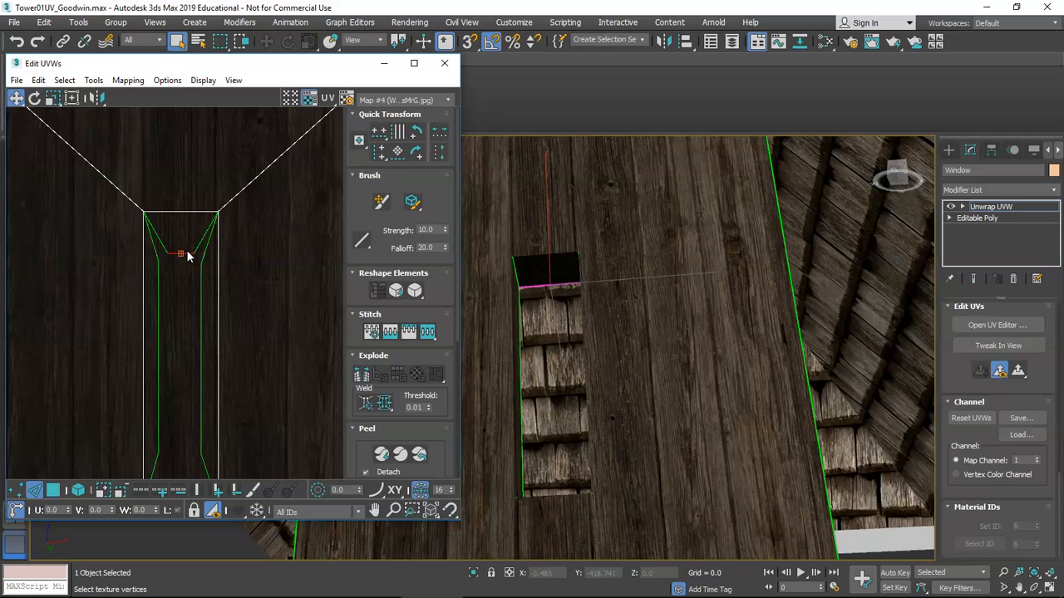
key("e")
key("r")
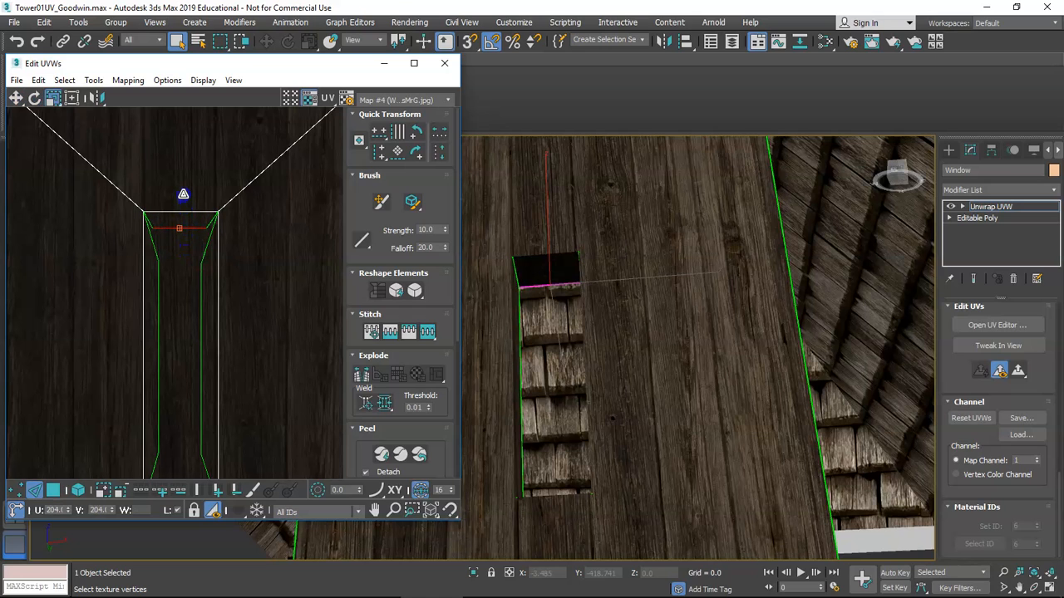
Examine the textured window panel and the whole tower from several distances and angles
middle_click_drag(604, 341, 594, 398, "alt")
scroll(578, 353, "down", 5)
middle_click_drag(587, 441, 617, 371)
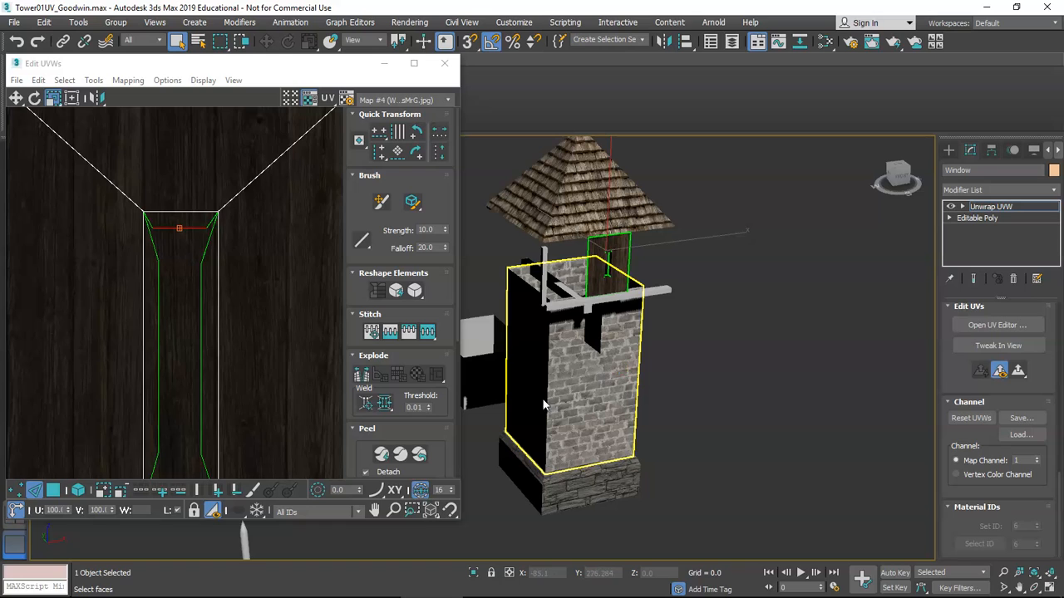
scroll(238, 301, "down", 5)
scroll(237, 306, "up", 2)
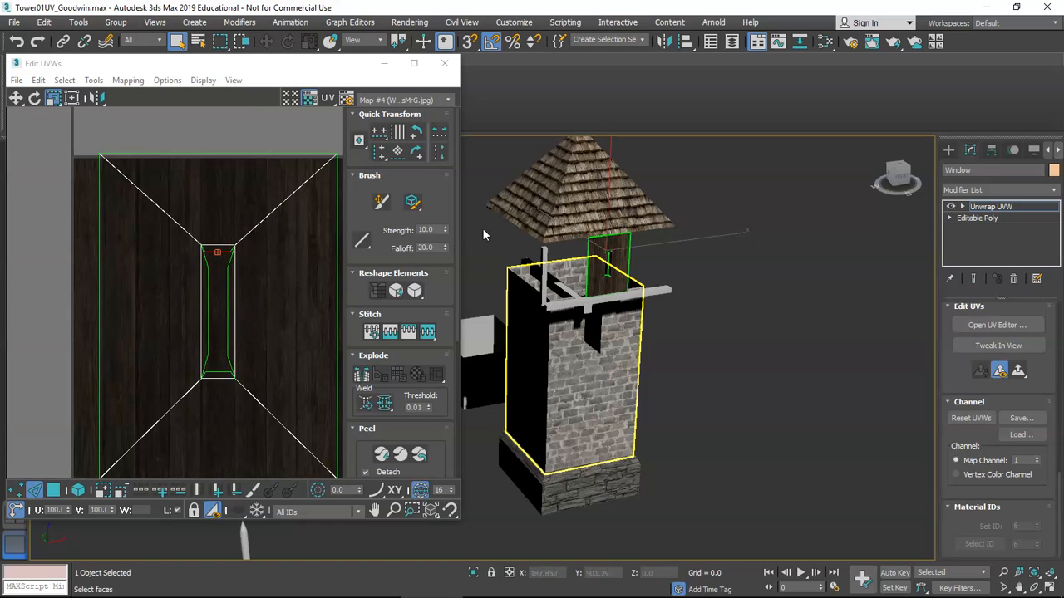
middle_click_drag(566, 328, 640, 338, "alt")
scroll(611, 339, "down", 3)
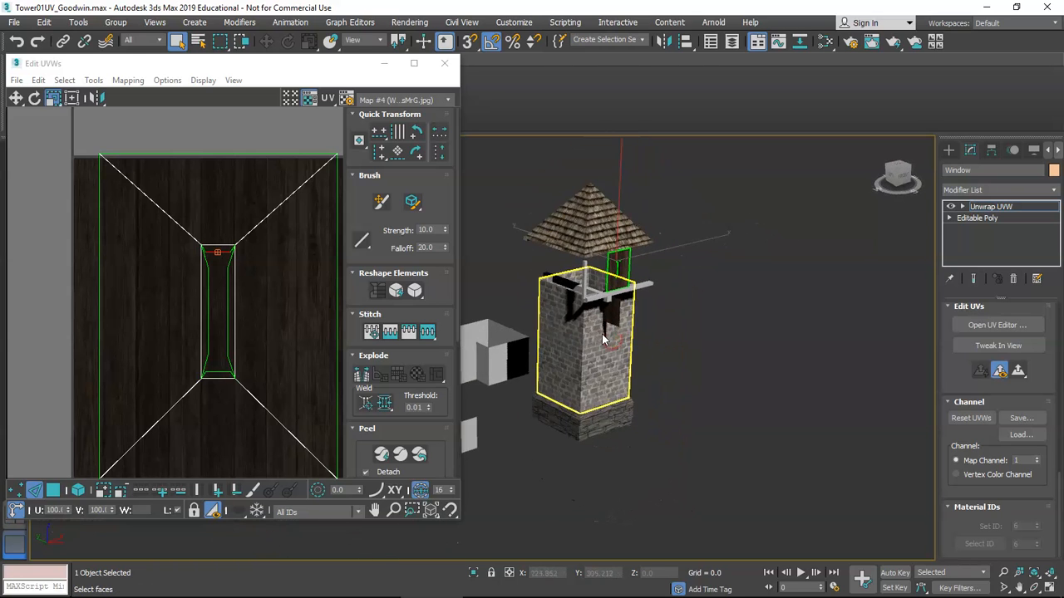
scroll(604, 339, "down", 4)
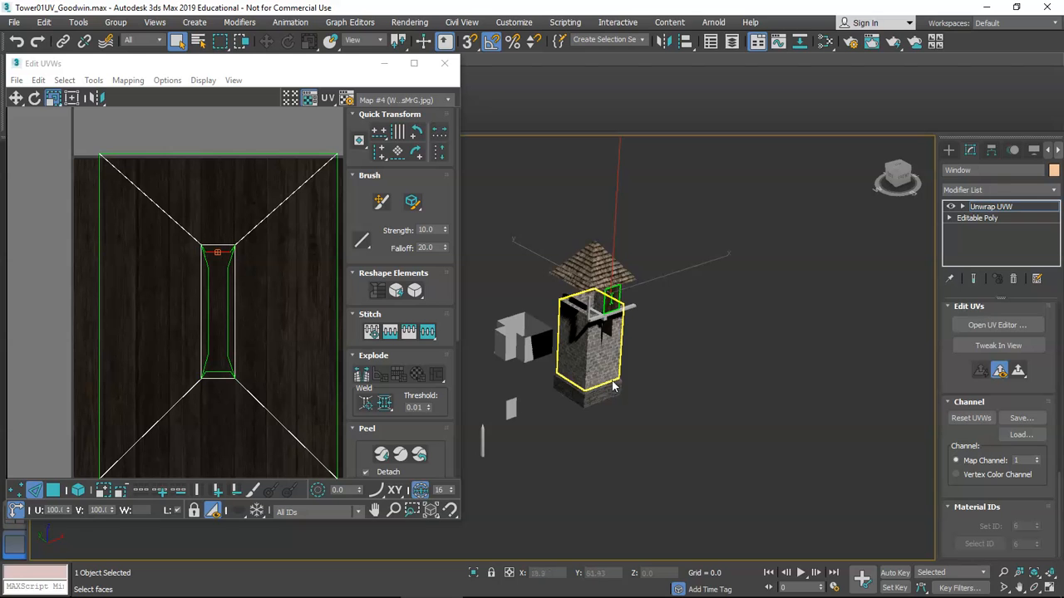
middle_click_drag(612, 381, 630, 371)
scroll(602, 371, "up", 3)
scroll(604, 371, "down", 3)
scroll(593, 365, "up", 4)
scroll(600, 357, "down", 3)
scroll(619, 364, "up", 3)
scroll(640, 372, "down", 4)
scroll(657, 337, "up", 3)
scroll(658, 333, "up", 3)
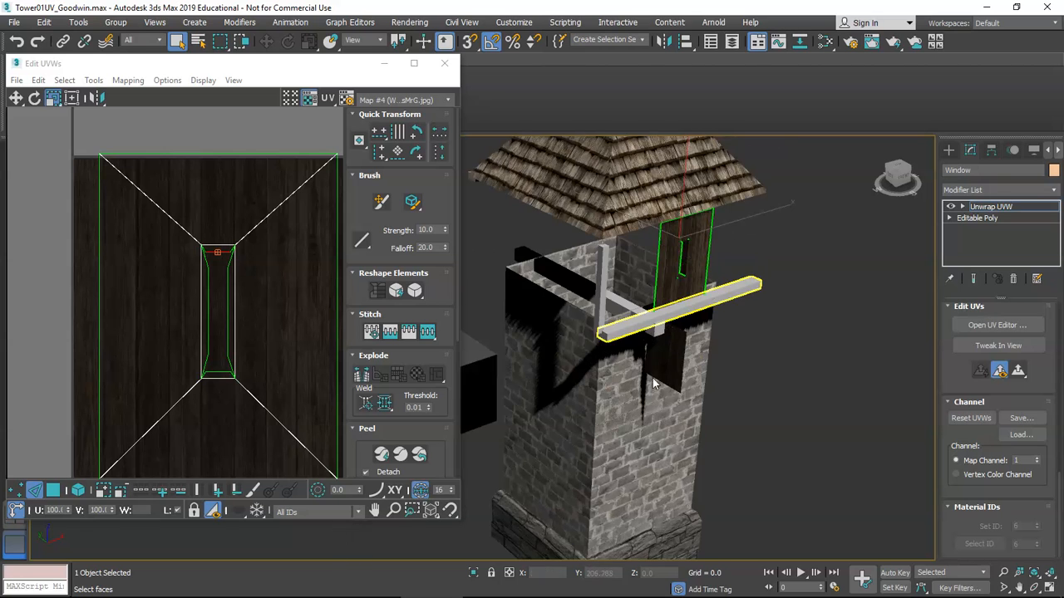
scroll(599, 368, "down", 3)
mouse_move(598, 368)
middle_mouse_down()
mouse_move(605, 359)
mouse_move(598, 368)
mouse_move(588, 355)
middle_mouse_up()
middle_click_drag(579, 413, 598, 418)
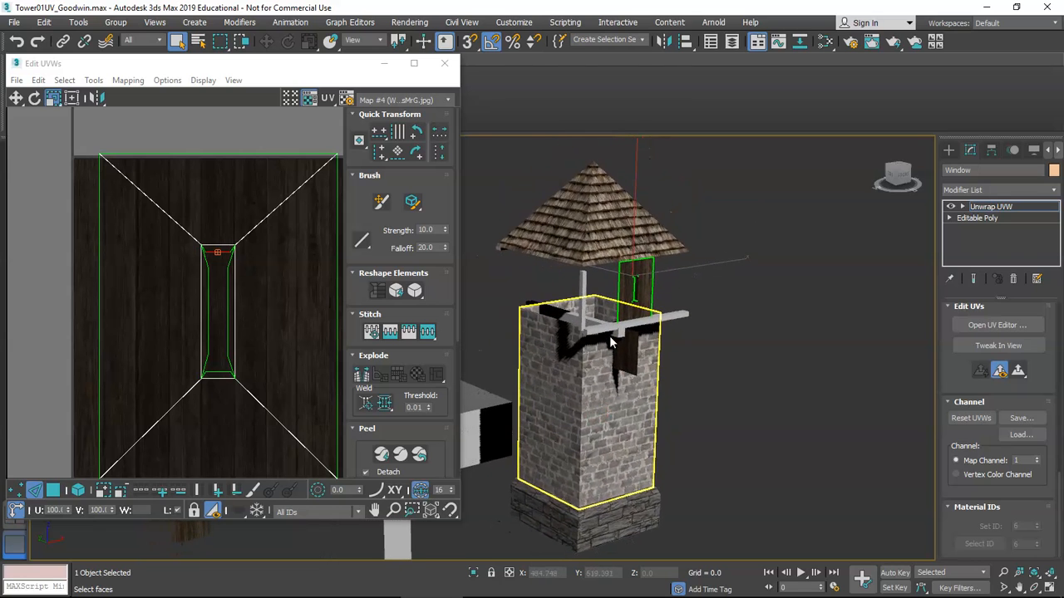
middle_click_drag(611, 341, 620, 351)
middle_click_drag(598, 408, 611, 342)
scroll(613, 343, "up", 3)
scroll(615, 344, "down", 3)
middle_click_drag(618, 346, 616, 364, "alt")
scroll(611, 371, "down", 4)
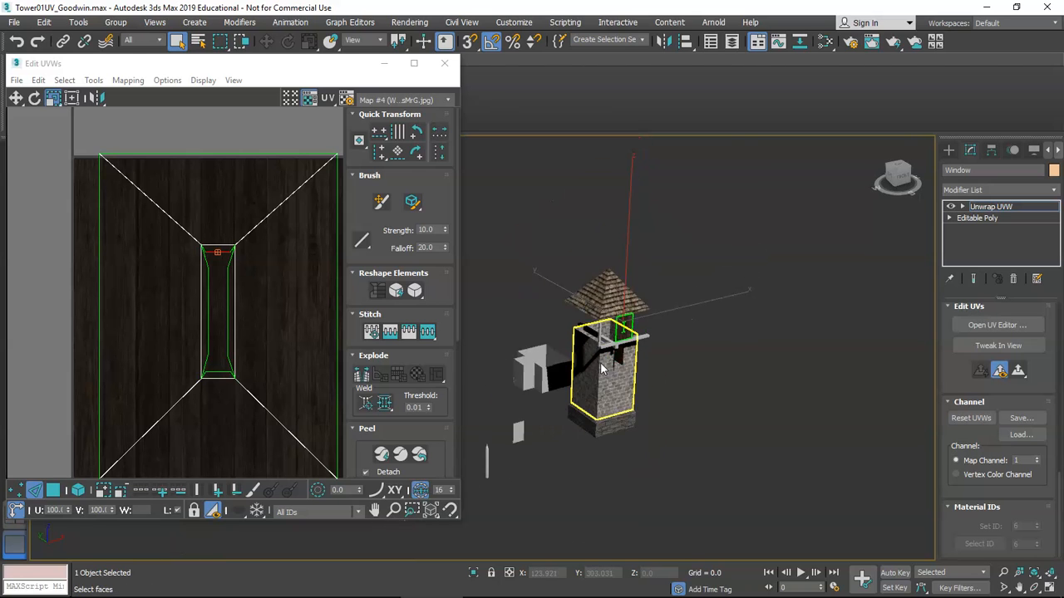
scroll(615, 359, "up", 4)
scroll(628, 360, "up", 4)
mouse_move(629, 368)
middle_mouse_down("alt")
mouse_move(624, 375)
mouse_move(645, 370)
mouse_move(595, 362)
mouse_move(633, 371)
middle_mouse_up("alt")
scroll(627, 367, "up", 4)
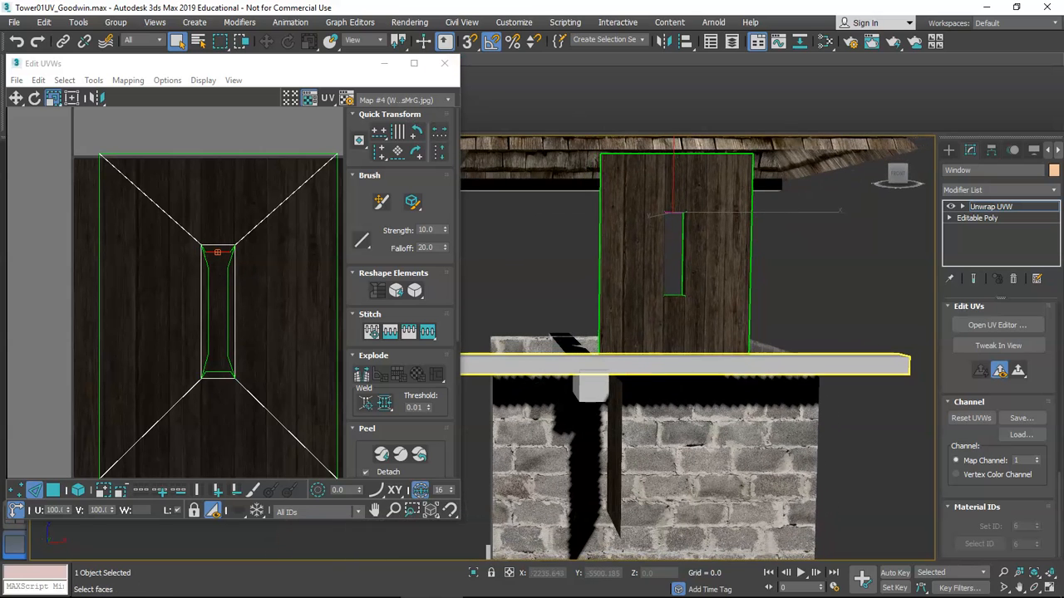
Collapse the Window's Unwrap UVW modifier into its Editable Poly, holding the scene before accepting the warning
right_click(1009, 214)
left_click(929, 322)
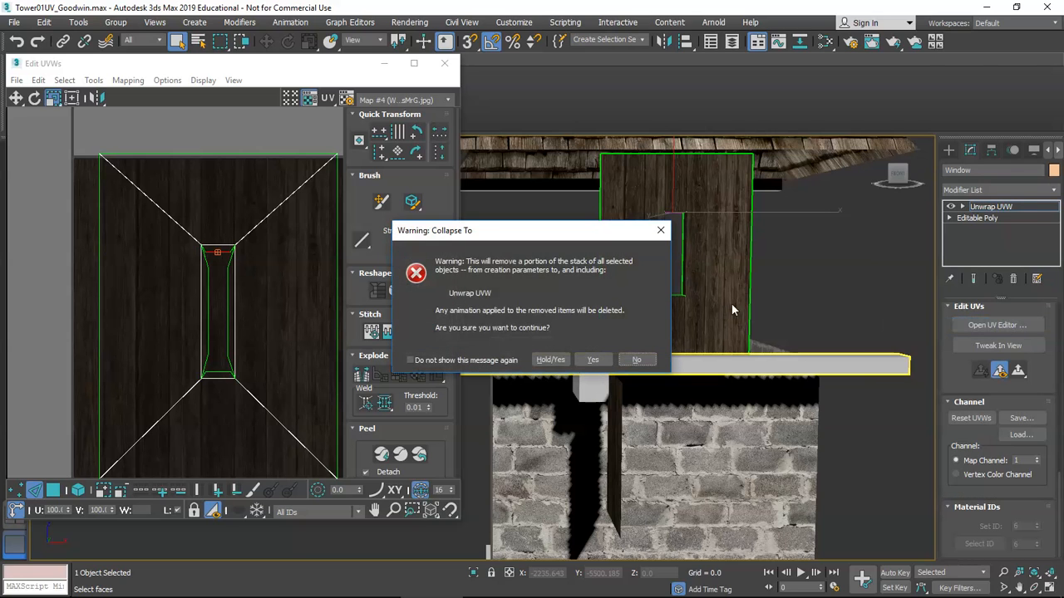
left_click(550, 360)
scroll(586, 366, "down", 6)
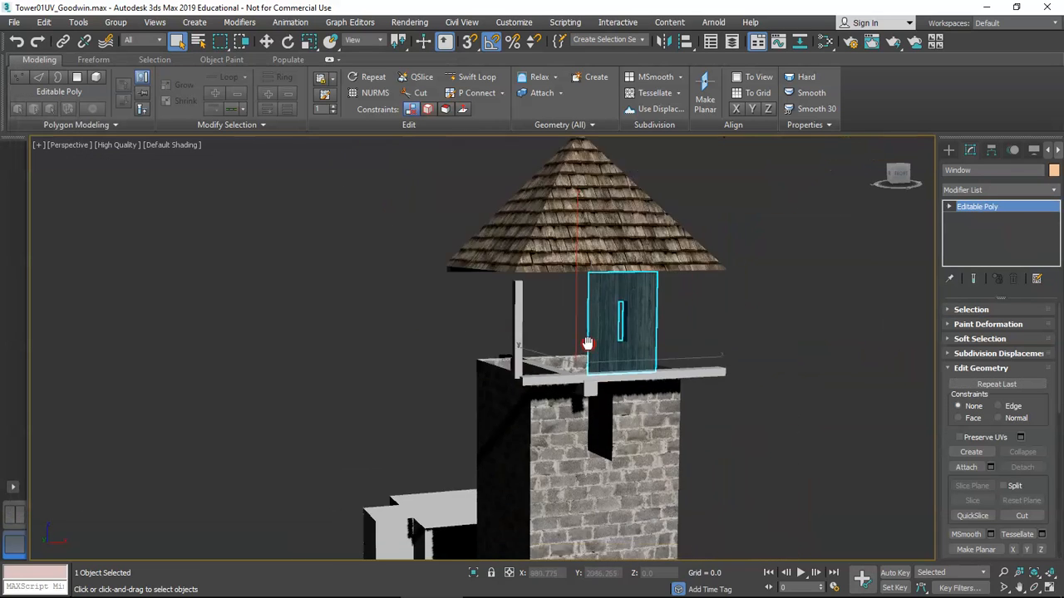
Select the flat Roof_slanted plane beside the tower and display edged faces in the viewport
middle_click_drag(587, 365, 599, 441, "alt")
middle_click_drag(598, 440, 611, 309)
scroll(603, 319, "down", 4)
scroll(501, 379, "up", 2)
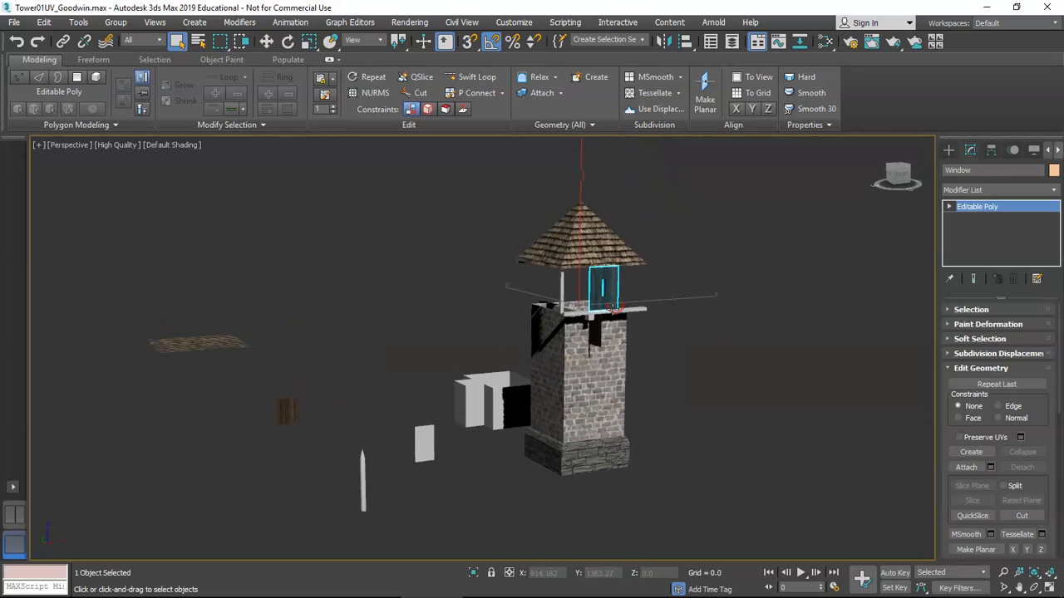
mouse_move(218, 374)
middle_mouse_down()
mouse_move(408, 392)
mouse_move(406, 380)
mouse_move(463, 380)
mouse_move(430, 383)
middle_mouse_up()
scroll(404, 366, "up", 6)
scroll(413, 373, "down", 1)
left_click(415, 371)
scroll(417, 371, "up", 3)
key("F4")
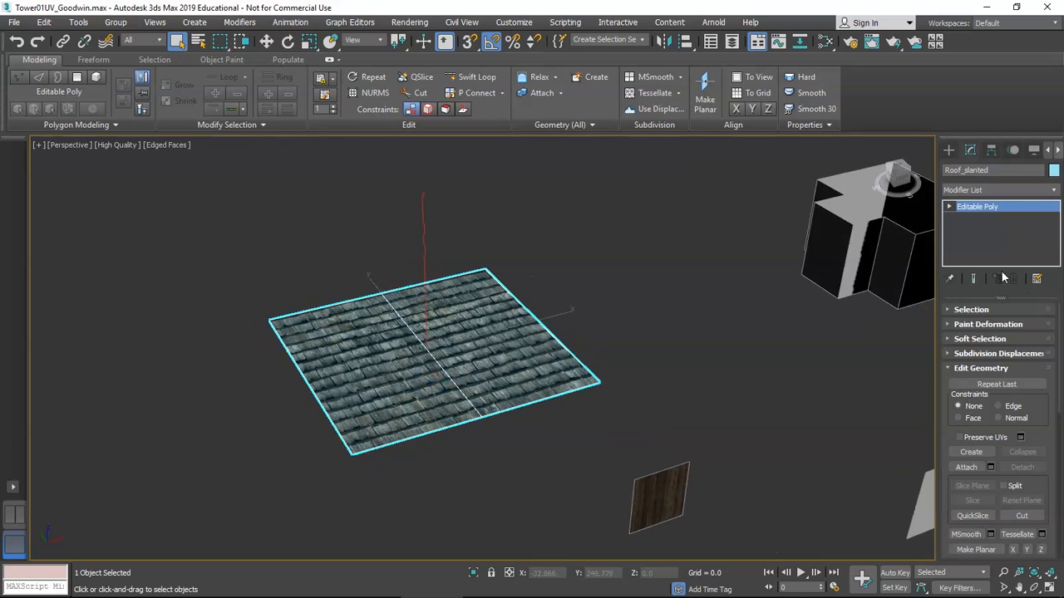
Raise the middle edge of the Roof_slanted plane to about Z 250.8 to form a gable ridge, then leave edge editing
left_click(949, 206)
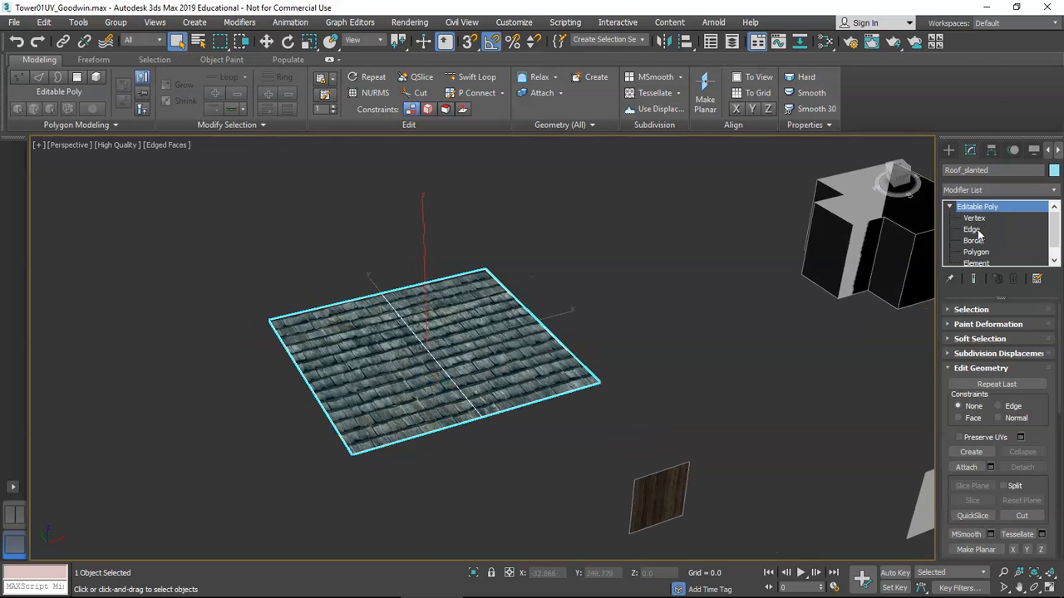
left_click(972, 229)
middle_click_drag(441, 364, 540, 443, "alt")
key("w")
scroll(432, 377, "up", 3)
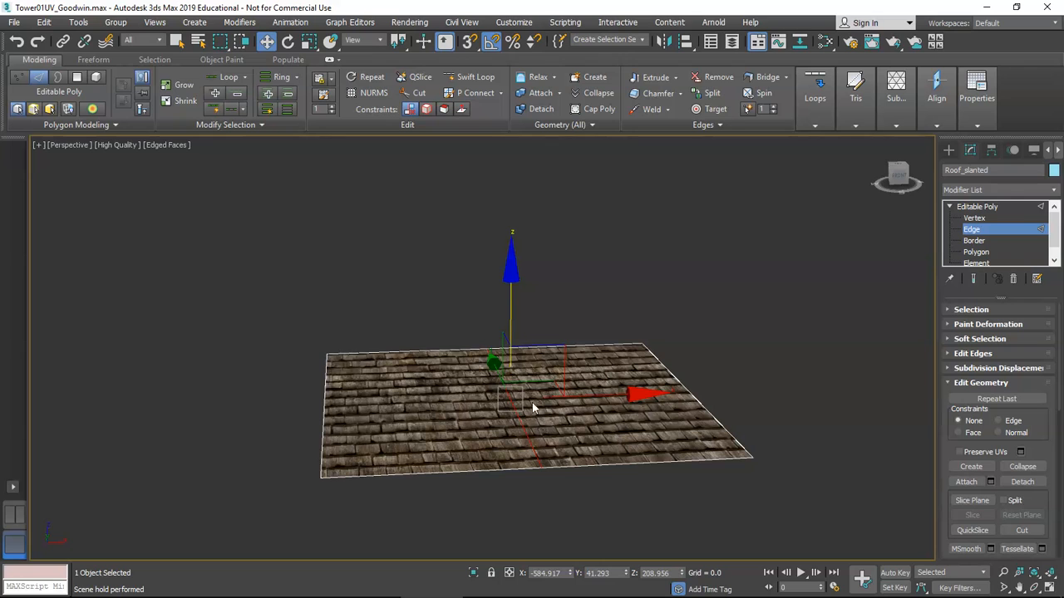
left_click_drag(510, 319, 513, 209)
middle_click_drag(513, 209, 525, 274, "alt")
left_click_drag(506, 219, 504, 183)
middle_click_drag(539, 264, 525, 316, "alt")
scroll(515, 319, "up", 4)
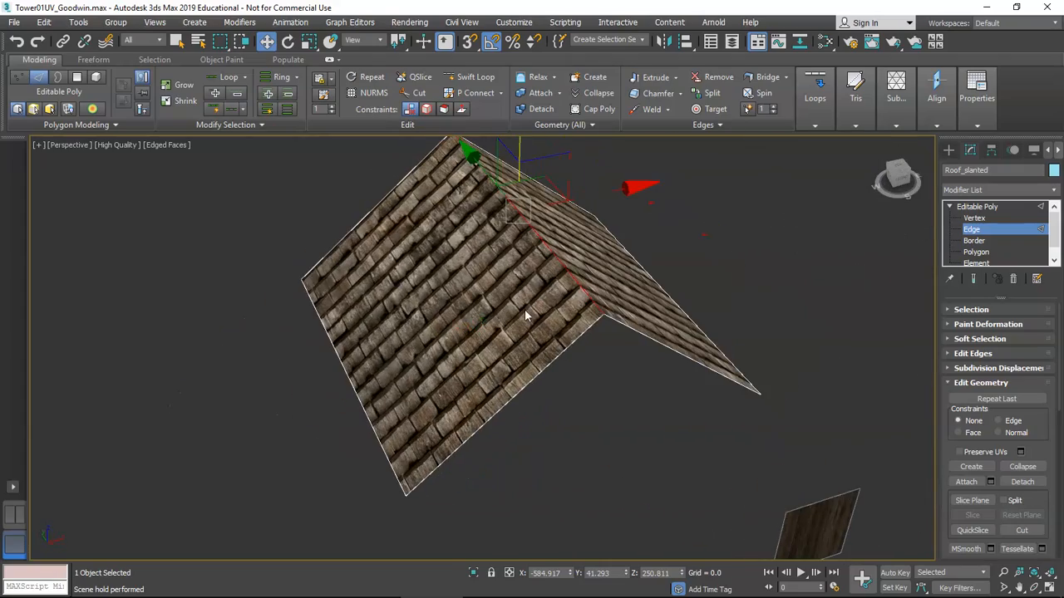
left_click(979, 229)
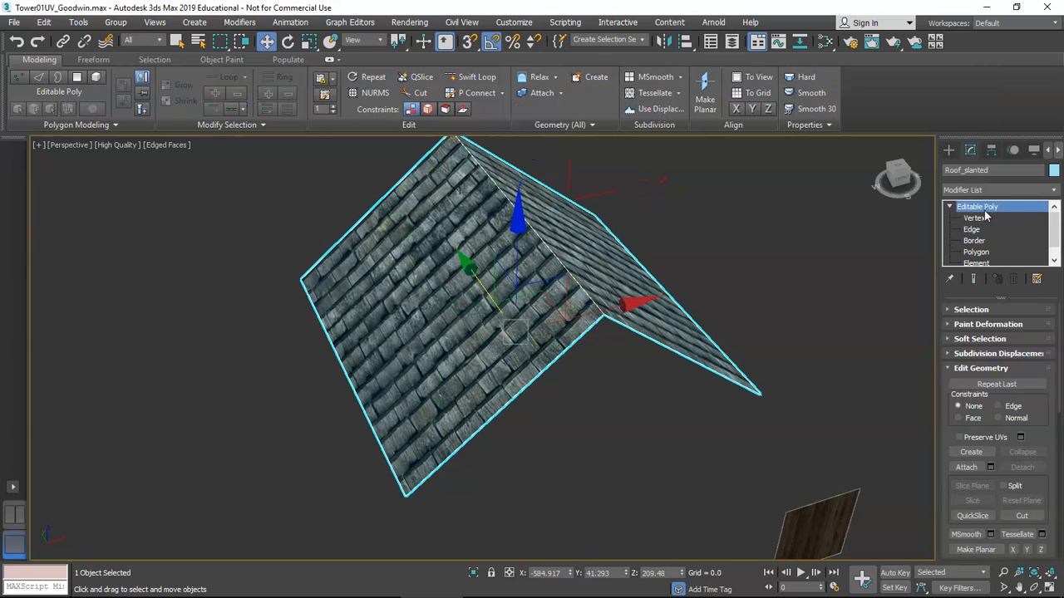
Add an Unwrap UVW modifier to Roof_slanted and open its UV editor
left_click(999, 189)
key("u")
key("Return")
left_click(997, 524)
scroll(631, 349, "down", 4)
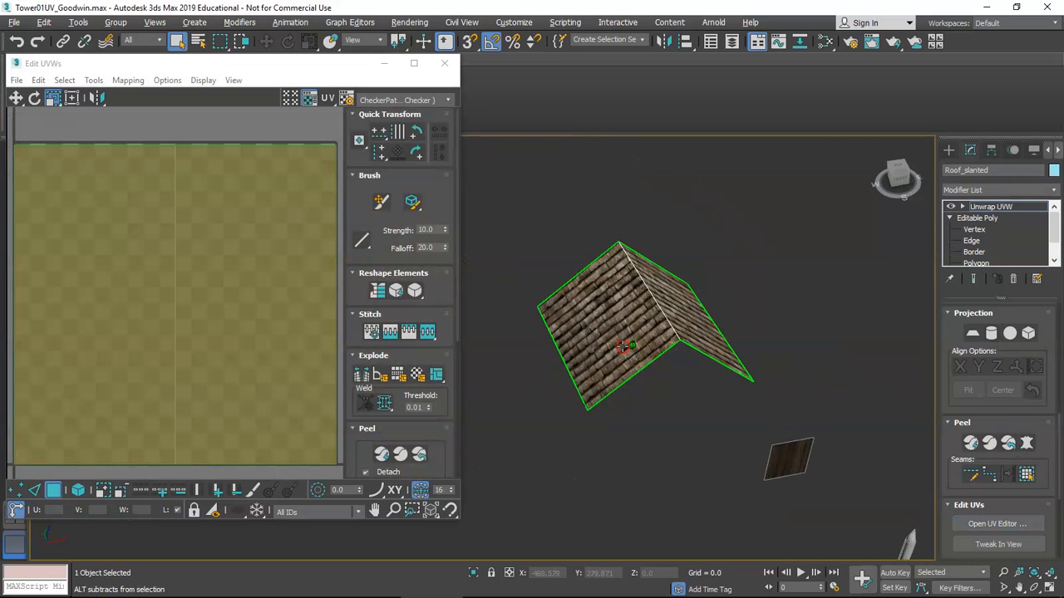
scroll(243, 296, "down", 5)
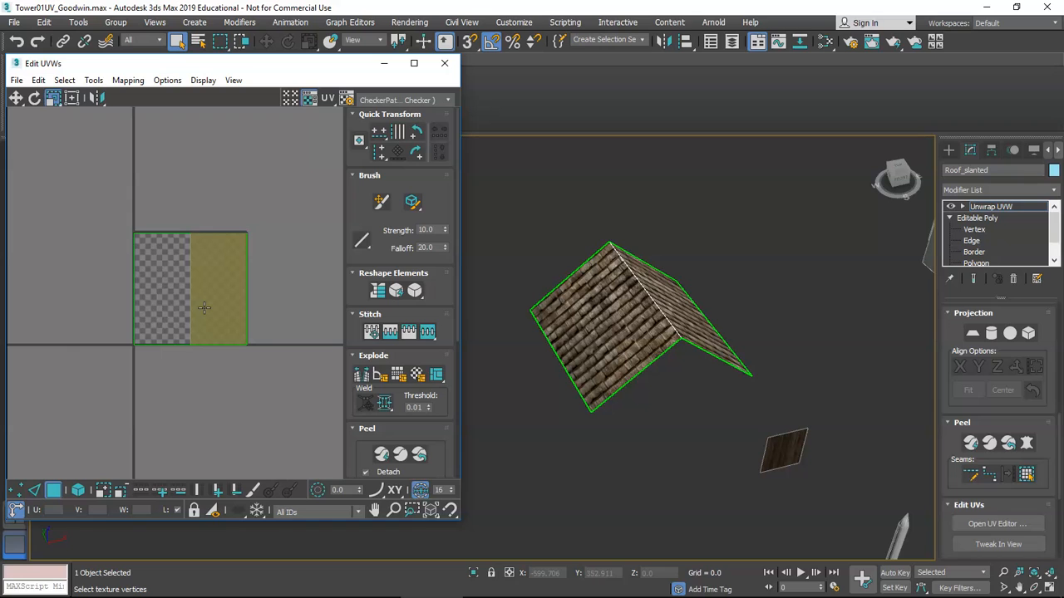
Rotate the first slope's UV face 90 degrees and pack it into the lower half of the UV tile
left_click_drag(253, 378, 251, 375)
scroll(632, 358, "up", 3)
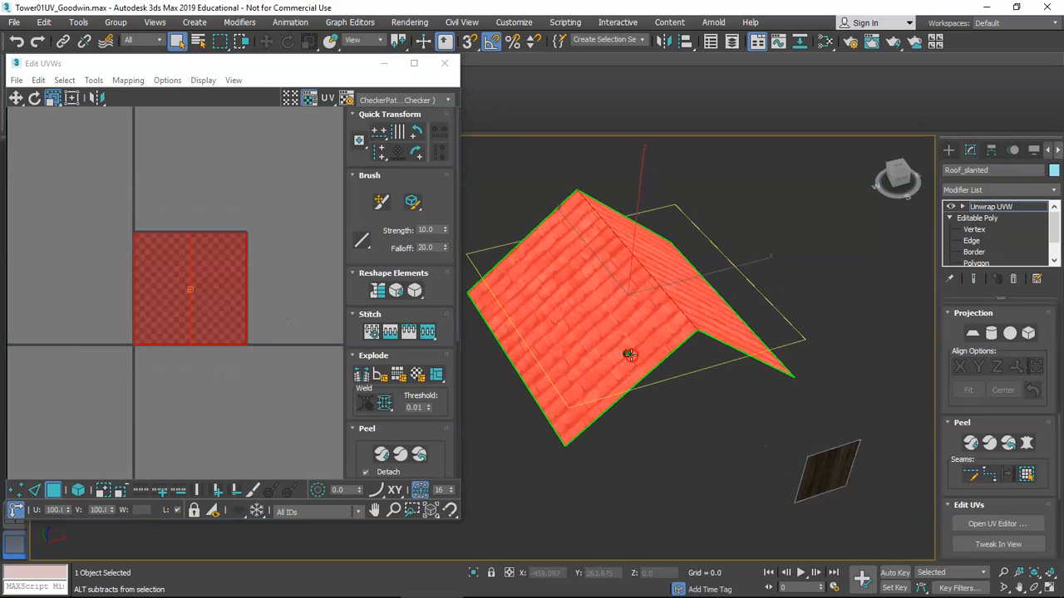
left_click(284, 365)
left_click_drag(280, 365, 249, 351)
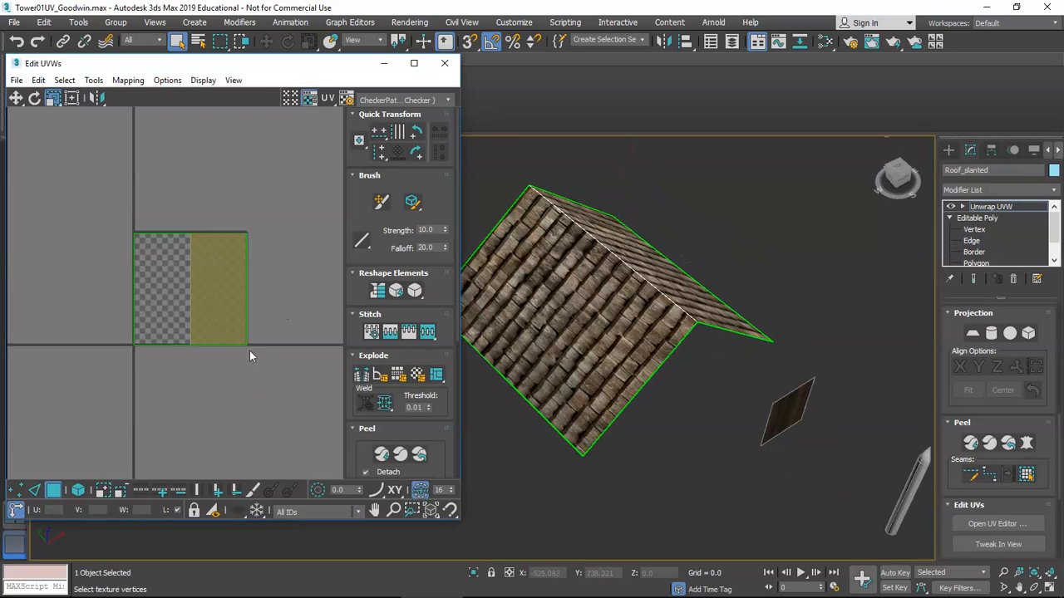
left_click(301, 339)
left_click(231, 291)
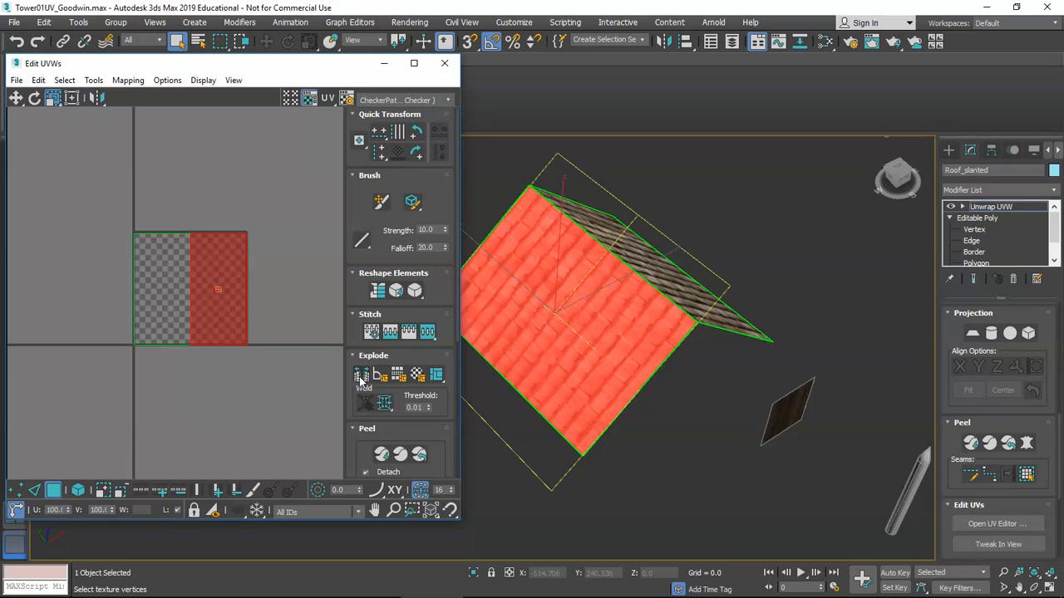
left_click(421, 133)
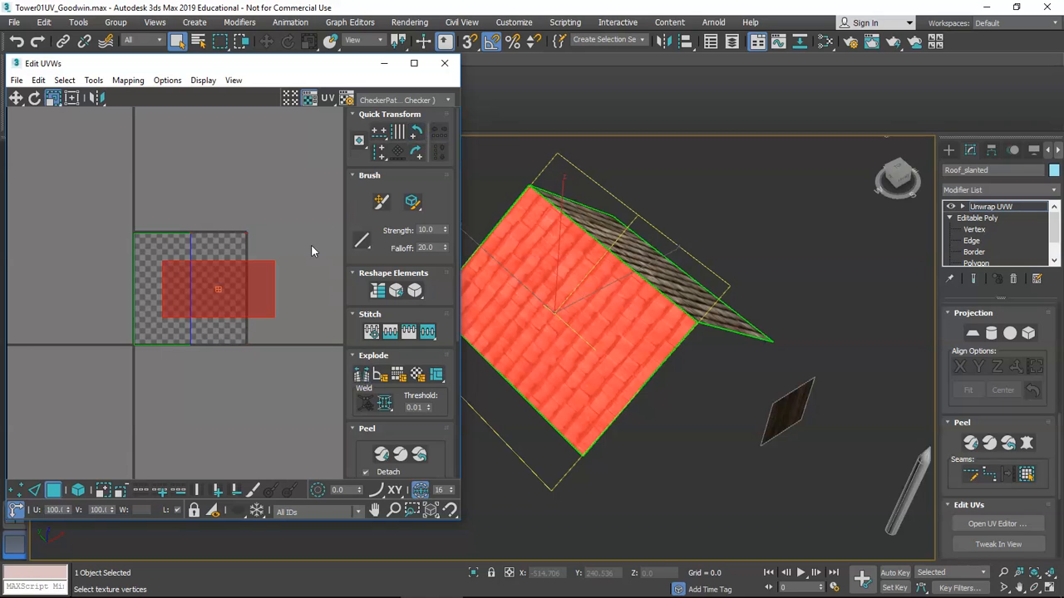
left_click(294, 277)
key("w")
left_click_drag(250, 284, 221, 302)
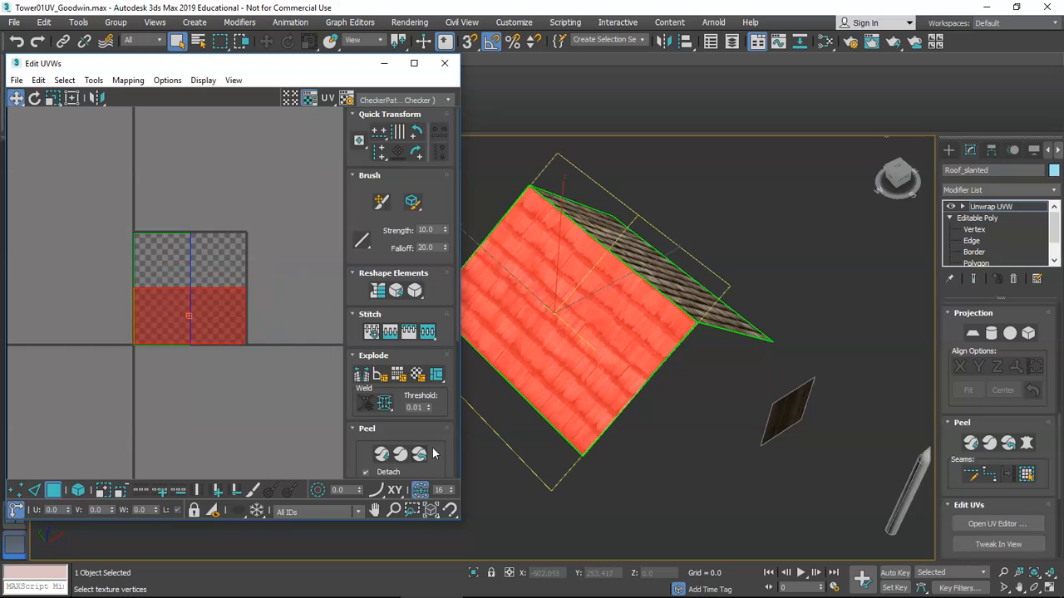
scroll(374, 381, "down", 5)
left_click(361, 359)
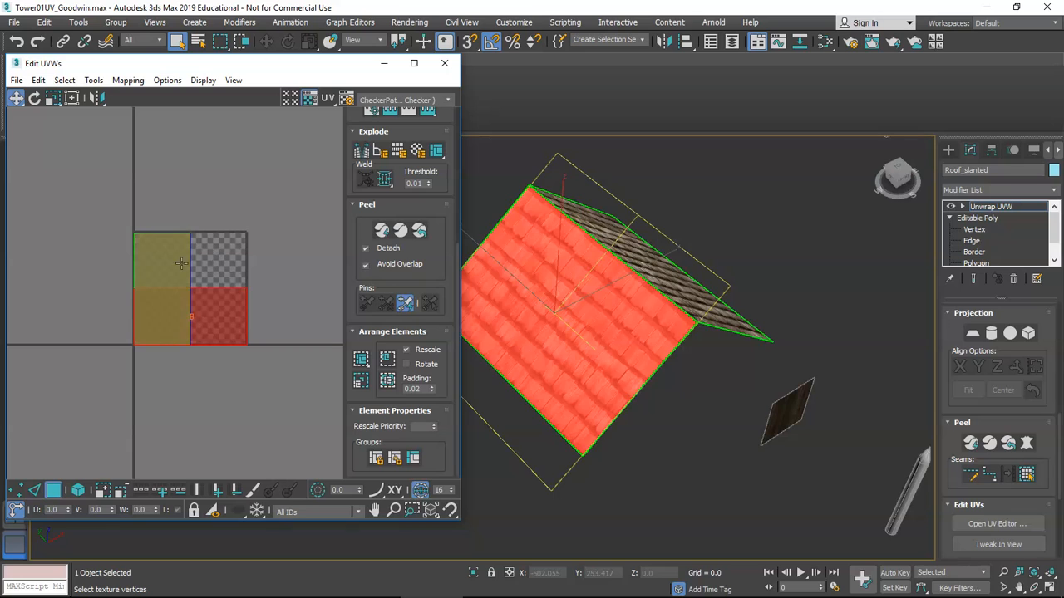
Show the Map #7 shingle texture behind the UVs, then rotate the second slope's face 90 degrees and pack it over the first
scroll(411, 152, "up", 5)
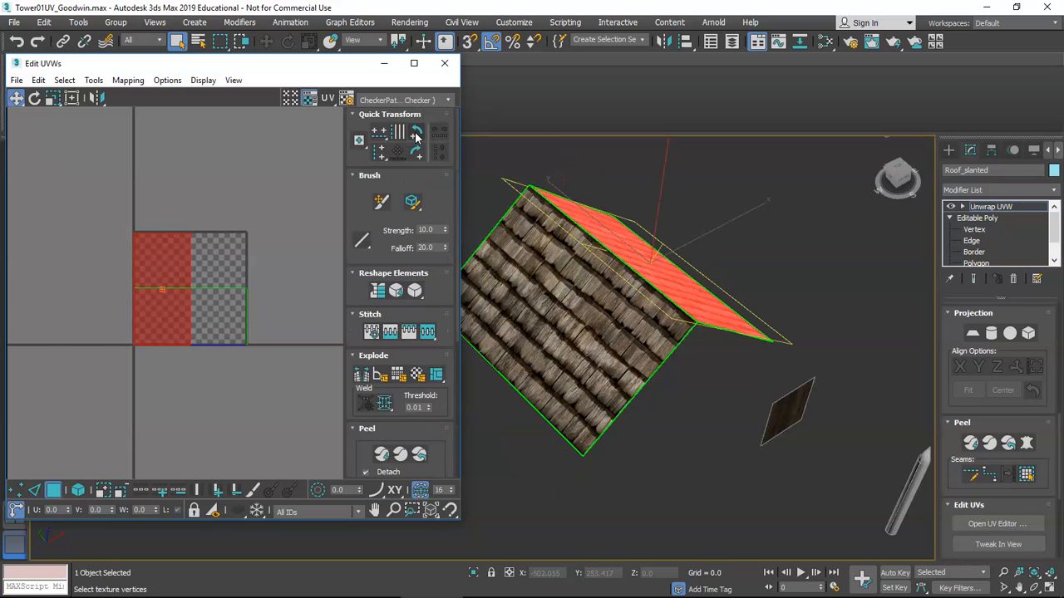
left_click(419, 99)
left_click(418, 132)
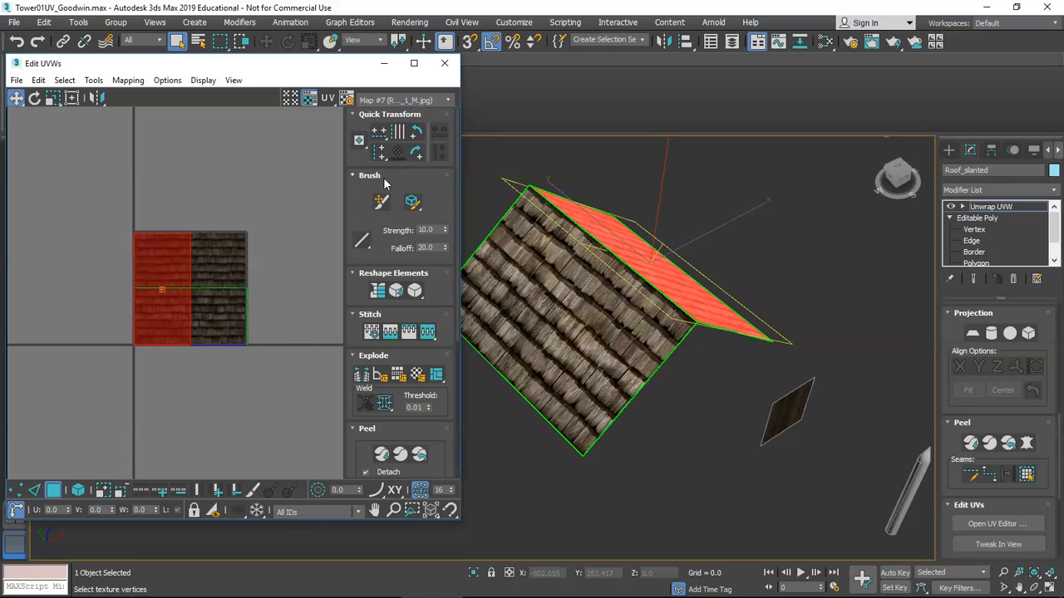
left_click(415, 132)
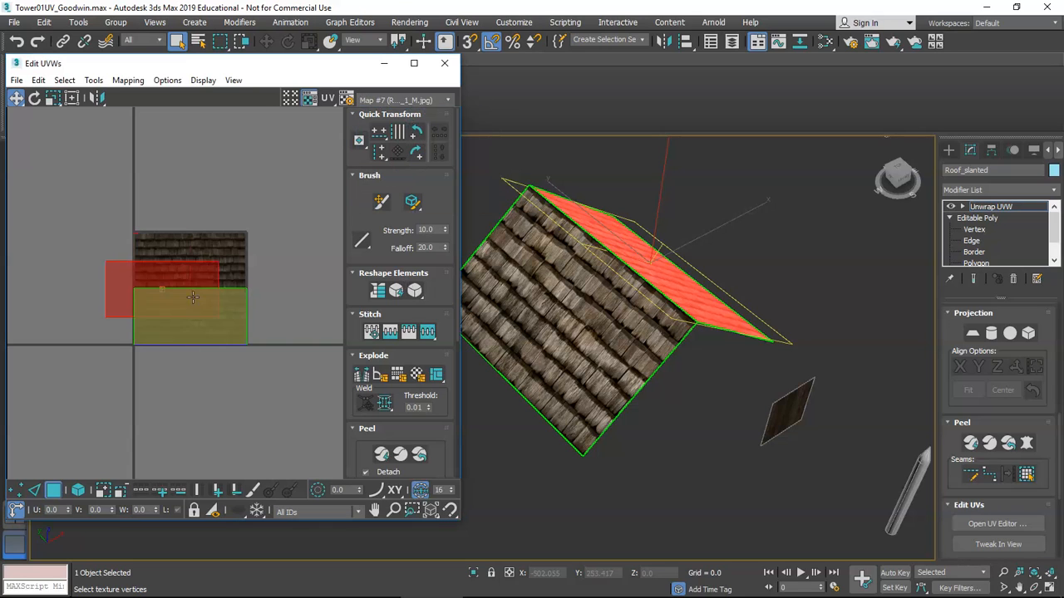
scroll(402, 449, "down", 5)
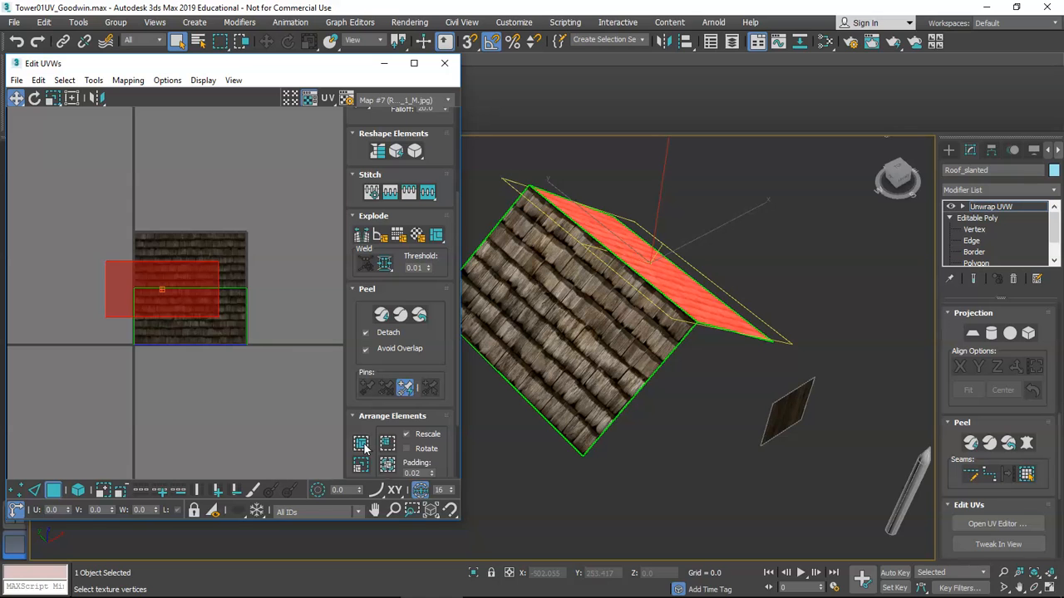
left_click(364, 449)
Flip the second roof slope's UV face vertically
middle_click_drag(670, 293, 627, 310, "alt")
scroll(657, 280, "up", 4)
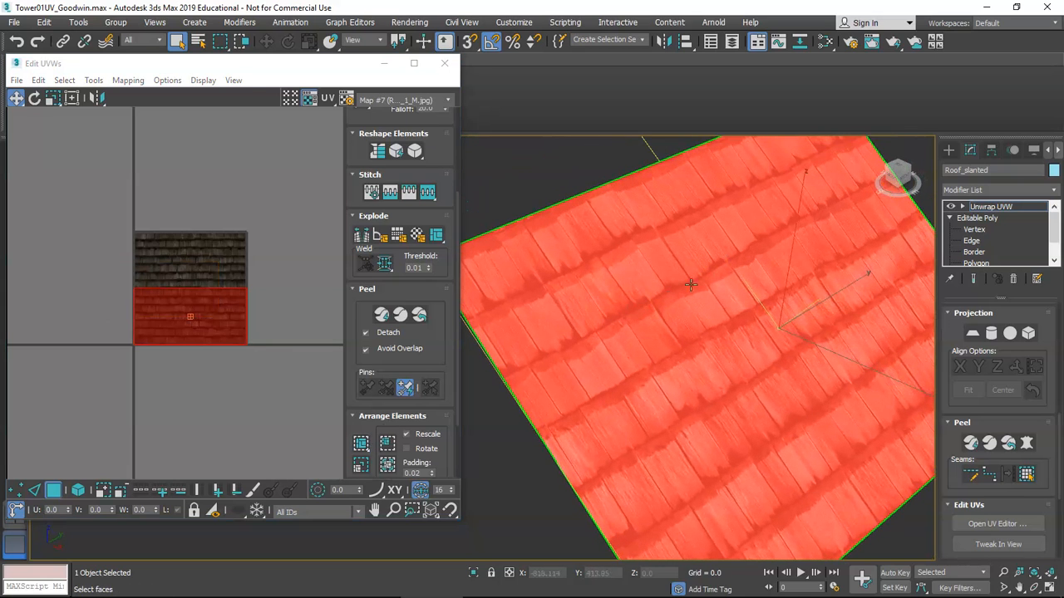
right_click(183, 308)
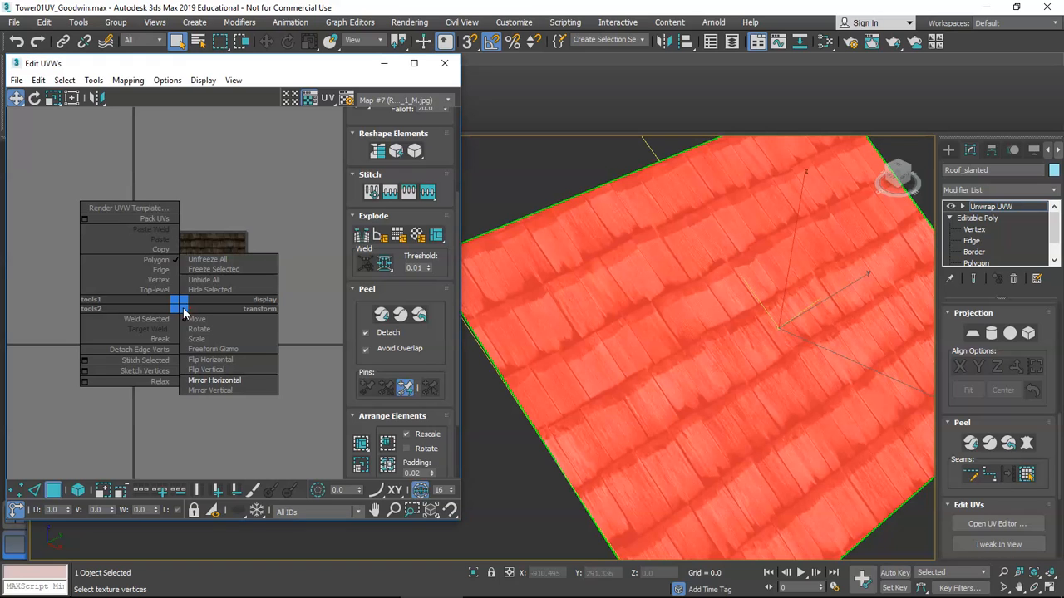
left_click(221, 370)
middle_click_drag(565, 357, 606, 347, "alt")
scroll(607, 348, "down", 2)
left_click(542, 381)
Select the first roof slope on the opposite side and flip its UV face vertically
middle_click_drag(539, 371, 663, 362, "alt")
scroll(662, 361, "down", 3)
scroll(665, 362, "up", 5)
left_click(665, 328)
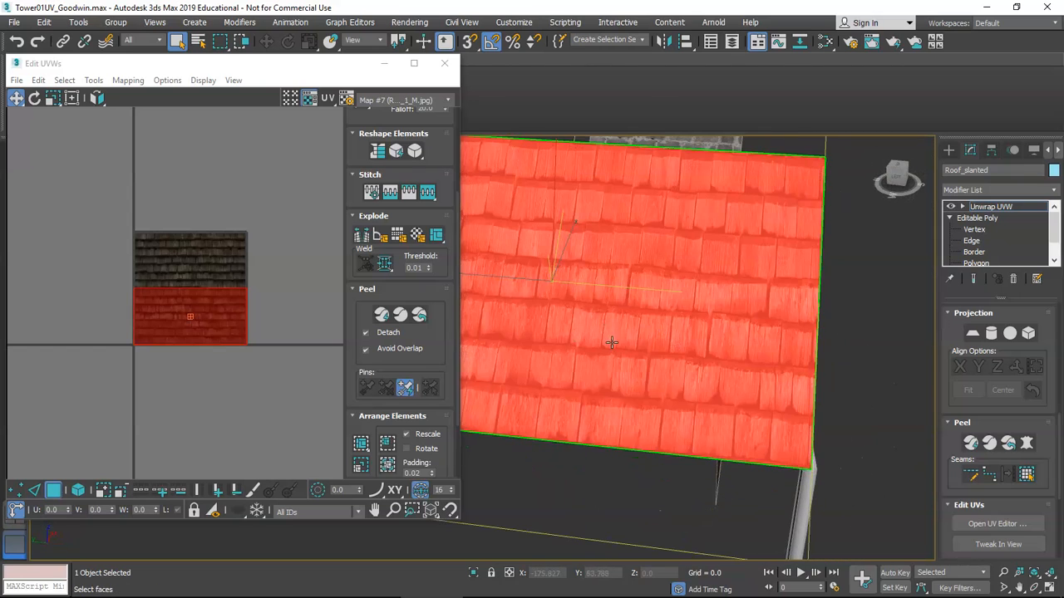
right_click(209, 304)
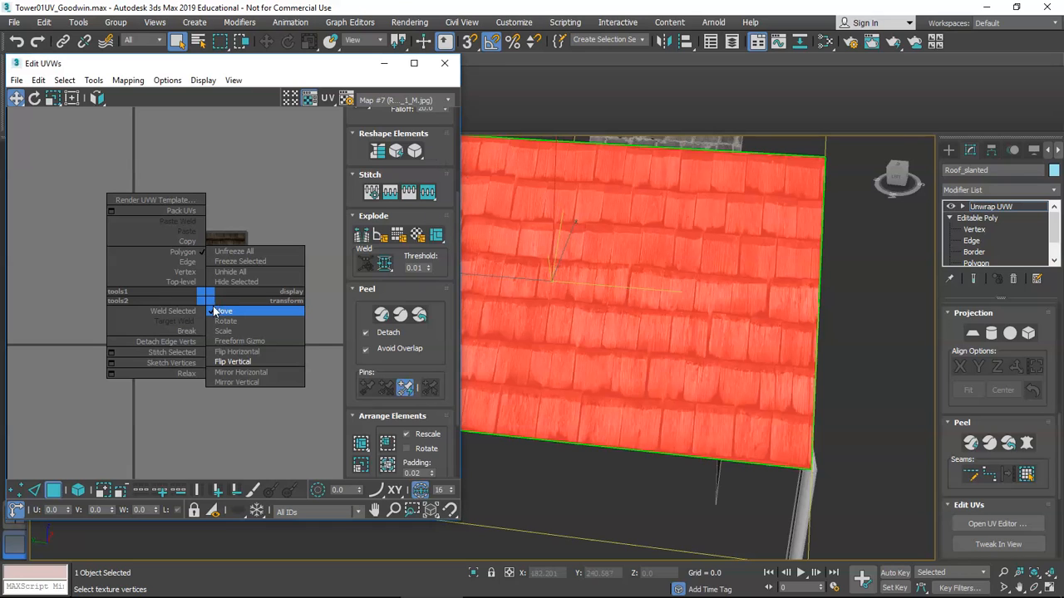
left_click(237, 362)
middle_click_drag(632, 349, 683, 306, "alt")
scroll(683, 251, "up", 4)
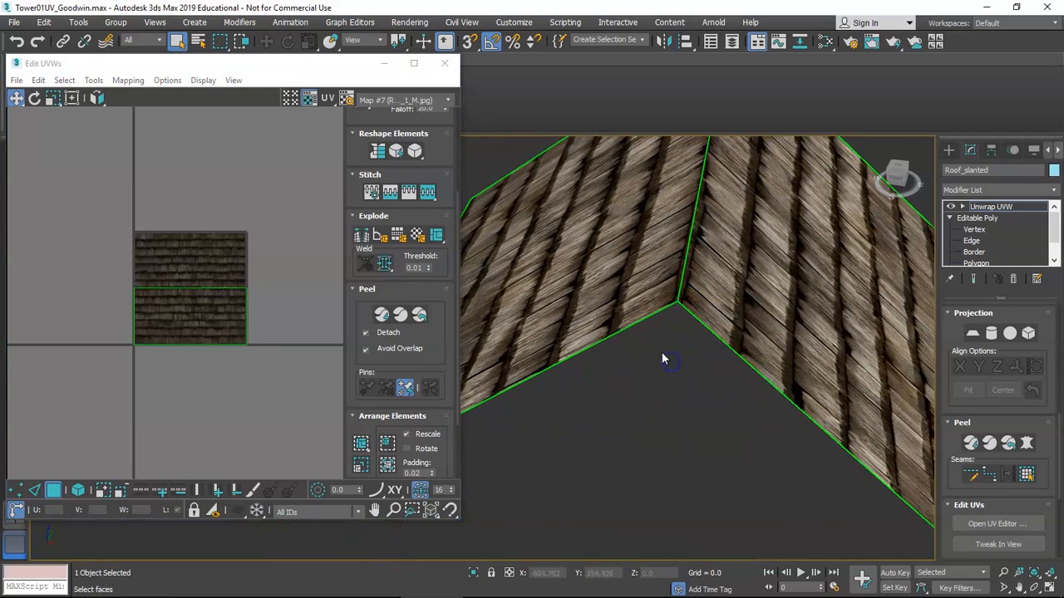
Examine how the shingle rows meet along the gable roof's ridge
scroll(579, 300, "down", 4)
middle_click_drag(540, 299, 565, 293, "alt")
scroll(565, 293, "up", 4)
scroll(634, 330, "down", 4)
middle_click_drag(640, 281, 697, 276)
middle_click_drag(604, 423, 622, 378)
scroll(623, 371, "down", 3)
scroll(191, 316, "up", 3)
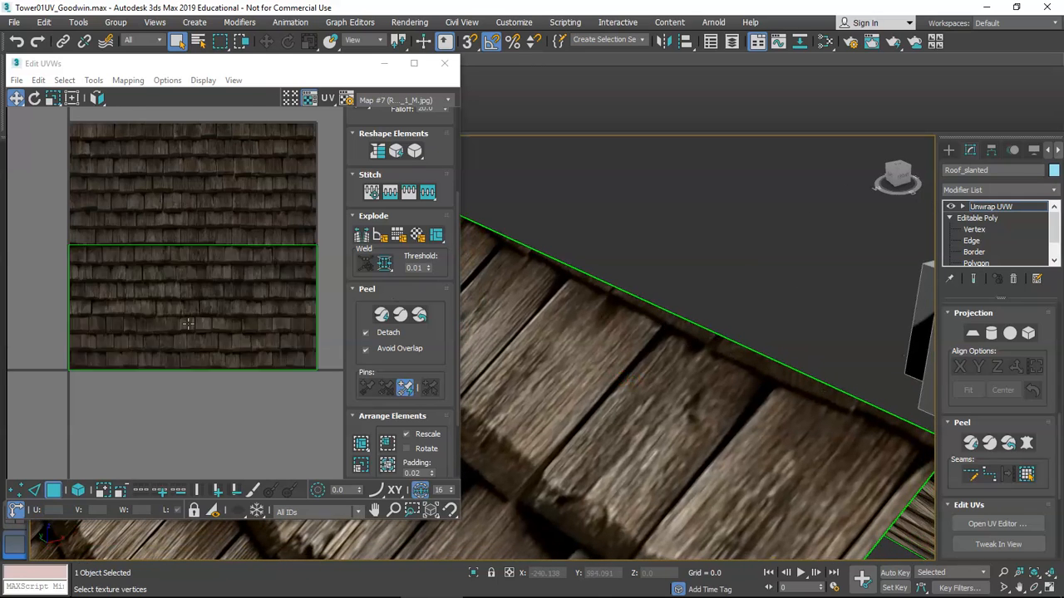
Move the top UV edge of the roof slope slightly down, below the dark shadow line between shingle rows, and deselect it
key("2")
middle_click_drag(157, 279, 164, 283)
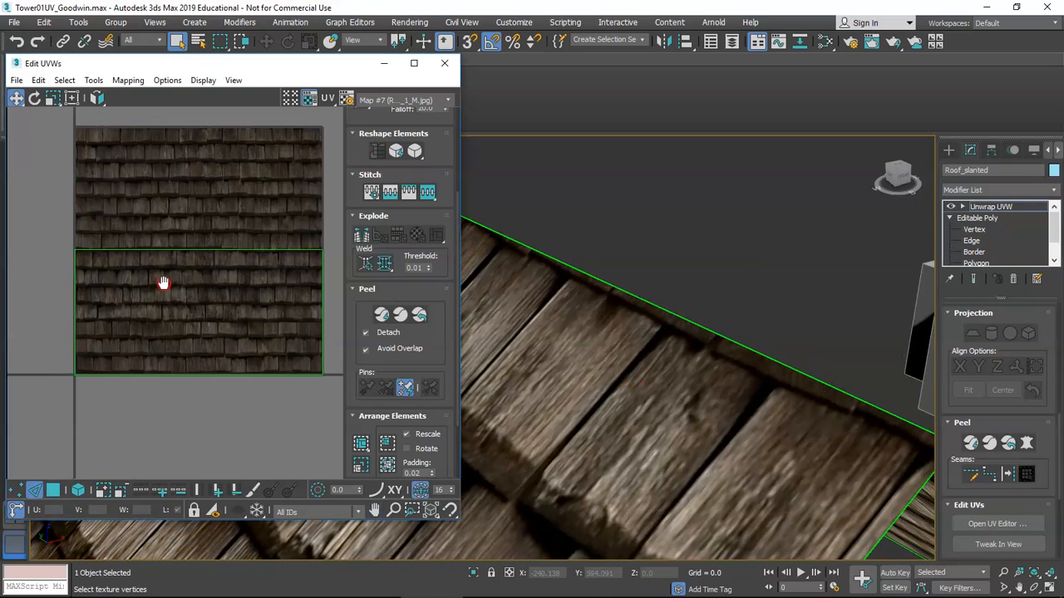
left_click(106, 248)
scroll(208, 248, "up", 5)
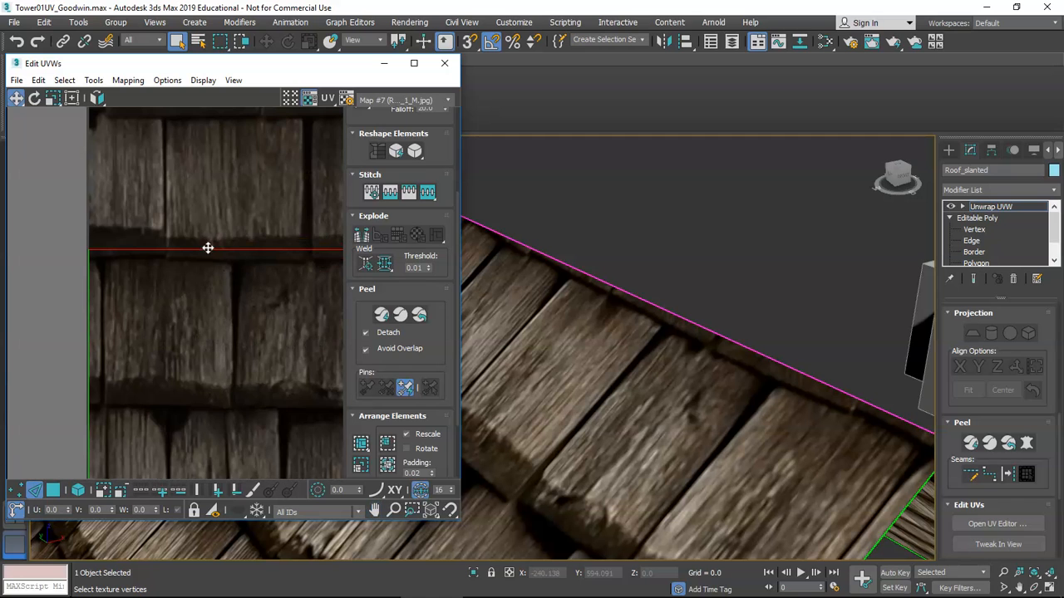
left_click_drag(211, 250, 215, 266)
scroll(708, 265, "down", 4)
middle_click_drag(708, 265, 588, 333, "alt")
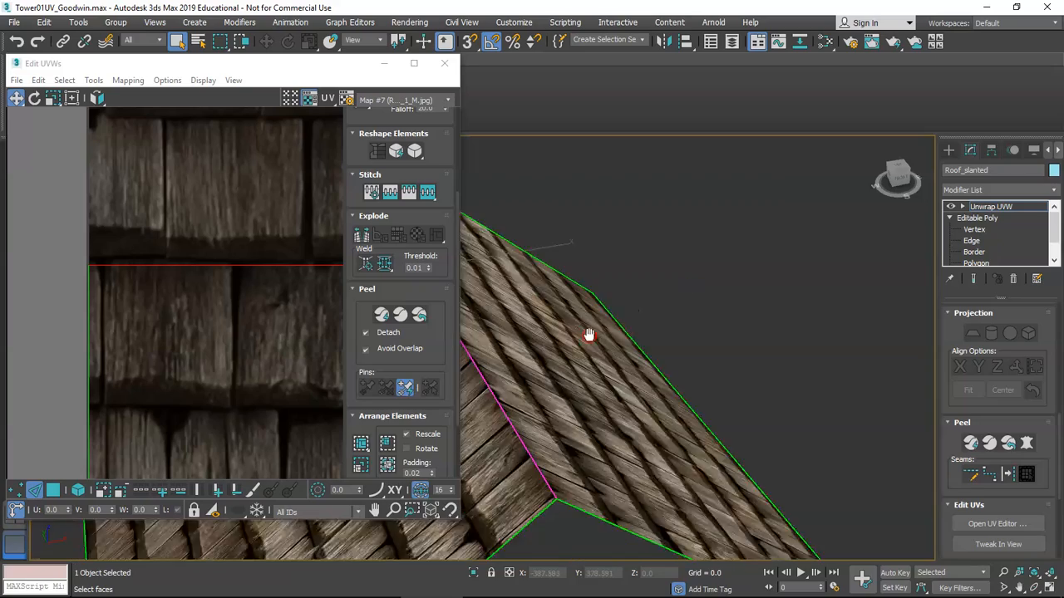
scroll(592, 331, "down", 5)
left_click(733, 262)
Examine the shingle alignment on both slopes and at the ridge ends from several angles
middle_click_drag(733, 263, 585, 366, "alt")
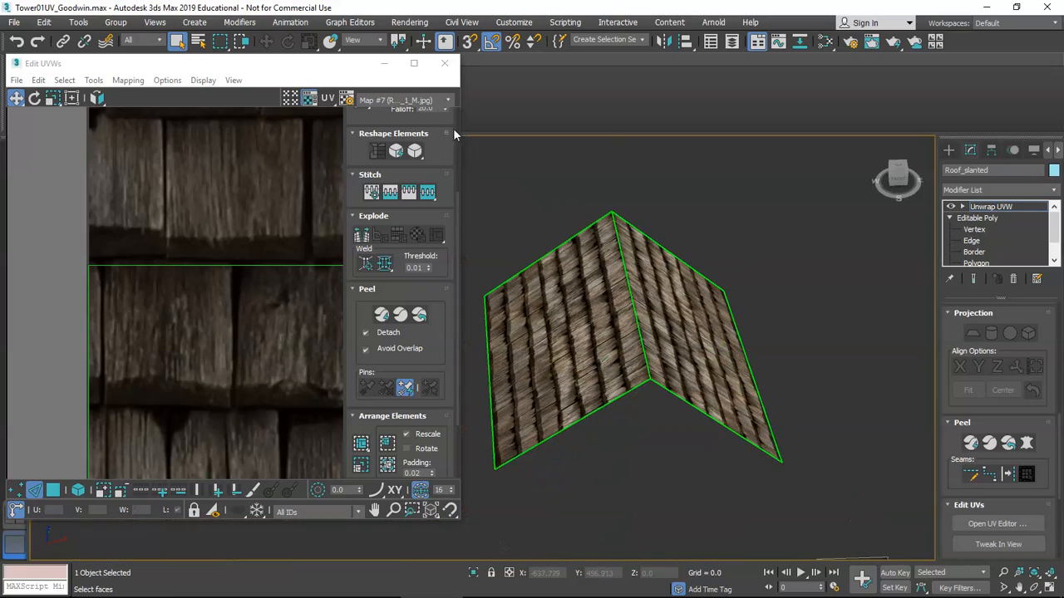
scroll(632, 365, "up", 6)
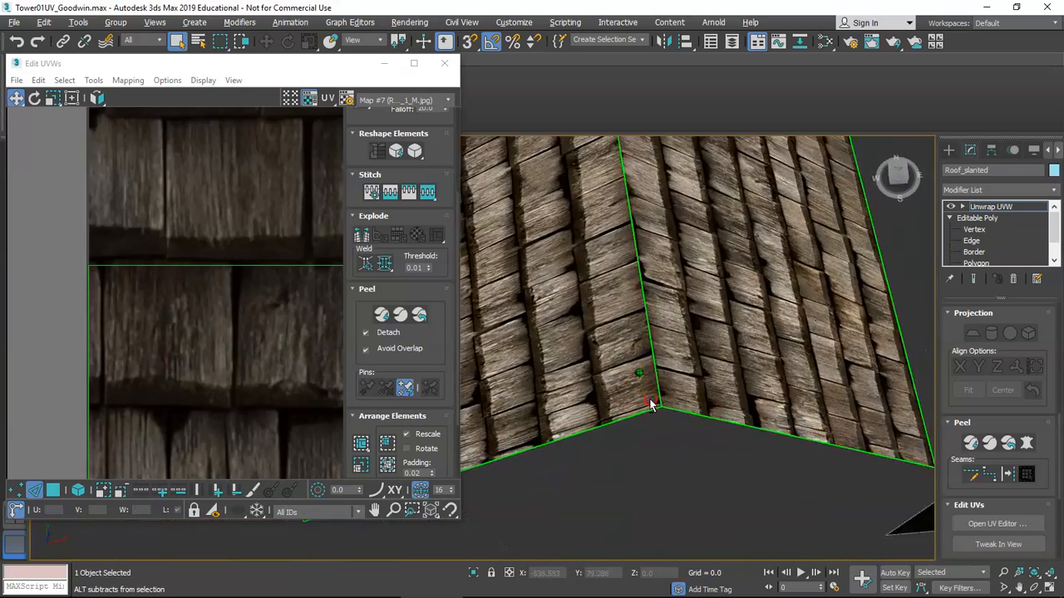
middle_click_drag(650, 412, 652, 366, "alt")
scroll(661, 282, "down", 3)
middle_click_drag(668, 269, 573, 380)
scroll(665, 305, "down", 4)
scroll(657, 287, "up", 4)
scroll(589, 274, "up", 6)
middle_click_drag(618, 301, 594, 264, "alt")
Flip the top overlapping UV face of the gable roof horizontally
left_click(59, 492)
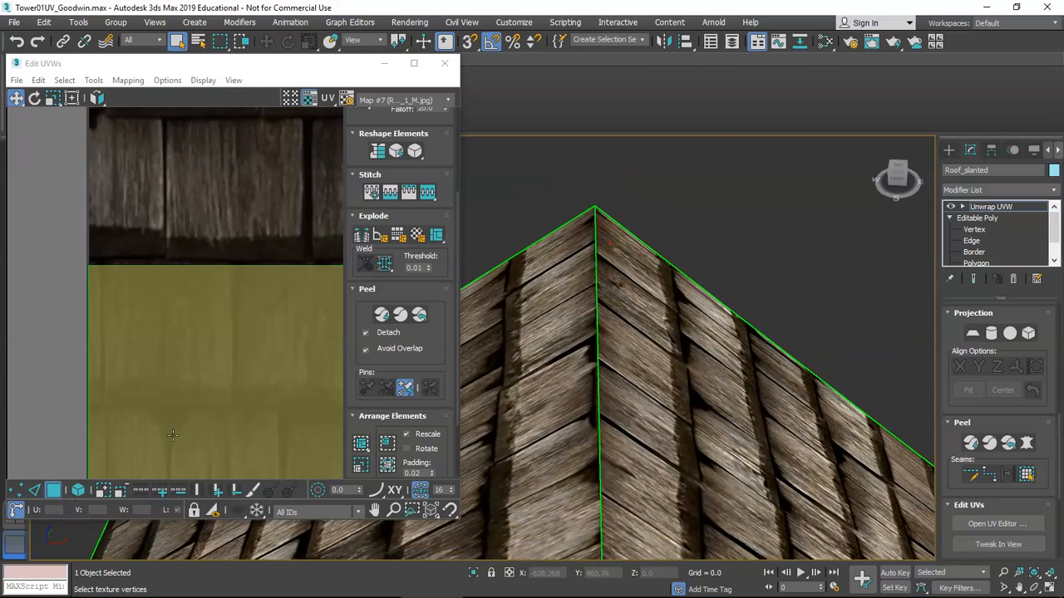
left_click(225, 397)
right_click(225, 391)
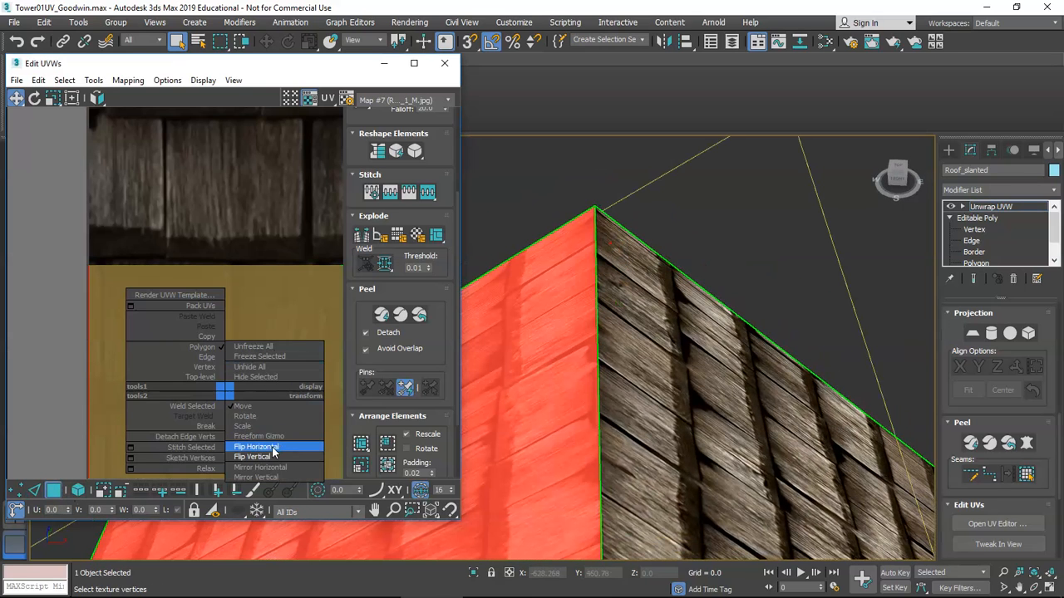
scroll(640, 416, "down", 8)
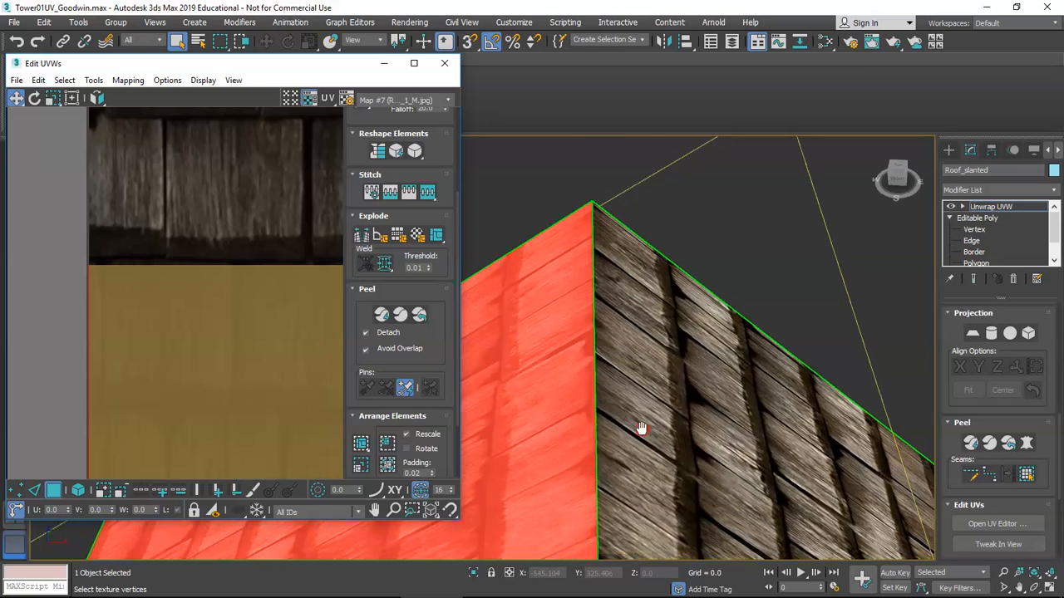
middle_click_drag(609, 341, 595, 372, "alt")
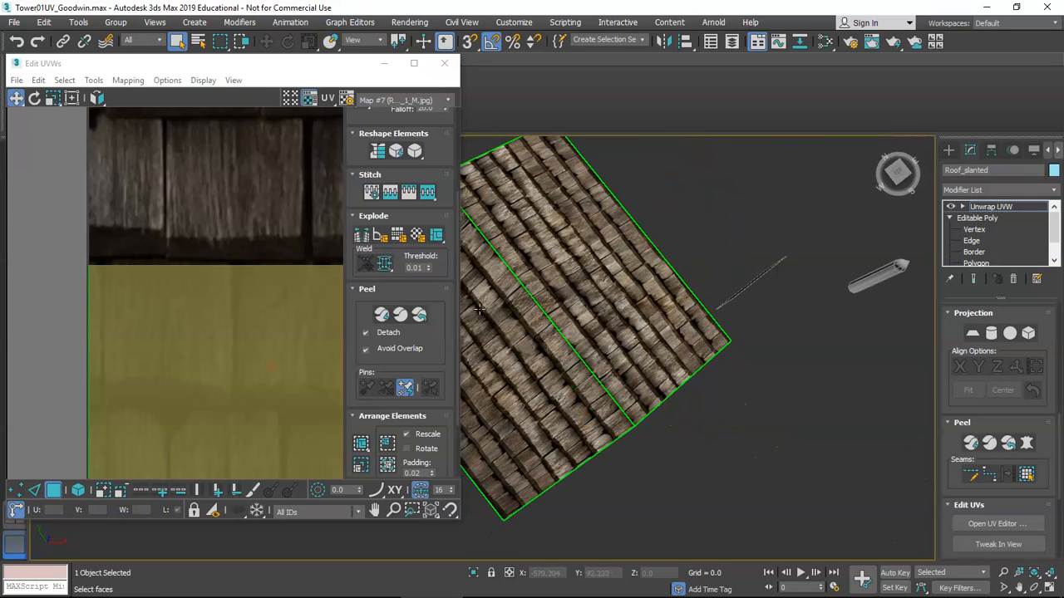
Close the UV editor and collapse Roof_slanted's Unwrap UVW modifier into its Editable Poly, holding the scene before accepting the warning
left_click(444, 70)
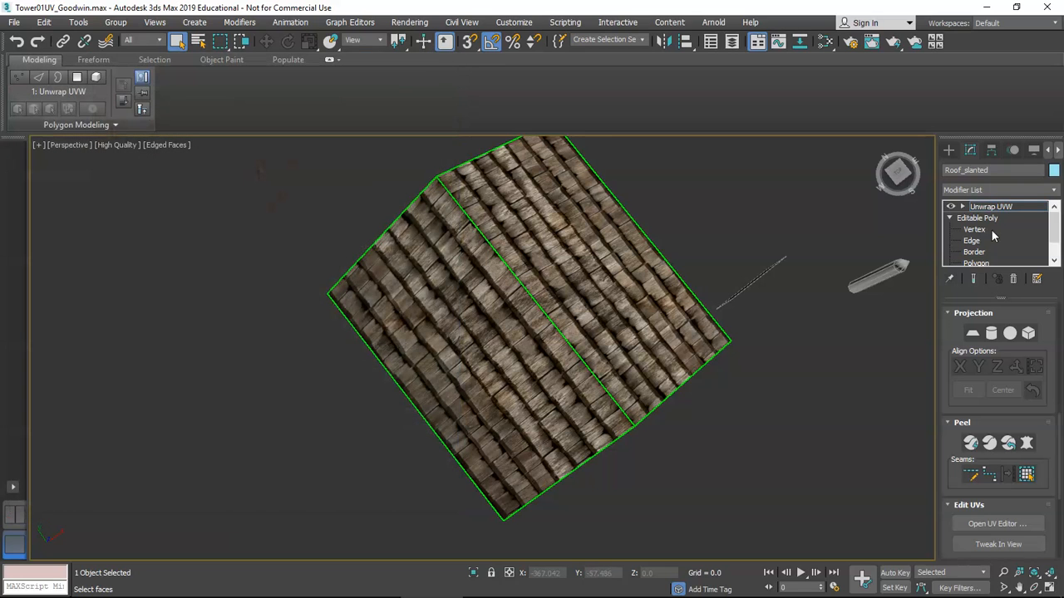
right_click(993, 207)
left_click(941, 327)
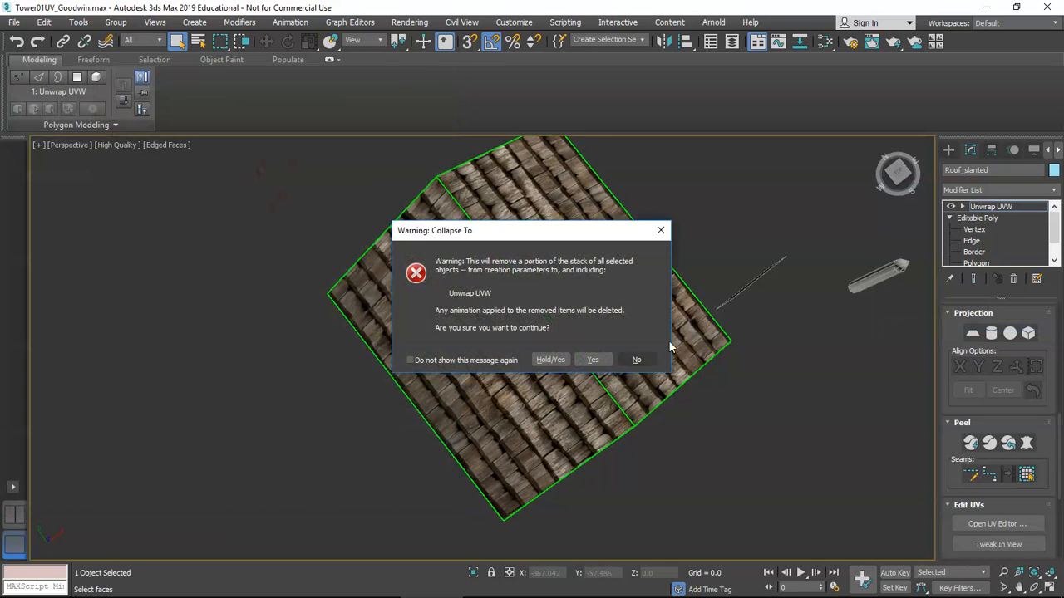
left_click(553, 363)
Deselect the gable roof and examine it together with the tower and remaining parts from several distances
middle_click_drag(553, 364, 591, 309, "alt")
middle_click_drag(591, 398, 573, 336)
scroll(573, 340, "down", 3)
middle_click_drag(574, 340, 569, 356, "alt")
left_click(579, 387)
middle_click_drag(497, 320, 522, 325, "alt")
scroll(458, 329, "up", 4)
scroll(512, 328, "down", 5)
scroll(340, 329, "up", 3)
scroll(314, 336, "up", 2)
middle_click_drag(429, 311, 341, 341)
scroll(341, 341, "down", 3)
scroll(781, 319, "down", 5)
scroll(677, 347, "up", 3)
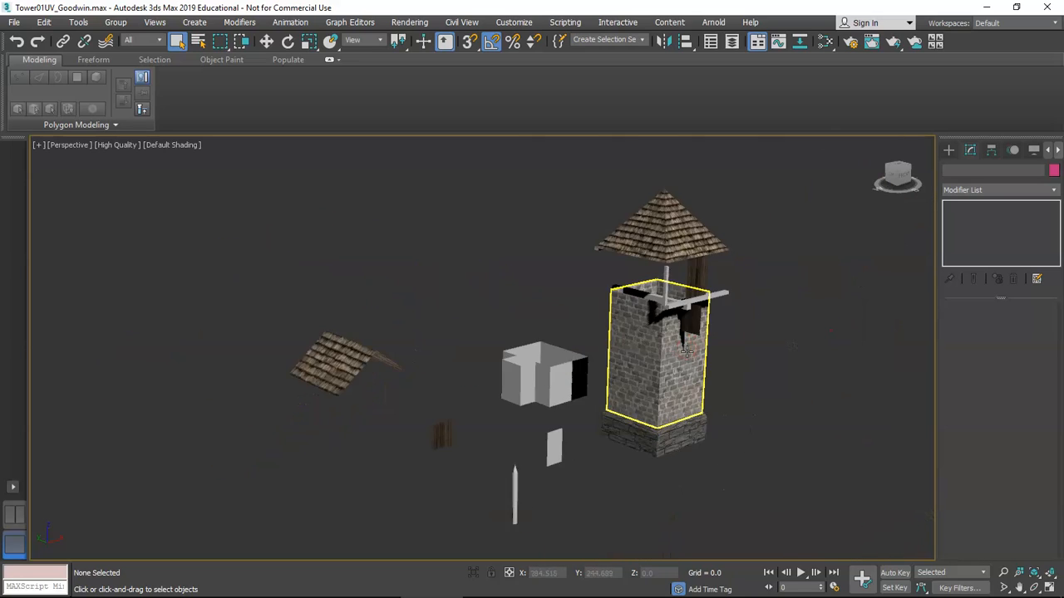